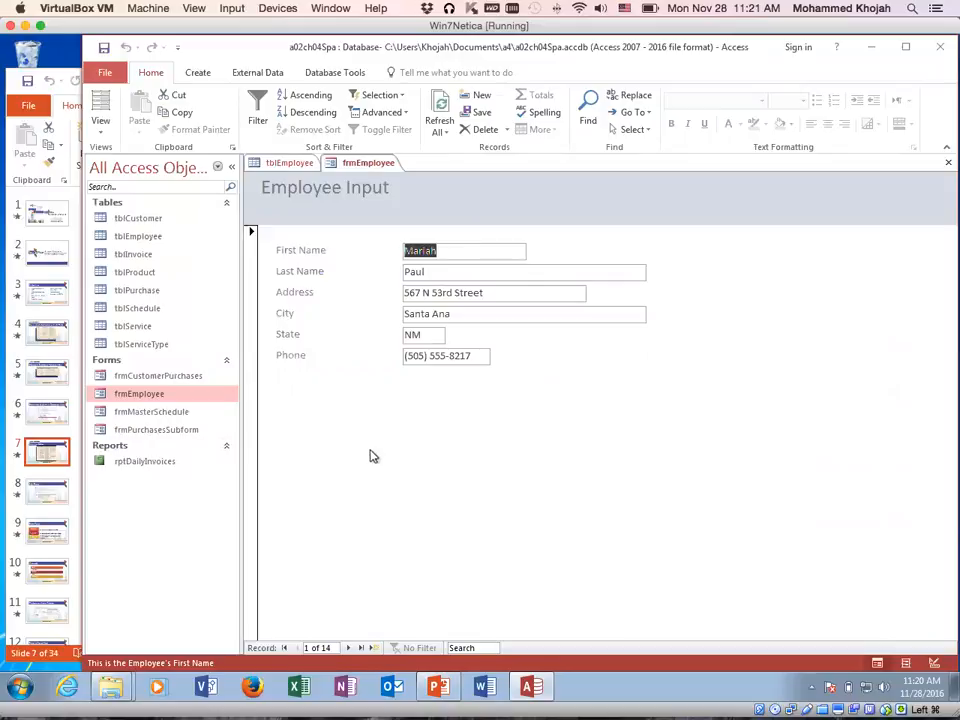
Step: Step through the employee records in the frmEmployee form up to the blank new record
{"action": "left_click", "coordinate": [347, 648]}
{"action": "left_click", "coordinate": [347, 648]}
{"action": "left_click", "coordinate": [347, 648]}
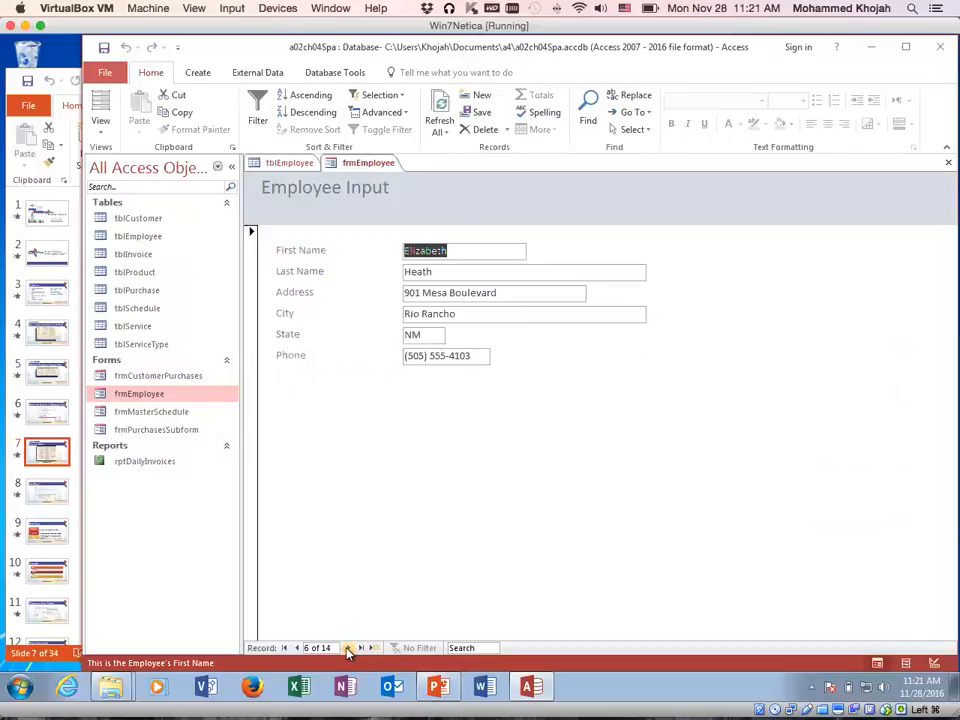
{"action": "left_click", "coordinate": [347, 648]}
{"action": "left_click", "coordinate": [347, 648]}
{"action": "left_click", "coordinate": [347, 648]}
{"action": "left_click", "coordinate": [347, 648]}
{"action": "left_click", "coordinate": [347, 648]}
{"action": "left_click", "coordinate": [347, 648]}
{"action": "left_click", "coordinate": [347, 648]}
{"action": "left_click", "coordinate": [347, 648]}
{"action": "left_click", "coordinate": [347, 648]}
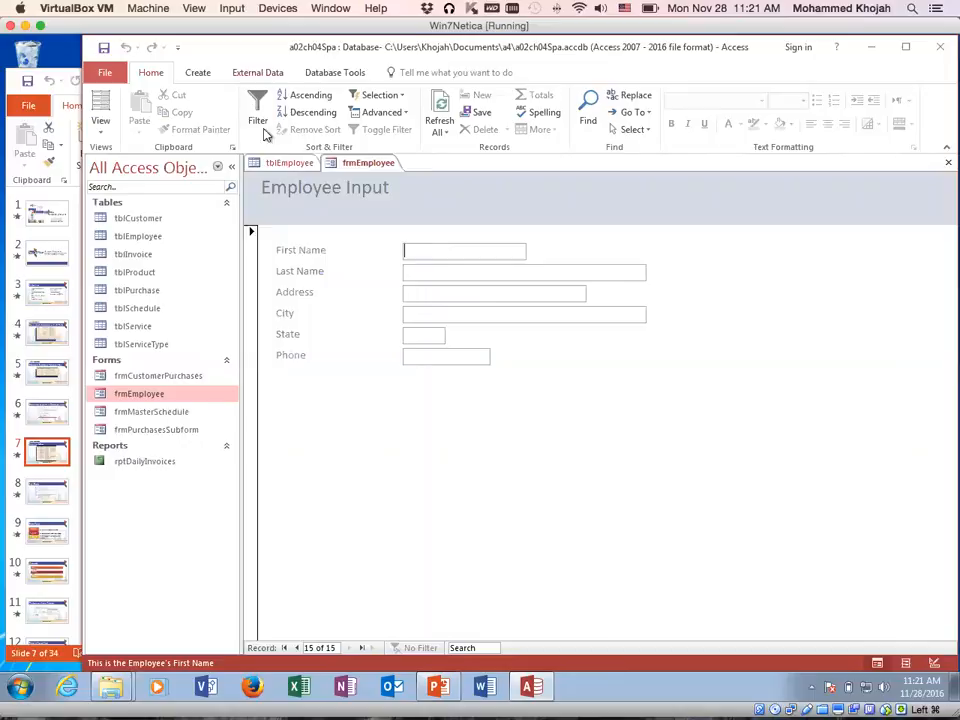
Step: Compare the tblEmployee datasheet with the frmEmployee form, and close both objects
{"action": "left_click", "coordinate": [289, 162]}
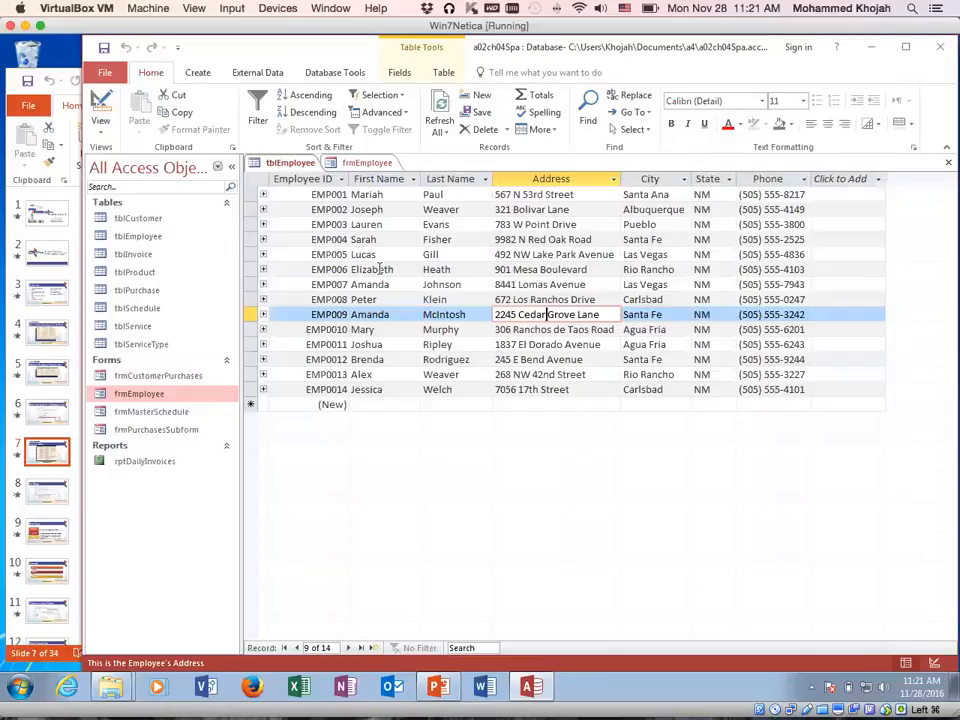
{"action": "left_click", "coordinate": [562, 254]}
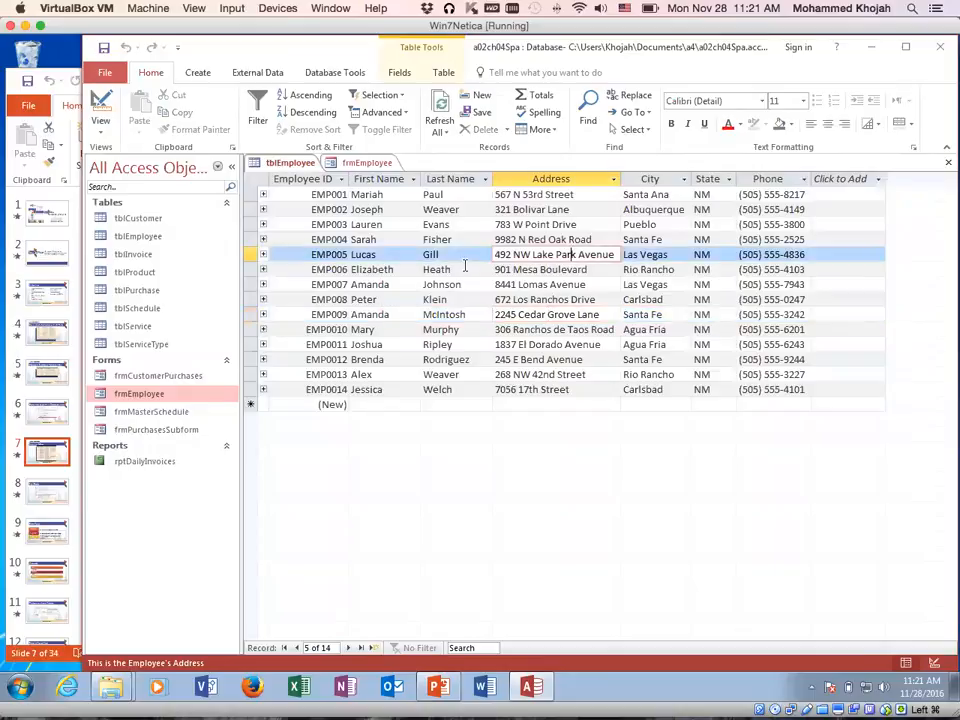
{"action": "left_click", "coordinate": [362, 163]}
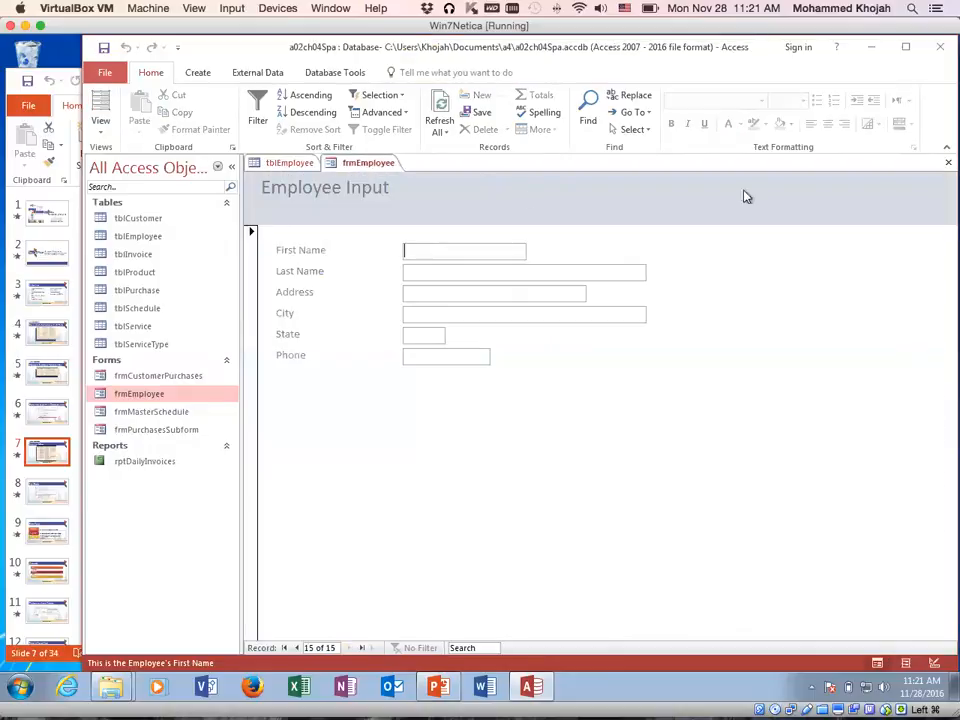
{"action": "left_click", "coordinate": [946, 163]}
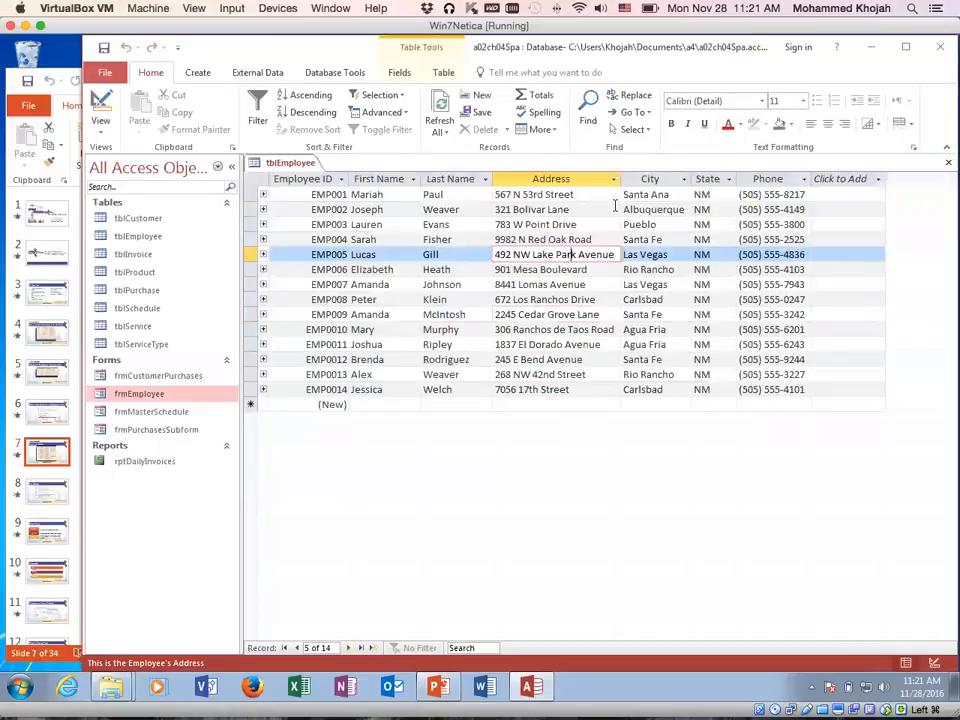
{"action": "left_click", "coordinate": [946, 163]}
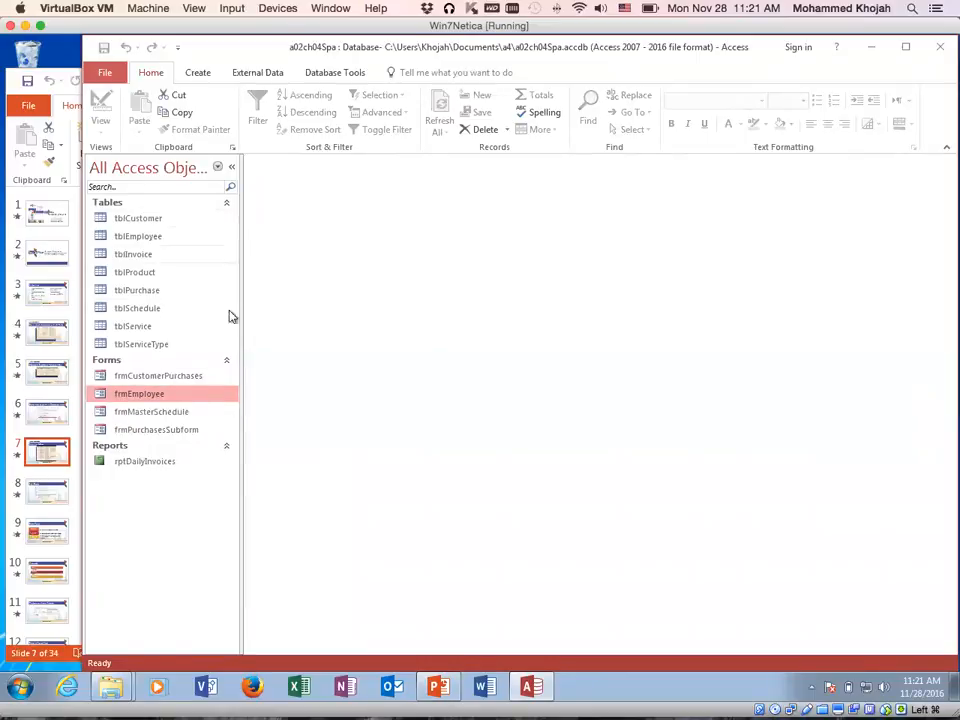
Step: Reopen the frmEmployee form and select the whole City value of the first record
{"action": "double_click", "coordinate": [154, 397]}
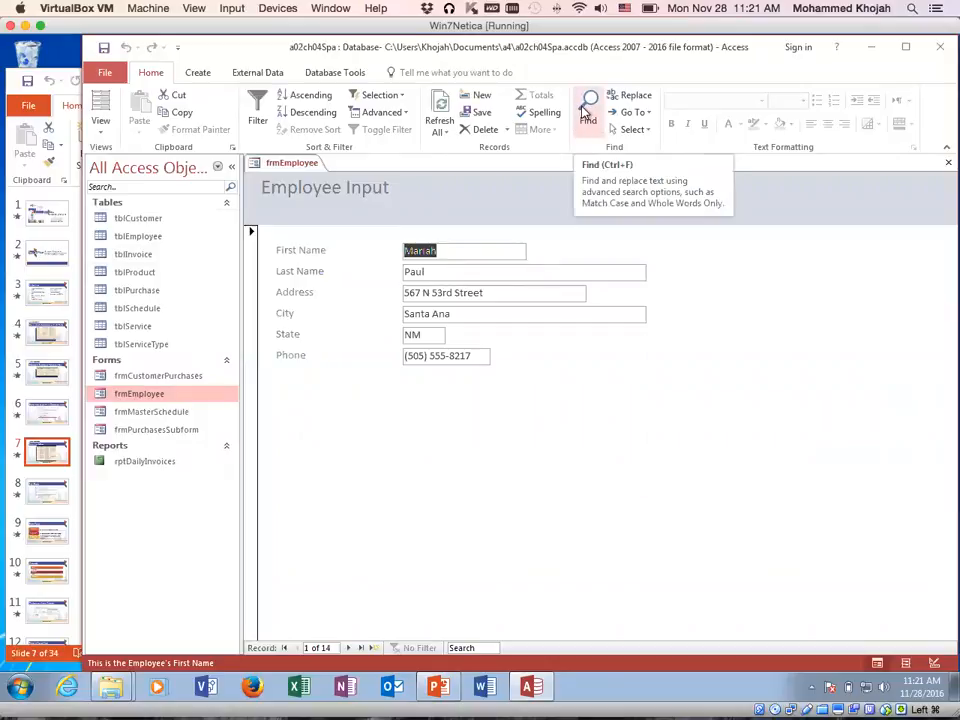
{"action": "left_click", "coordinate": [477, 315]}
{"action": "left_click_drag", "start_coordinate": [484, 315], "coordinate": [381, 321]}
{"action": "left_click", "coordinate": [478, 316]}
{"action": "left_click_drag", "start_coordinate": [478, 316], "coordinate": [360, 326]}
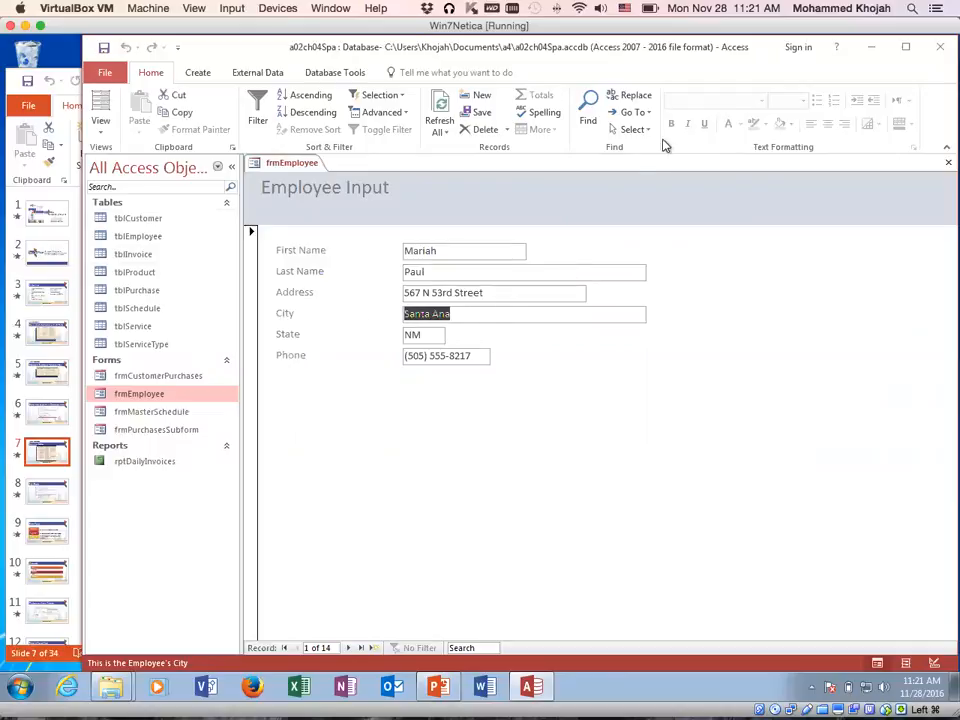
Step: Find the first employee record whose City field matches Las Vegas, searching the current field only
{"action": "left_click", "coordinate": [586, 118]}
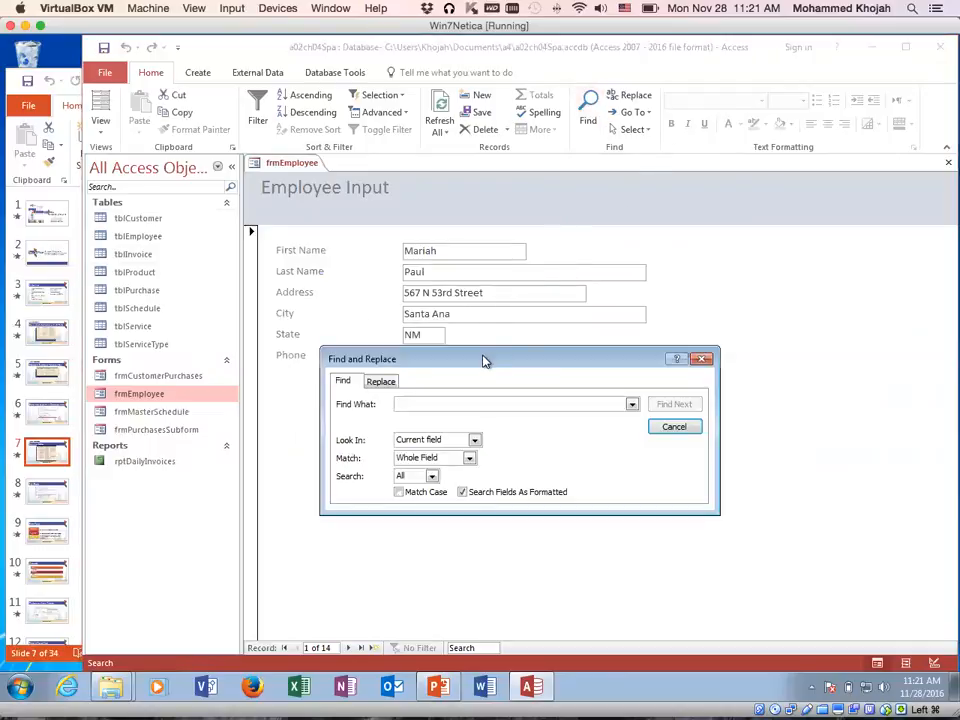
{"action": "left_click", "coordinate": [703, 359]}
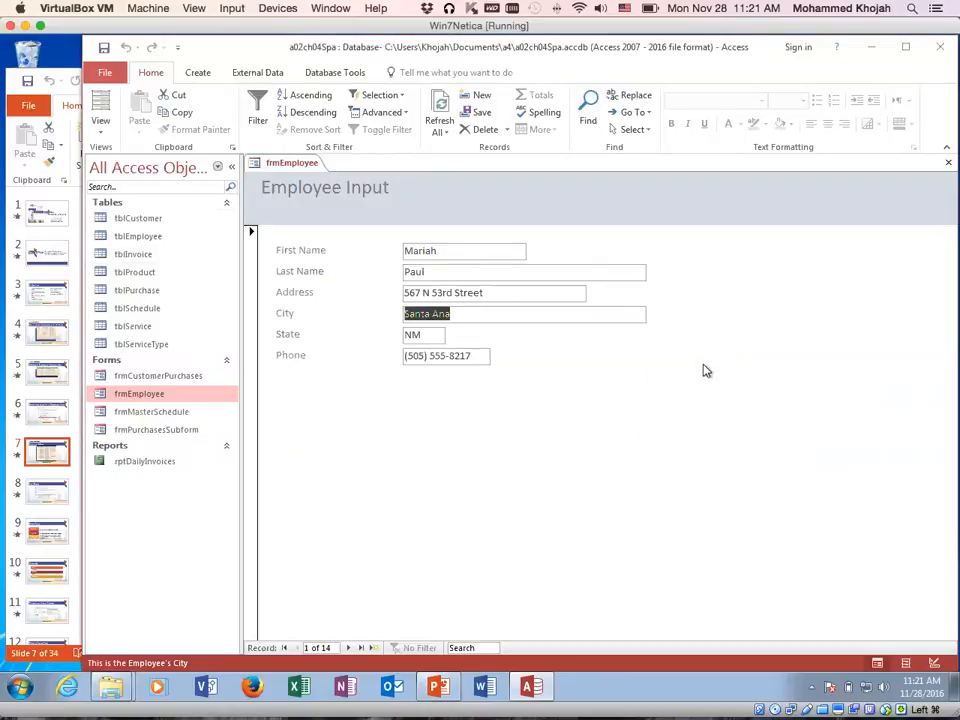
{"action": "left_click", "coordinate": [587, 118]}
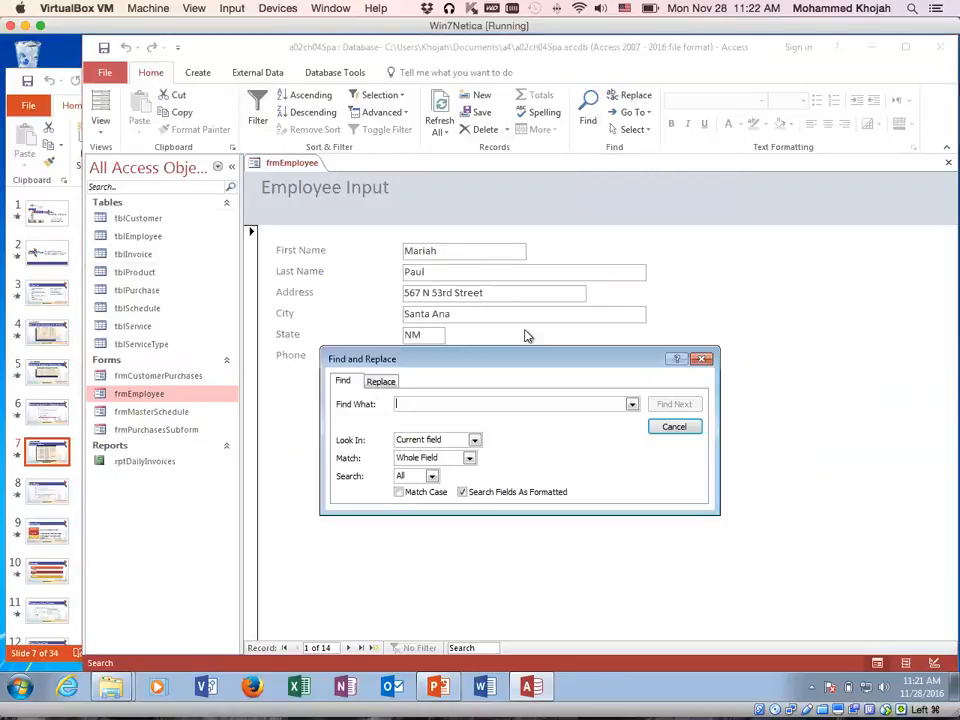
{"action": "type", "text": "Las "}
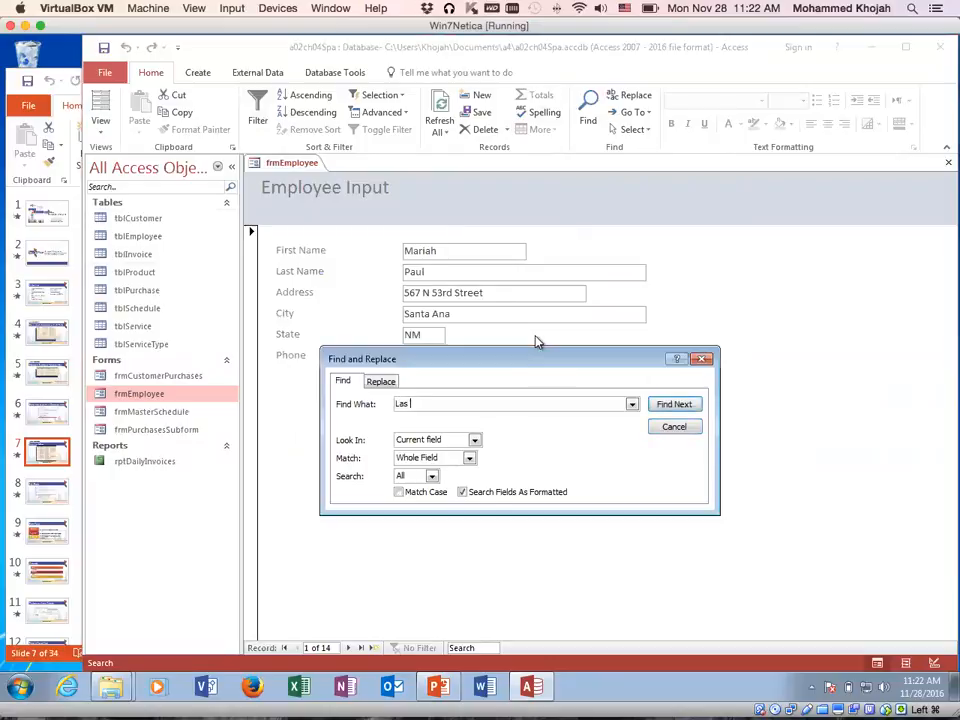
{"action": "type", "text": "Vegas"}
{"action": "left_click", "coordinate": [675, 404]}
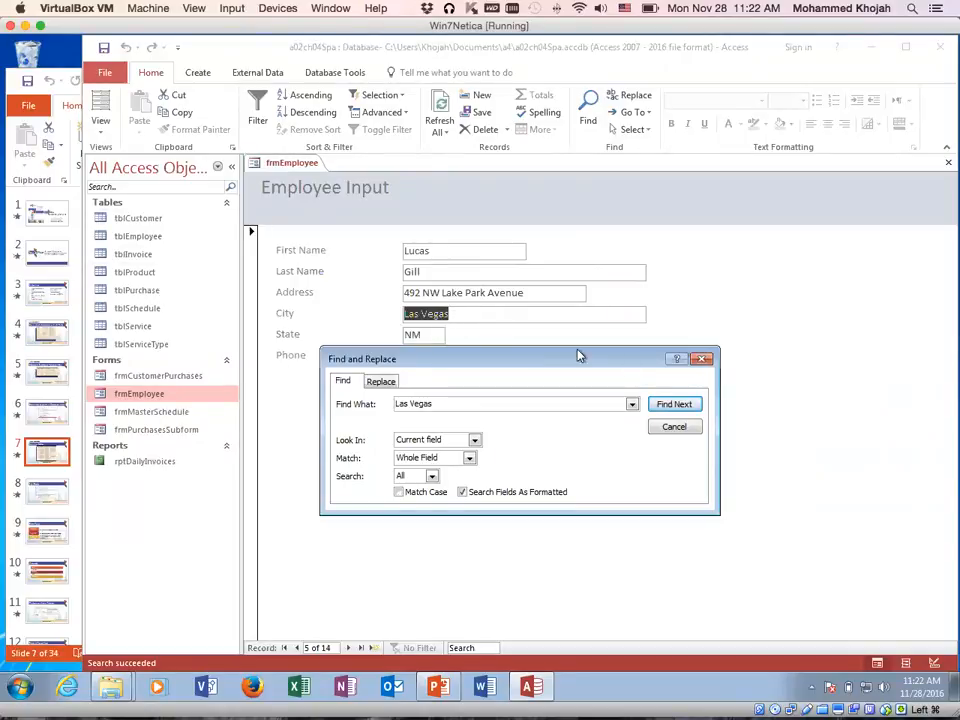
Step: Continue the Las Vegas search through the remaining records and close the search dialog
{"action": "left_click", "coordinate": [677, 404]}
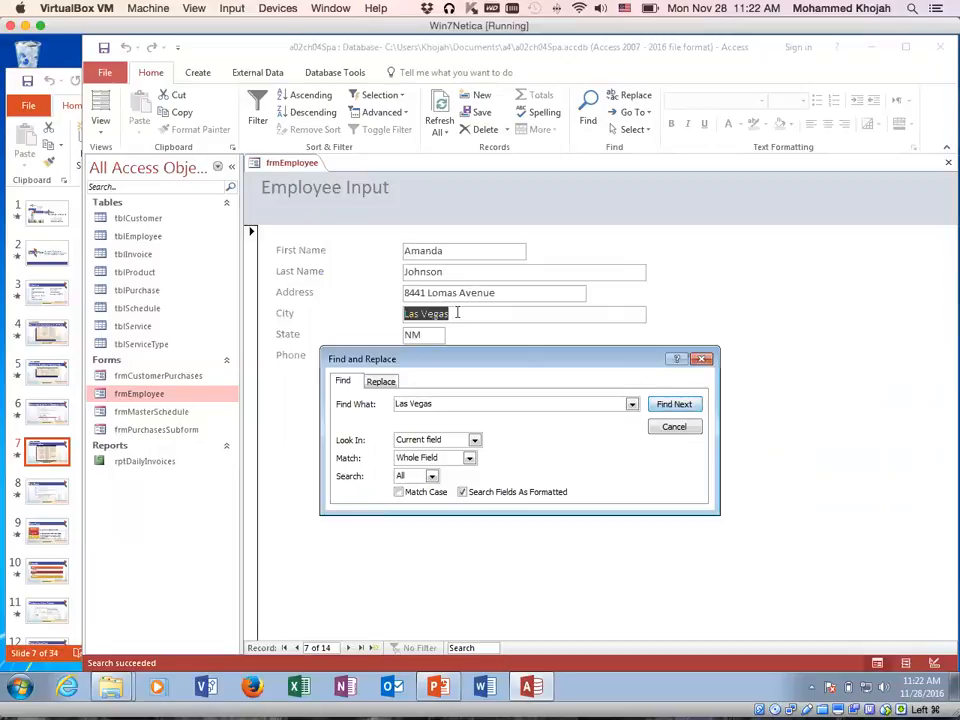
{"action": "left_click", "coordinate": [656, 403]}
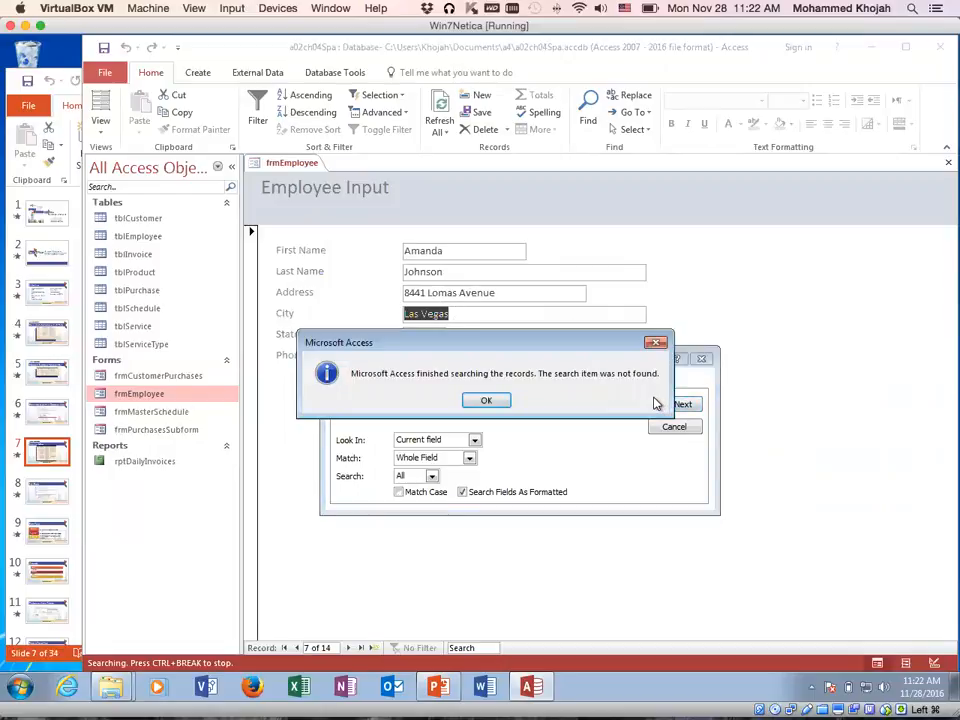
{"action": "left_click", "coordinate": [487, 402]}
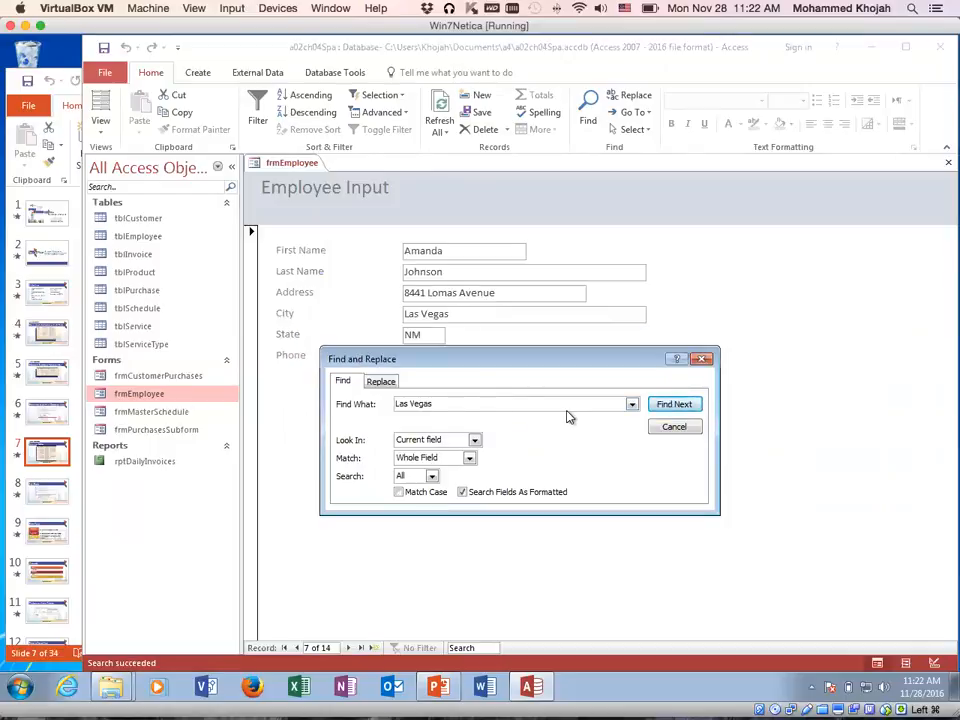
{"action": "left_click", "coordinate": [671, 426]}
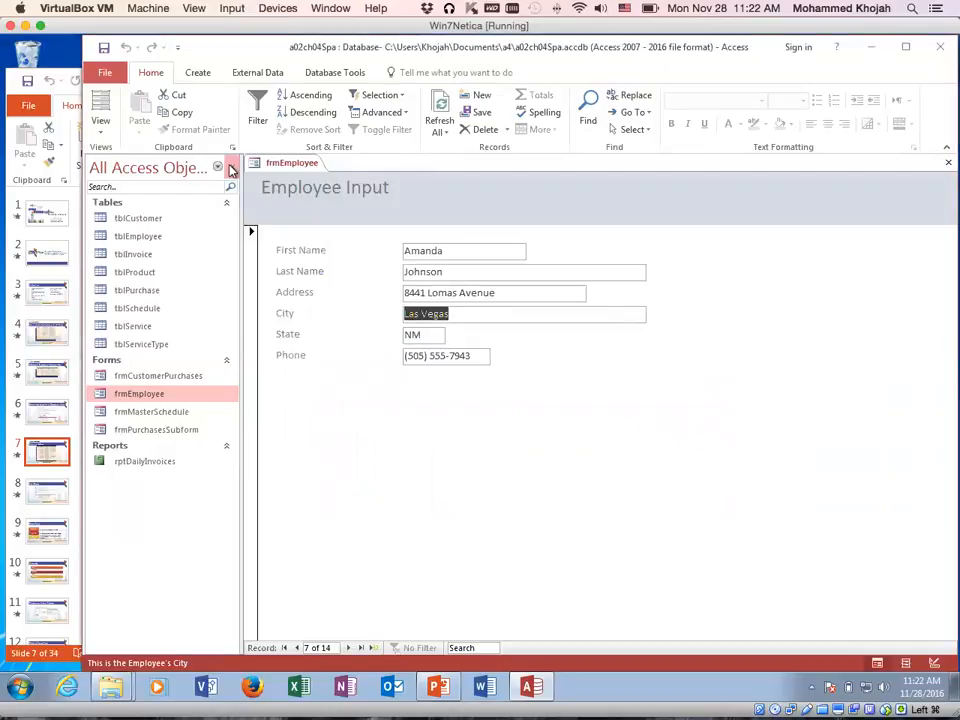
Step: Open the tblEmployee table and find Las Vegas in its City column, closing the search dialog when done
{"action": "double_click", "coordinate": [142, 238]}
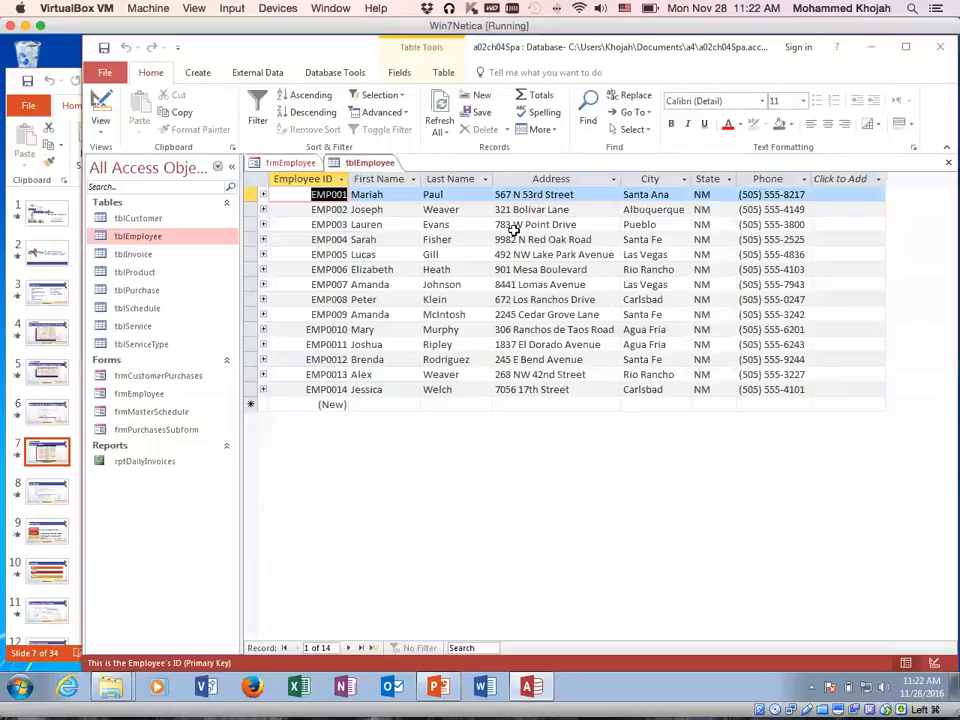
{"action": "left_click", "coordinate": [658, 196]}
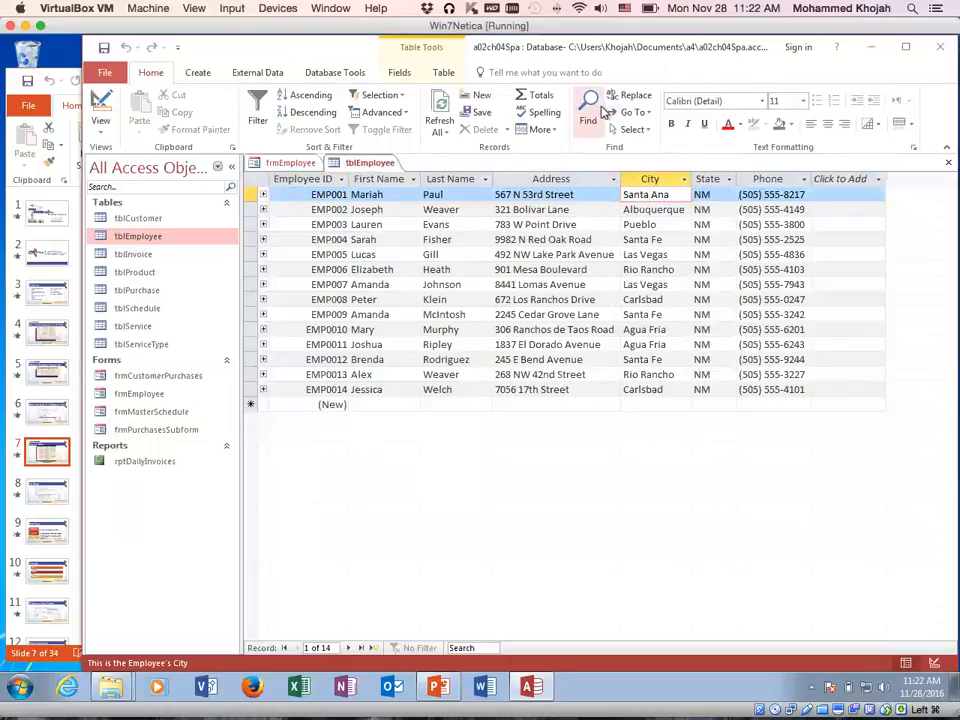
{"action": "left_click", "coordinate": [589, 118]}
{"action": "left_click", "coordinate": [670, 404]}
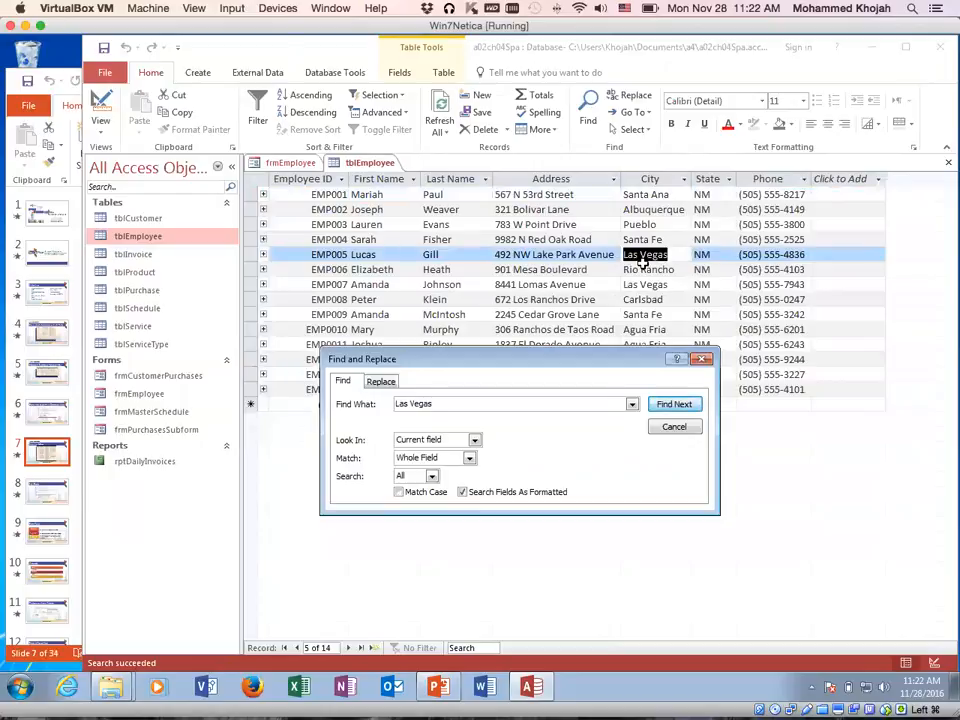
{"action": "left_click", "coordinate": [702, 360]}
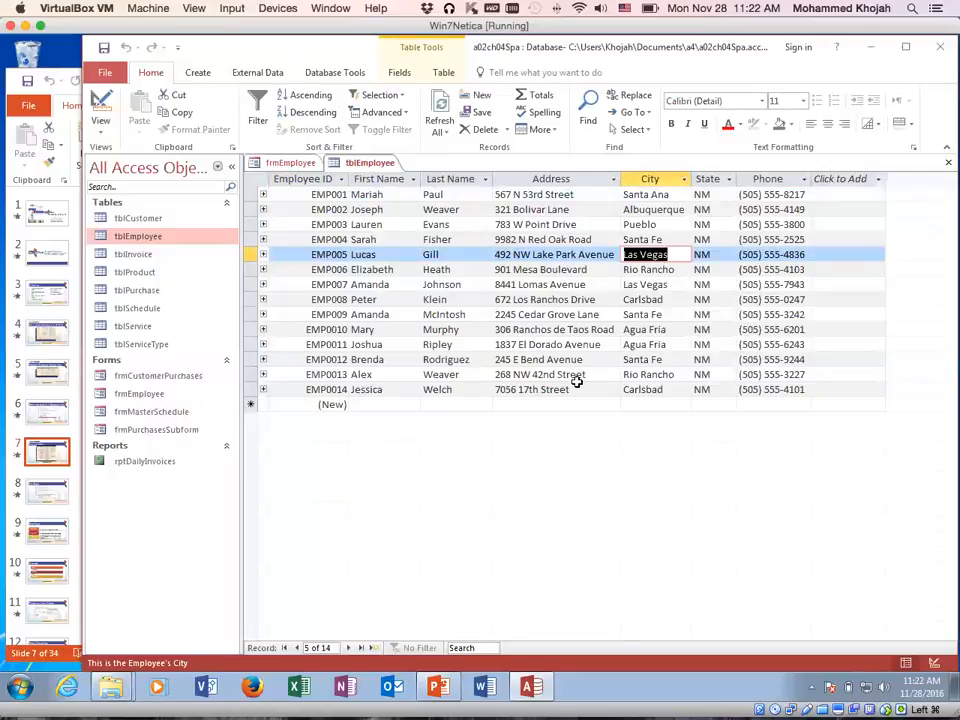
Step: Return to the frmEmployee form to review the form creation commands, and close both the form and the tblEmployee table
{"action": "double_click", "coordinate": [146, 394]}
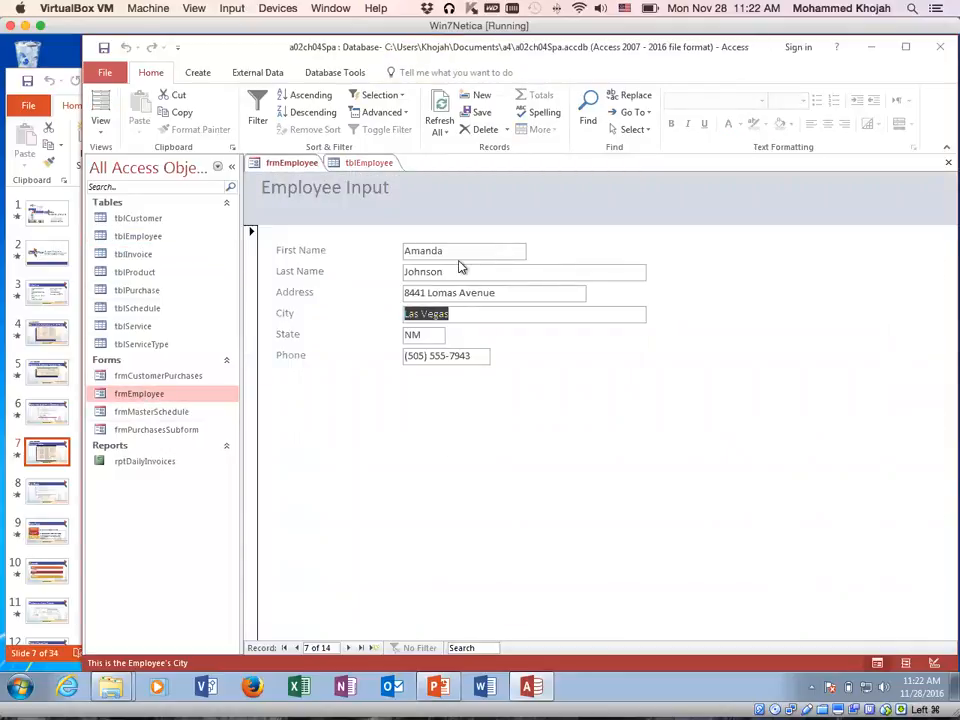
{"action": "left_click", "coordinate": [197, 74]}
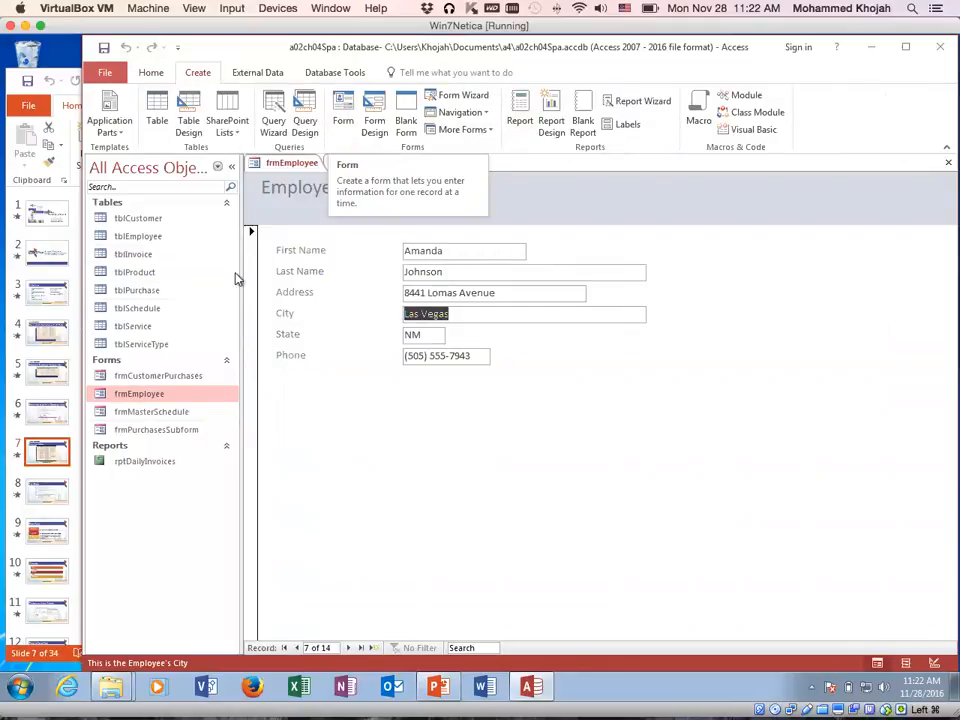
{"action": "left_click", "coordinate": [343, 110]}
{"action": "left_click", "coordinate": [947, 163]}
{"action": "left_click", "coordinate": [946, 163]}
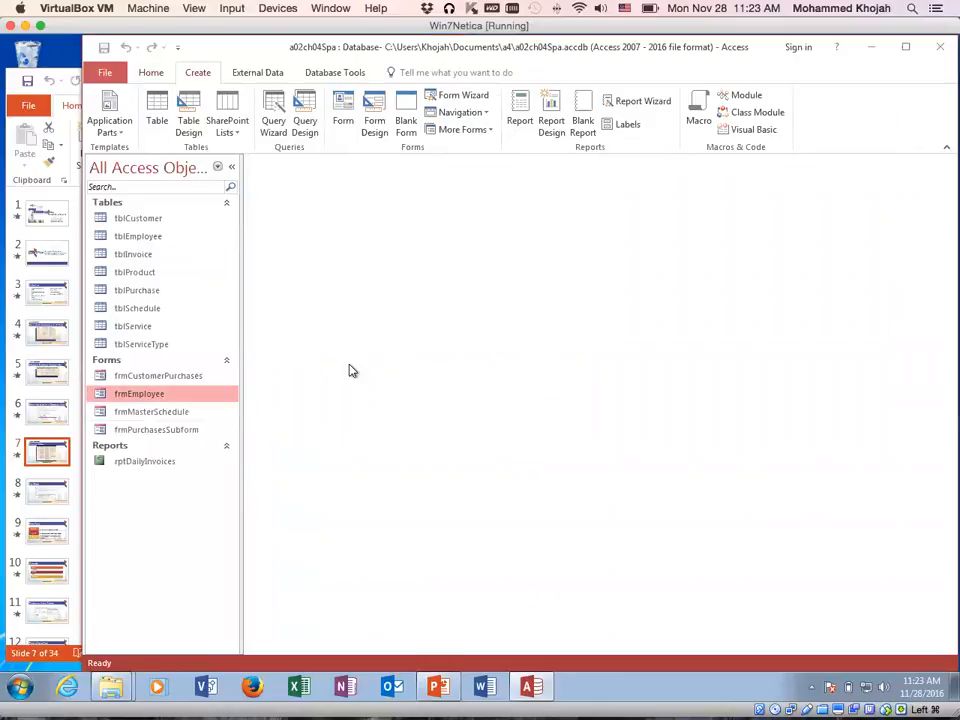
Step: Open the frmMasterSchedule split form and advance record by record to schedule S04
{"action": "double_click", "coordinate": [160, 413]}
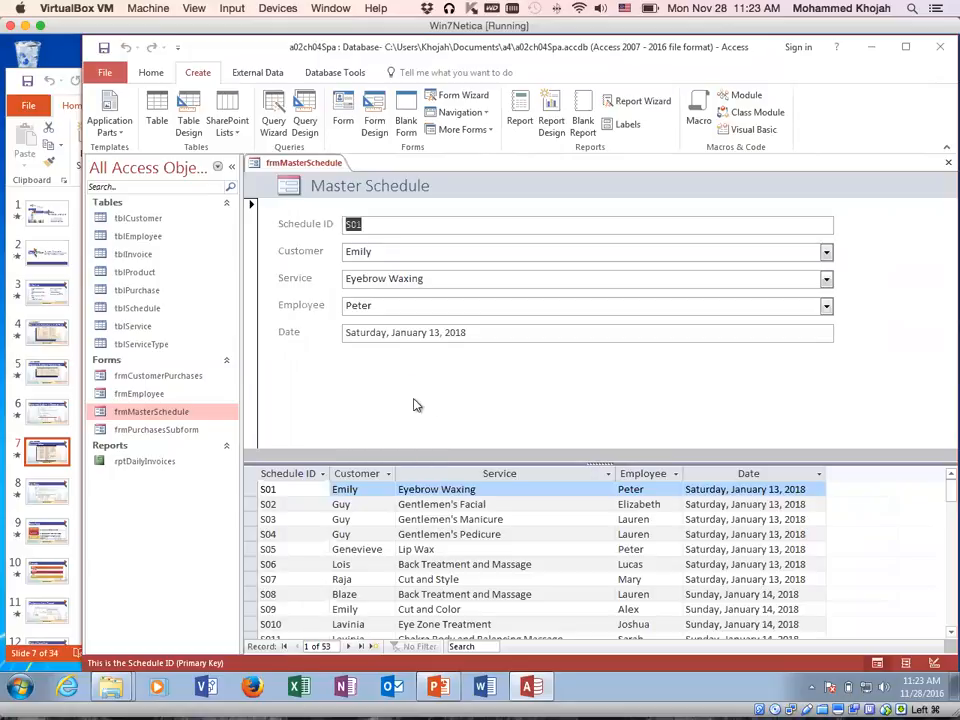
{"action": "left_click", "coordinate": [350, 647]}
{"action": "left_click", "coordinate": [350, 647]}
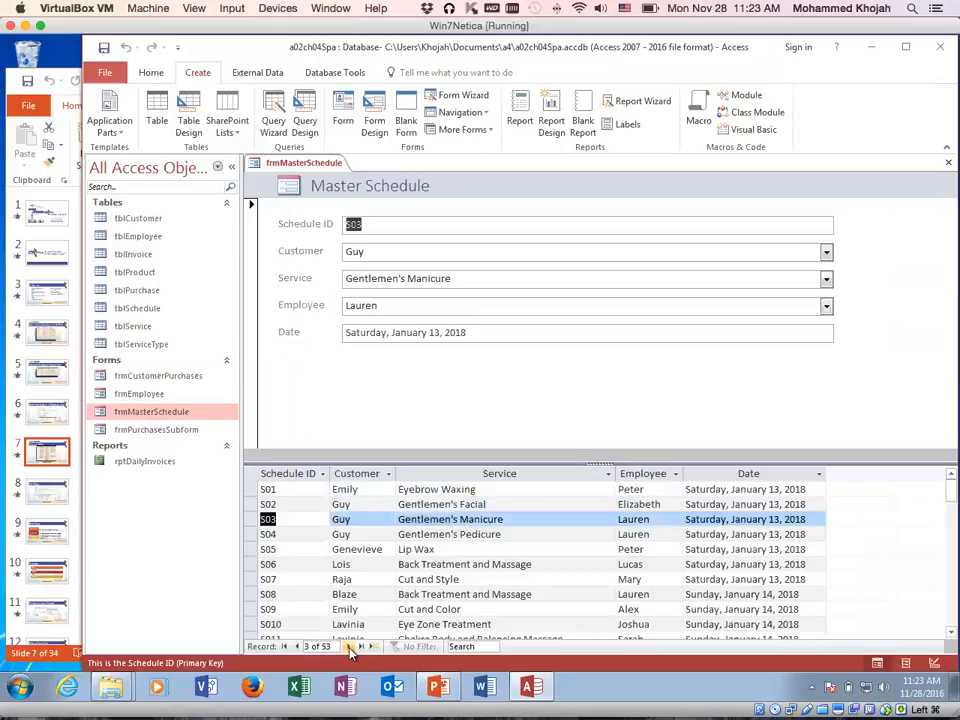
{"action": "left_click", "coordinate": [350, 647]}
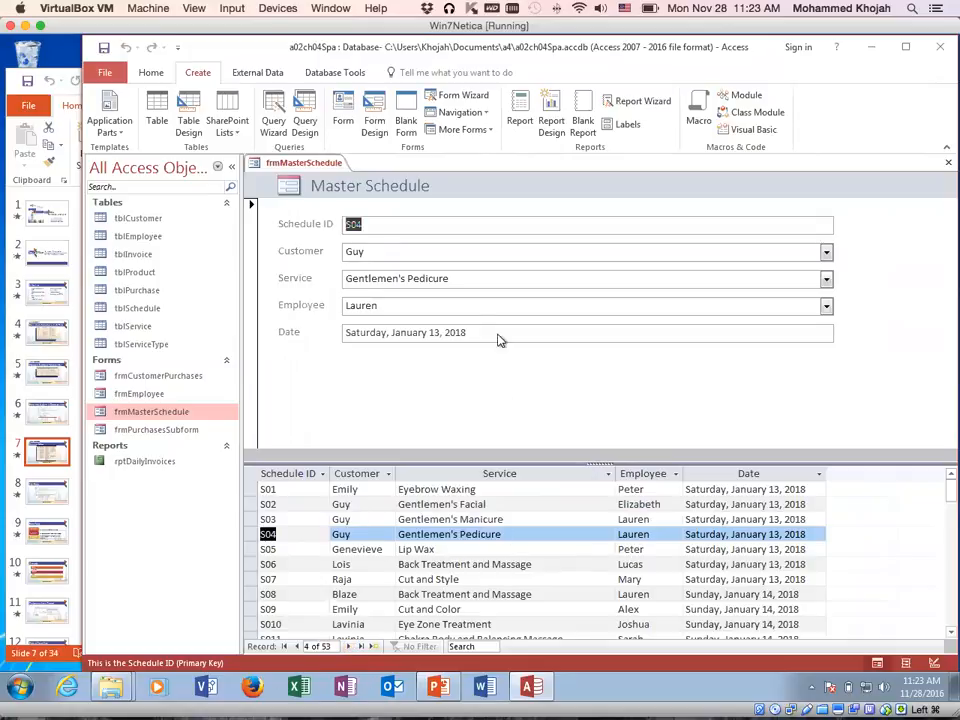
Step: Move to the Employee field, advance record by record to schedule S07, and close the Master Schedule form
{"action": "key", "text": "Tab"}
{"action": "key", "text": "Tab"}
{"action": "key", "text": "Tab"}
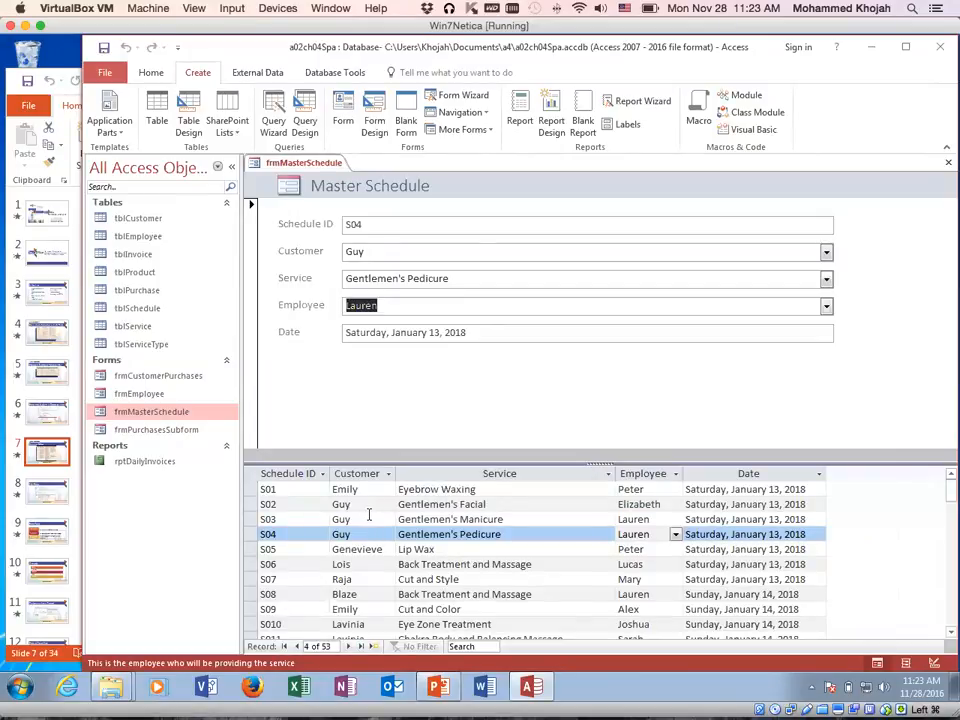
{"action": "left_click", "coordinate": [348, 647]}
{"action": "left_click", "coordinate": [348, 647]}
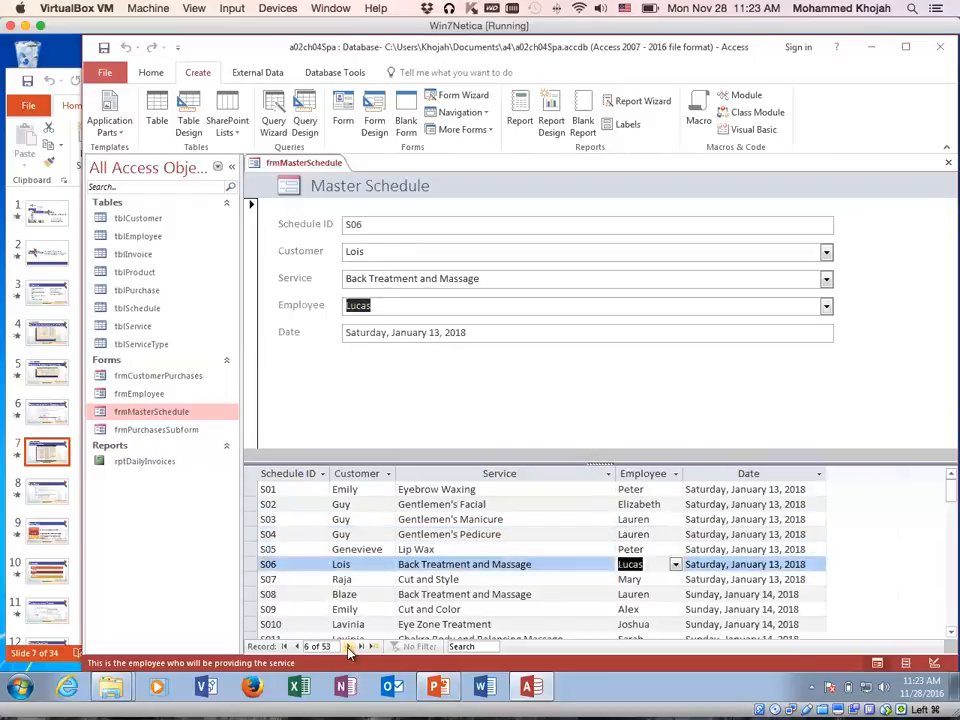
{"action": "left_click", "coordinate": [348, 647]}
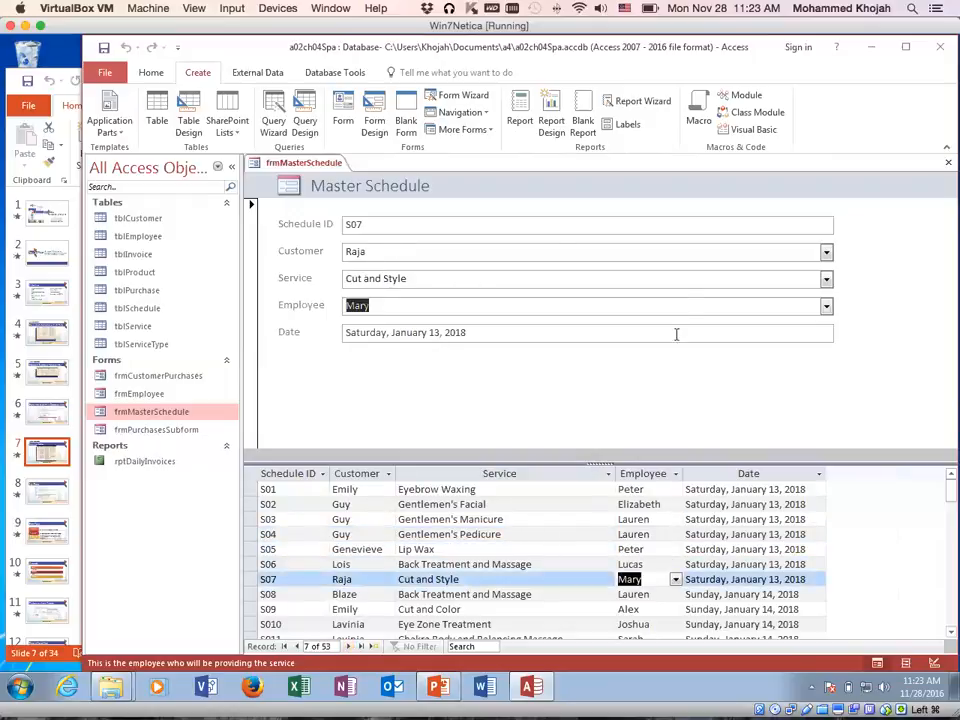
{"action": "left_click", "coordinate": [946, 163]}
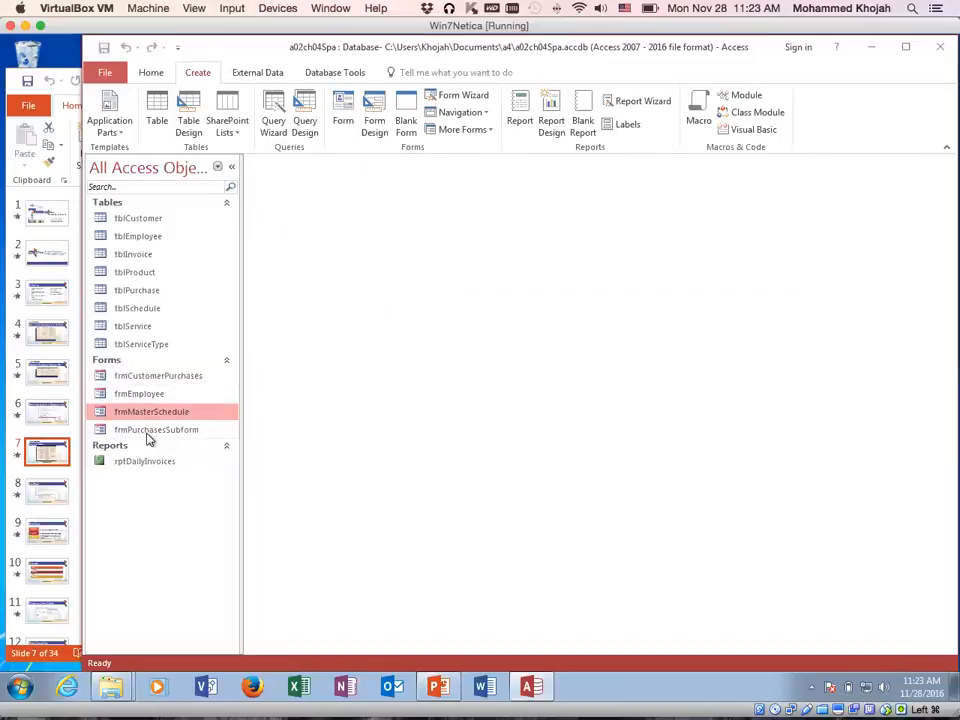
Step: Open the frmCustomerPurchases form and move to the customer's second purchase in the subform and back to the first
{"action": "double_click", "coordinate": [176, 384]}
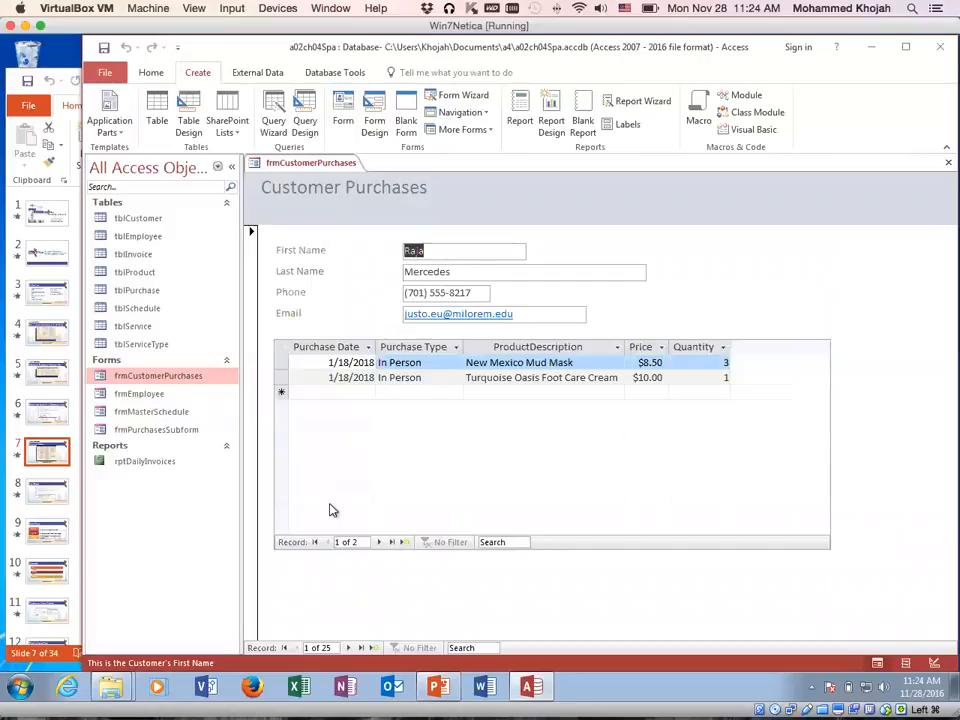
{"action": "left_click", "coordinate": [379, 541]}
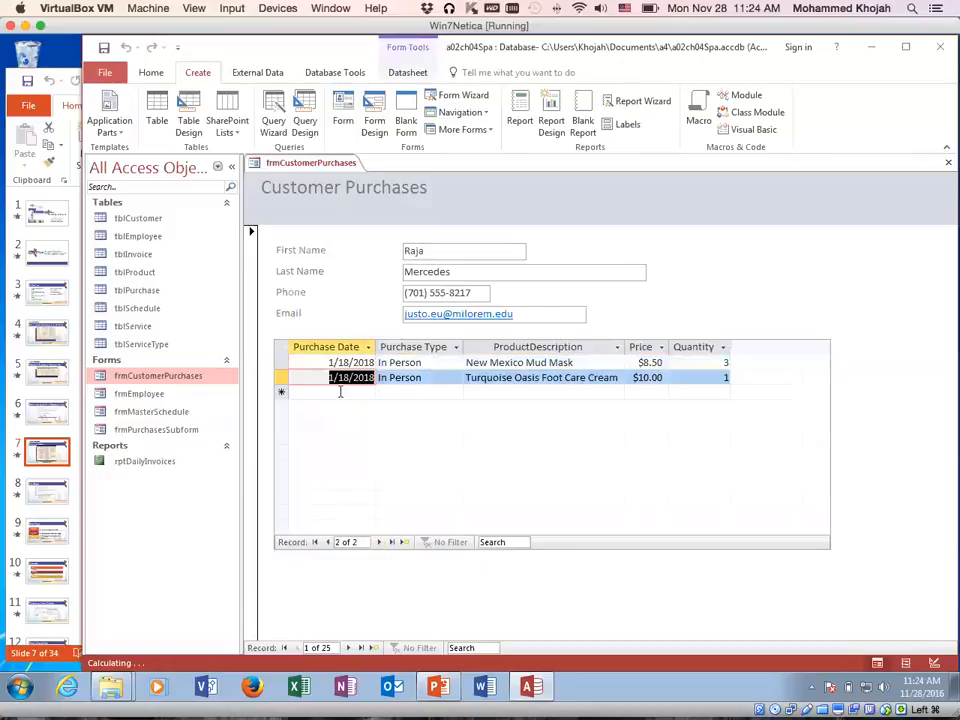
{"action": "left_click", "coordinate": [315, 541]}
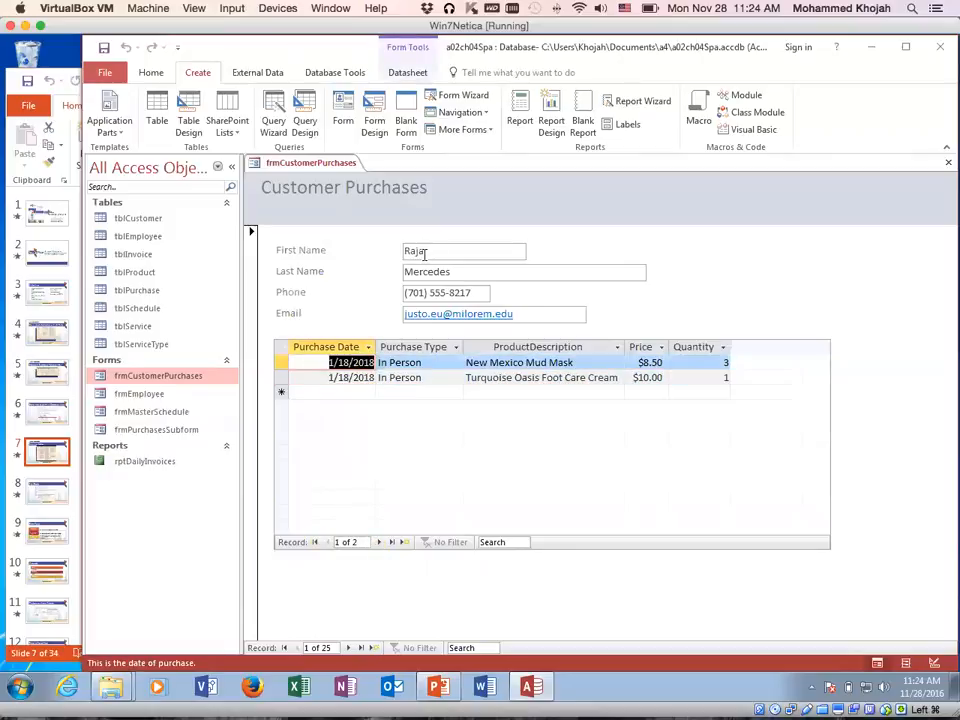
Step: Advance the Customer Purchases form record by record to the sixth customer to view each customer's purchases
{"action": "left_click", "coordinate": [348, 648]}
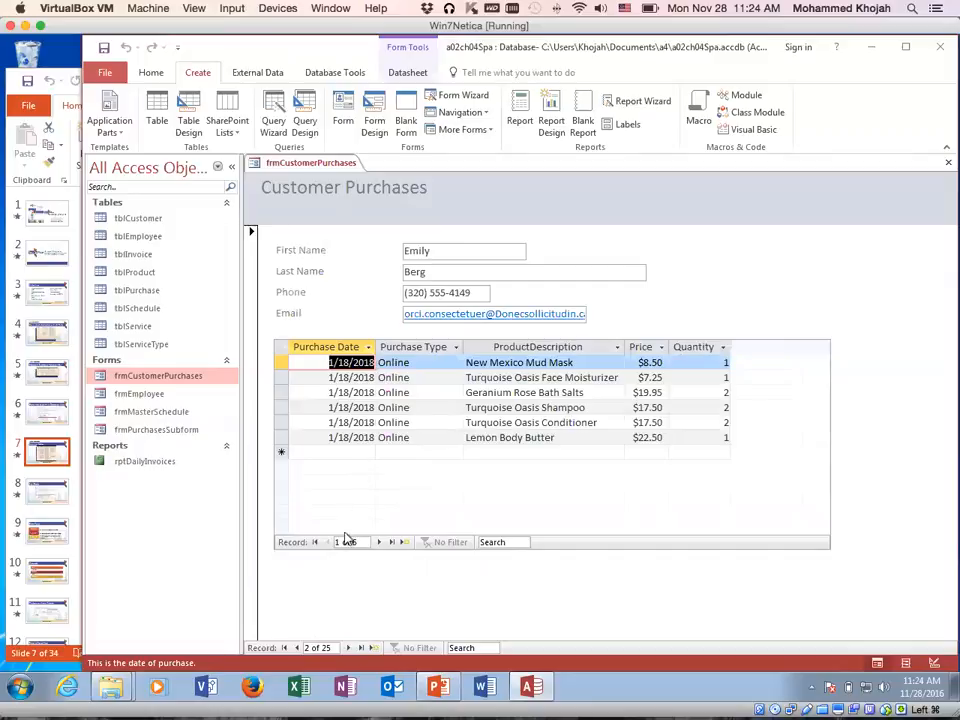
{"action": "left_click", "coordinate": [347, 648]}
{"action": "left_click", "coordinate": [348, 648]}
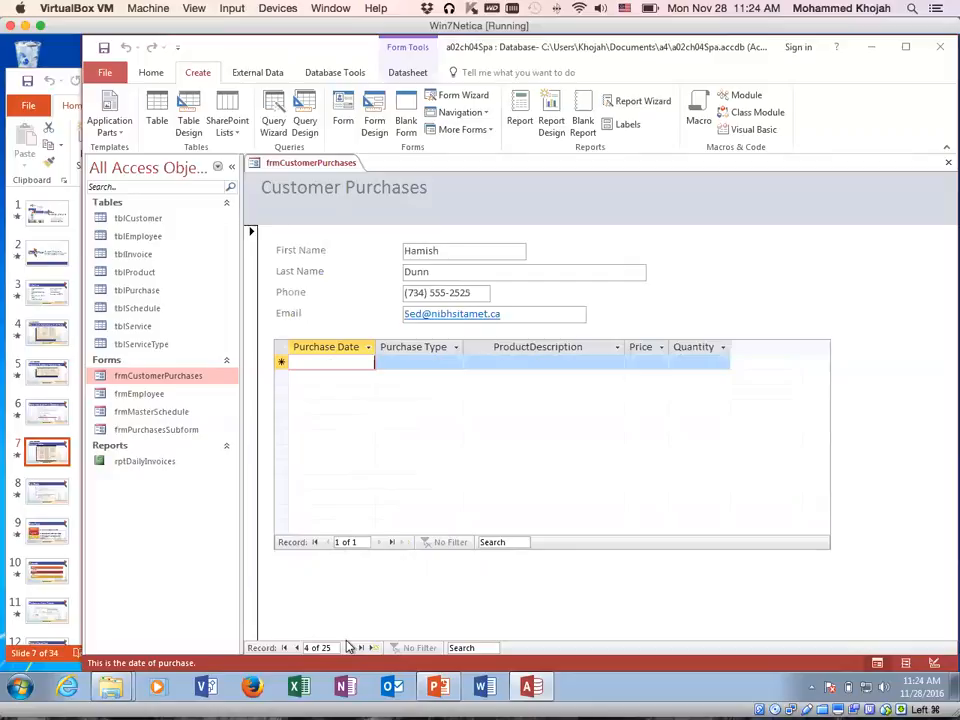
{"action": "left_click", "coordinate": [348, 648]}
{"action": "left_click", "coordinate": [348, 648]}
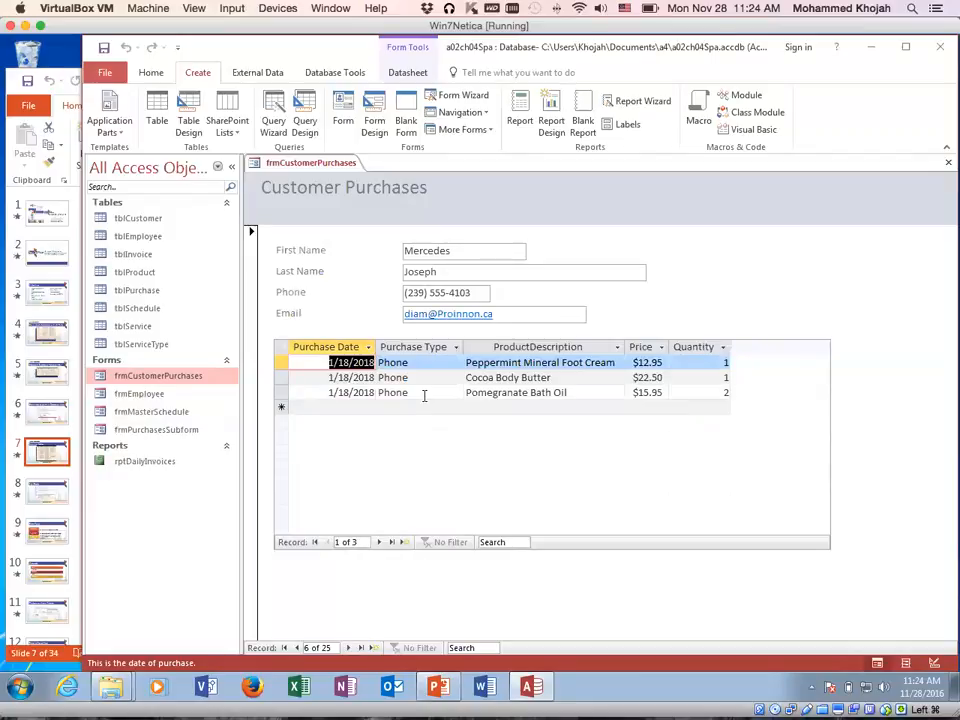
Step: Move to the customer's First Name, go to the Purchase Date of the subform's new record, and close the Customer Purchases form
{"action": "left_click", "coordinate": [478, 253]}
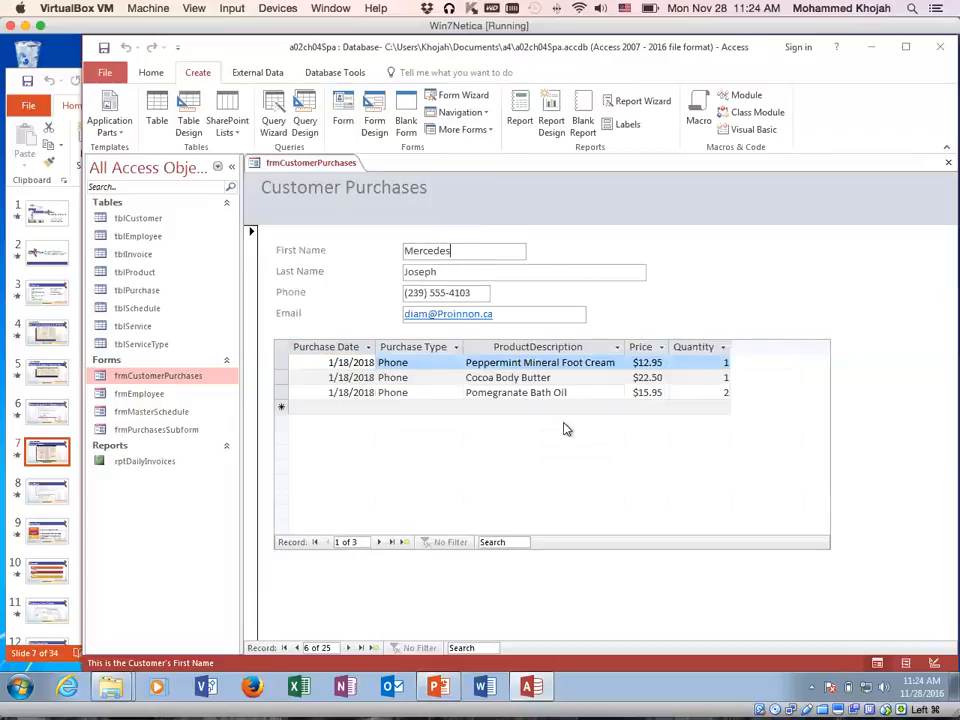
{"action": "left_click", "coordinate": [341, 406]}
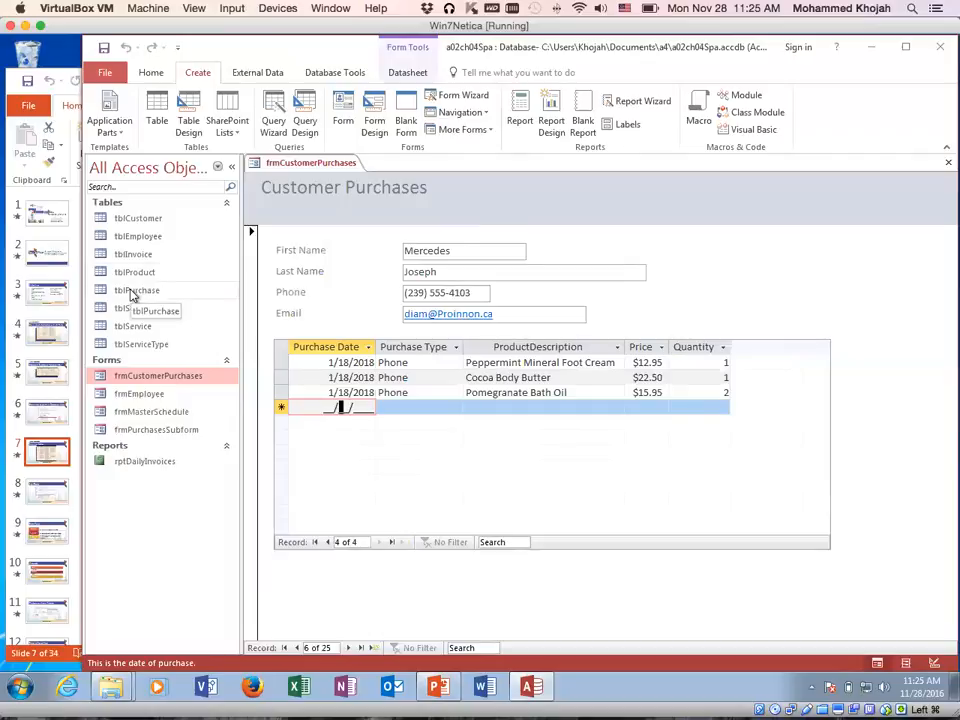
{"action": "left_click", "coordinate": [945, 162]}
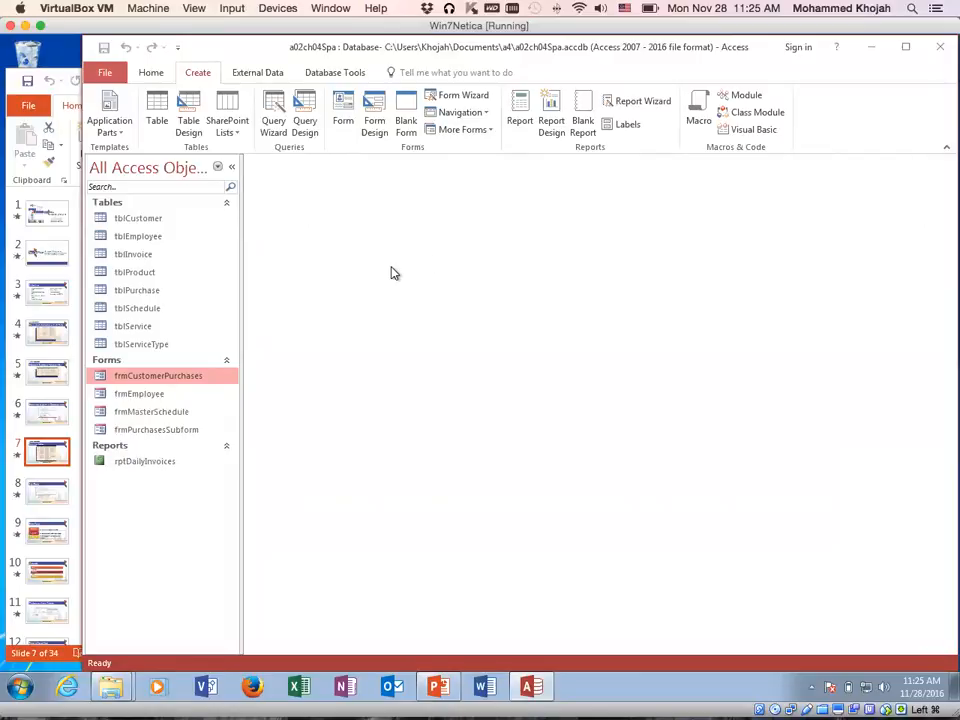
Step: Open the frmEmployee form, review its available views, and switch it to Layout View
{"action": "double_click", "coordinate": [167, 396]}
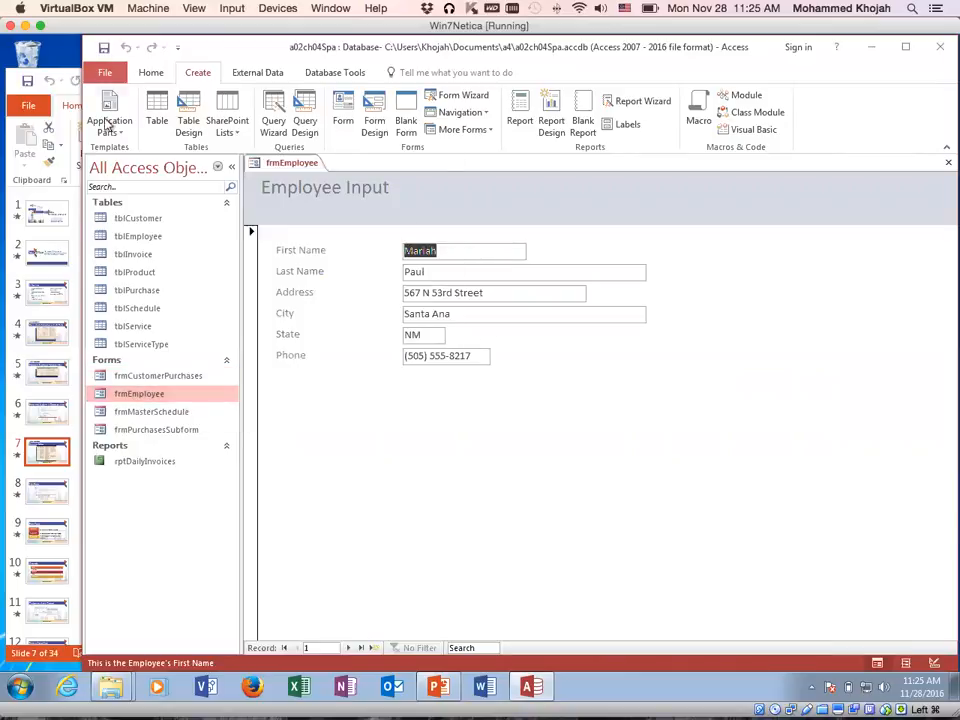
{"action": "left_click", "coordinate": [150, 73]}
{"action": "left_click", "coordinate": [100, 126]}
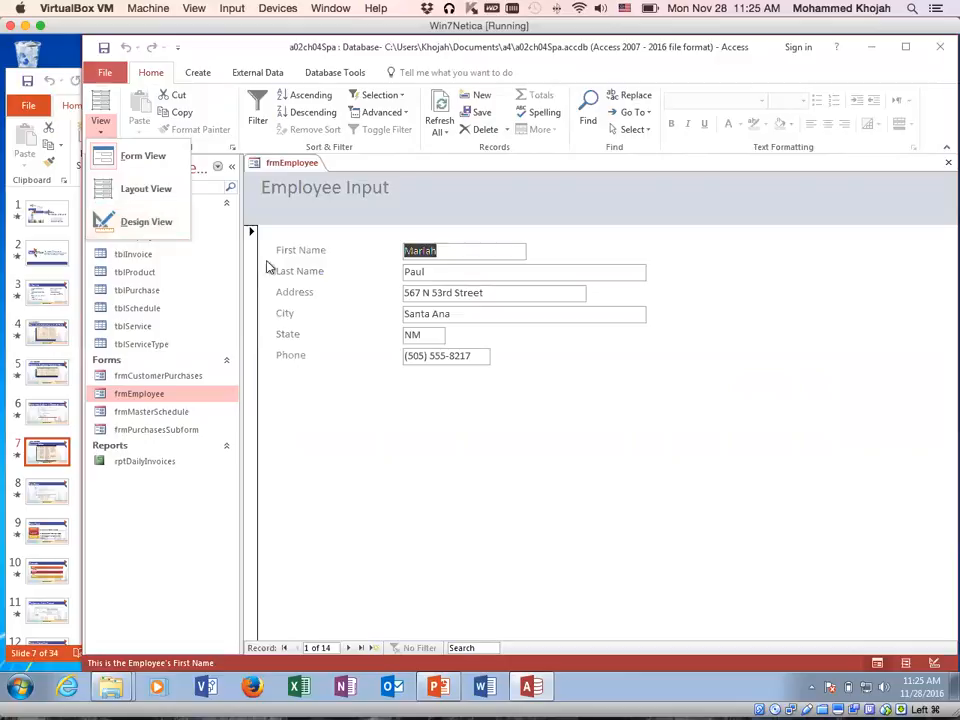
{"action": "left_click", "coordinate": [363, 413]}
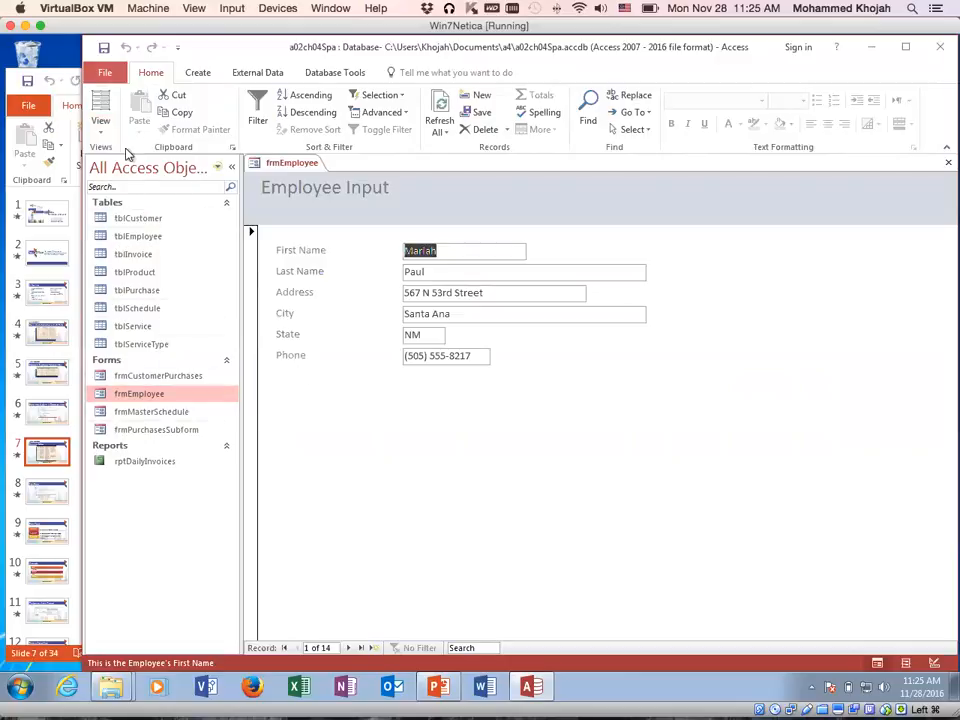
{"action": "left_click", "coordinate": [100, 125]}
{"action": "left_click", "coordinate": [143, 190]}
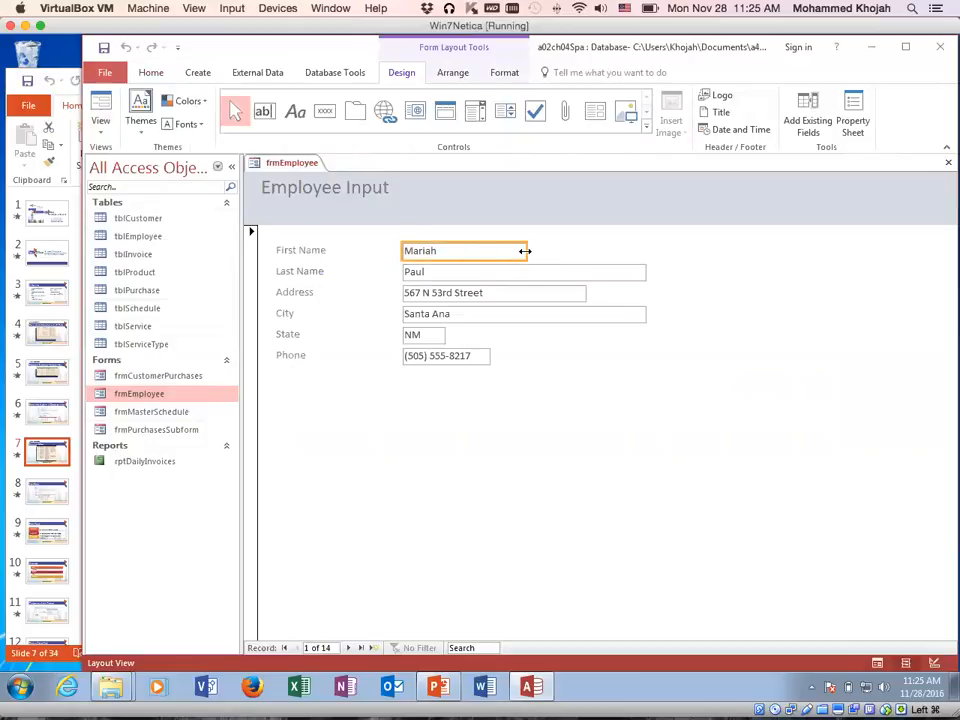
Step: Narrow the First Name text box on the Employee Input form and try to resize its label
{"action": "left_click_drag", "start_coordinate": [519, 251], "coordinate": [496, 252]}
{"action": "left_click", "coordinate": [372, 253]}
{"action": "left_click", "coordinate": [333, 251]}
{"action": "left_click_drag", "start_coordinate": [333, 251], "coordinate": [289, 251]}
{"action": "left_click", "coordinate": [437, 391]}
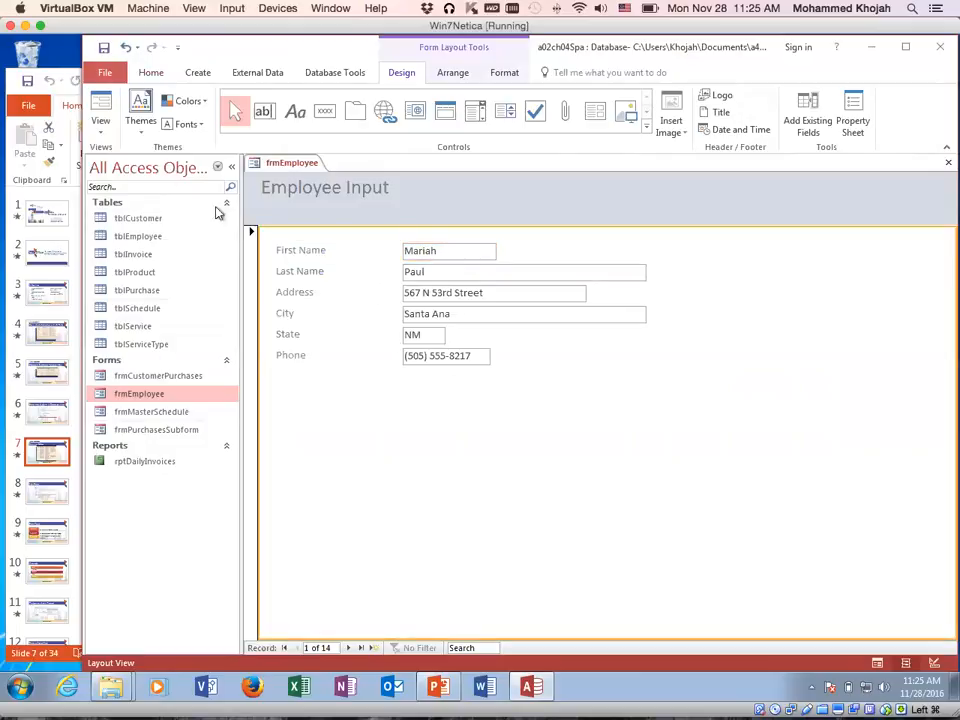
Step: Switch frmEmployee to Design View and close it without saving the design changes
{"action": "left_click", "coordinate": [100, 130]}
{"action": "left_click", "coordinate": [140, 220]}
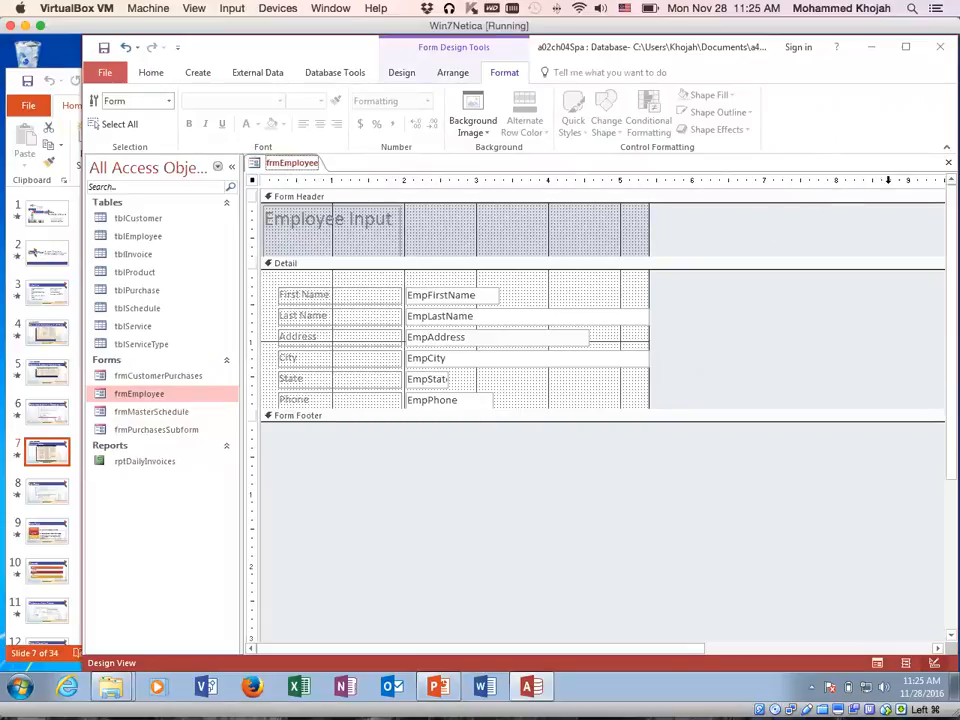
{"action": "left_click", "coordinate": [946, 162]}
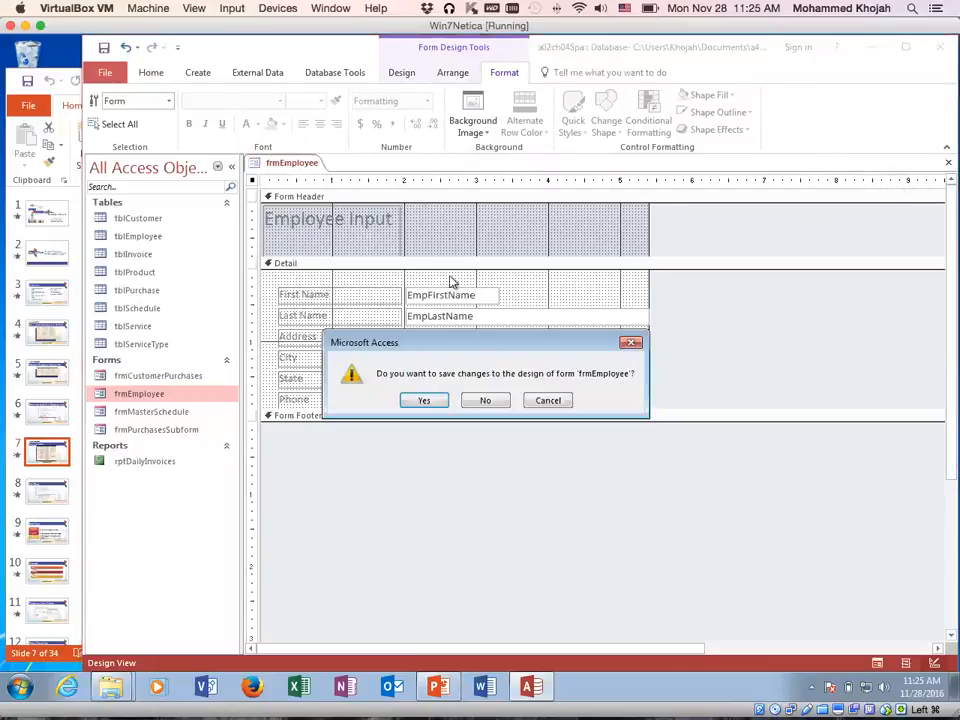
{"action": "left_click", "coordinate": [484, 401]}
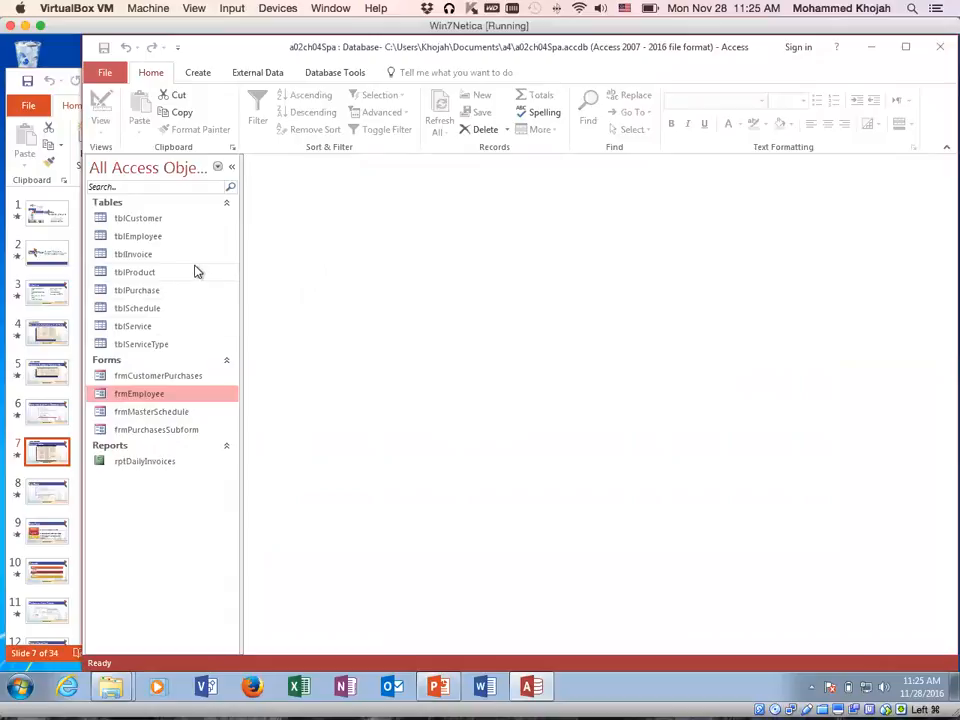
Step: Start the Form Wizard based on tblEmployee and add all of the table's fields to the form
{"action": "left_click", "coordinate": [140, 238]}
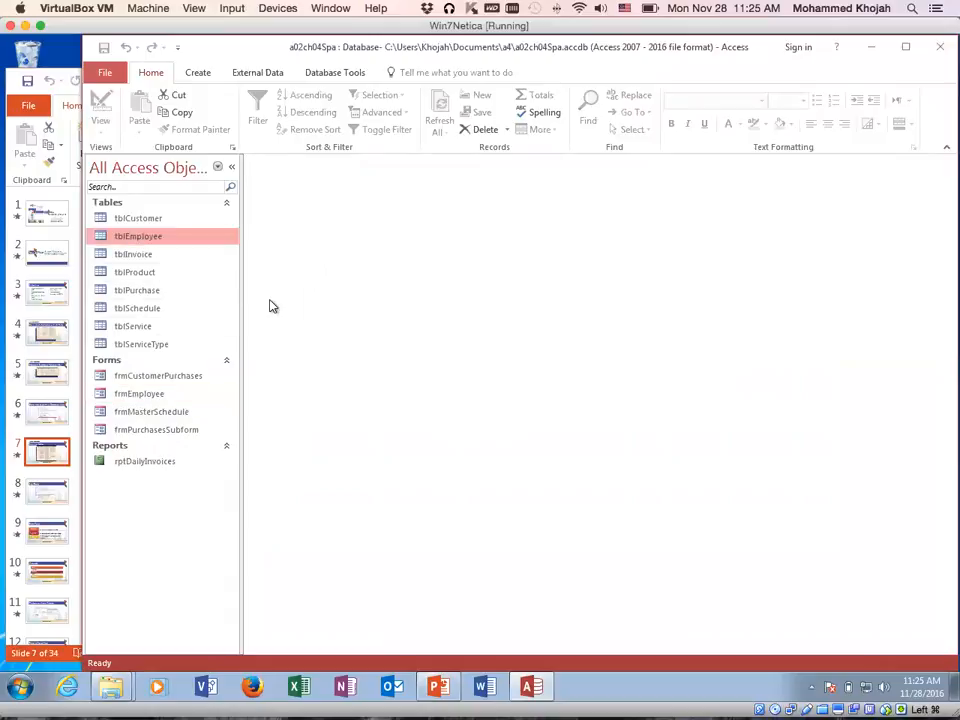
{"action": "left_click", "coordinate": [195, 73]}
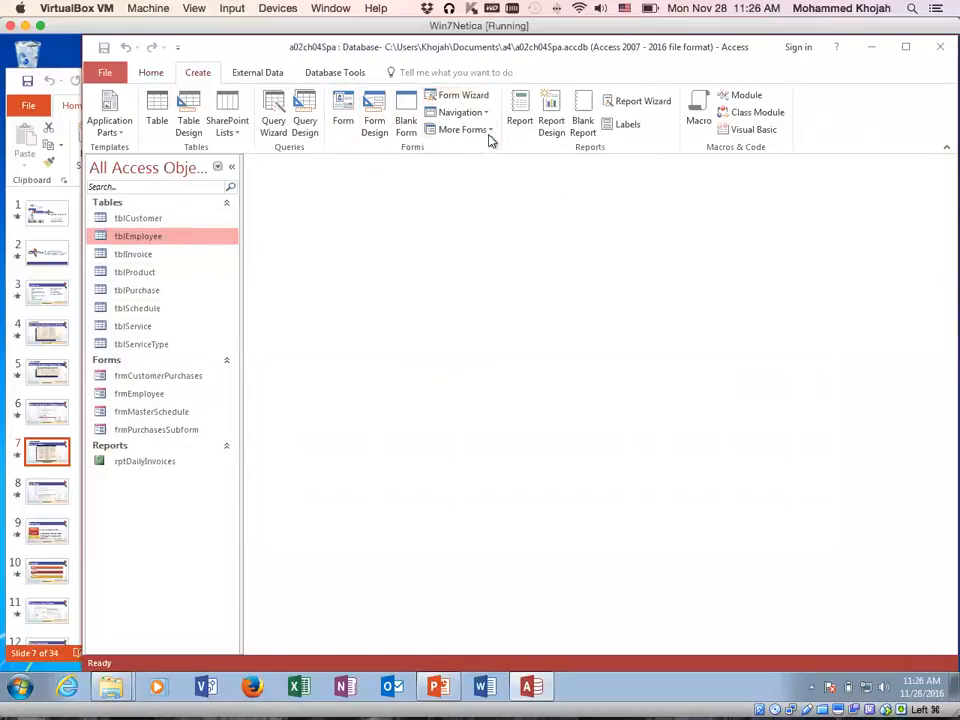
{"action": "left_click", "coordinate": [458, 98]}
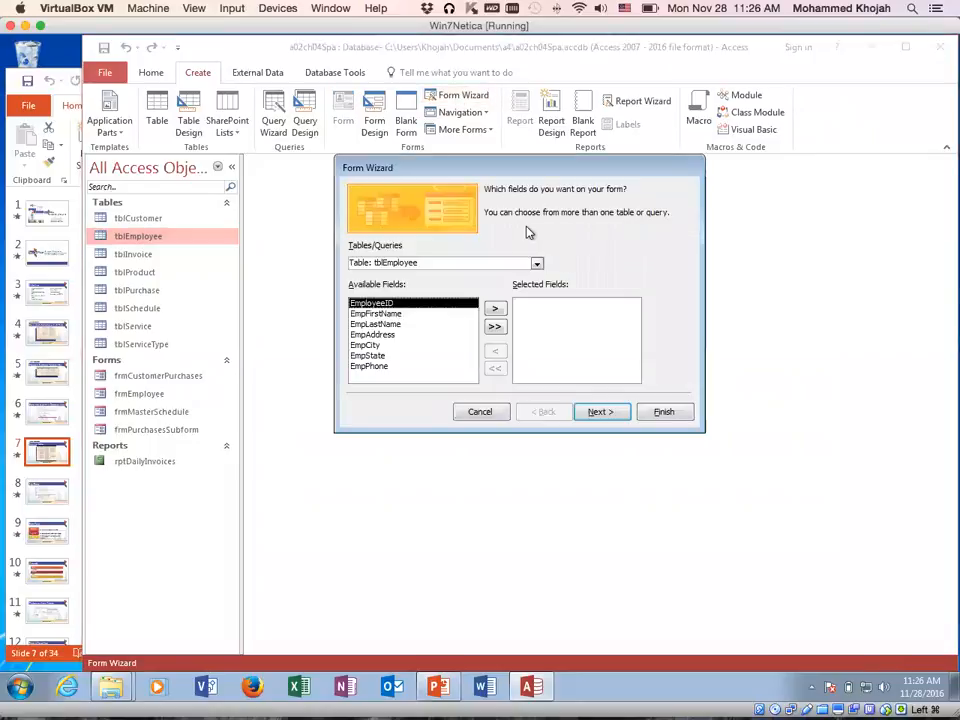
{"action": "left_click", "coordinate": [536, 264]}
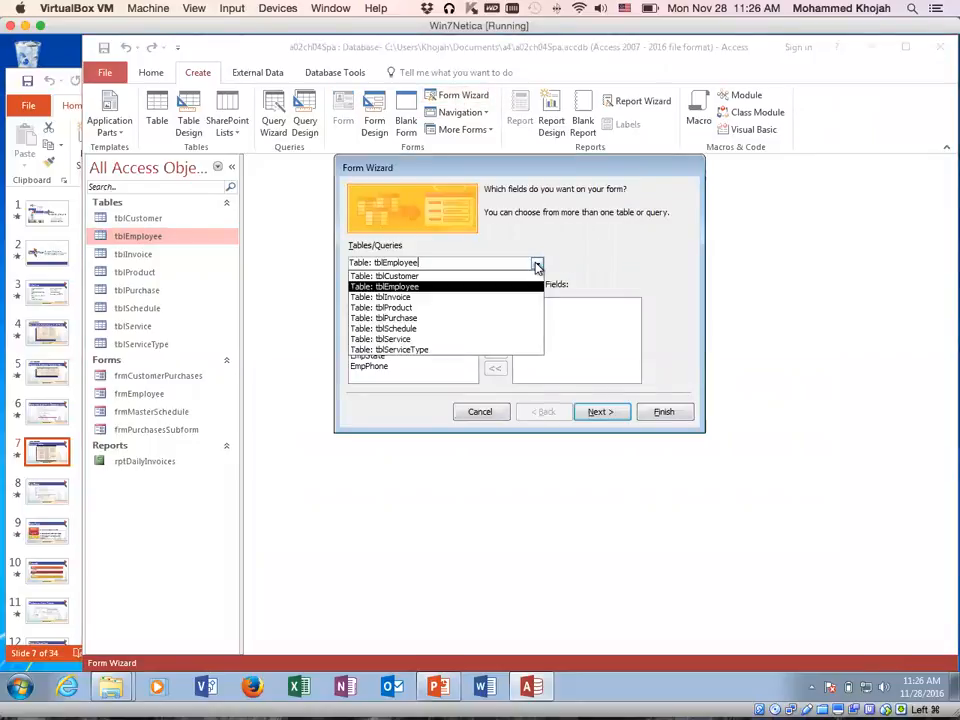
{"action": "left_click", "coordinate": [400, 286]}
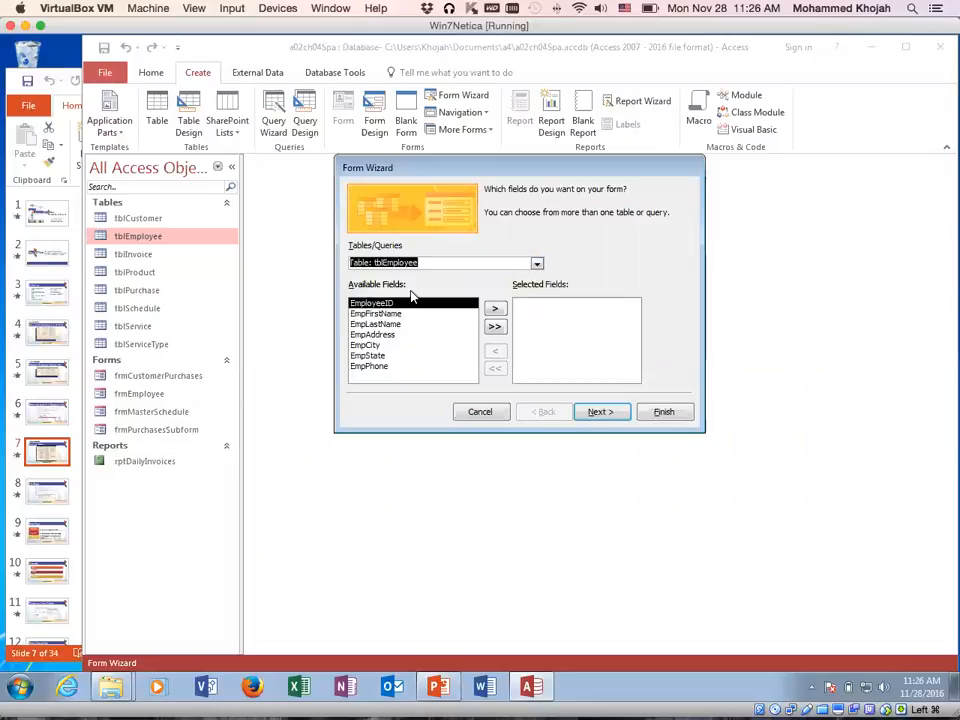
{"action": "left_click", "coordinate": [495, 328]}
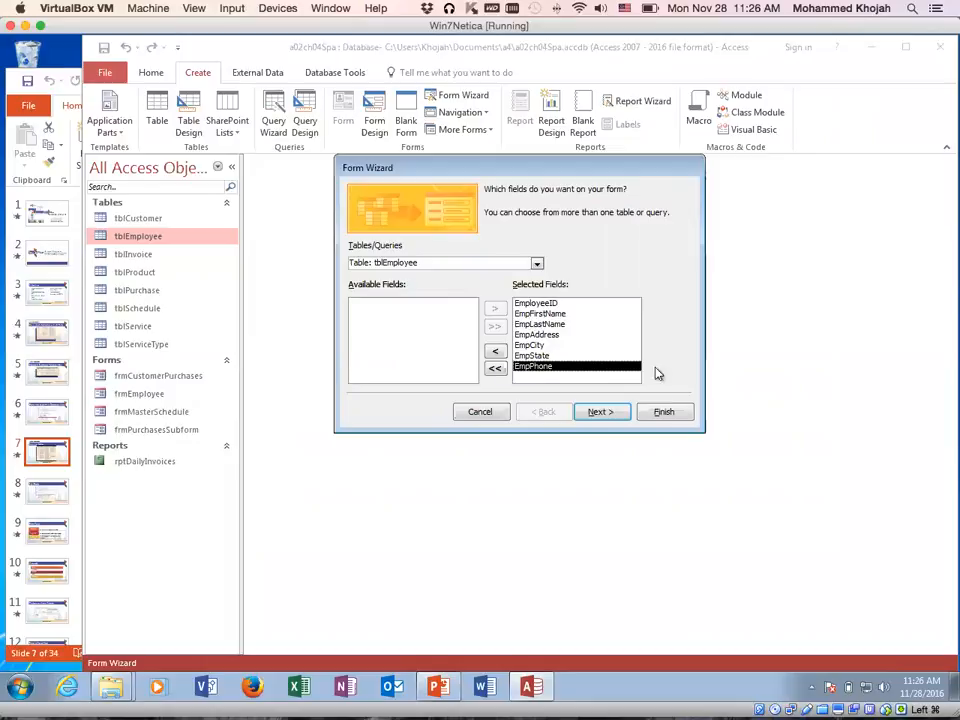
Step: Finish the wizard with the Columnar layout and the title tblEmployee, opening the form to view information
{"action": "left_click", "coordinate": [603, 412]}
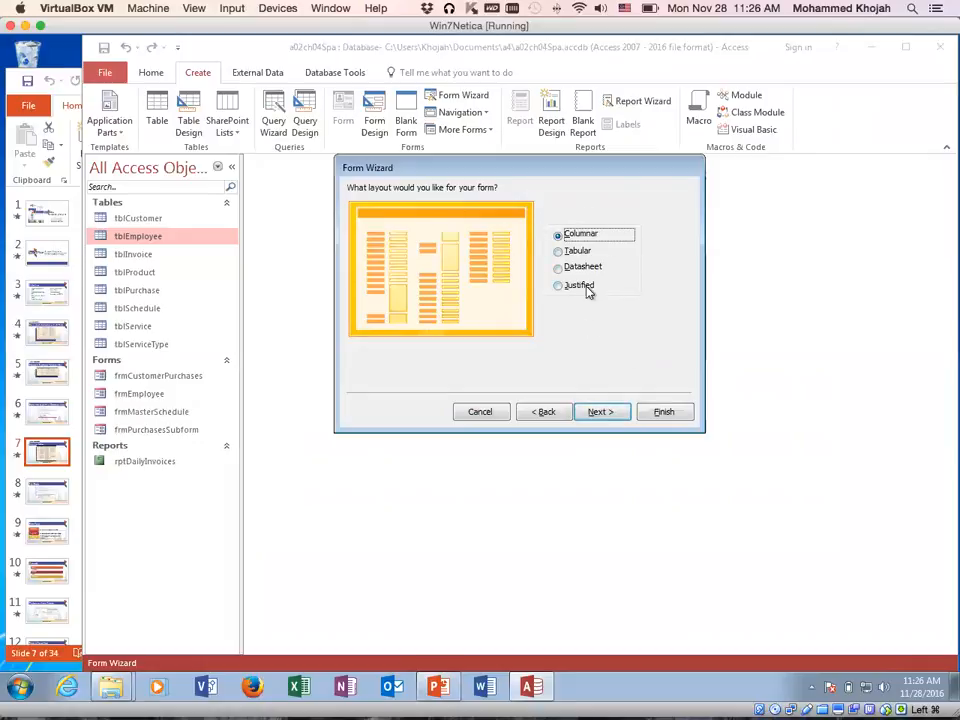
{"action": "left_click", "coordinate": [599, 414]}
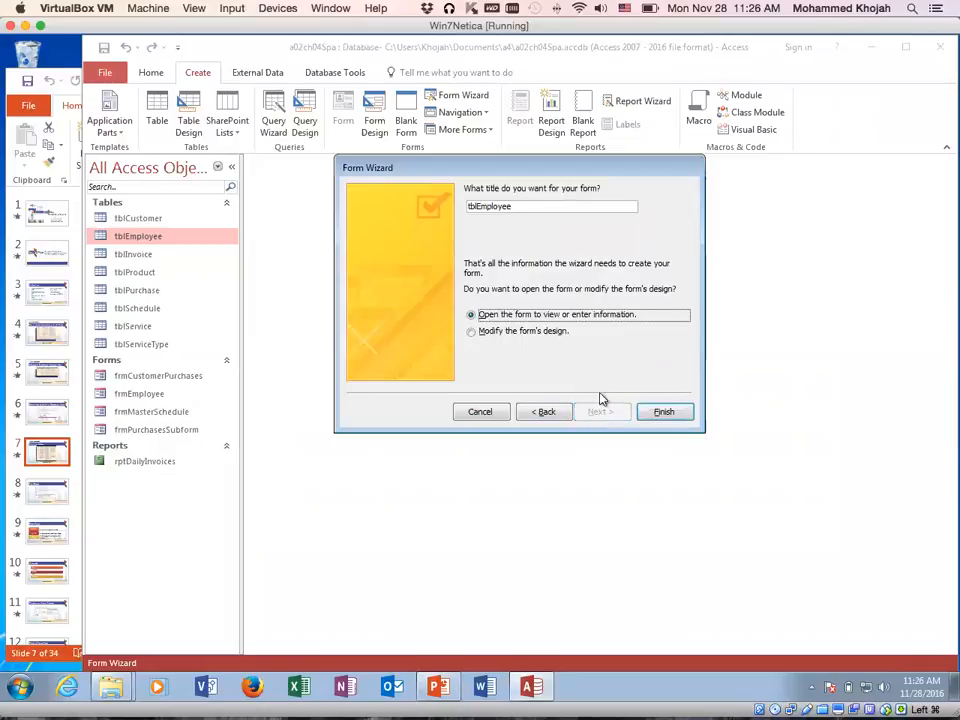
{"action": "left_click_drag", "start_coordinate": [543, 207], "coordinate": [448, 210]}
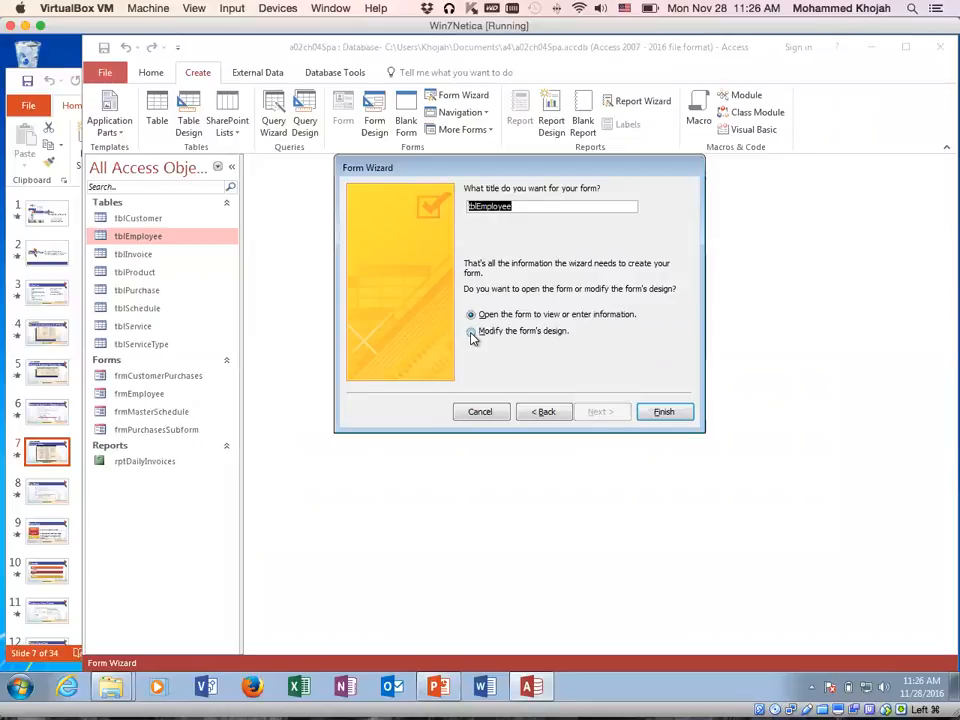
{"action": "left_click", "coordinate": [664, 411]}
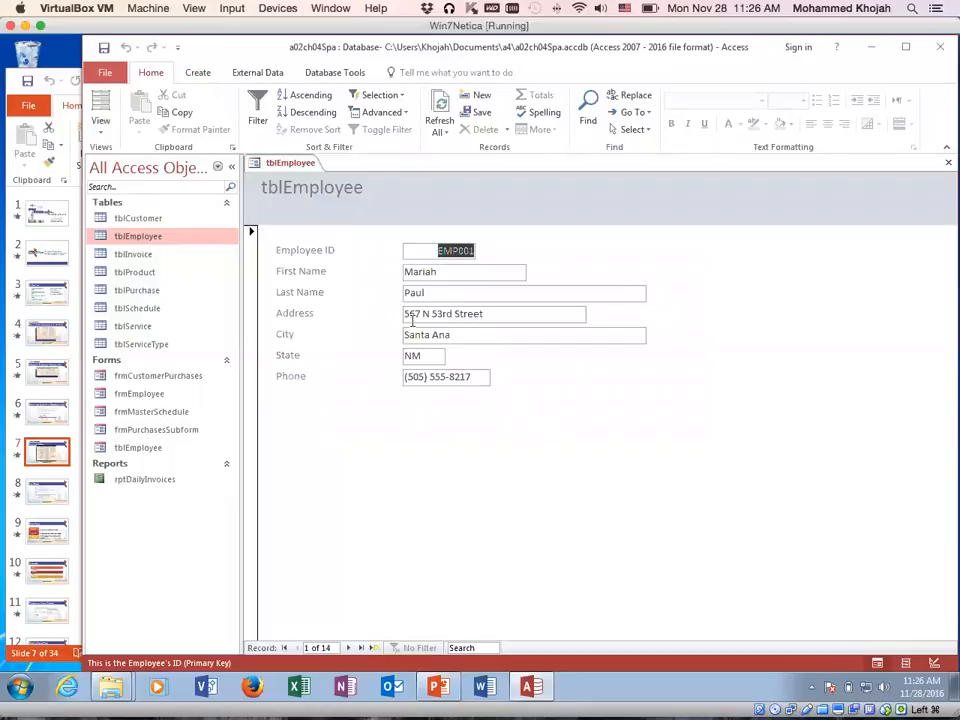
Step: Switch the new tblEmployee form to Design View and close the Field List
{"action": "left_click", "coordinate": [98, 128]}
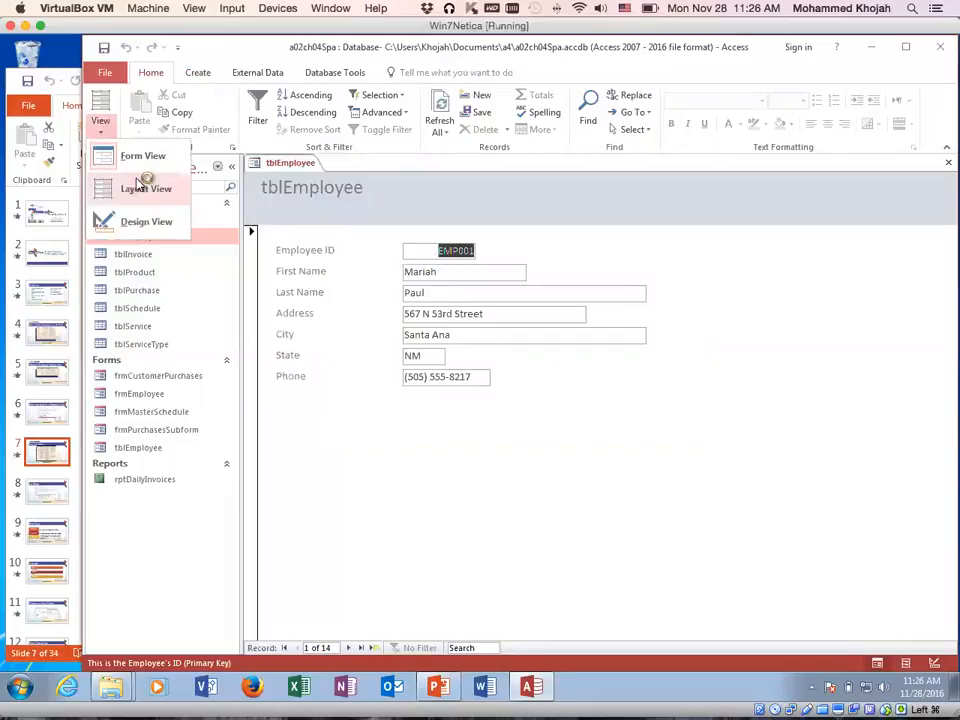
{"action": "left_click", "coordinate": [130, 219]}
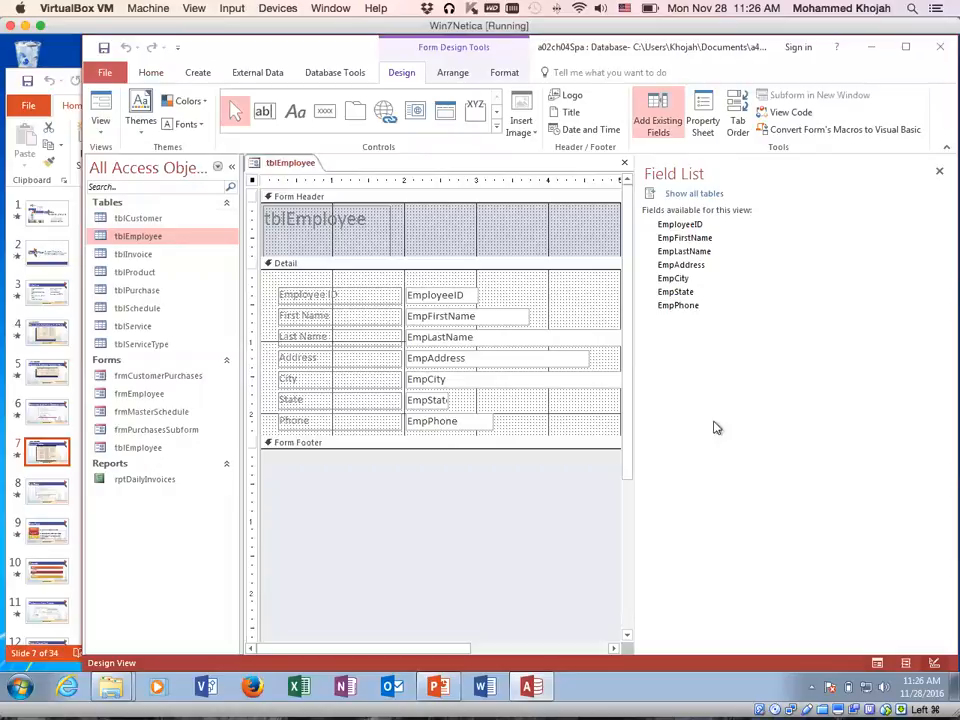
{"action": "left_click", "coordinate": [939, 171]}
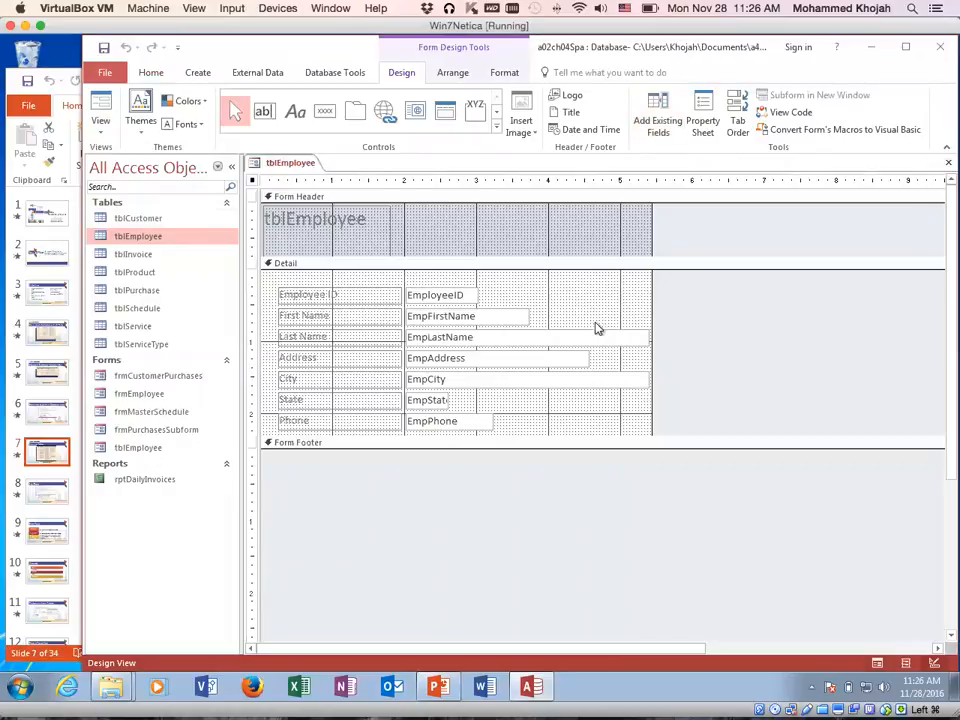
Step: Select the Employee ID and First Name labels and the EmployeeID text box to compare labels with bound fields
{"action": "left_click", "coordinate": [438, 299]}
{"action": "left_click", "coordinate": [366, 296]}
{"action": "left_click", "coordinate": [373, 315]}
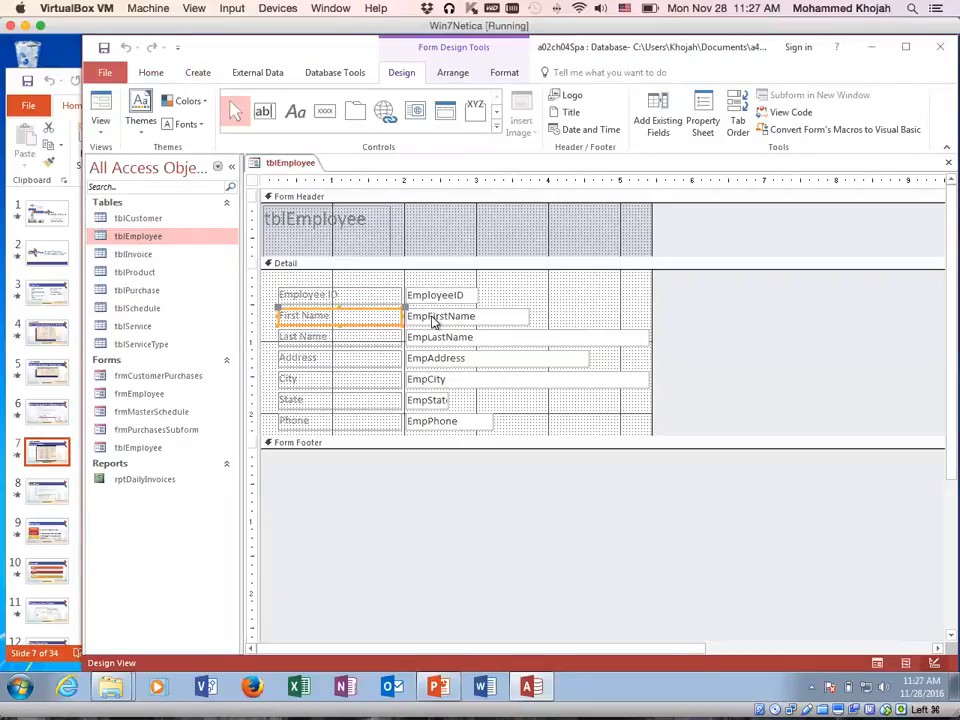
{"action": "left_click", "coordinate": [447, 296]}
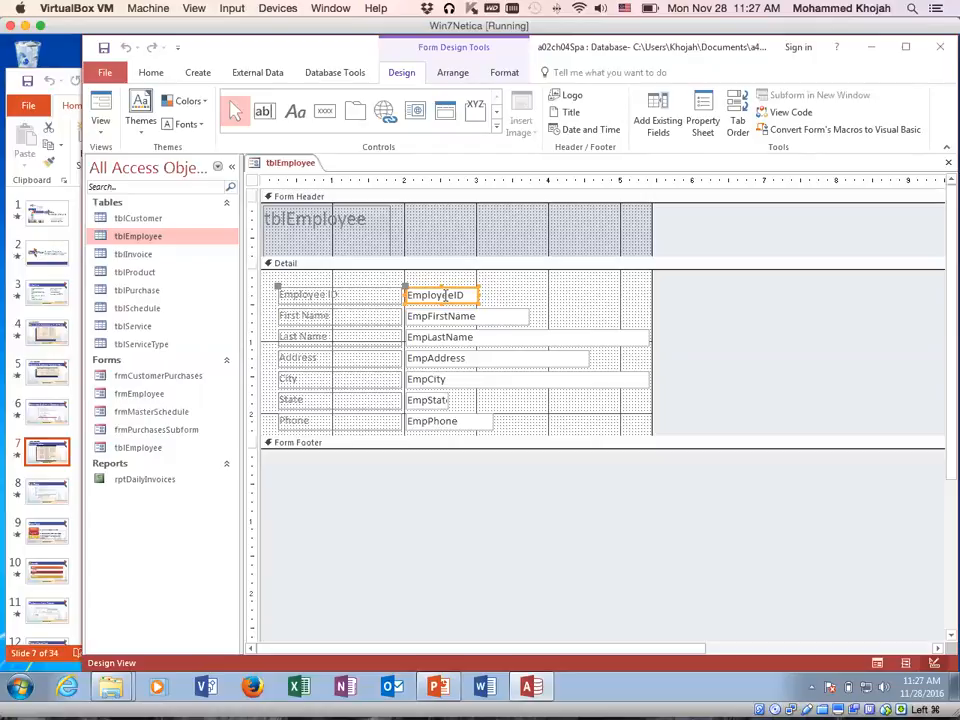
{"action": "left_click", "coordinate": [341, 292]}
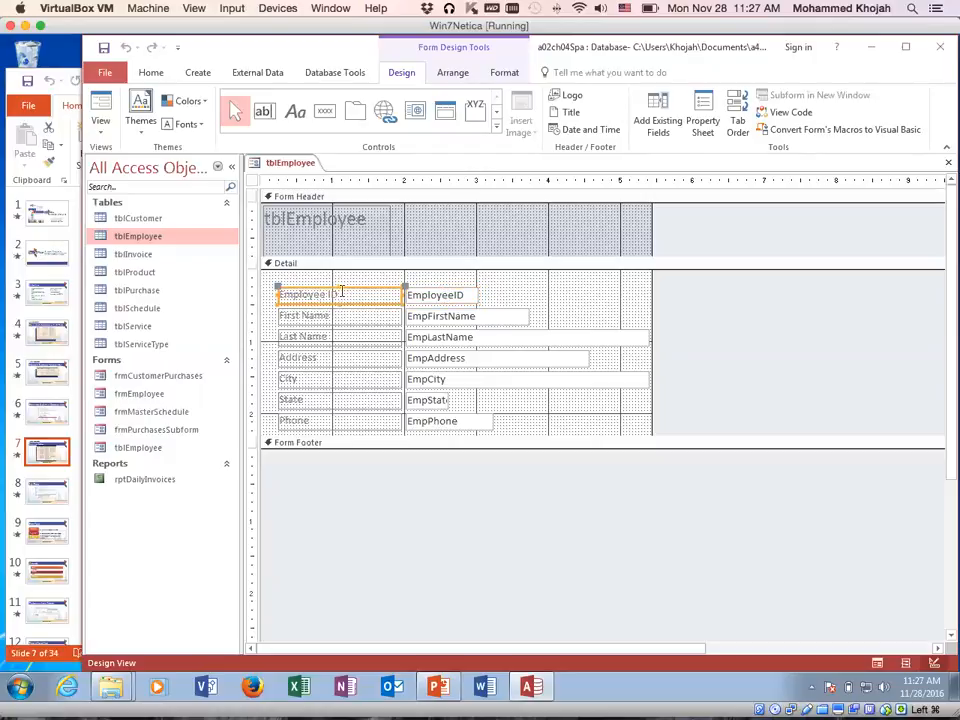
{"action": "left_click", "coordinate": [331, 315]}
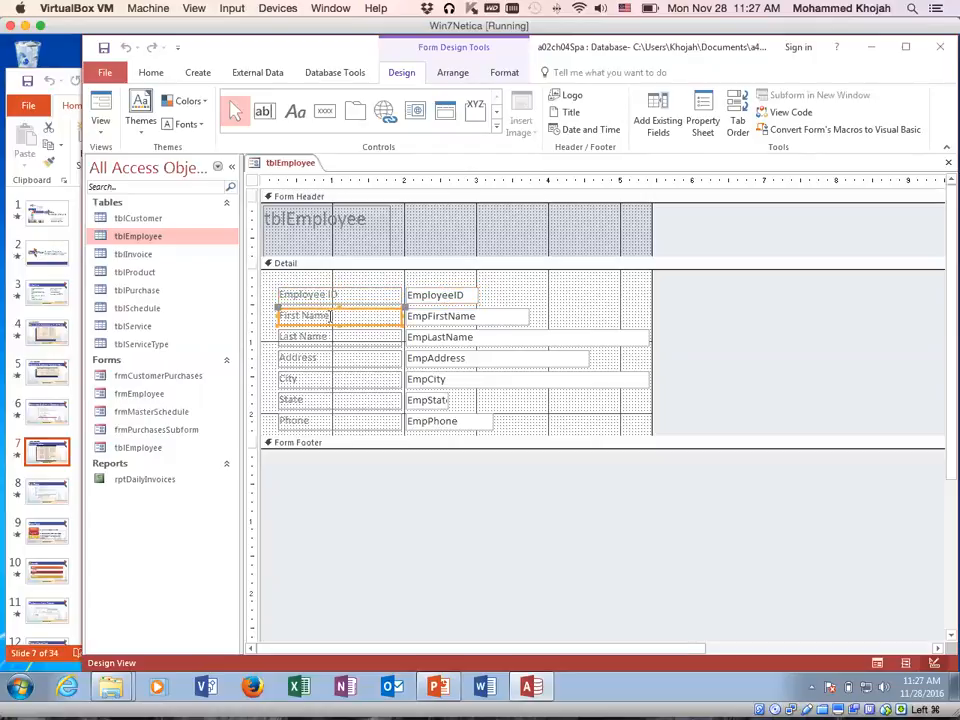
Step: Replace the title text in the form header with "My Report"
{"action": "left_click", "coordinate": [323, 232]}
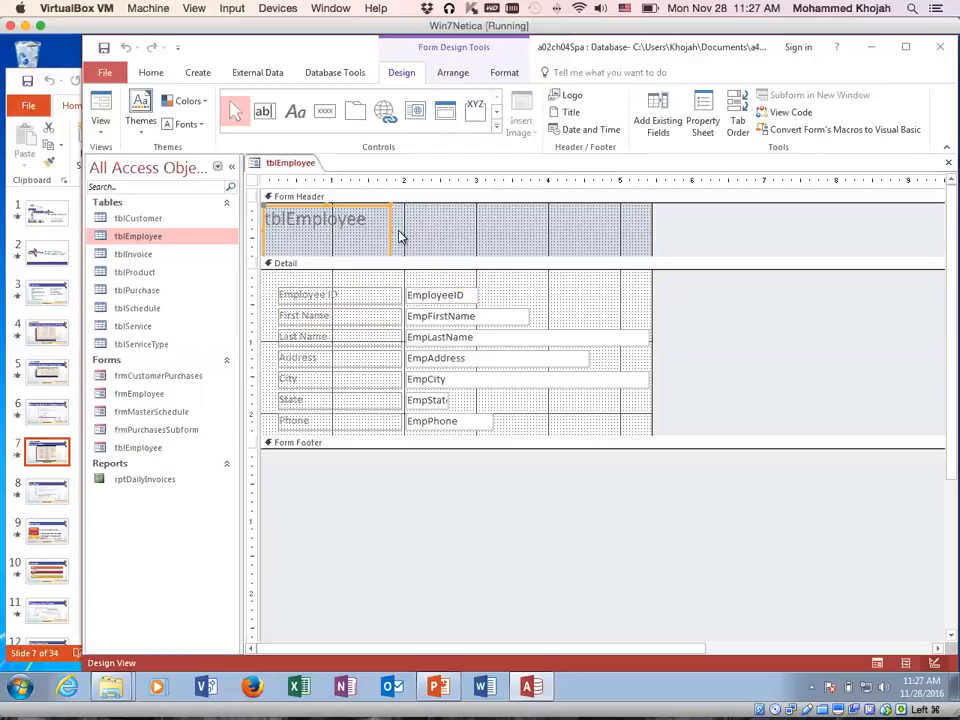
{"action": "left_click_drag", "start_coordinate": [377, 217], "coordinate": [272, 220]}
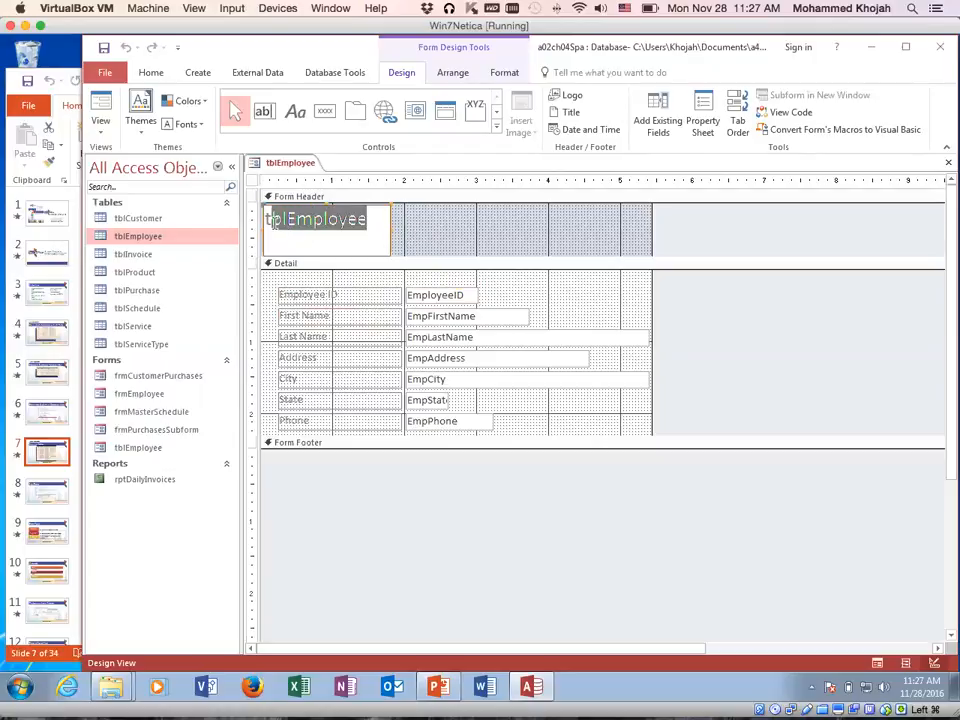
{"action": "key", "text": "BackSpace"}
{"action": "type", "text": "M"}
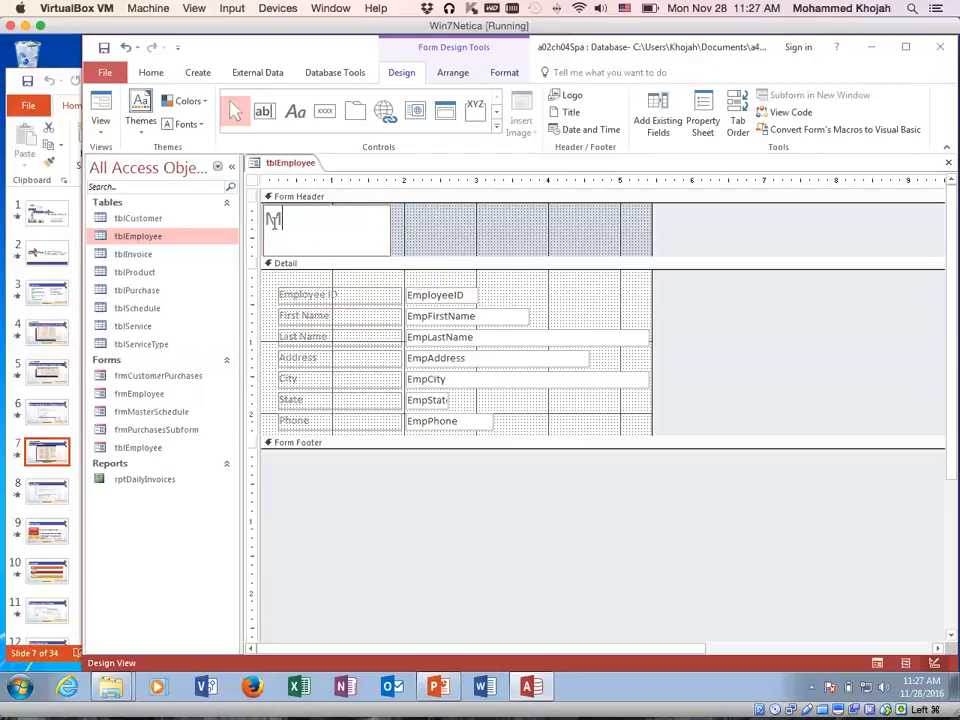
{"action": "type", "text": "y Report"}
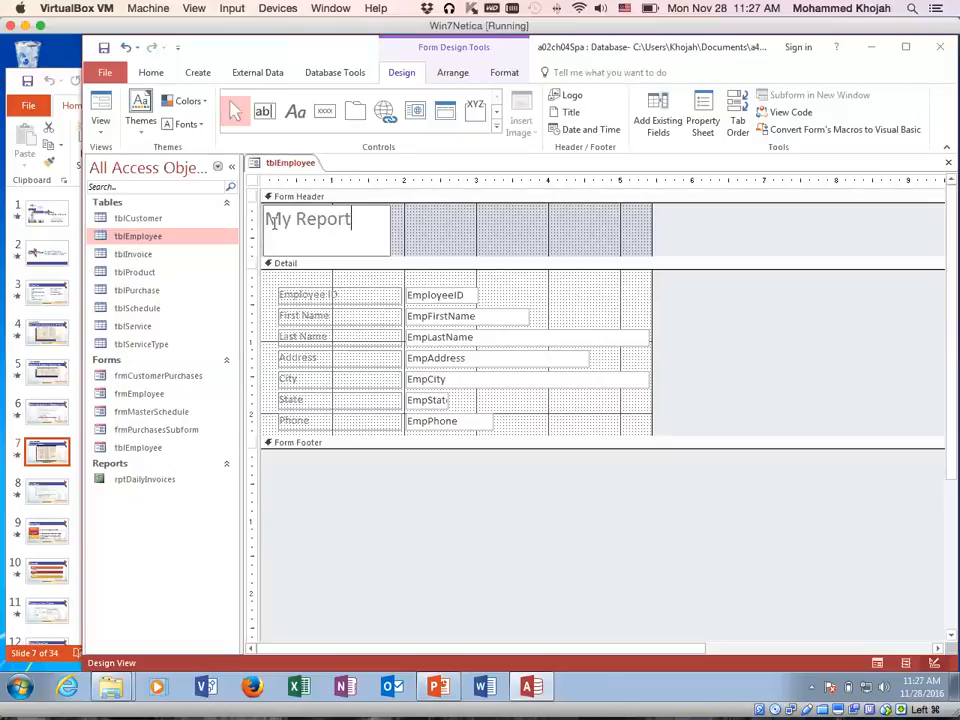
Step: Finish editing the form header title and select the EmployeeID text box in the Detail section
{"action": "left_click", "coordinate": [388, 250]}
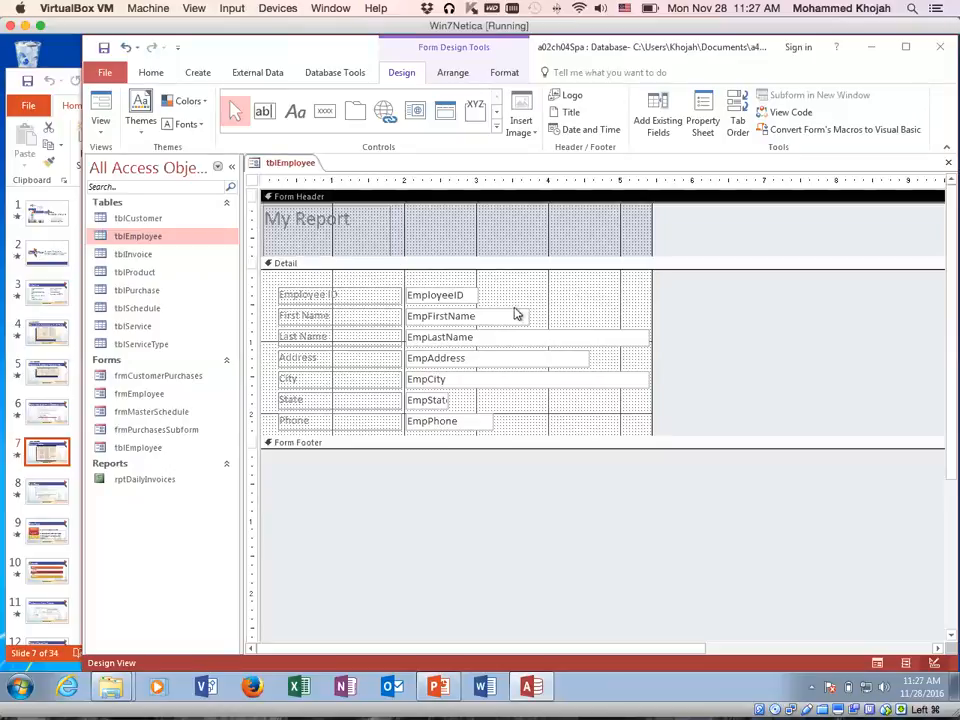
{"action": "left_click", "coordinate": [465, 295]}
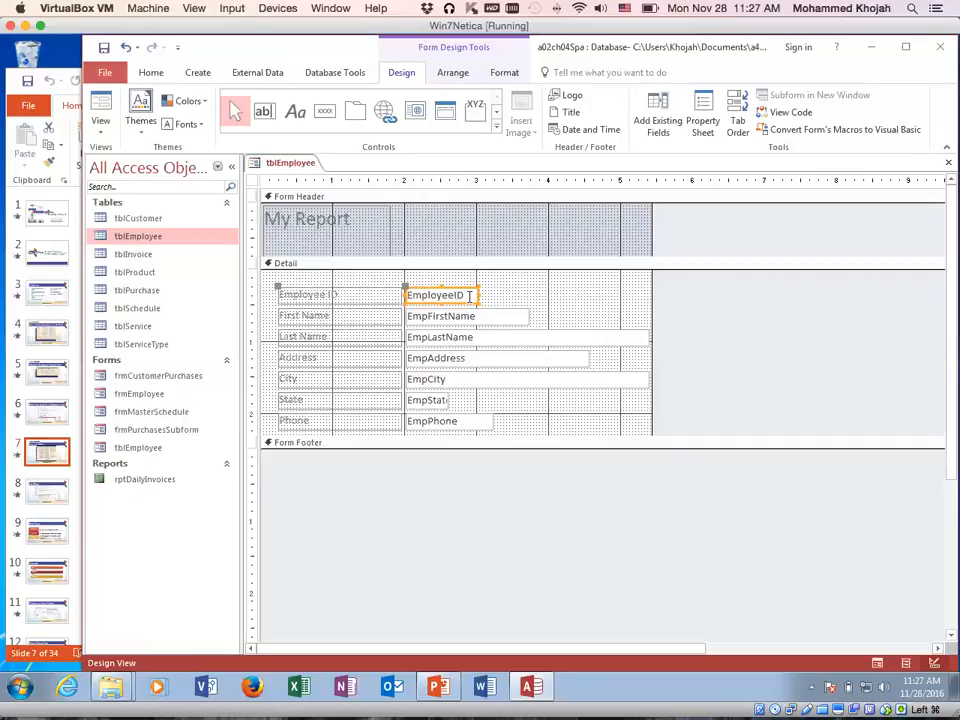
{"action": "right_click", "coordinate": [465, 302]}
{"action": "left_click", "coordinate": [394, 461]}
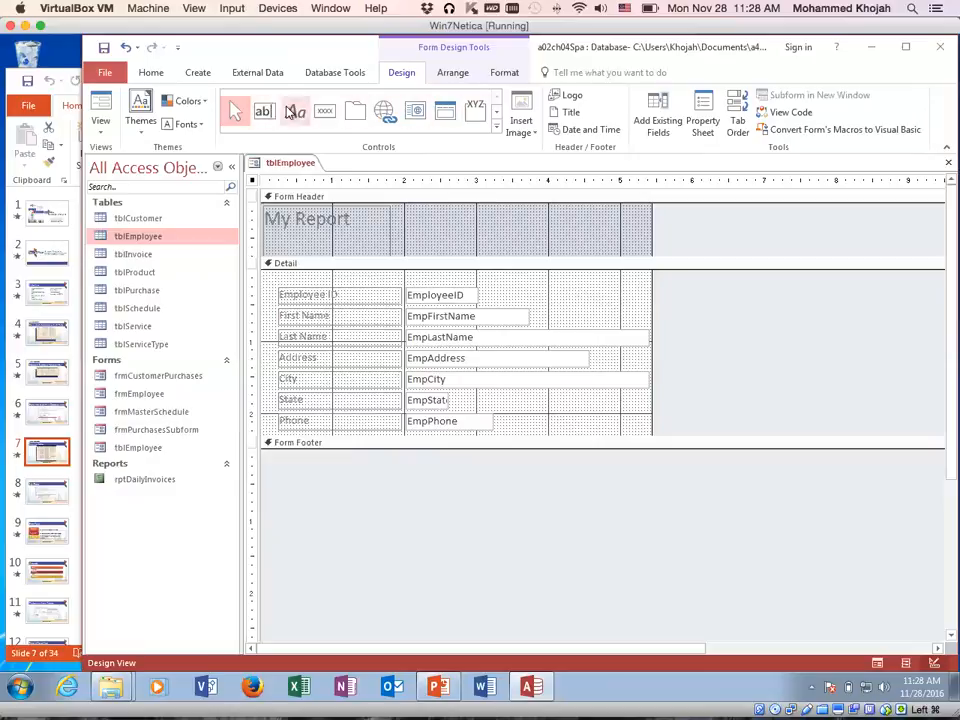
Step: Add a label reading "Created by the Instructor" to the Form Footer and widen it slightly past its text
{"action": "left_click", "coordinate": [294, 112]}
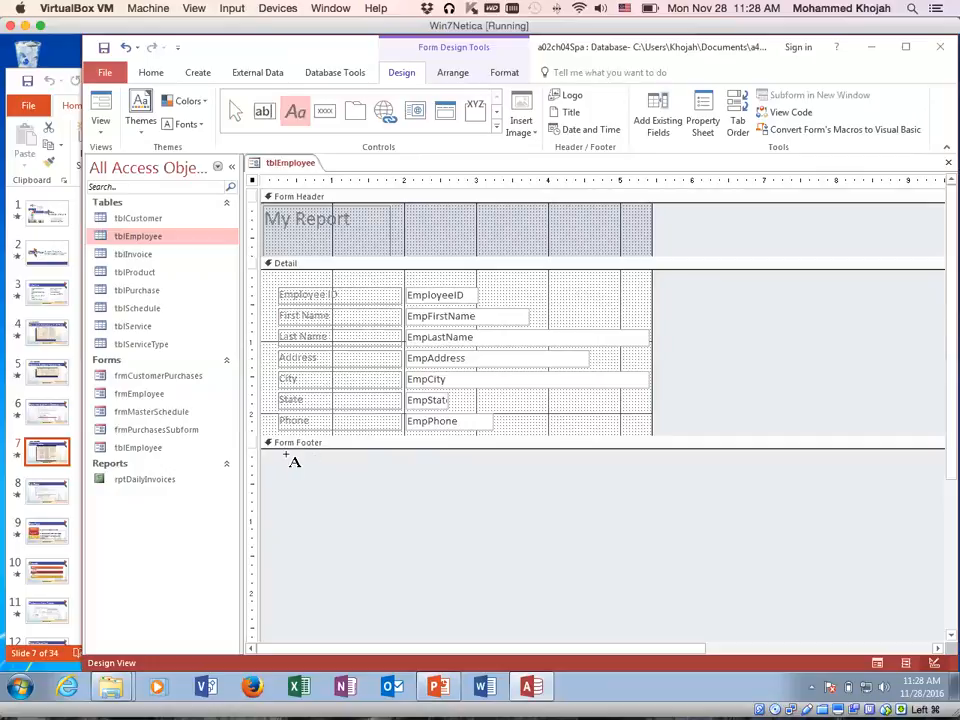
{"action": "left_click_drag", "start_coordinate": [279, 455], "coordinate": [395, 479]}
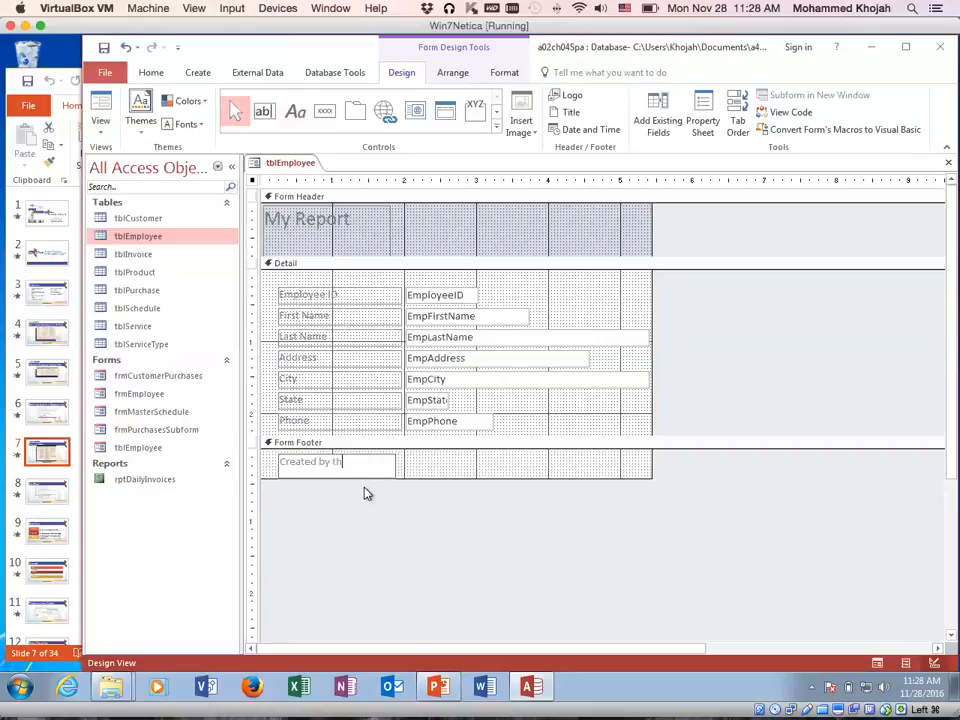
{"action": "type", "text": "Created by the Instructor"}
{"action": "key", "text": "Return"}
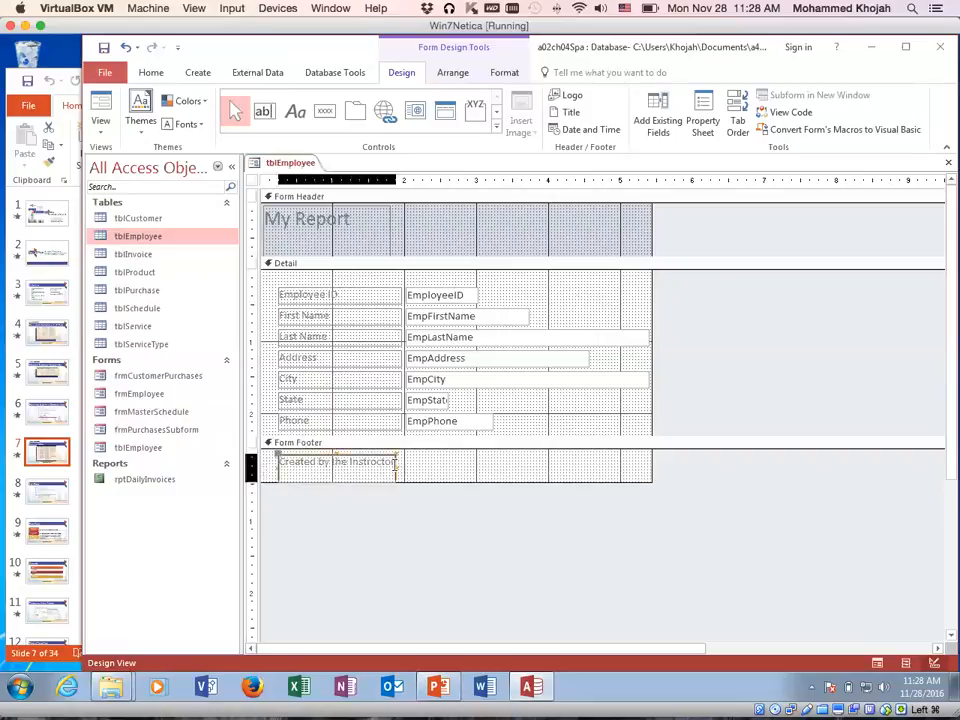
{"action": "left_click_drag", "start_coordinate": [396, 465], "coordinate": [413, 466]}
{"action": "left_click", "coordinate": [432, 471]}
{"action": "left_click", "coordinate": [407, 523]}
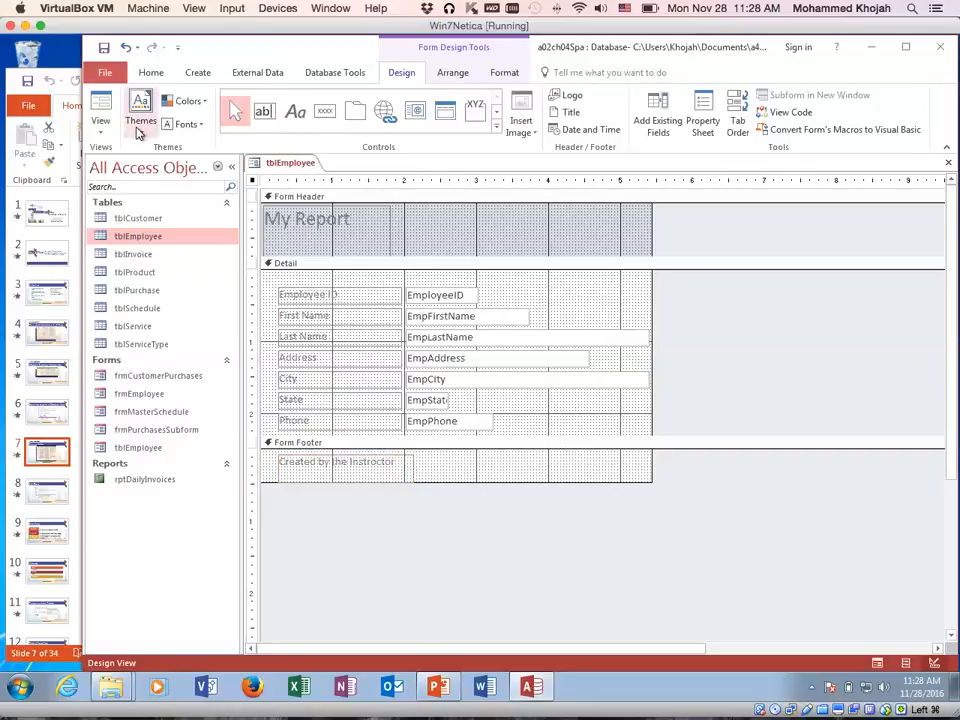
Step: Preview the title and footer label in Form View and return to Design View
{"action": "left_click", "coordinate": [100, 126]}
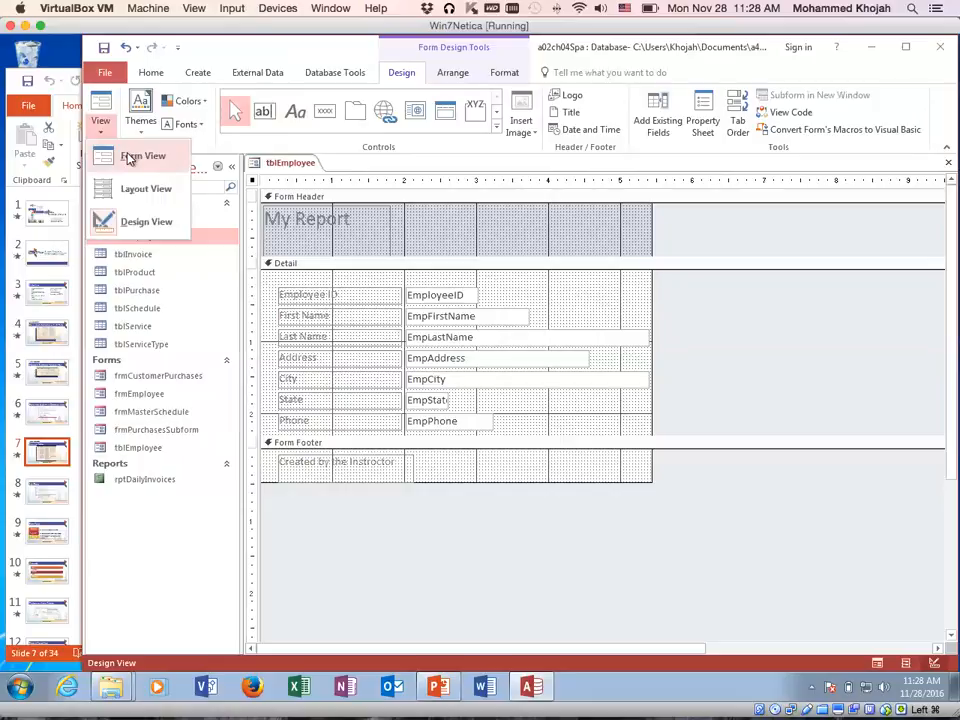
{"action": "left_click", "coordinate": [133, 157]}
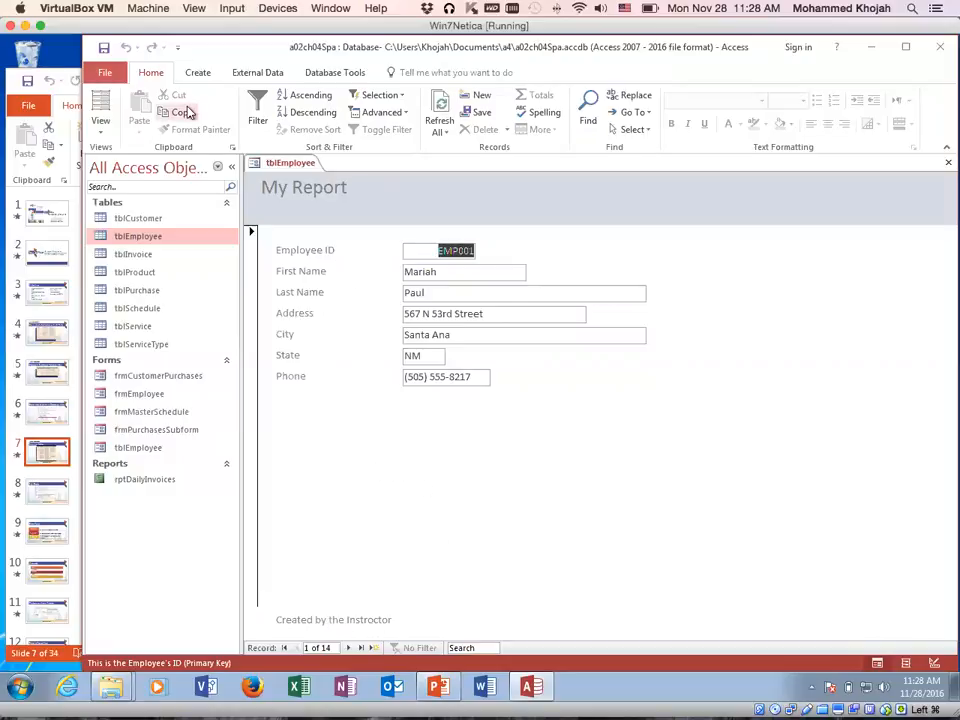
{"action": "left_click", "coordinate": [100, 126]}
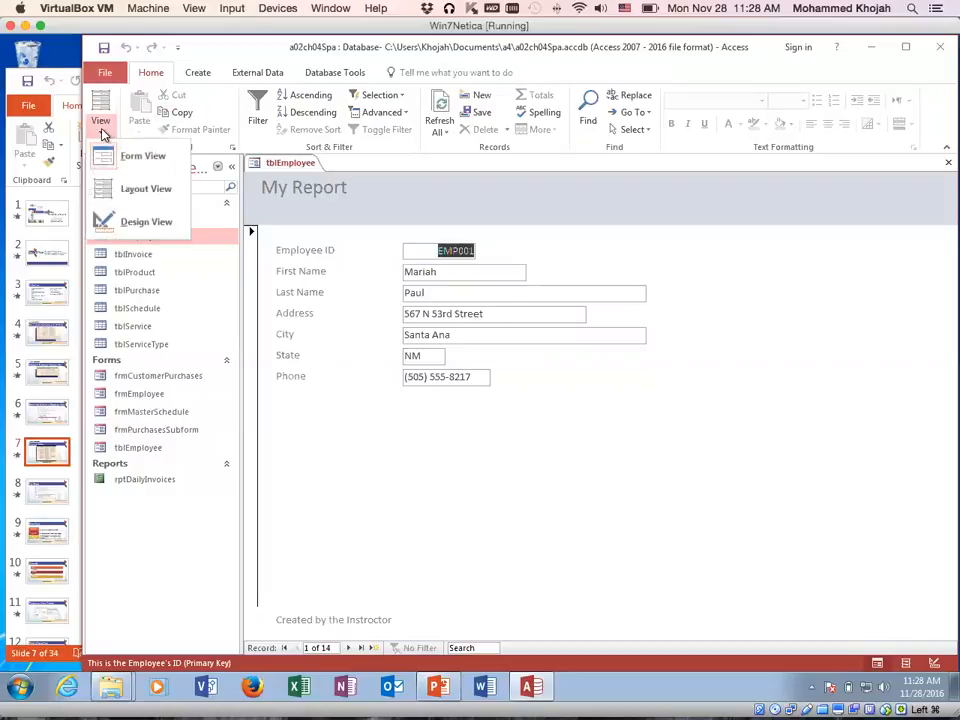
{"action": "left_click", "coordinate": [137, 222]}
Step: Extend the Detail section downward to a height of about 2.67" to make room below the Phone field
{"action": "left_click", "coordinate": [457, 466]}
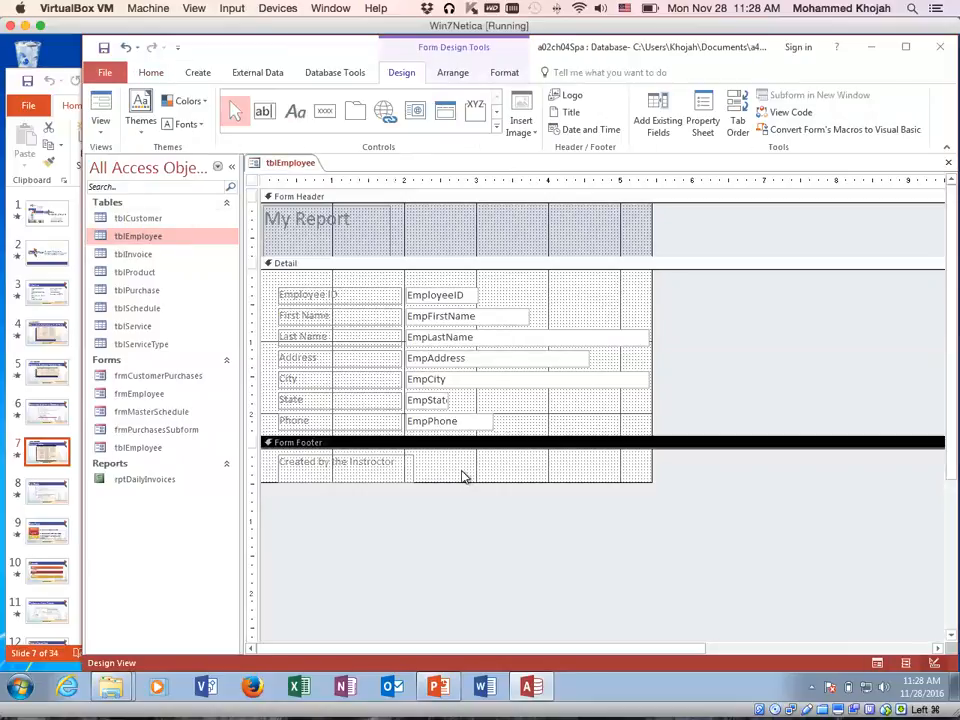
{"action": "left_click", "coordinate": [514, 430]}
{"action": "left_click_drag", "start_coordinate": [521, 440], "coordinate": [520, 464]}
{"action": "left_click", "coordinate": [450, 445]}
{"action": "left_click", "coordinate": [437, 424]}
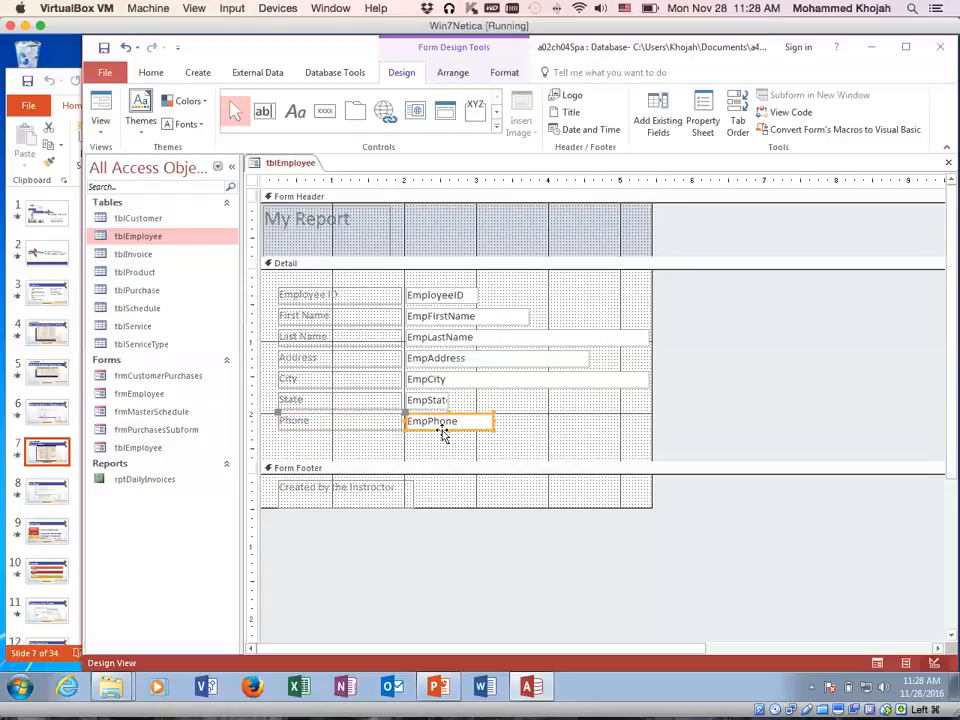
{"action": "left_click", "coordinate": [446, 446]}
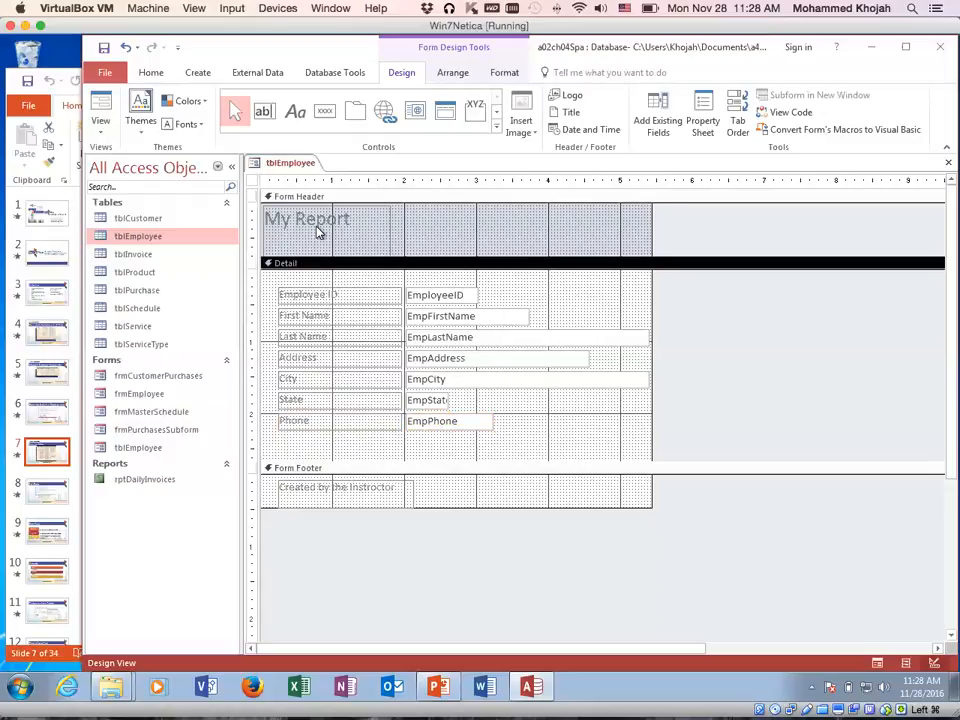
Step: Draw a text box about 1.54" wide and 0.22" high beneath the EmpPhone field in the Detail section
{"action": "left_click", "coordinate": [263, 116]}
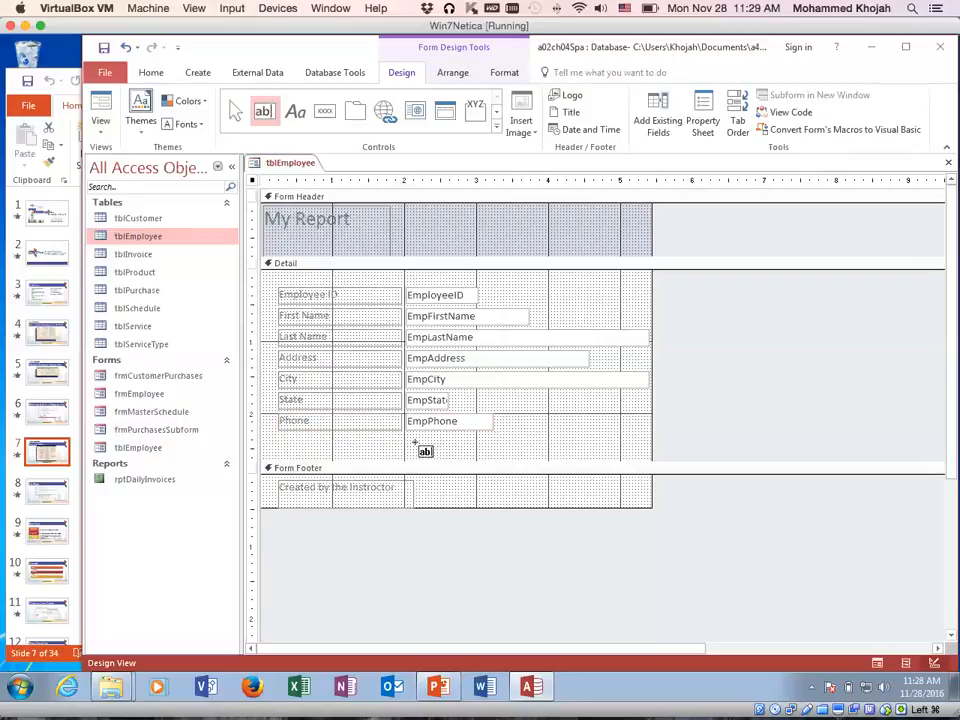
{"action": "left_click_drag", "start_coordinate": [409, 439], "coordinate": [521, 457]}
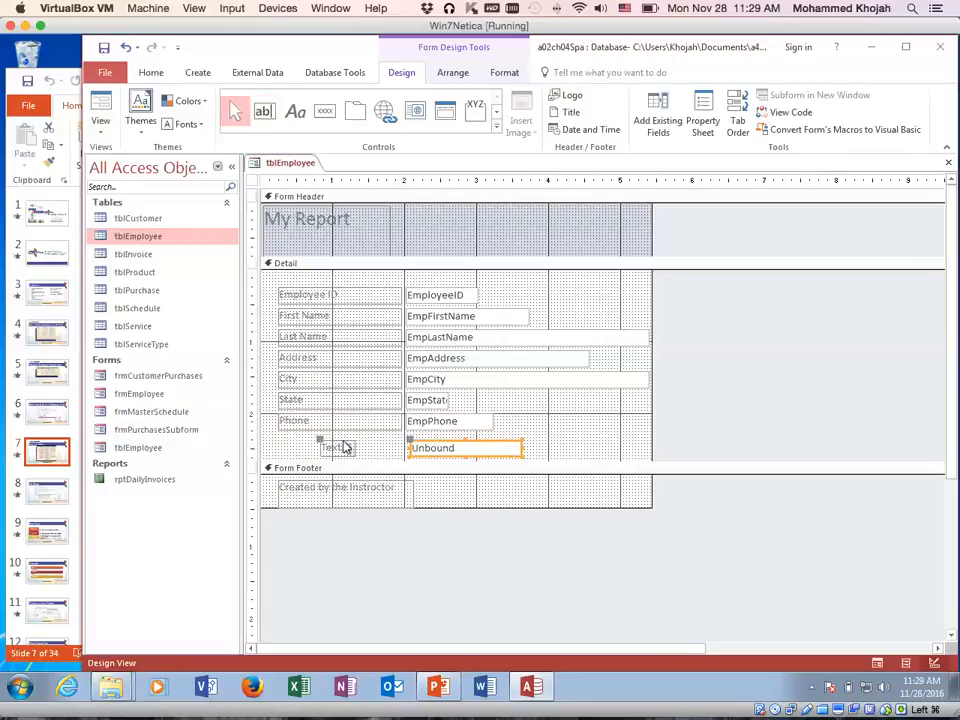
{"action": "left_click", "coordinate": [479, 450]}
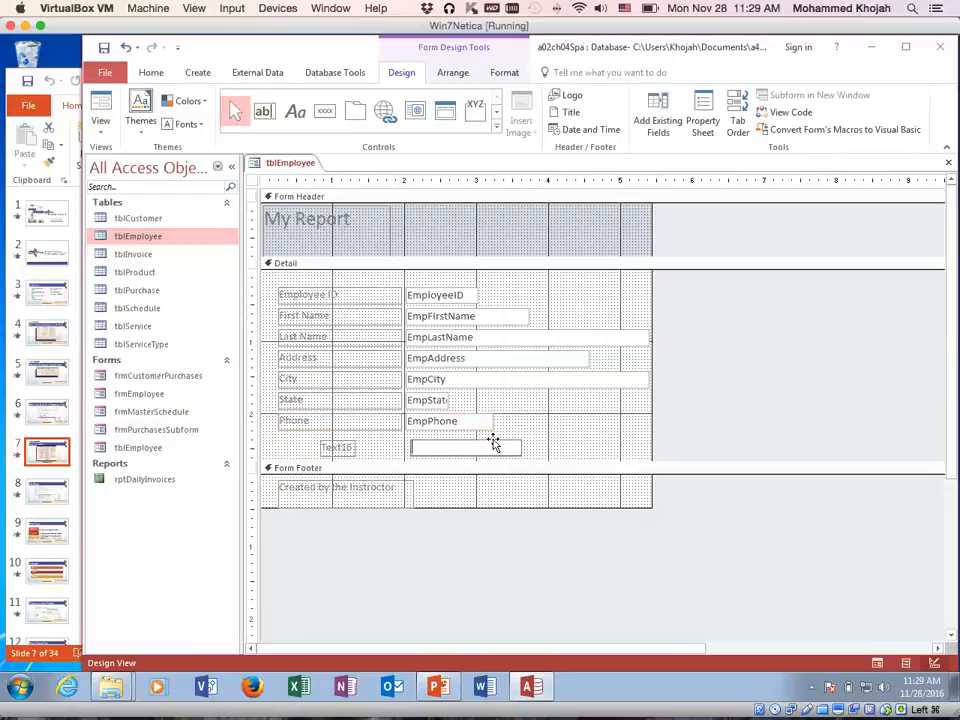
{"action": "key", "text": "Escape"}
Step: Open the new text box's properties and set its Control Source to EmpPhone
{"action": "right_click", "coordinate": [494, 444]}
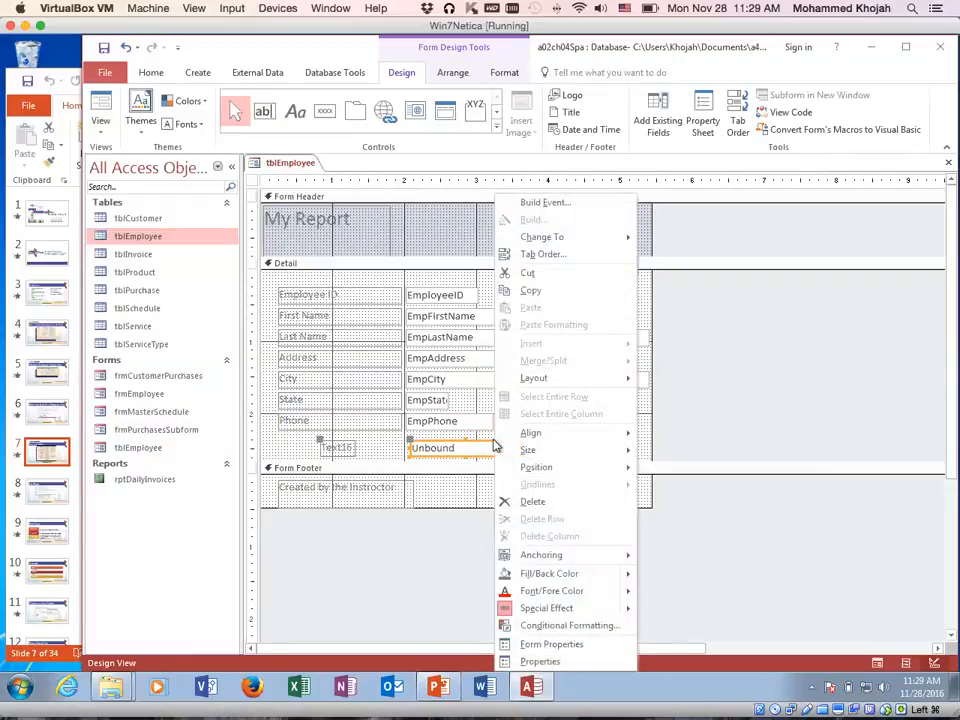
{"action": "mouse_move", "coordinate": [595, 578]}
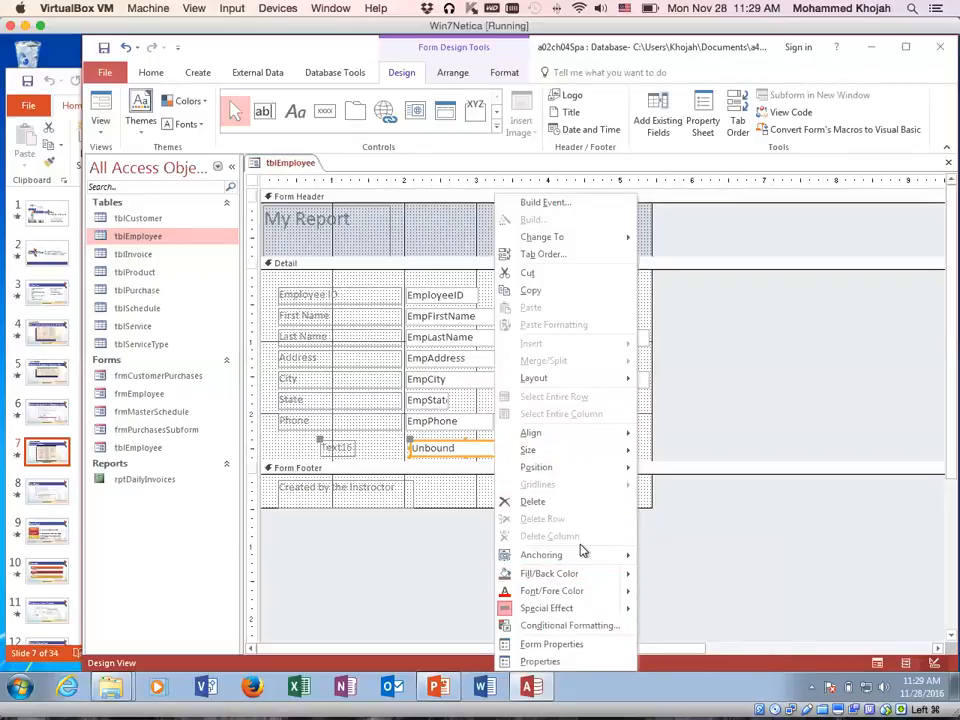
{"action": "left_click", "coordinate": [545, 662]}
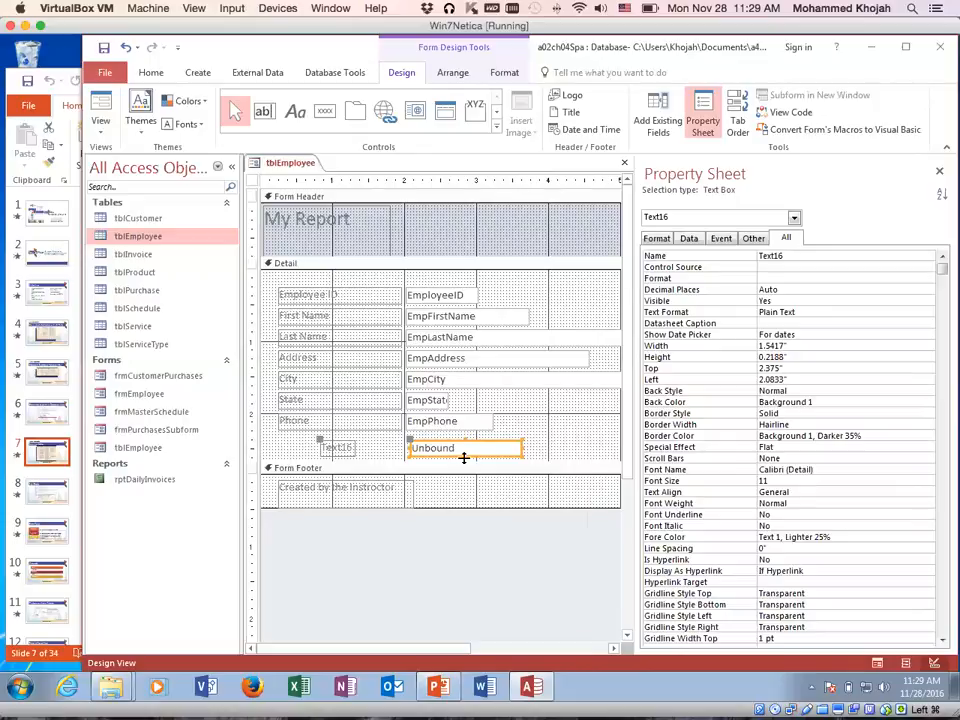
{"action": "left_click", "coordinate": [803, 267]}
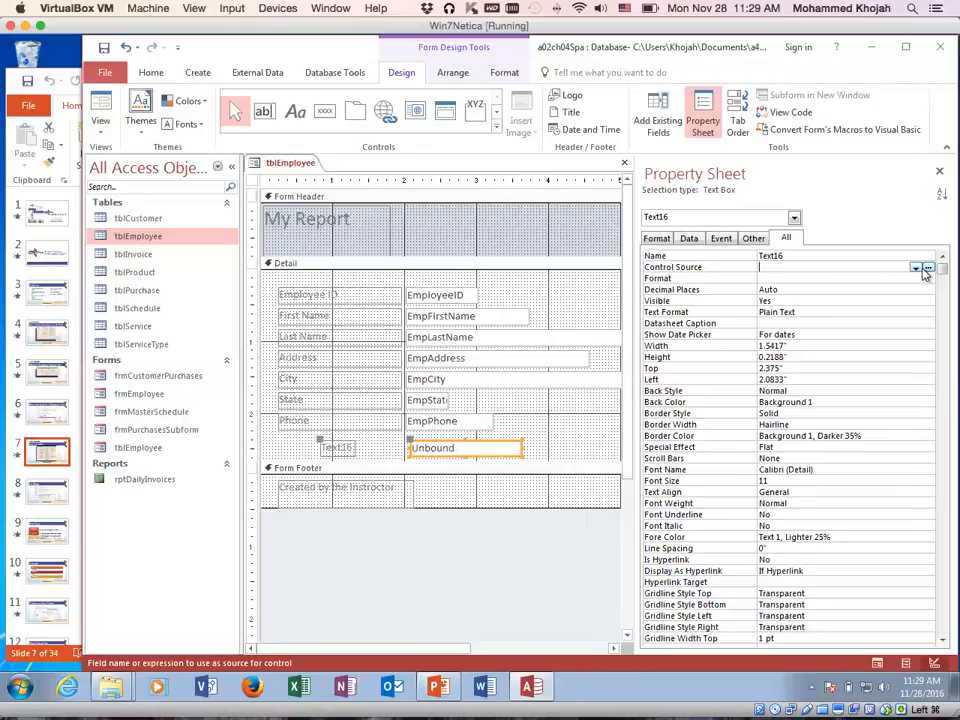
{"action": "left_click", "coordinate": [916, 268]}
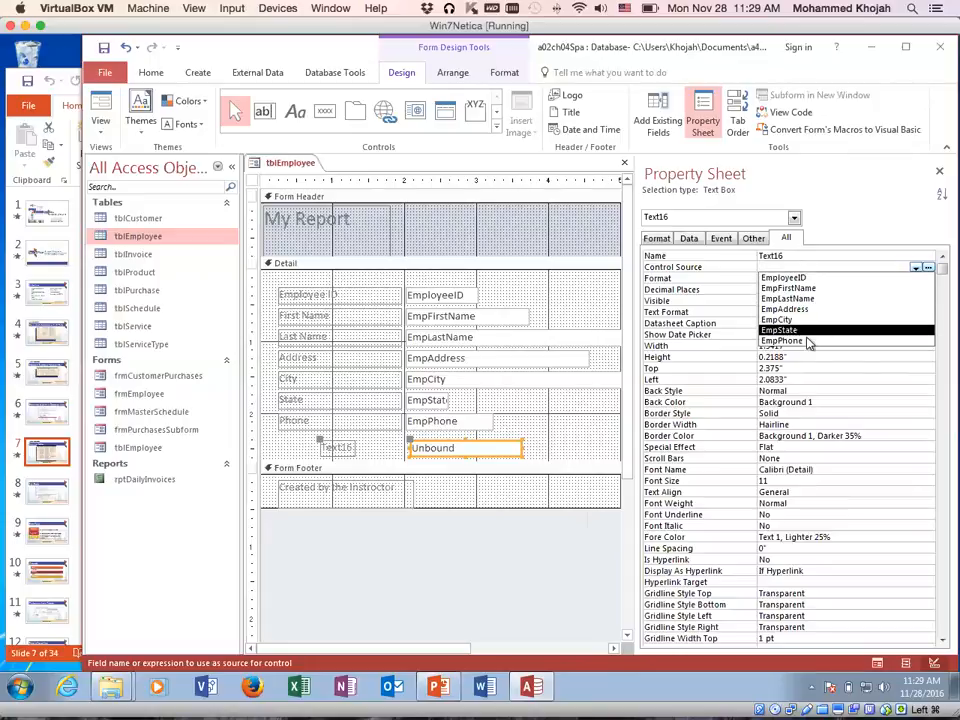
{"action": "left_click", "coordinate": [795, 341]}
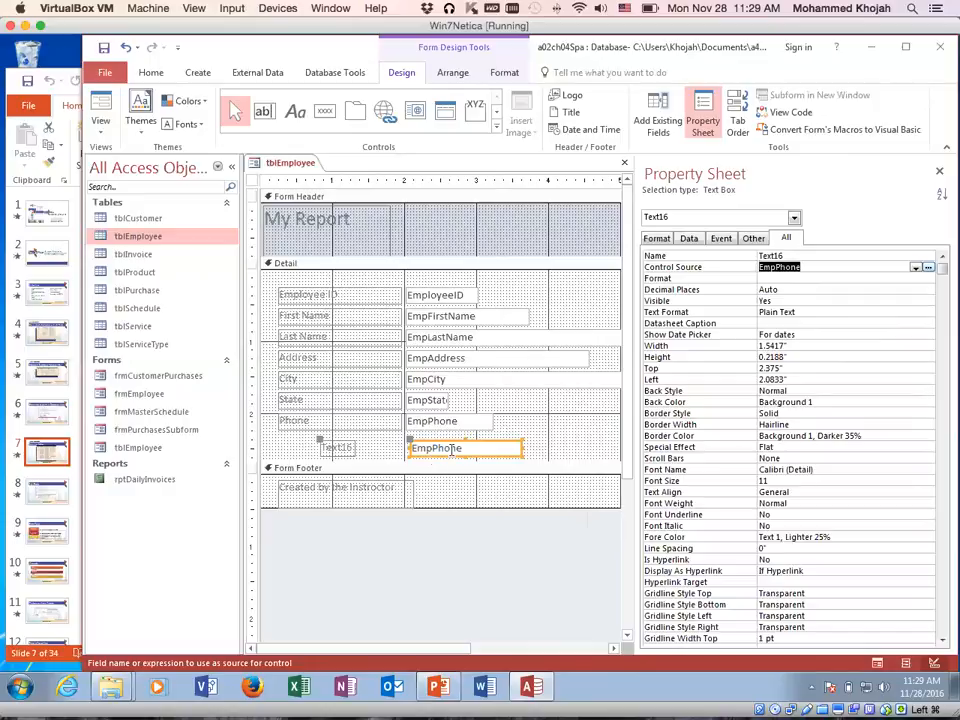
{"action": "left_click", "coordinate": [570, 420]}
{"action": "left_click", "coordinate": [310, 262]}
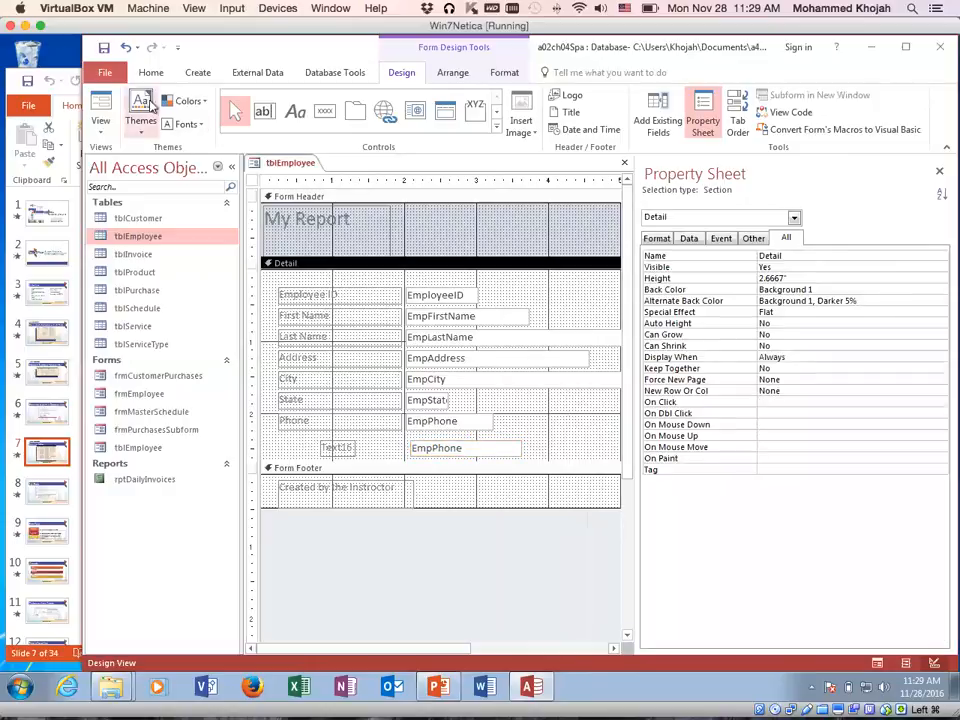
Step: Check the newly bound text box in Form View and switch the form to Layout View
{"action": "left_click", "coordinate": [100, 125]}
{"action": "left_click", "coordinate": [143, 157]}
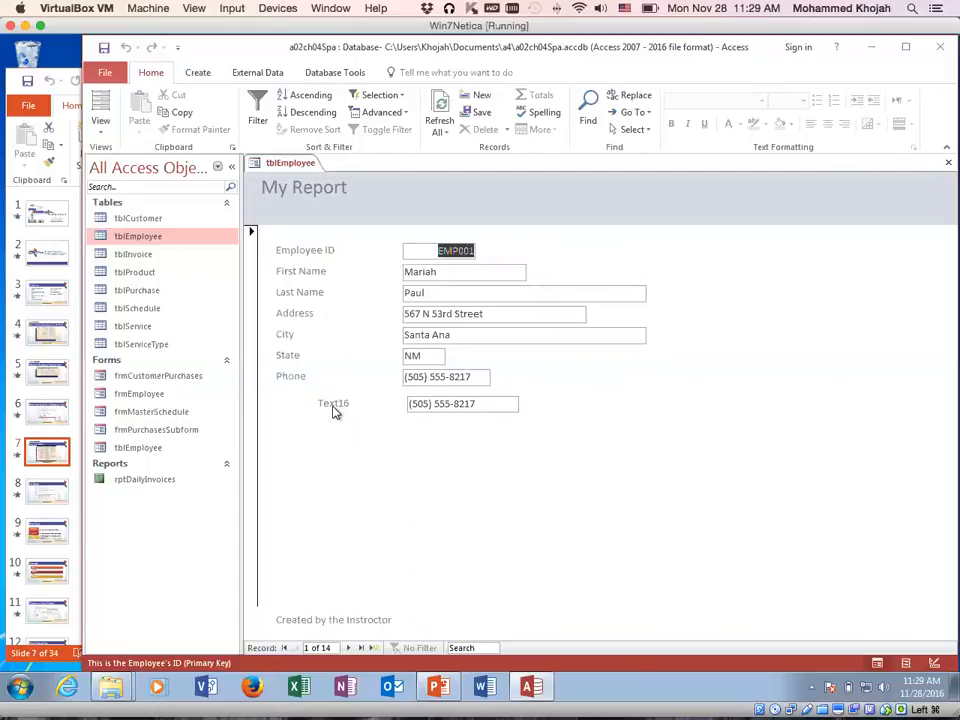
{"action": "left_click", "coordinate": [100, 128]}
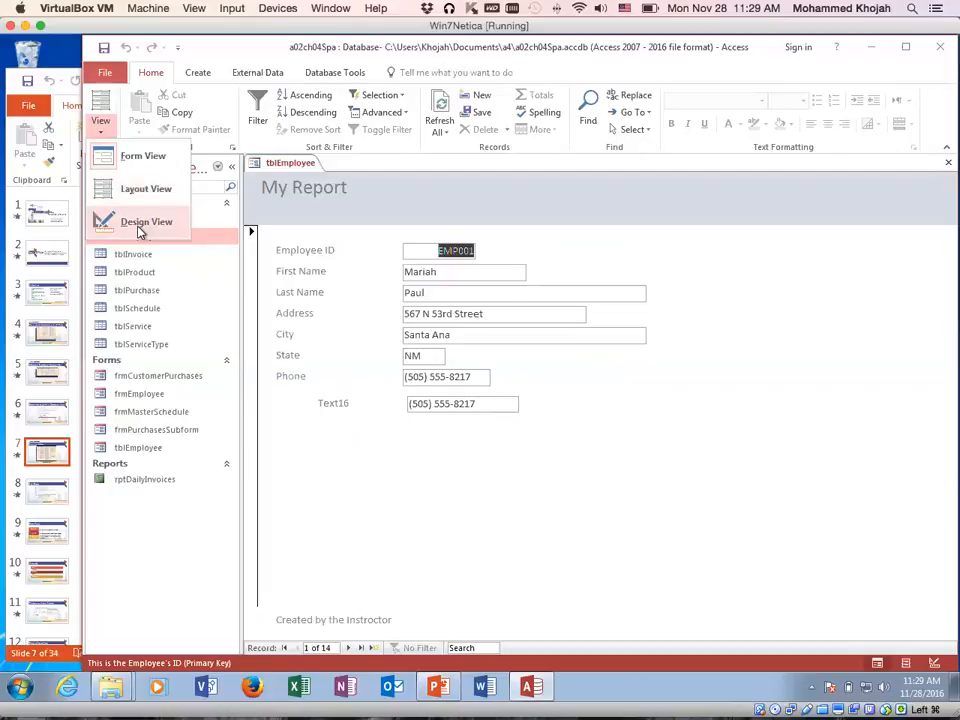
{"action": "left_click", "coordinate": [141, 190]}
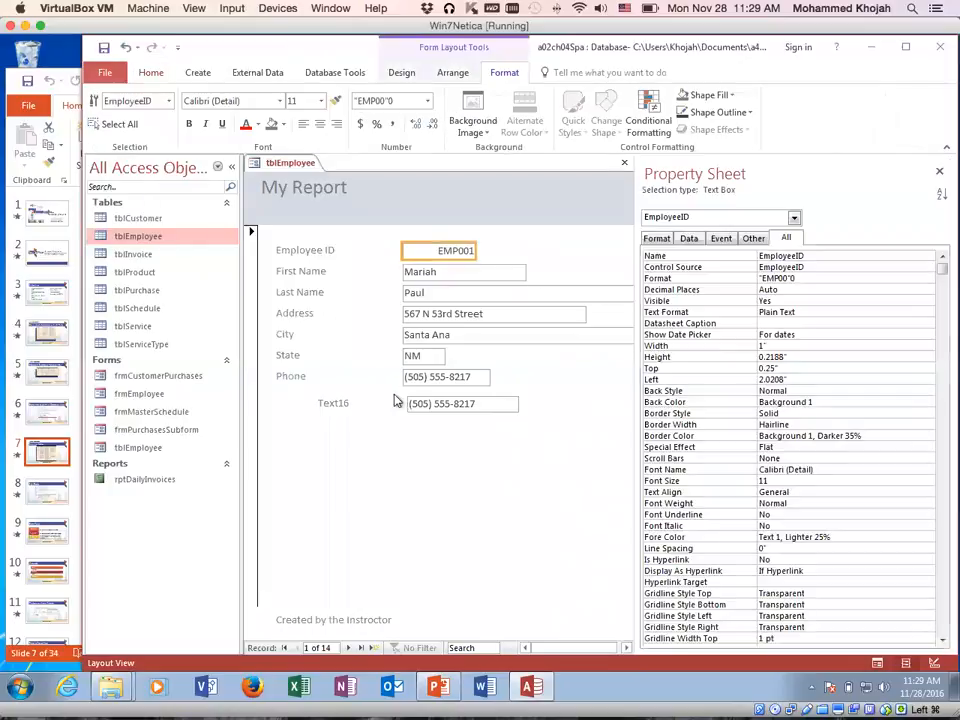
Step: Change the new text box's label text to "Phone"
{"action": "left_click", "coordinate": [328, 403]}
{"action": "type", "text": "Phone"}
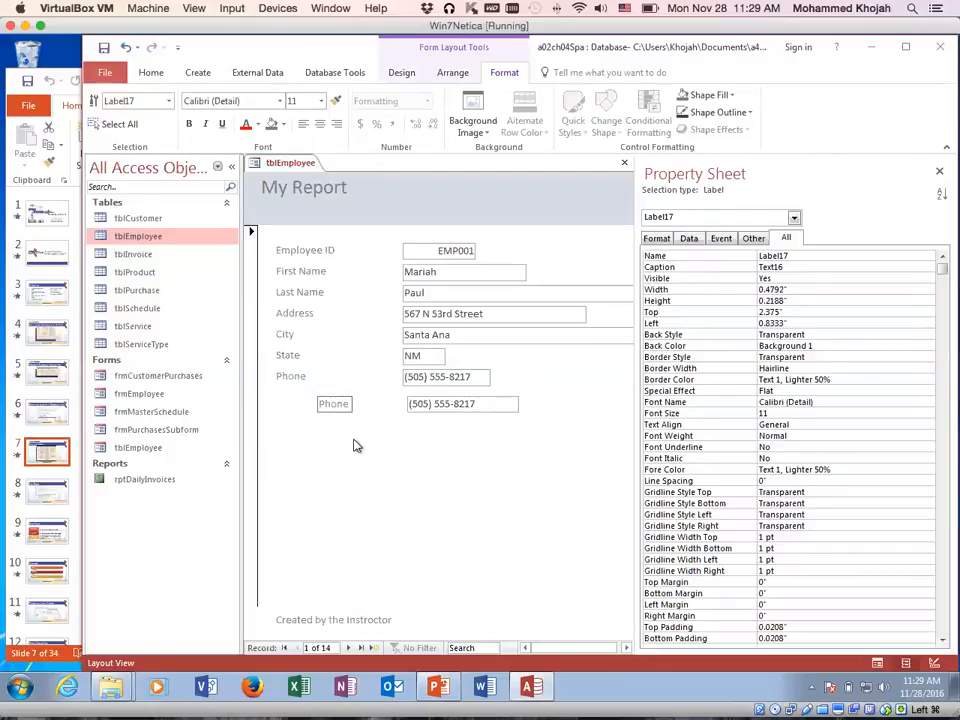
{"action": "left_click", "coordinate": [354, 444]}
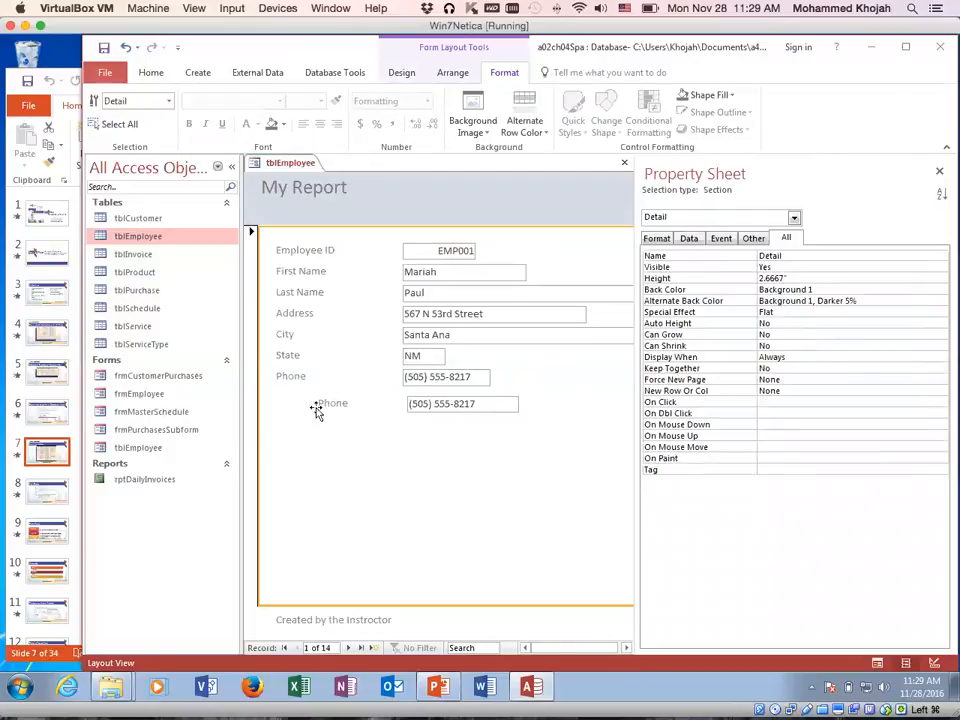
Step: Switch to Form View to check the renamed Phone label
{"action": "left_click", "coordinate": [150, 72]}
{"action": "left_click", "coordinate": [100, 127]}
{"action": "left_click", "coordinate": [152, 163]}
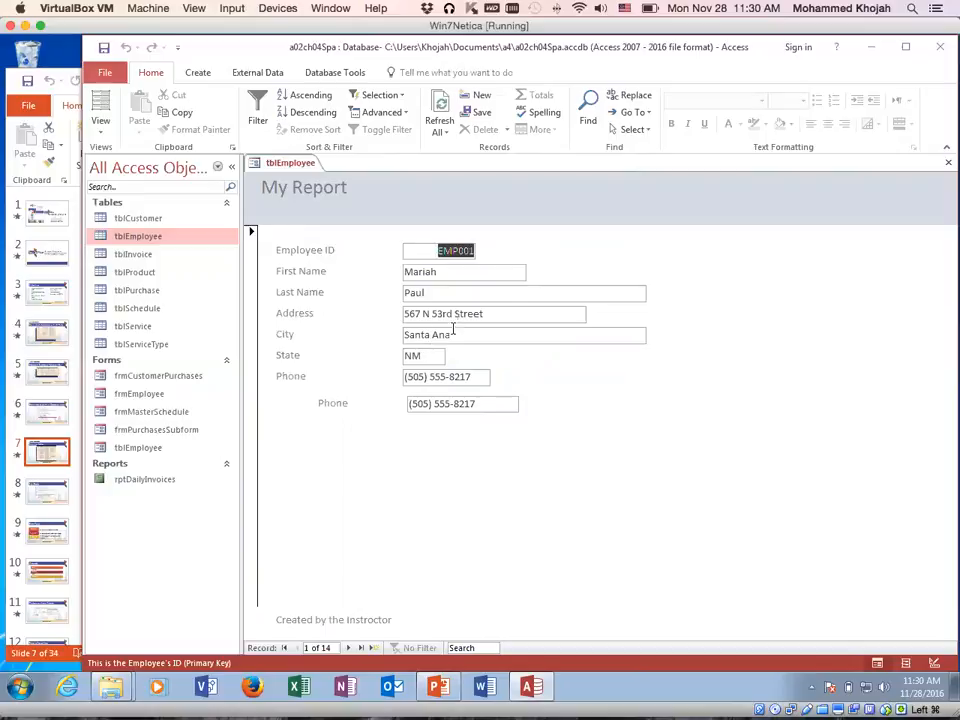
Step: Create a blank form, hide its Field List and close the form without saving it
{"action": "left_click", "coordinate": [197, 72]}
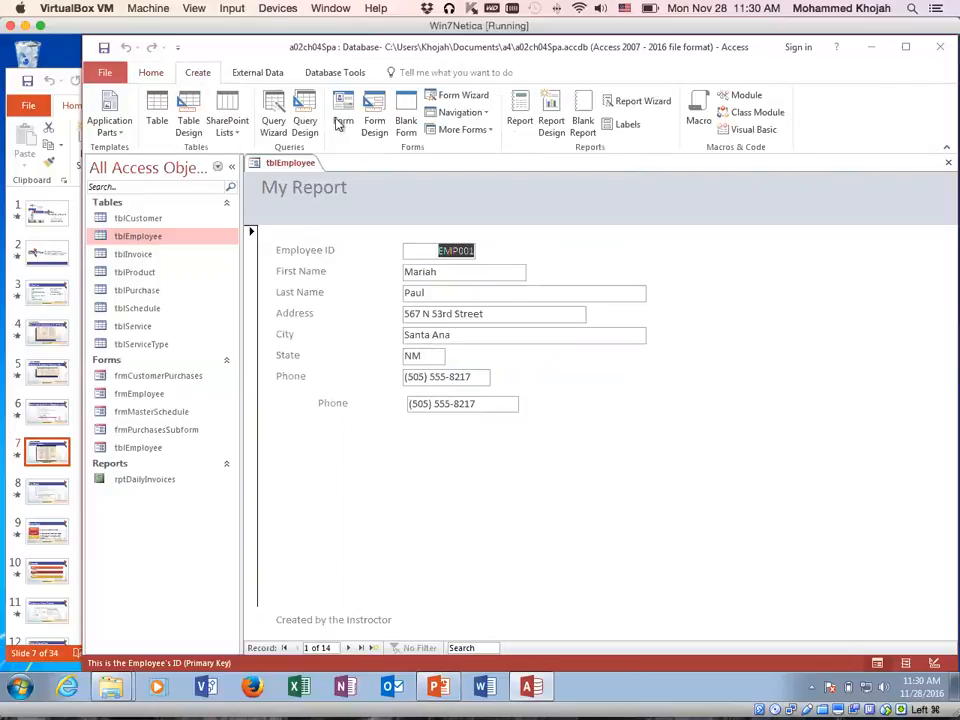
{"action": "left_click", "coordinate": [407, 112]}
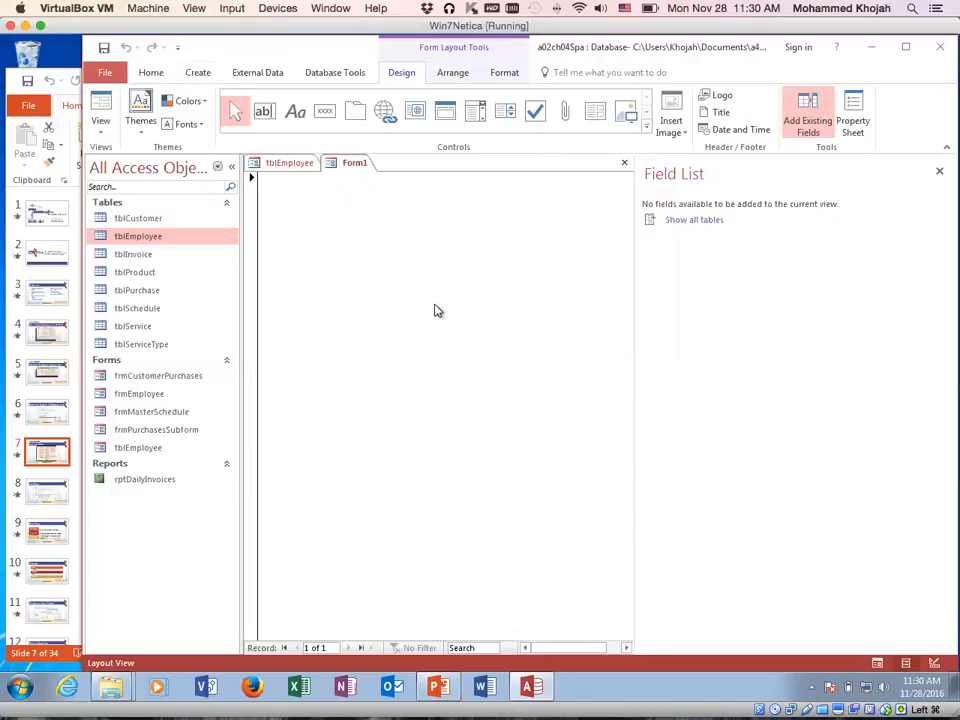
{"action": "left_click", "coordinate": [939, 171]}
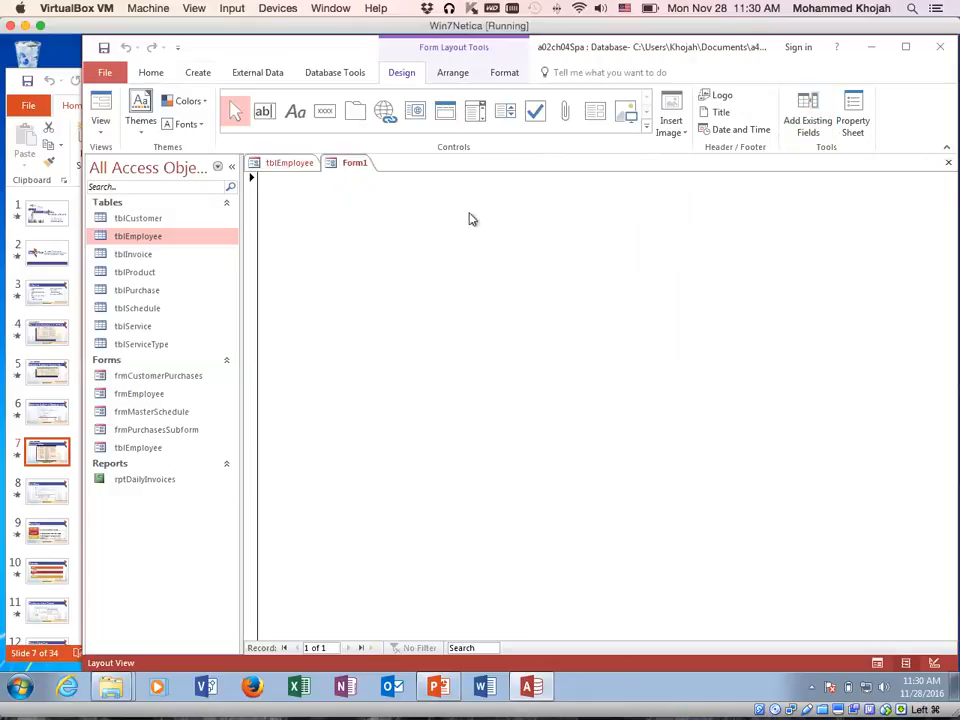
{"action": "left_click", "coordinate": [948, 162]}
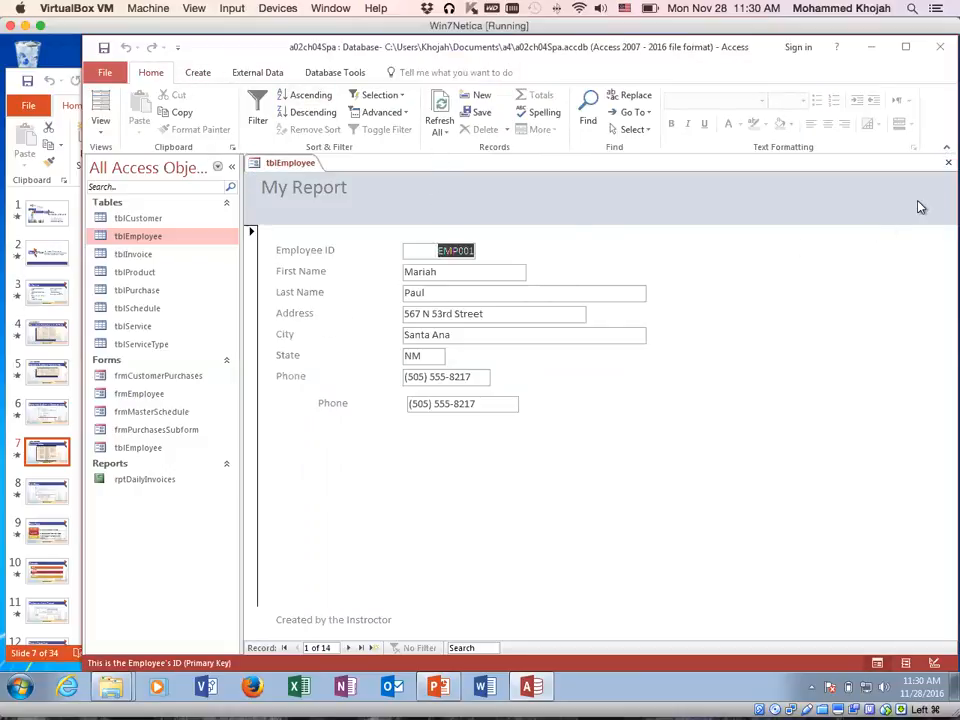
Step: Close the tblEmployee form and save its design changes
{"action": "left_click", "coordinate": [948, 162]}
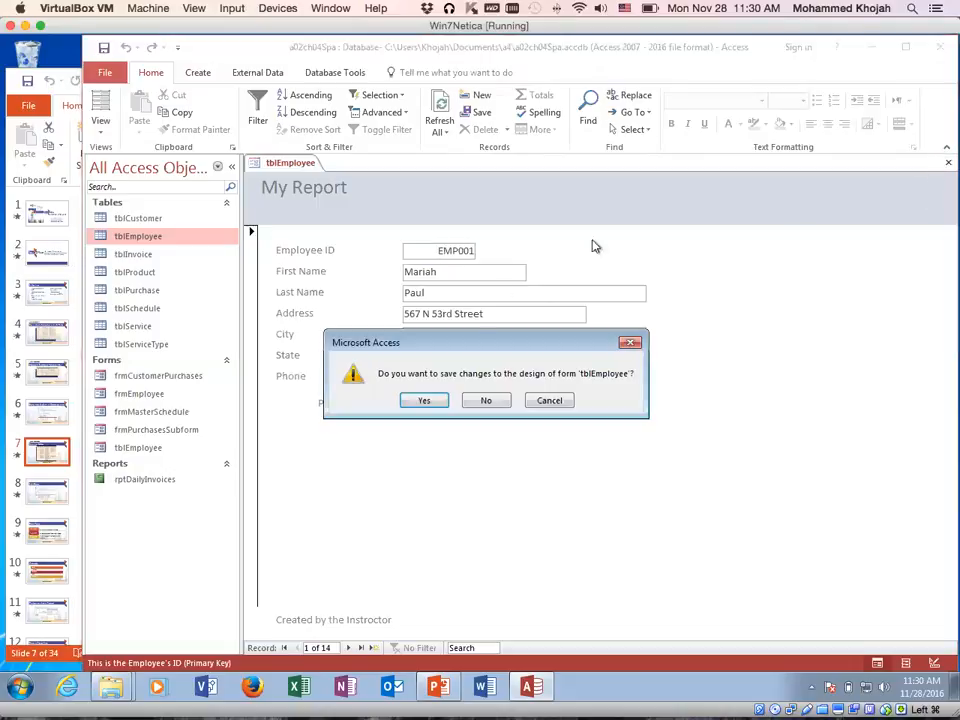
{"action": "left_click", "coordinate": [440, 403]}
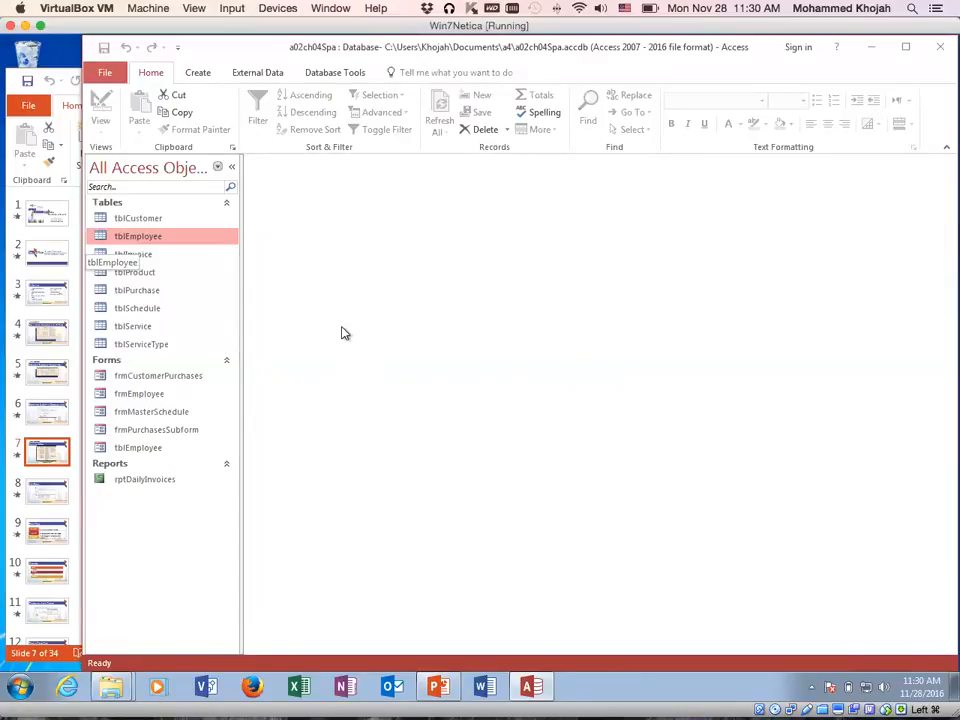
Step: Create a split form based on the tblCustomer table
{"action": "left_click", "coordinate": [199, 73]}
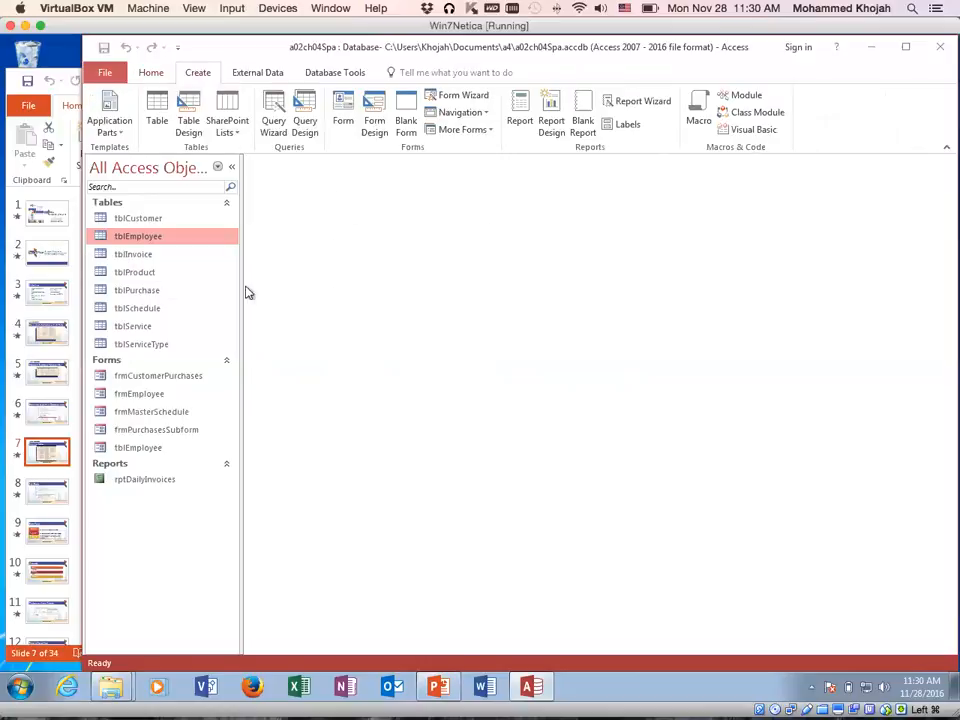
{"action": "left_click", "coordinate": [122, 220]}
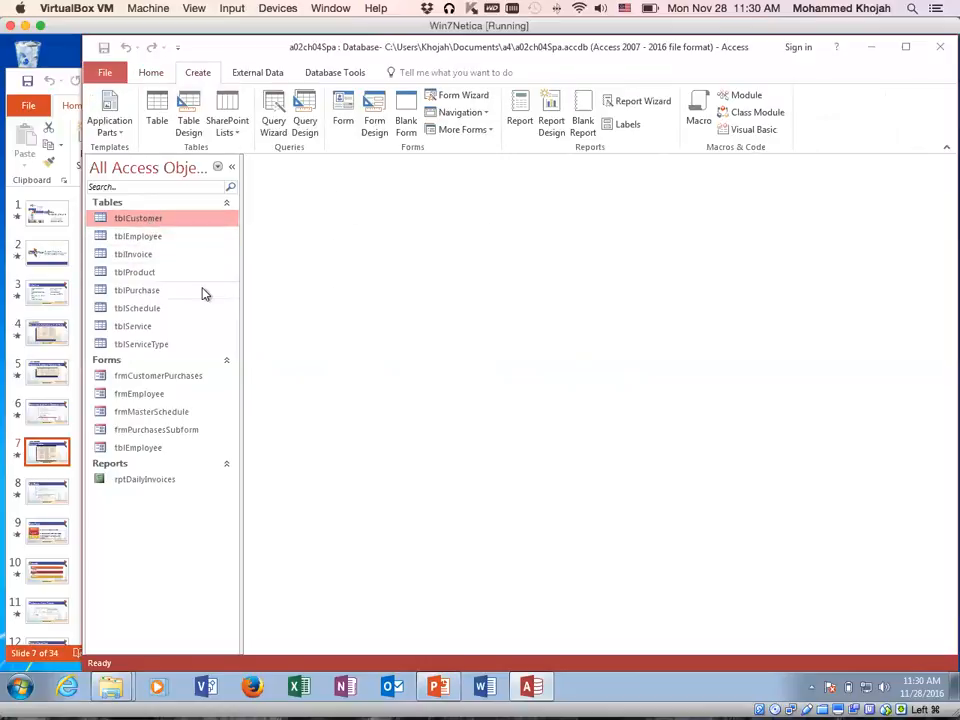
{"action": "left_click", "coordinate": [138, 233]}
{"action": "left_click", "coordinate": [491, 137]}
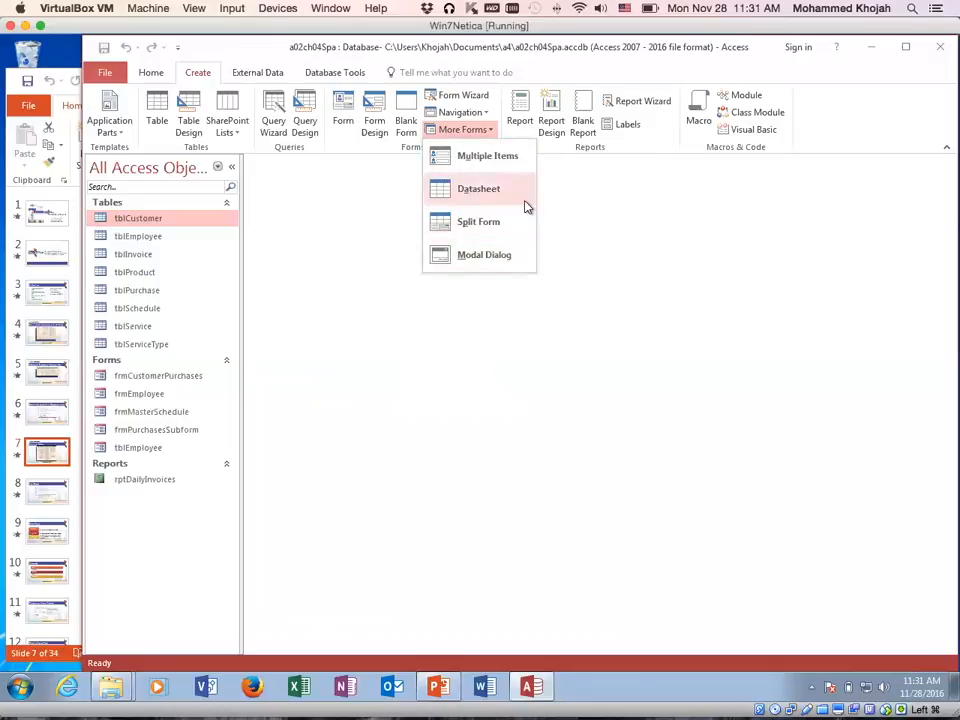
{"action": "left_click", "coordinate": [490, 226]}
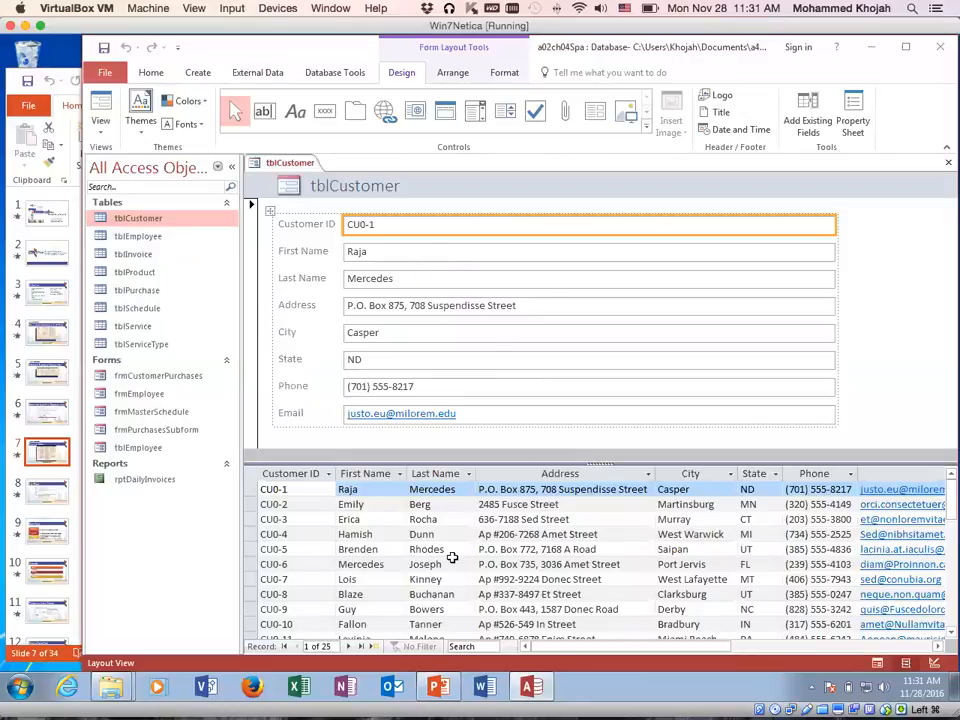
Step: Inspect the customer split form's controls in Design View, then return to Layout View
{"action": "left_click", "coordinate": [151, 76]}
{"action": "left_click", "coordinate": [100, 124]}
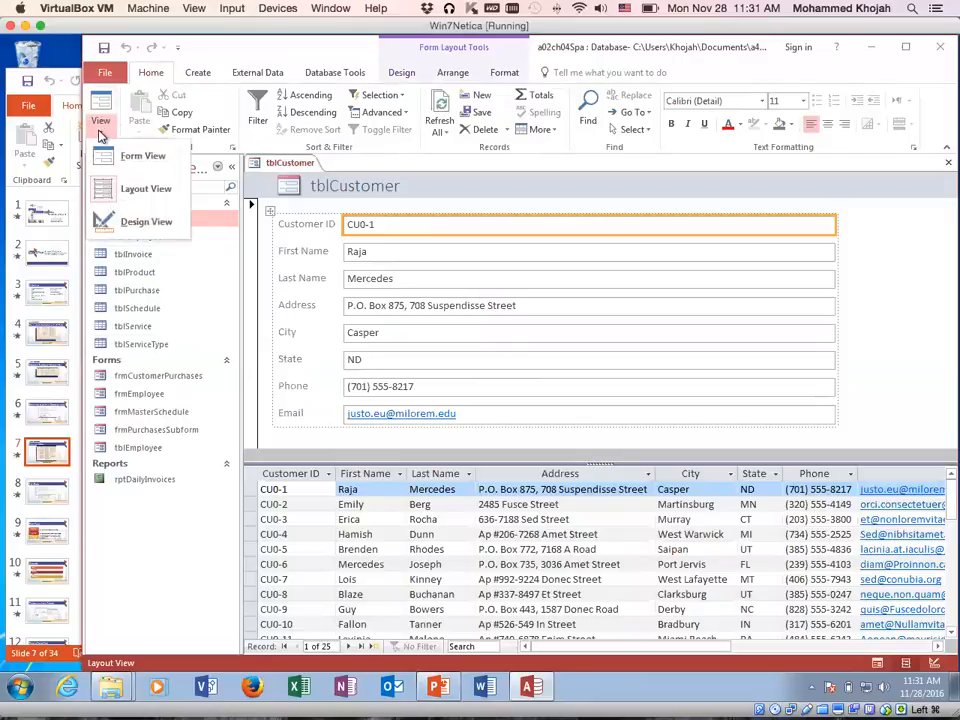
{"action": "left_click", "coordinate": [148, 222]}
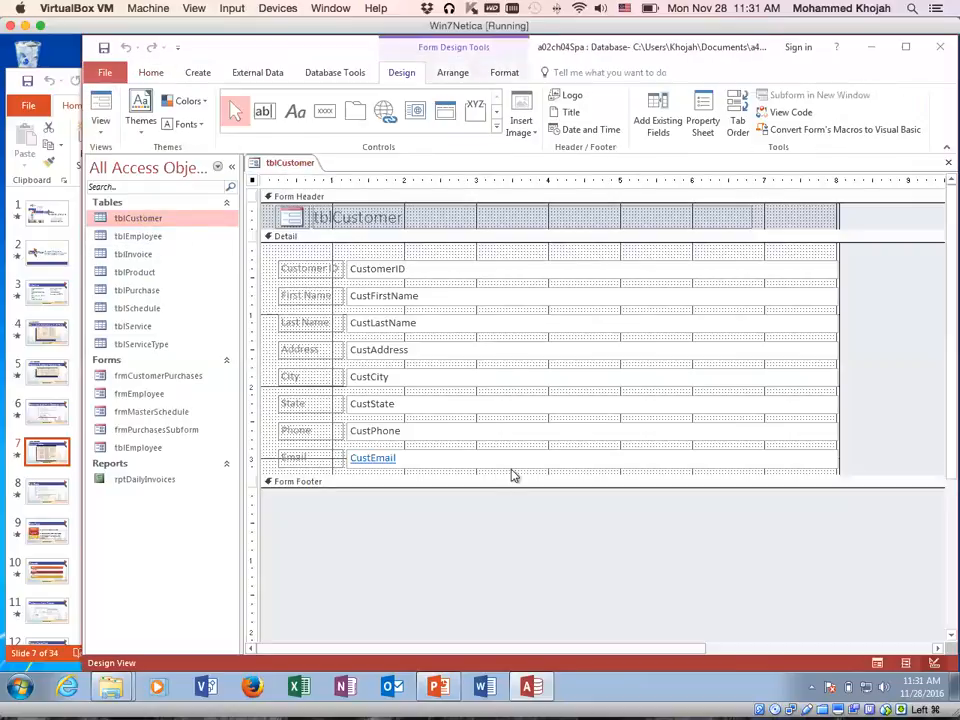
{"action": "scroll", "coordinate": [520, 478], "scroll_direction": "up", "scroll_amount": 5}
{"action": "left_click", "coordinate": [419, 274]}
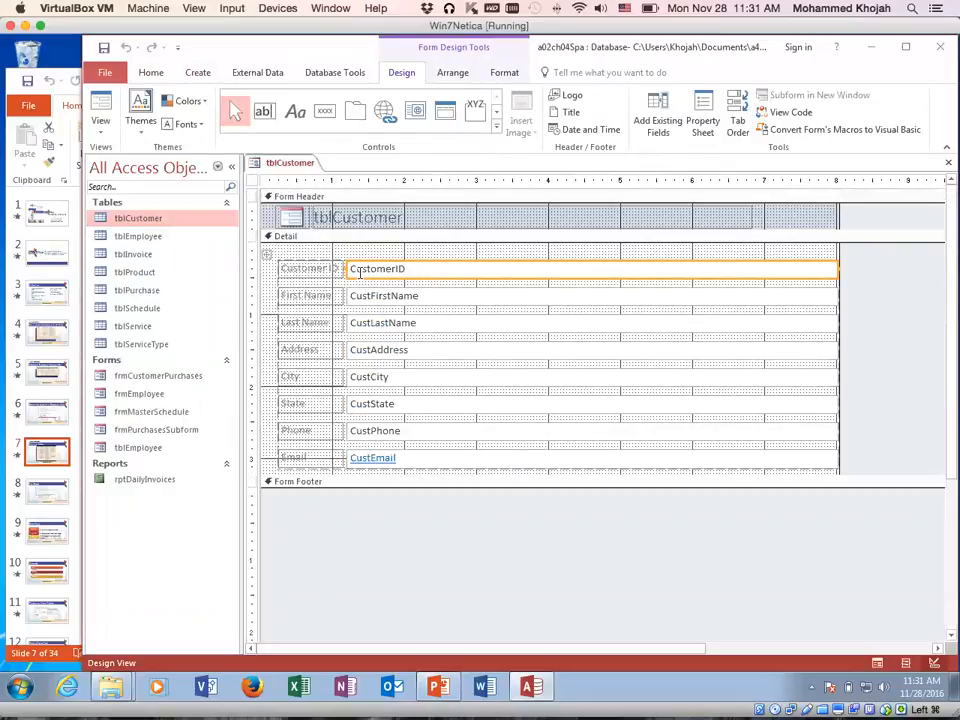
{"action": "left_click", "coordinate": [100, 124]}
{"action": "left_click", "coordinate": [133, 191]}
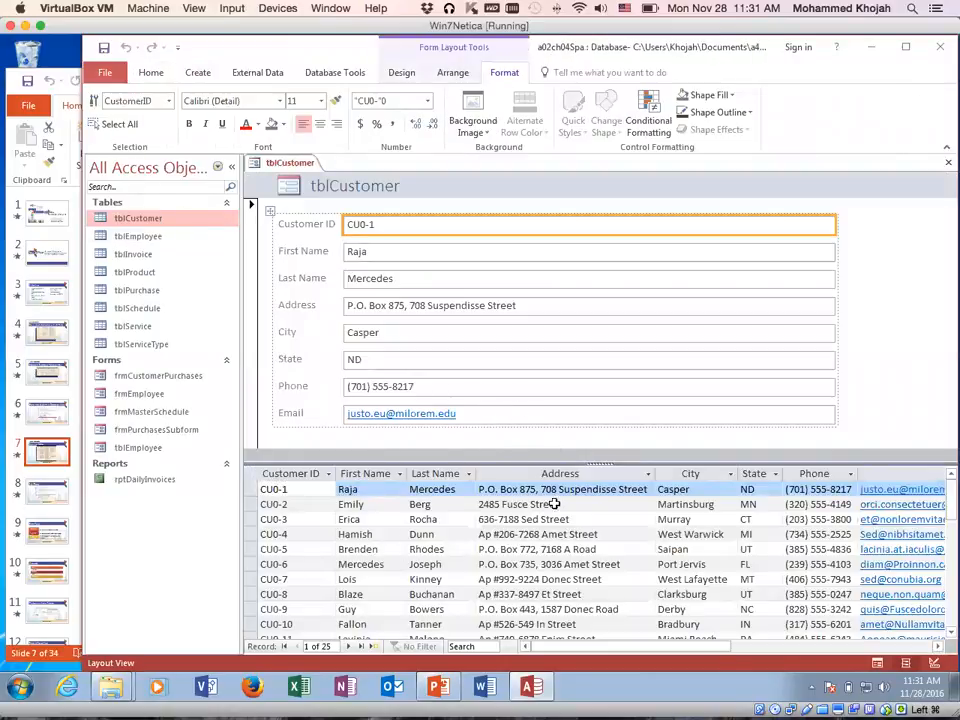
Step: Narrow the customer form's column of text boxes to roughly two thirds of its width
{"action": "left_click", "coordinate": [699, 358]}
{"action": "left_click", "coordinate": [829, 333]}
{"action": "left_click_drag", "start_coordinate": [836, 332], "coordinate": [661, 333]}
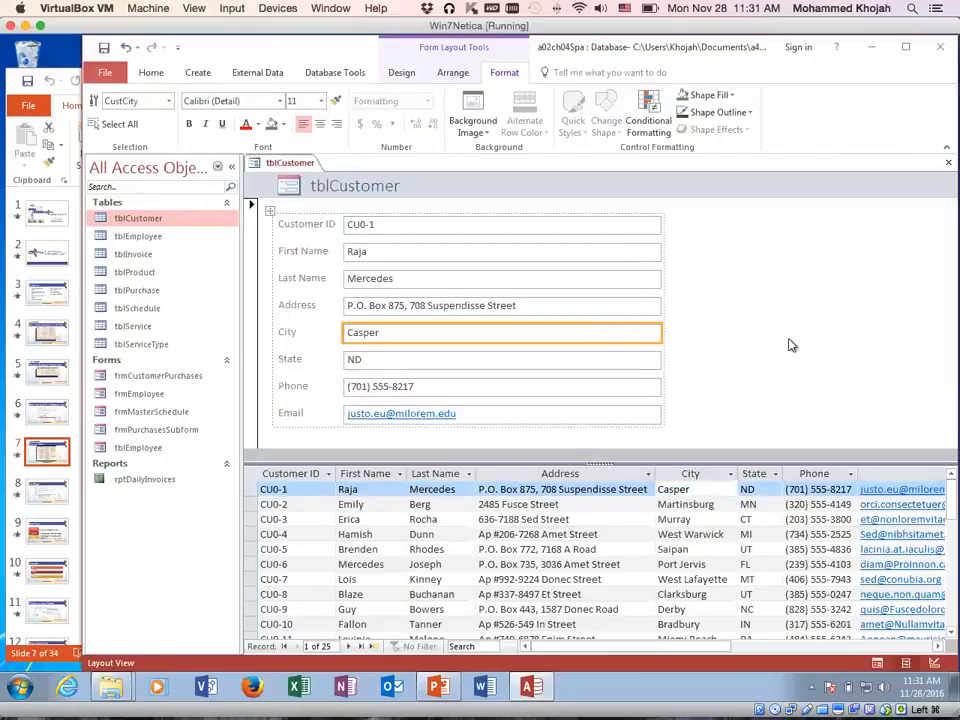
{"action": "left_click", "coordinate": [789, 343]}
Step: Check the split form in Form View, then close it and save it as tblCustomer
{"action": "left_click", "coordinate": [150, 72]}
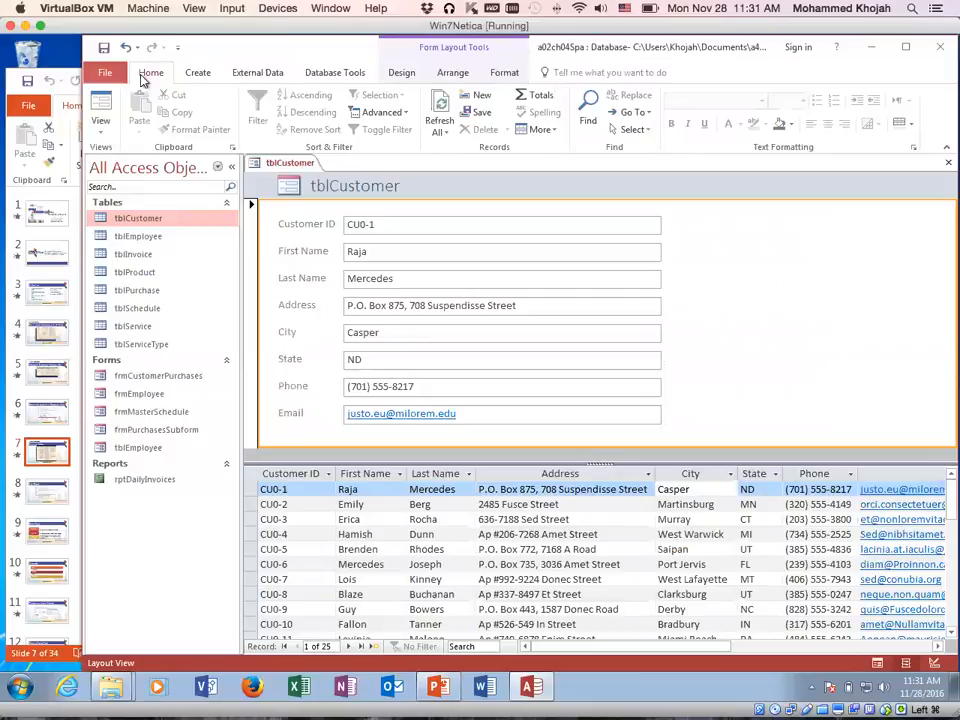
{"action": "left_click", "coordinate": [102, 127]}
{"action": "left_click", "coordinate": [141, 158]}
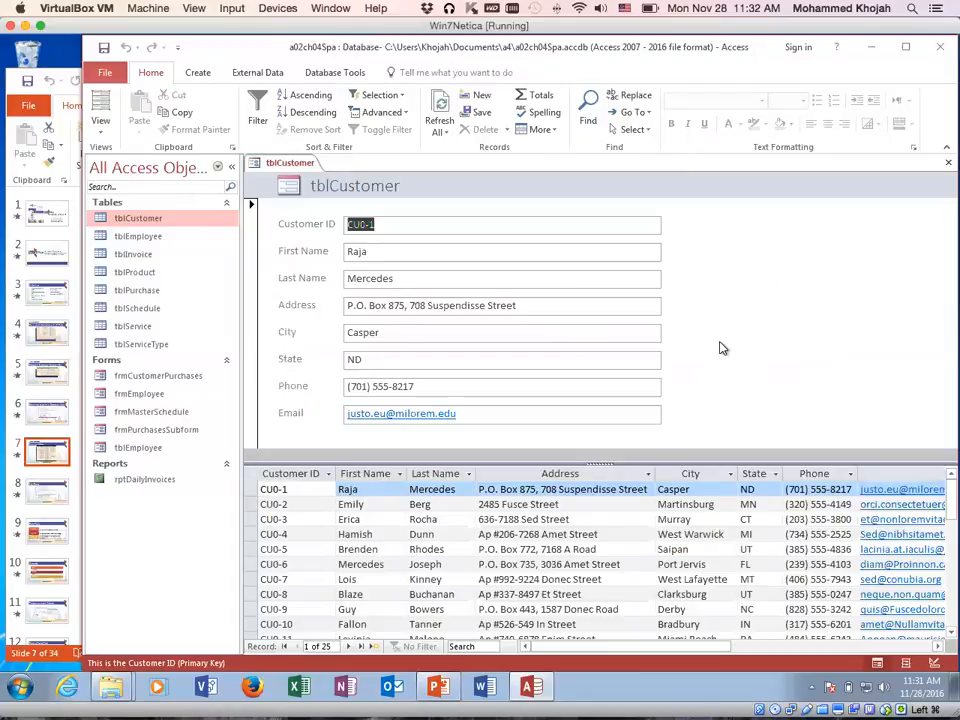
{"action": "left_click", "coordinate": [948, 163]}
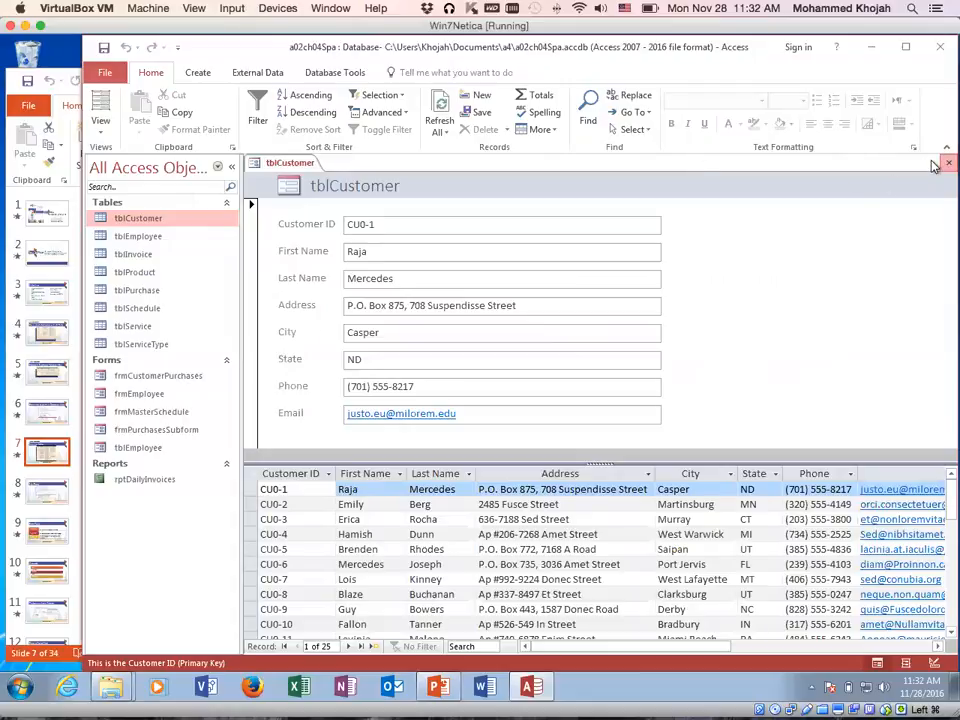
{"action": "left_click", "coordinate": [430, 401]}
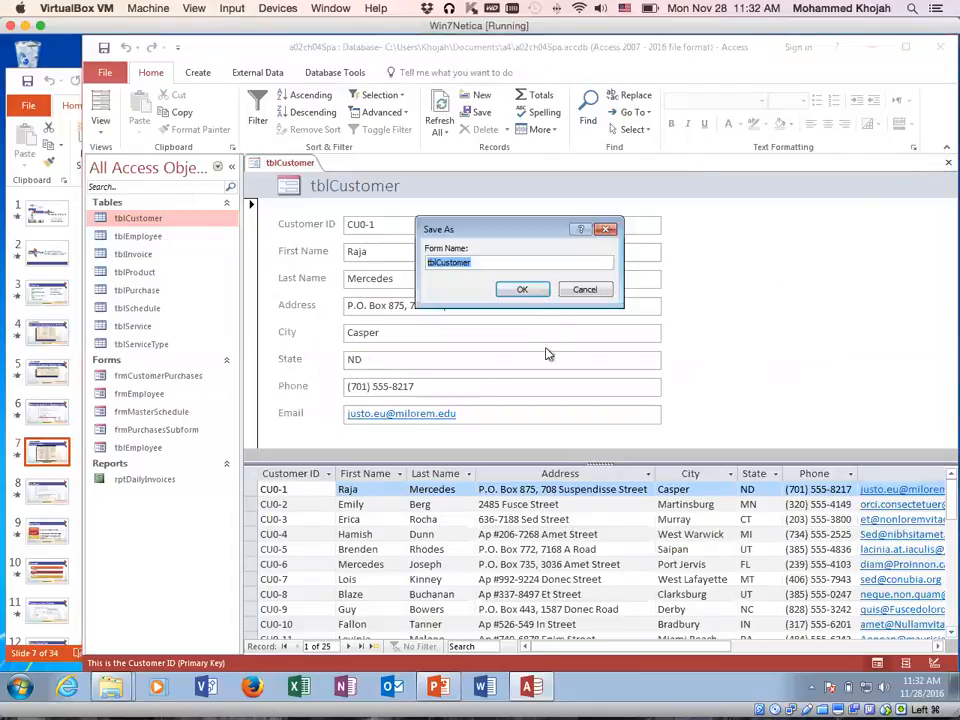
{"action": "left_click", "coordinate": [522, 289]}
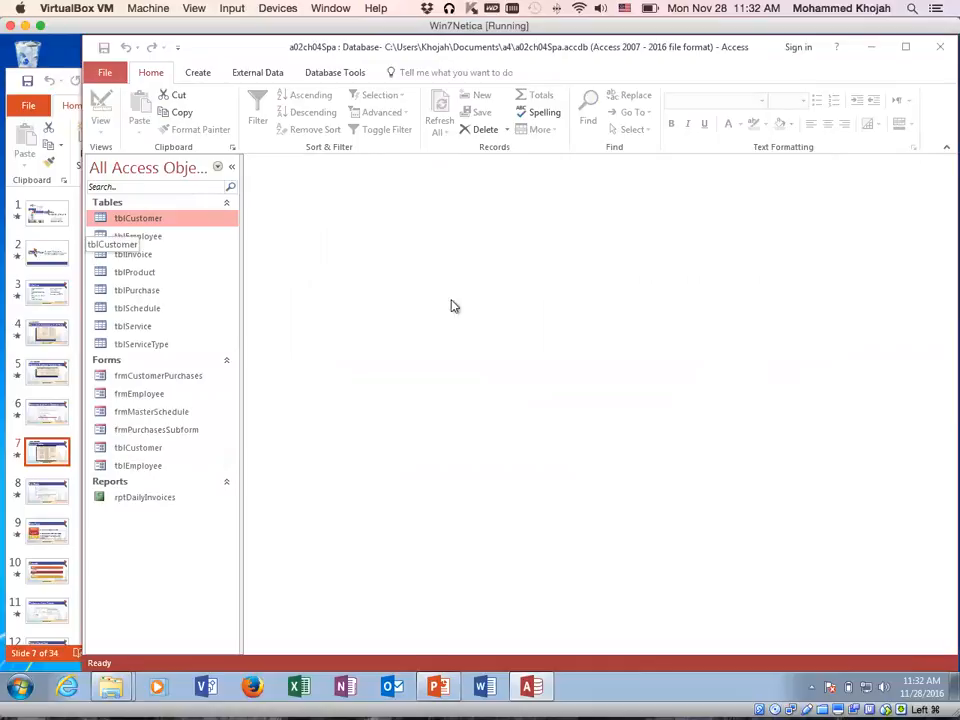
Step: Open the frmCustomerPurchases form to view its subform of purchases, then close it
{"action": "double_click", "coordinate": [133, 380]}
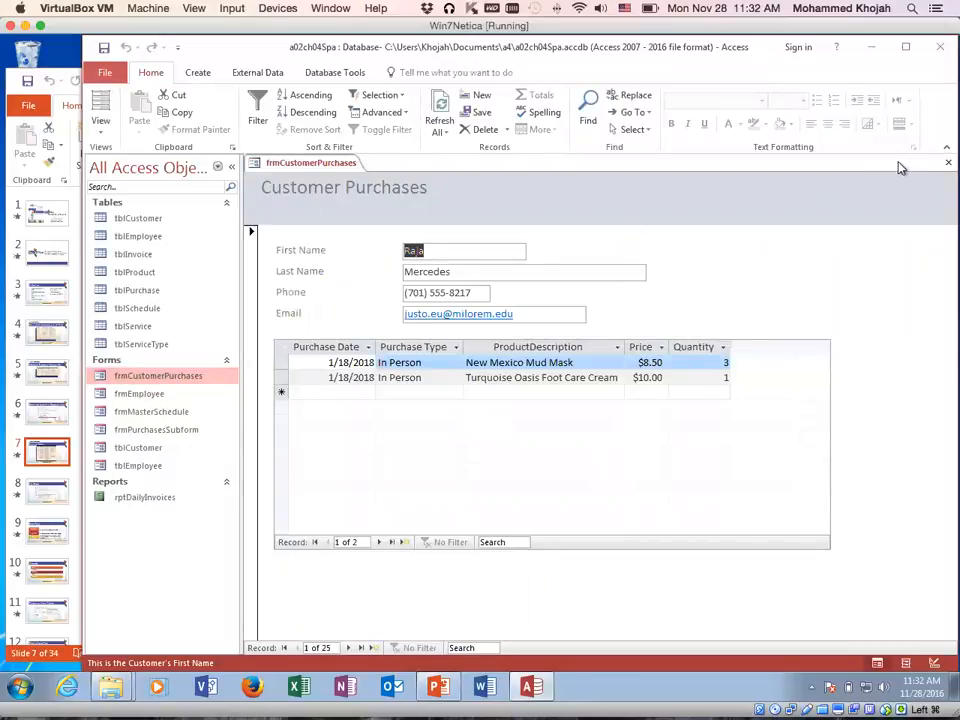
{"action": "left_click", "coordinate": [948, 162]}
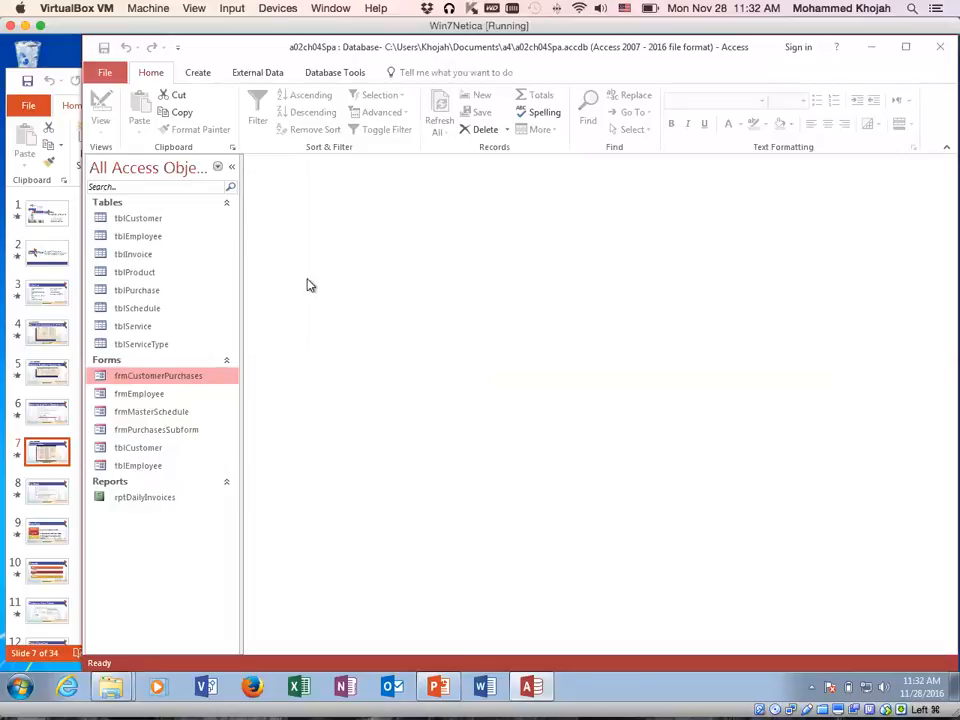
Step: Start the Form Wizard and add all fields of the tblCustomer table to the selected fields
{"action": "left_click", "coordinate": [197, 73]}
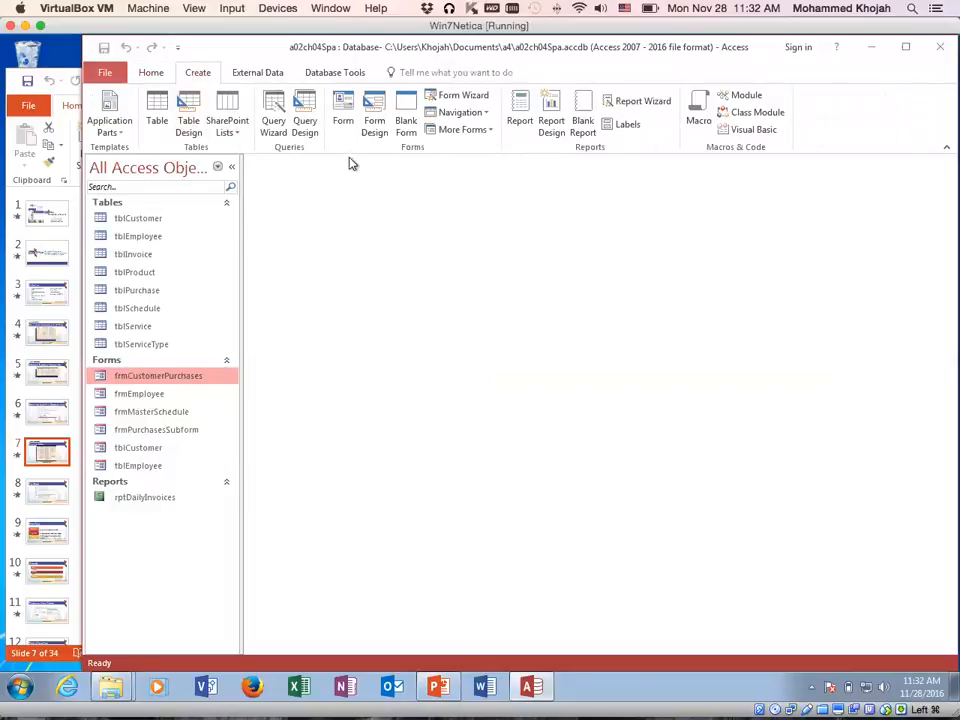
{"action": "left_click", "coordinate": [458, 103]}
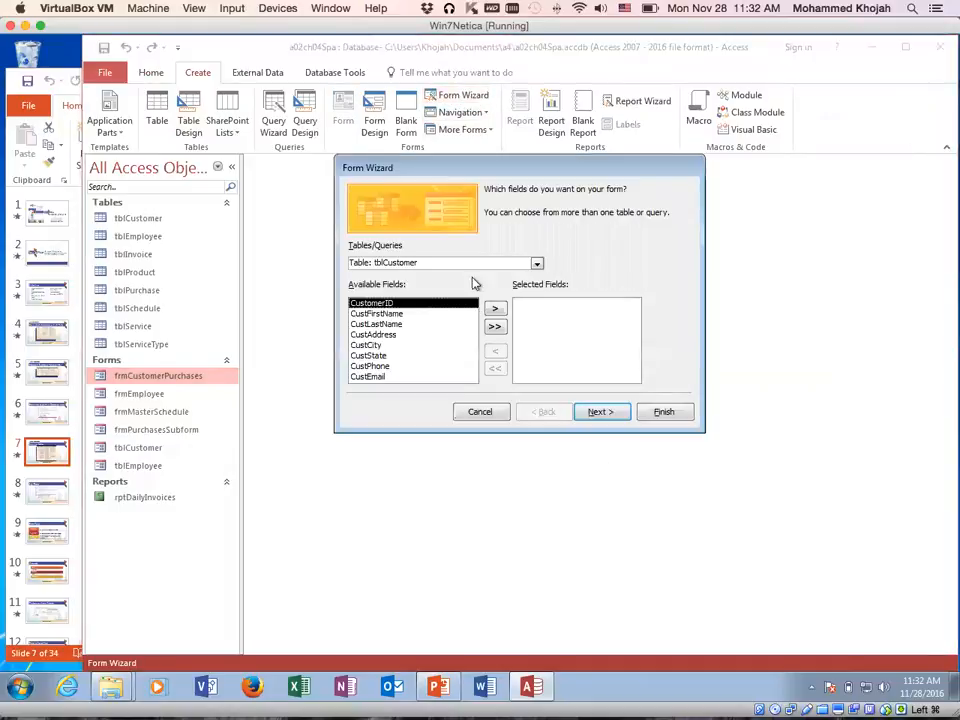
{"action": "left_click", "coordinate": [494, 308]}
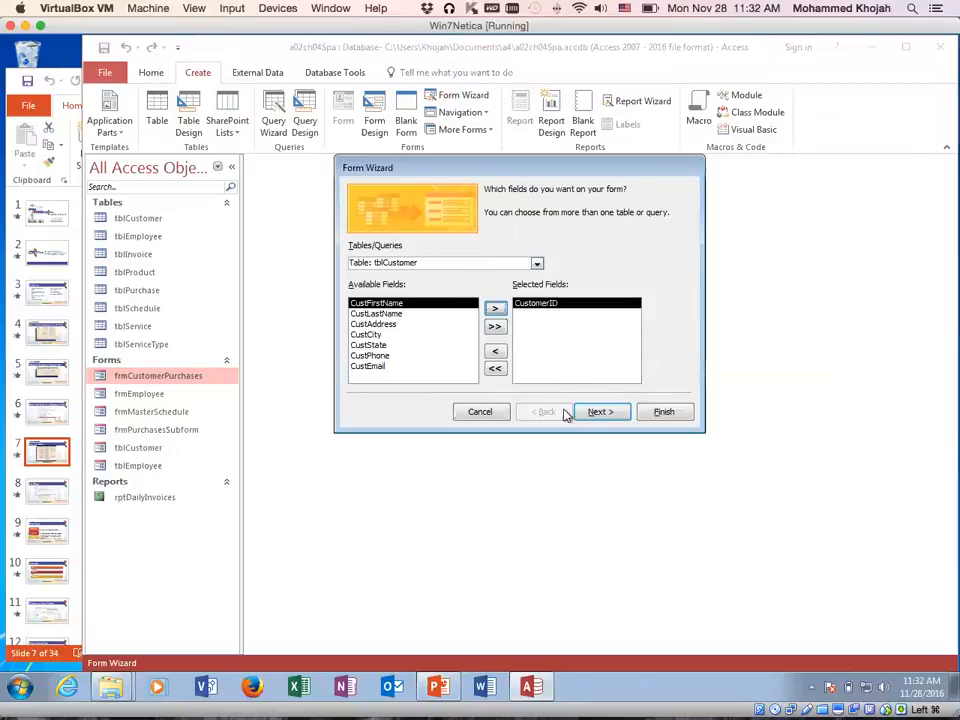
{"action": "left_click", "coordinate": [494, 350]}
{"action": "left_click", "coordinate": [506, 264]}
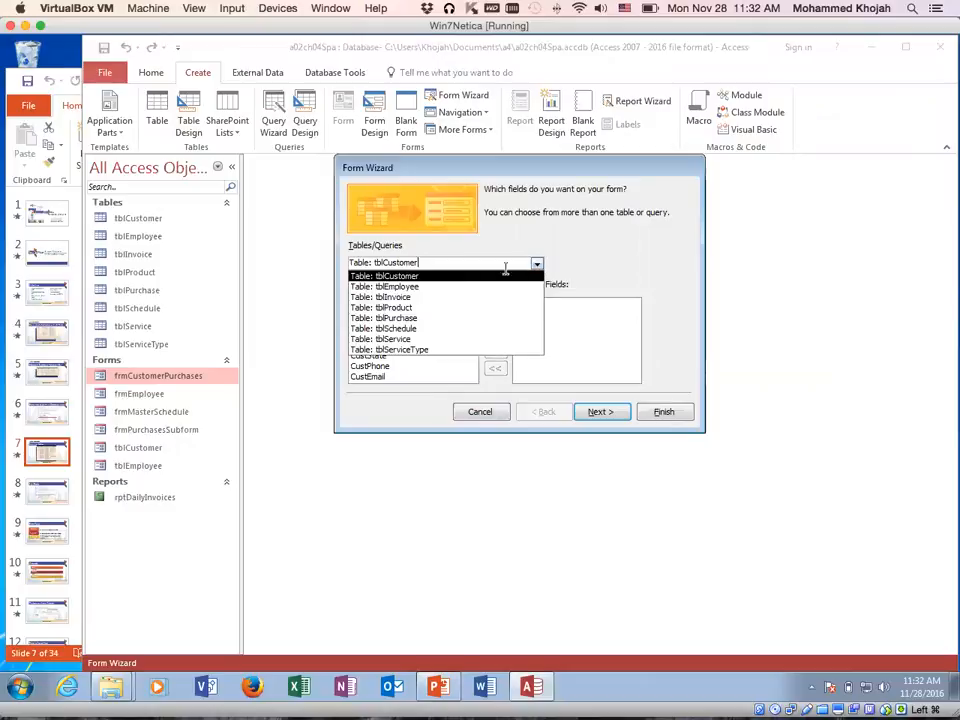
{"action": "left_click", "coordinate": [441, 278]}
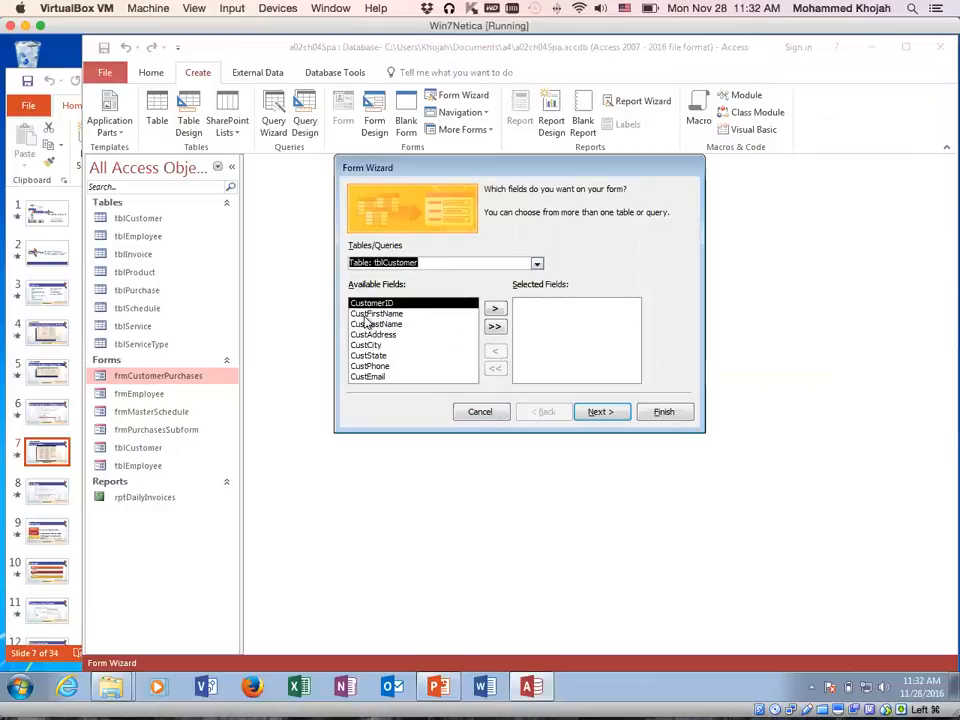
{"action": "left_click", "coordinate": [494, 328]}
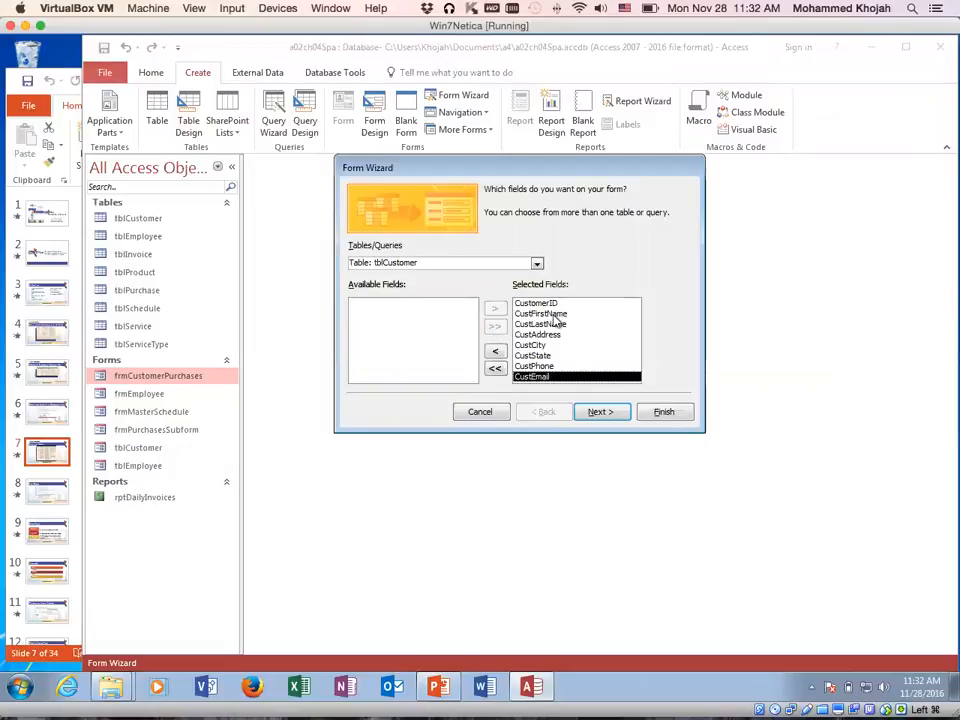
Step: Add all fields of the tblSchedule table to the wizard's selected fields
{"action": "left_click", "coordinate": [522, 264]}
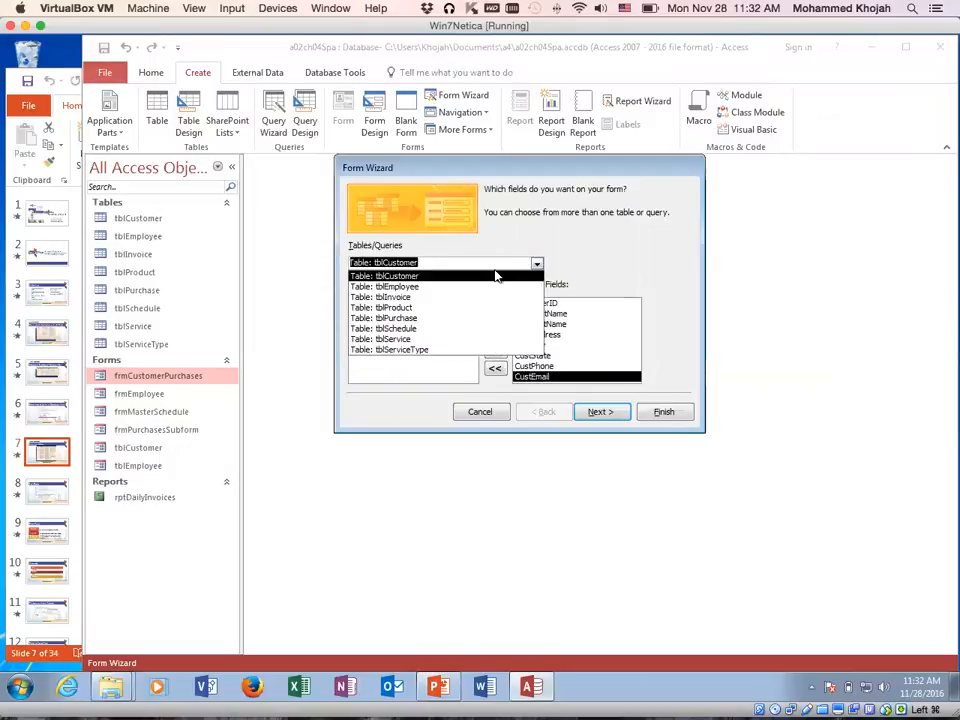
{"action": "left_click", "coordinate": [403, 330]}
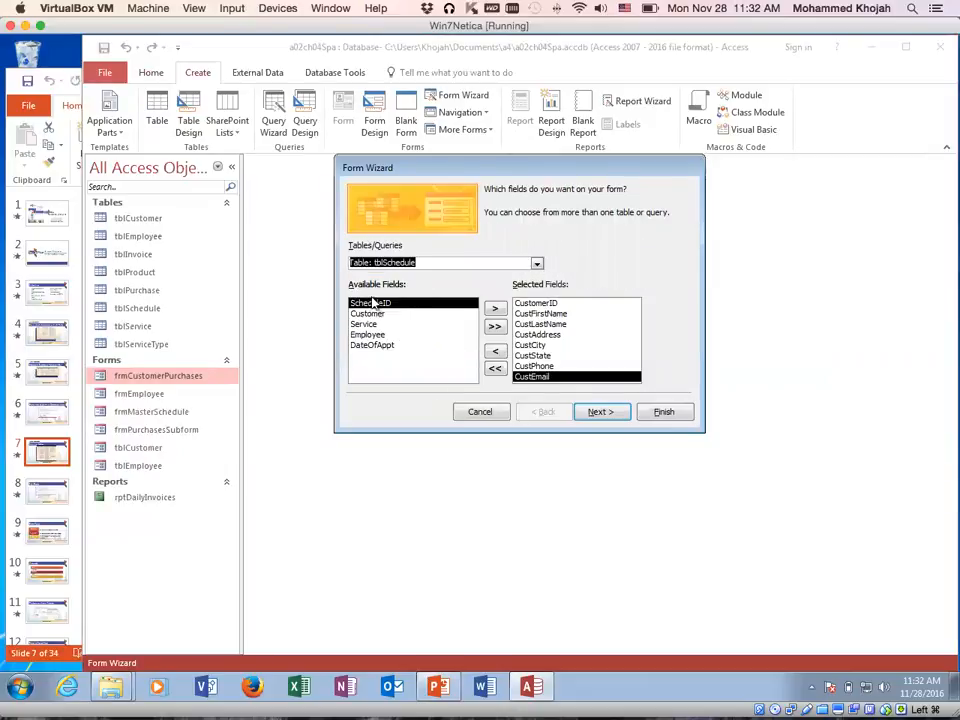
{"action": "left_click", "coordinate": [494, 326]}
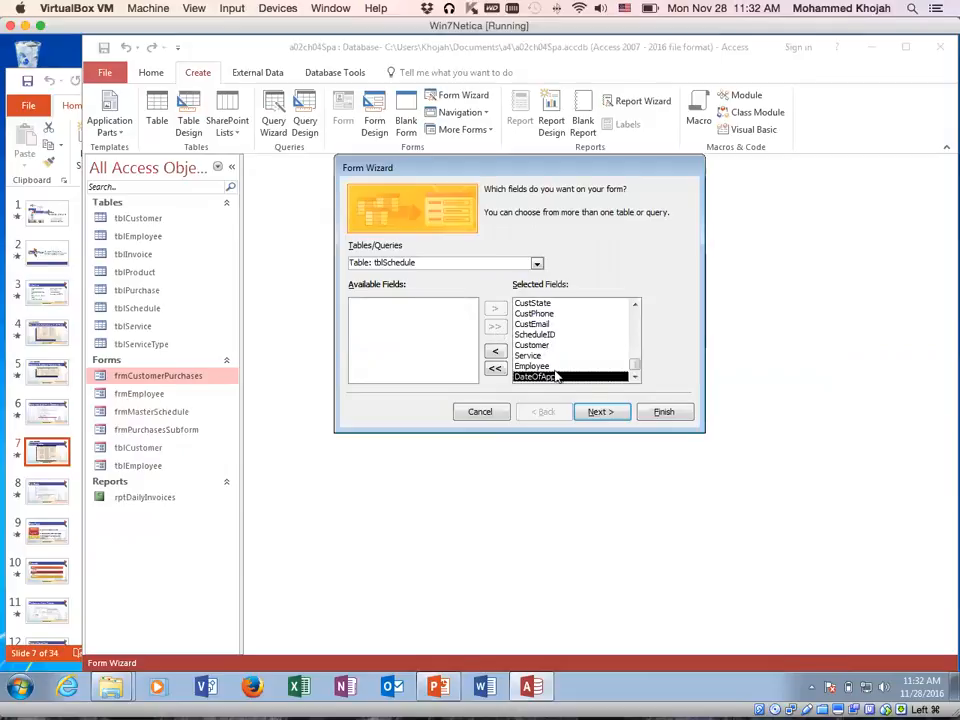
Step: Finish the wizard by tblCustomer as a form with a datasheet subform, keeping the titles tblCustomer1 and tblSchedule Subform
{"action": "left_click", "coordinate": [598, 413]}
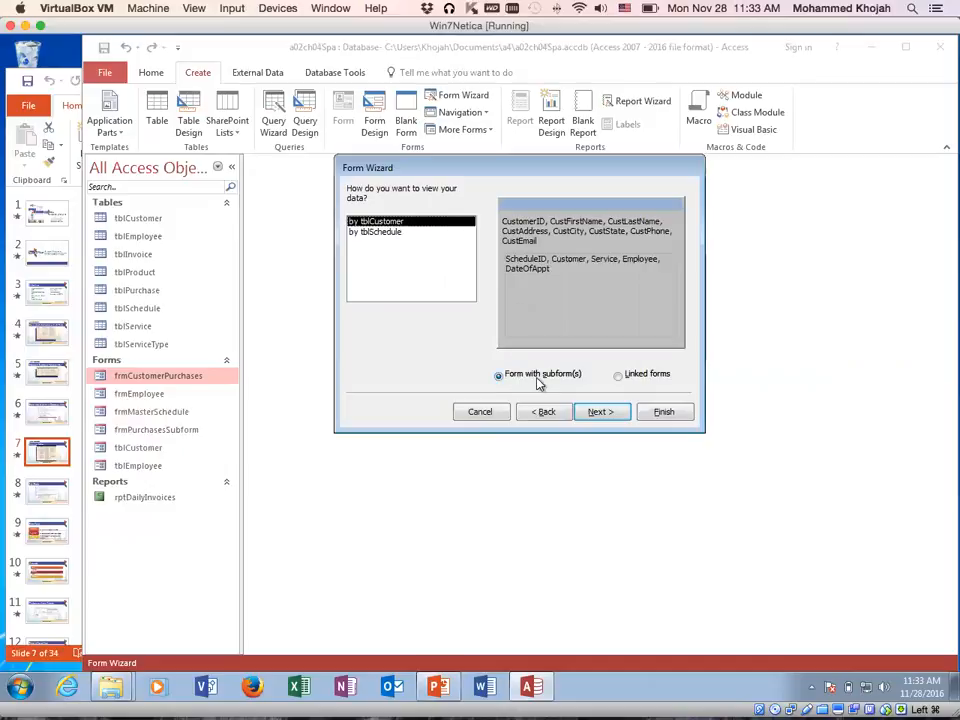
{"action": "left_click", "coordinate": [500, 378]}
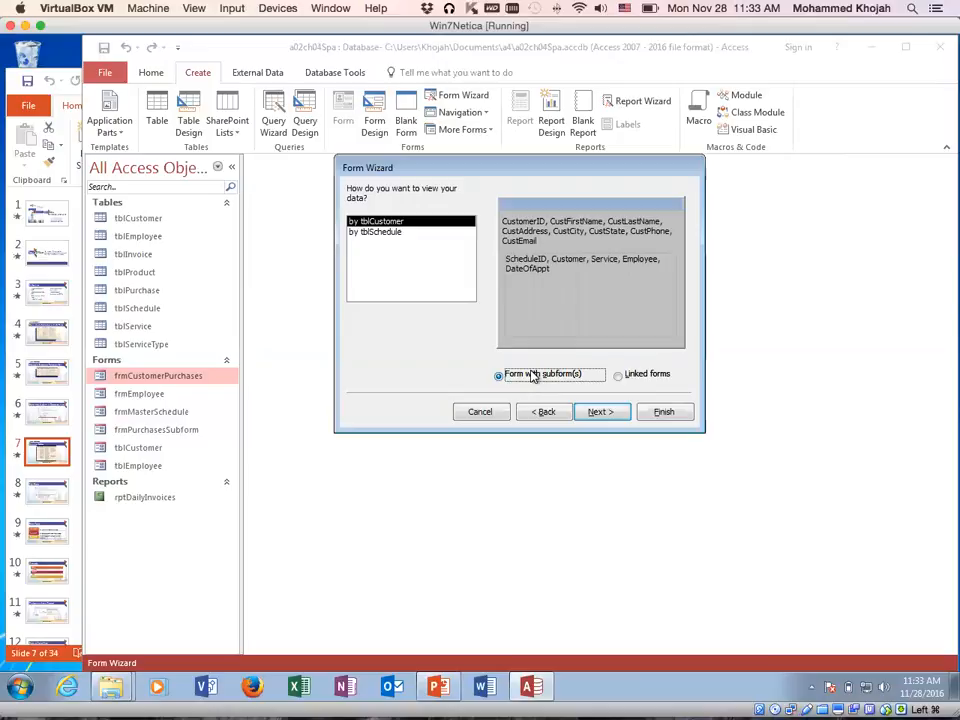
{"action": "left_click", "coordinate": [600, 413]}
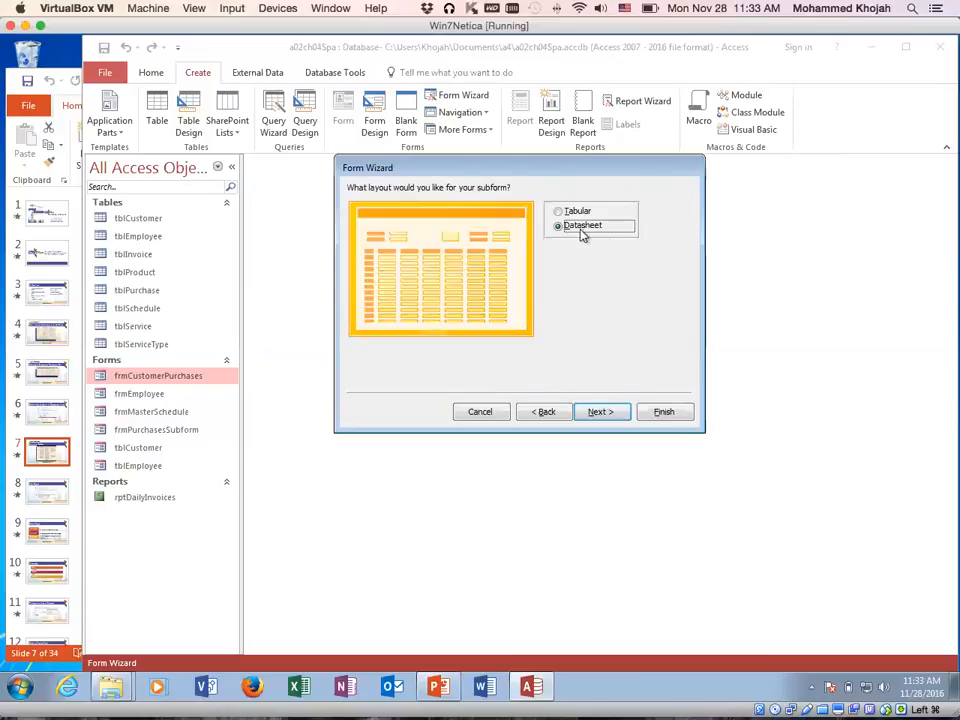
{"action": "left_click", "coordinate": [603, 412]}
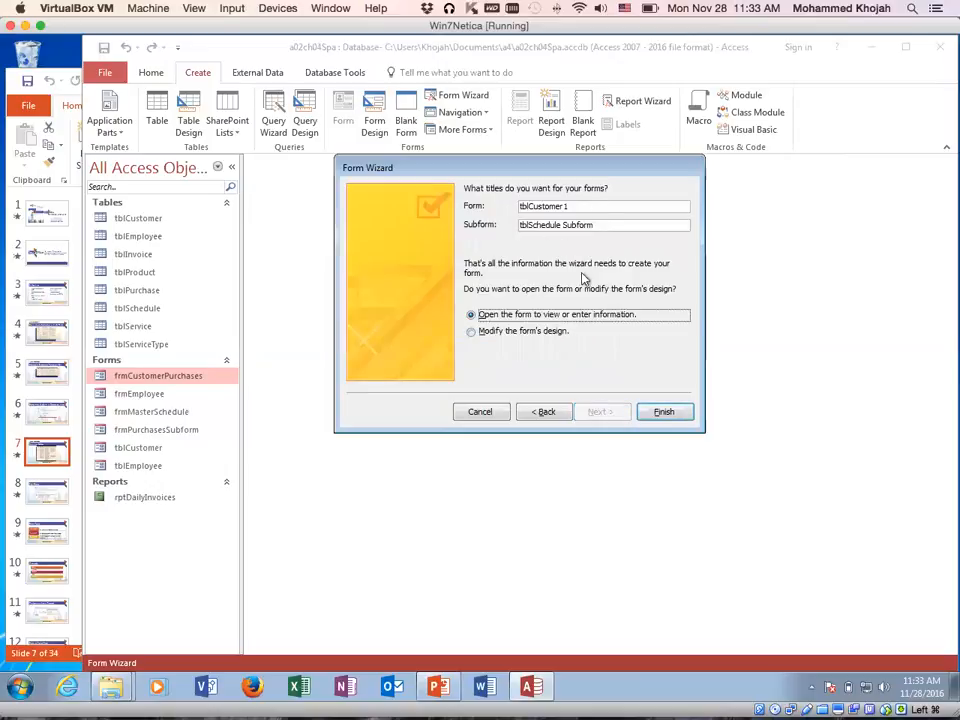
{"action": "left_click", "coordinate": [664, 414]}
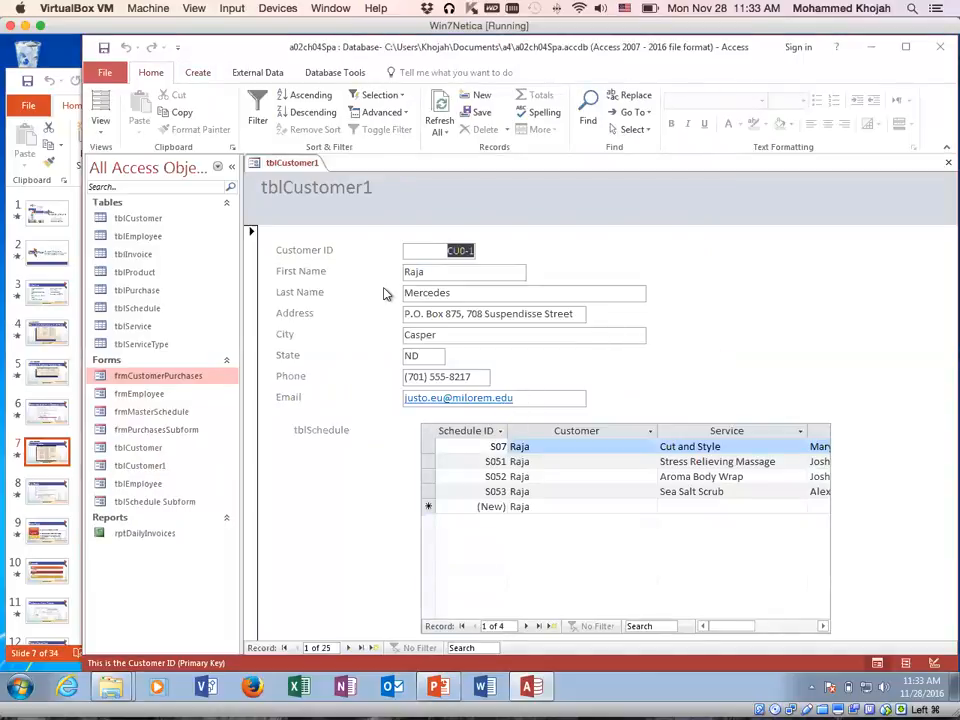
Step: Change the new customer form's header title to "Customer Form" in Layout View
{"action": "left_click", "coordinate": [97, 134]}
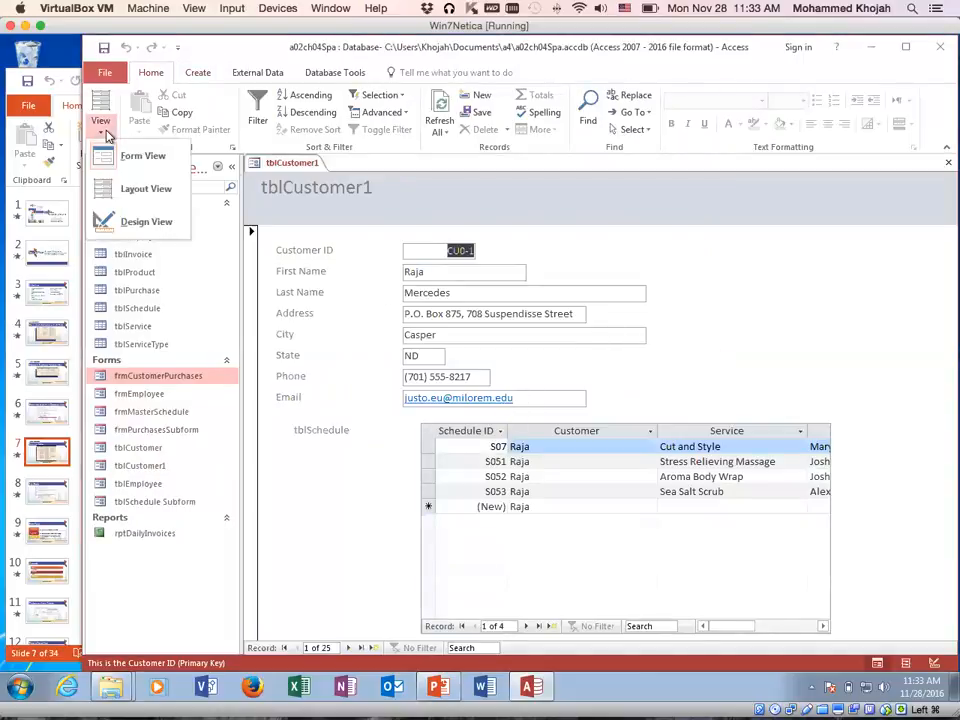
{"action": "left_click", "coordinate": [130, 189]}
{"action": "left_click", "coordinate": [366, 193]}
{"action": "double_click", "coordinate": [368, 187]}
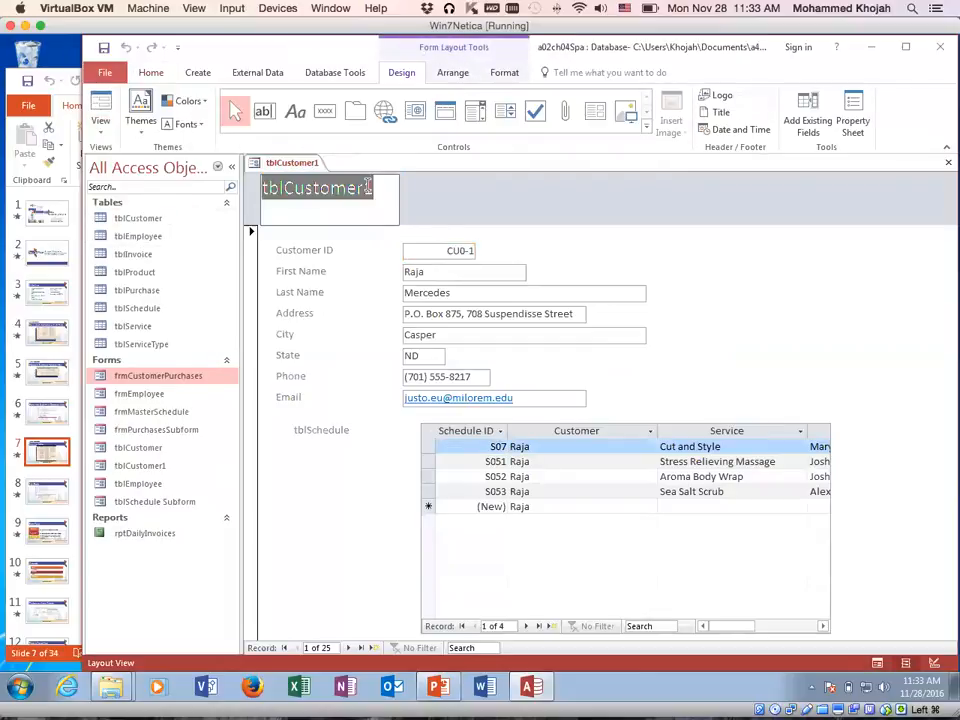
{"action": "type", "text": "Rep"}
{"action": "key", "text": "BackSpace"}
{"action": "key", "text": "BackSpace"}
{"action": "key", "text": "BackSpace"}
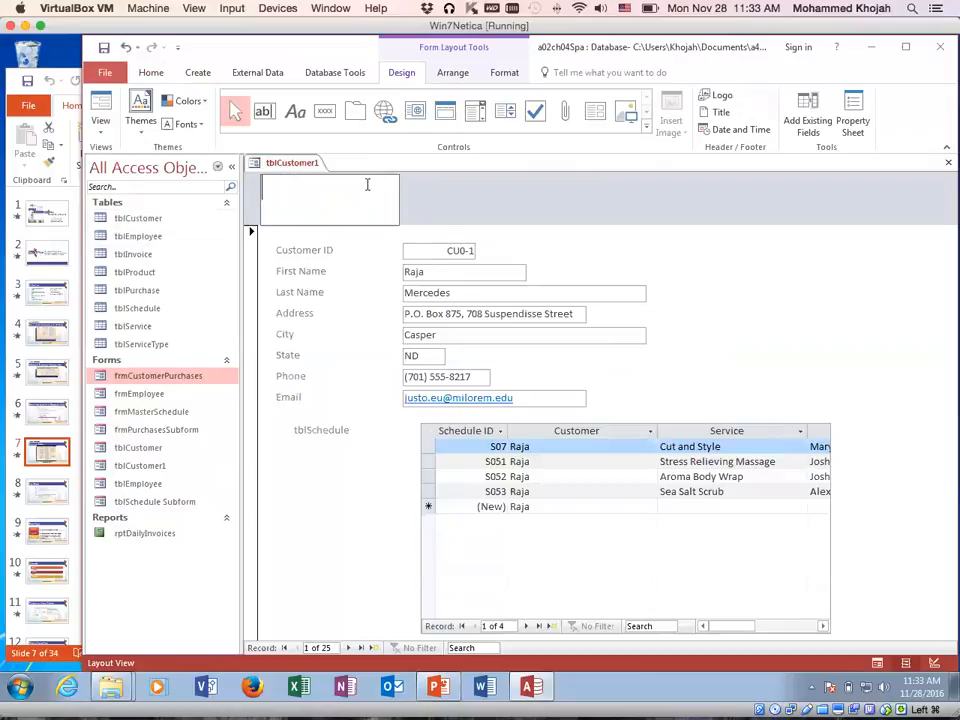
{"action": "type", "text": "Customer Form"}
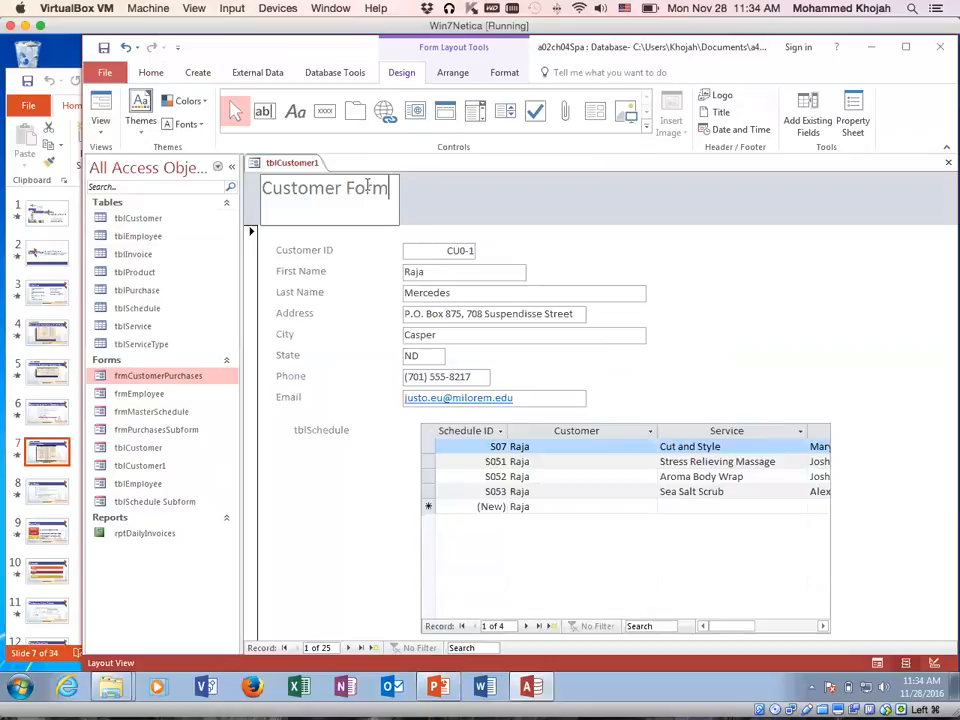
{"action": "left_click", "coordinate": [679, 326]}
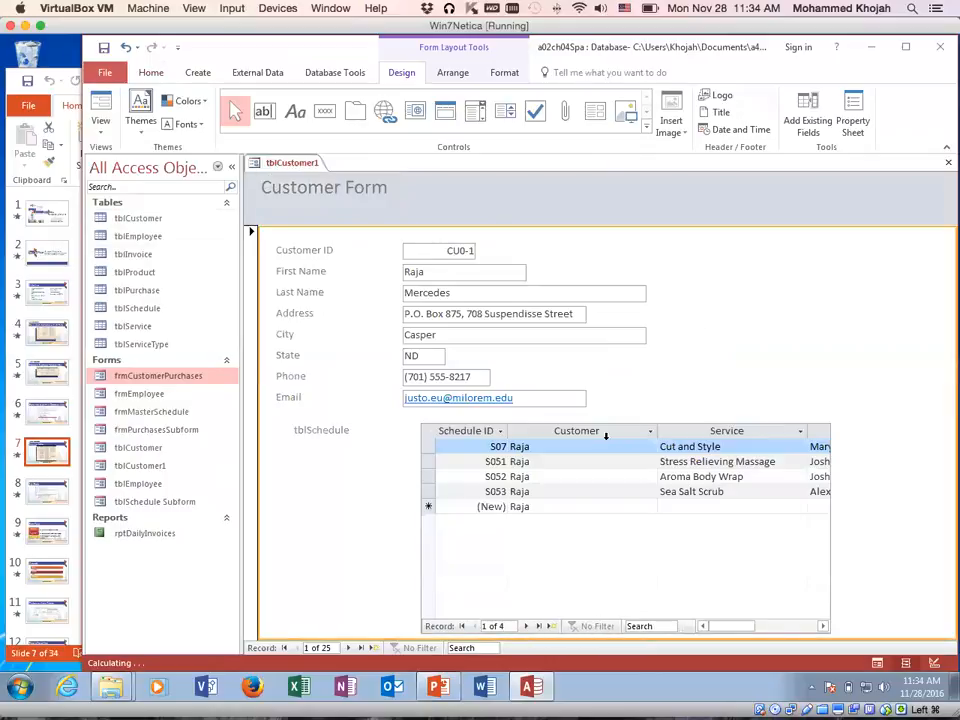
Step: Delete the tblSchedule label beside the schedule subform on the customer form
{"action": "left_click", "coordinate": [660, 424]}
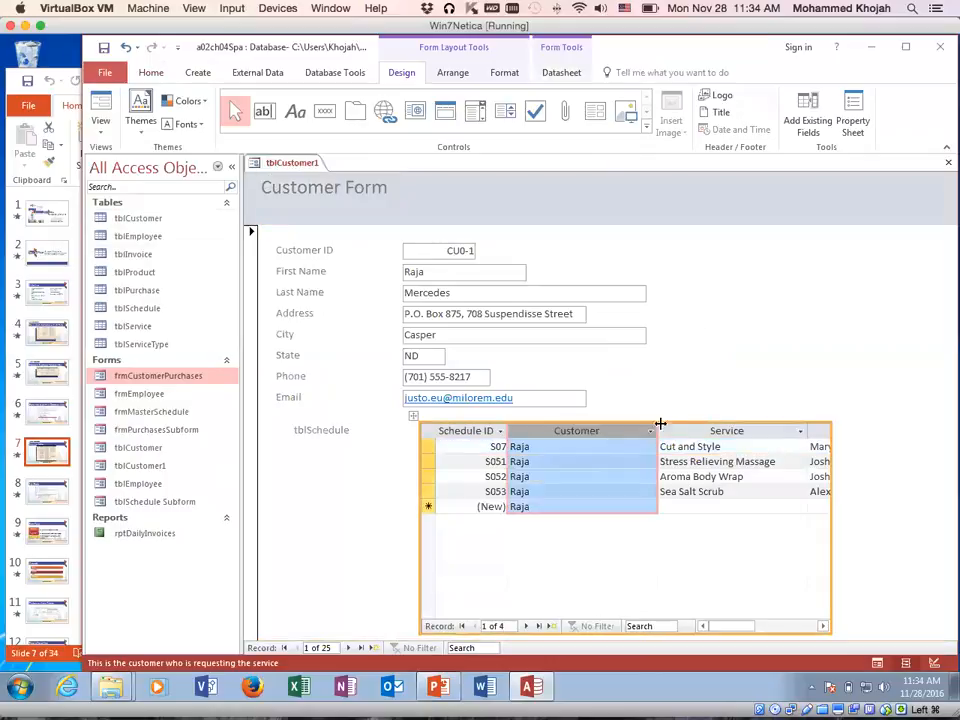
{"action": "left_click", "coordinate": [318, 430]}
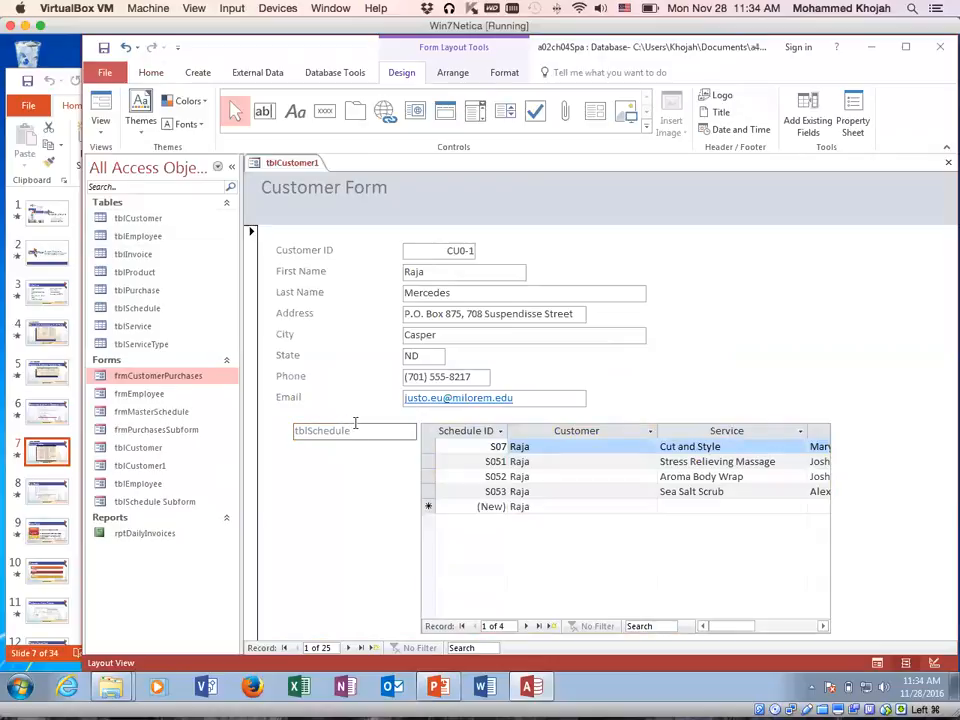
{"action": "left_click", "coordinate": [357, 436]}
{"action": "left_click", "coordinate": [366, 422]}
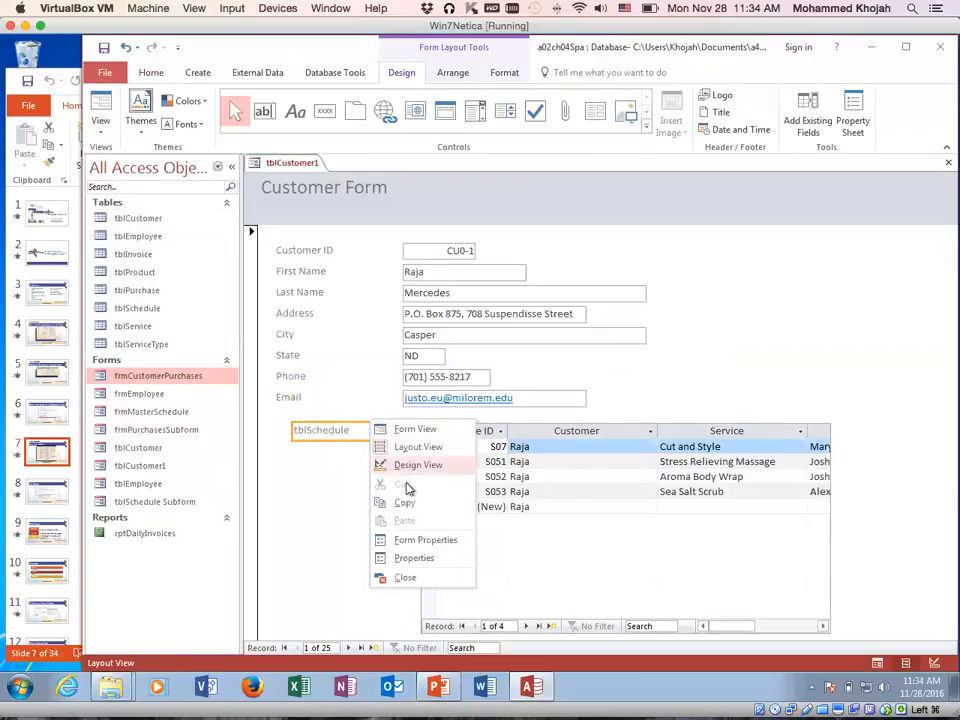
{"action": "left_click", "coordinate": [340, 463]}
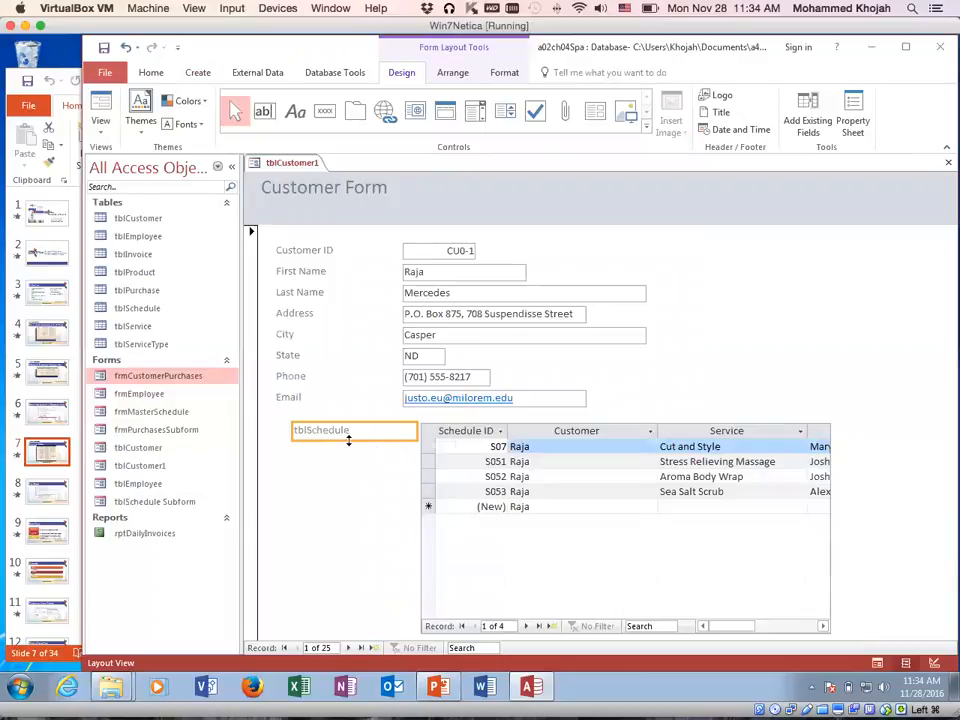
{"action": "right_click", "coordinate": [349, 444]}
{"action": "left_click", "coordinate": [342, 434]}
{"action": "left_click", "coordinate": [343, 432]}
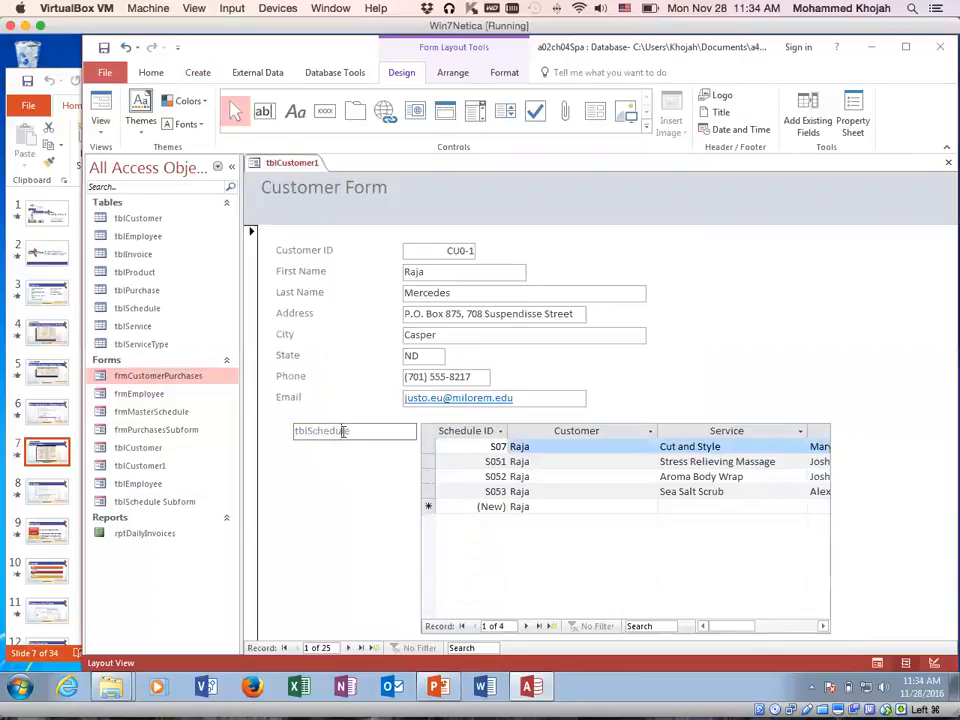
{"action": "left_click", "coordinate": [339, 440]}
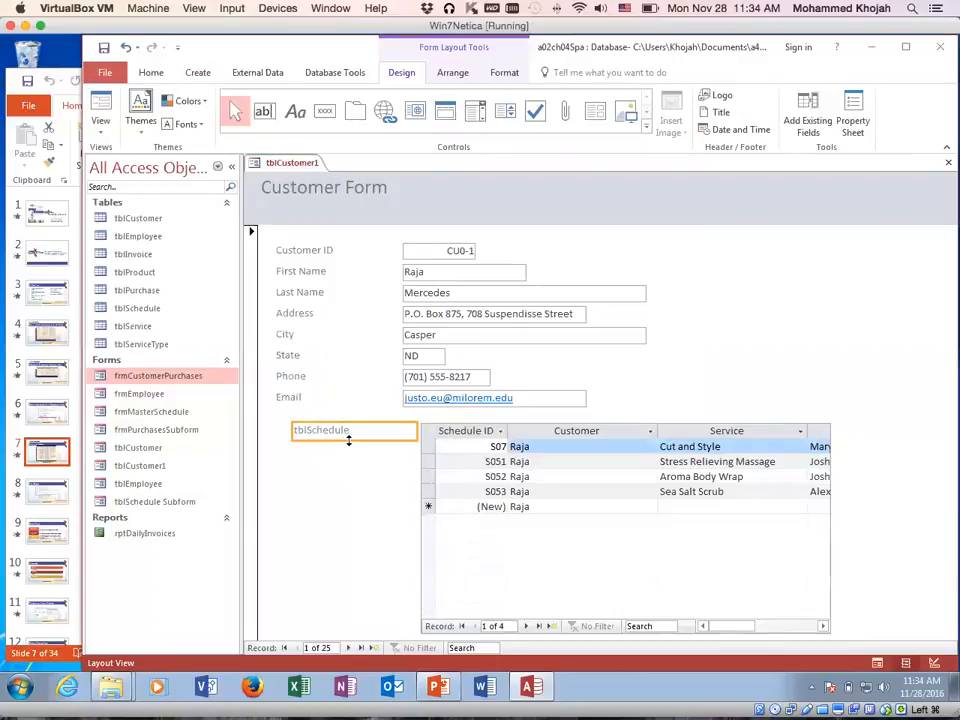
{"action": "left_click", "coordinate": [352, 436]}
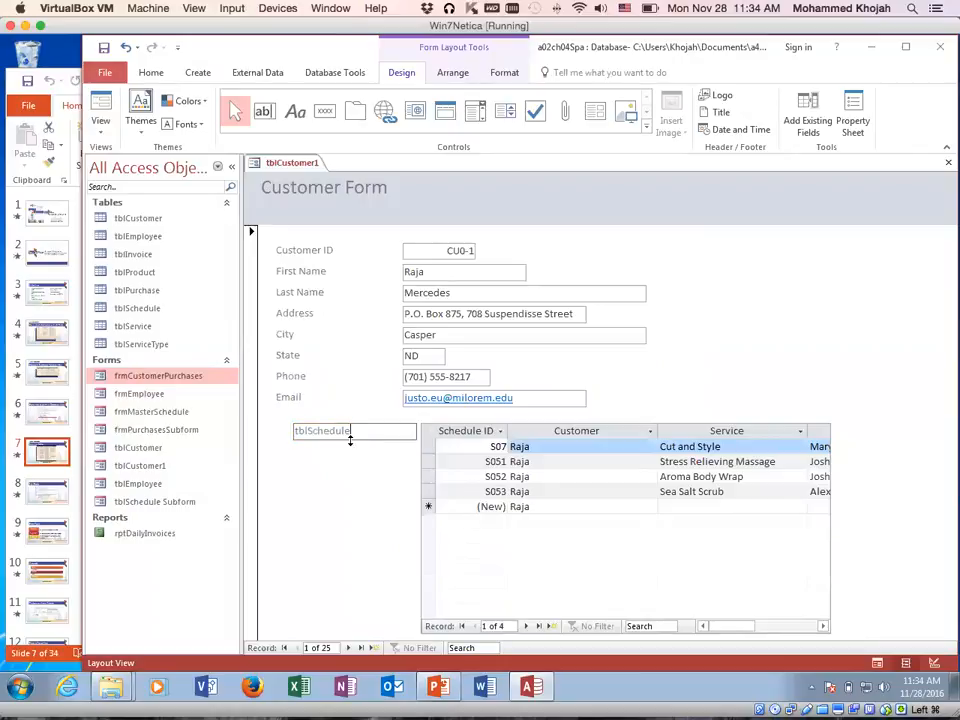
{"action": "left_click", "coordinate": [351, 440]}
{"action": "left_click", "coordinate": [355, 435]}
{"action": "left_click", "coordinate": [352, 440]}
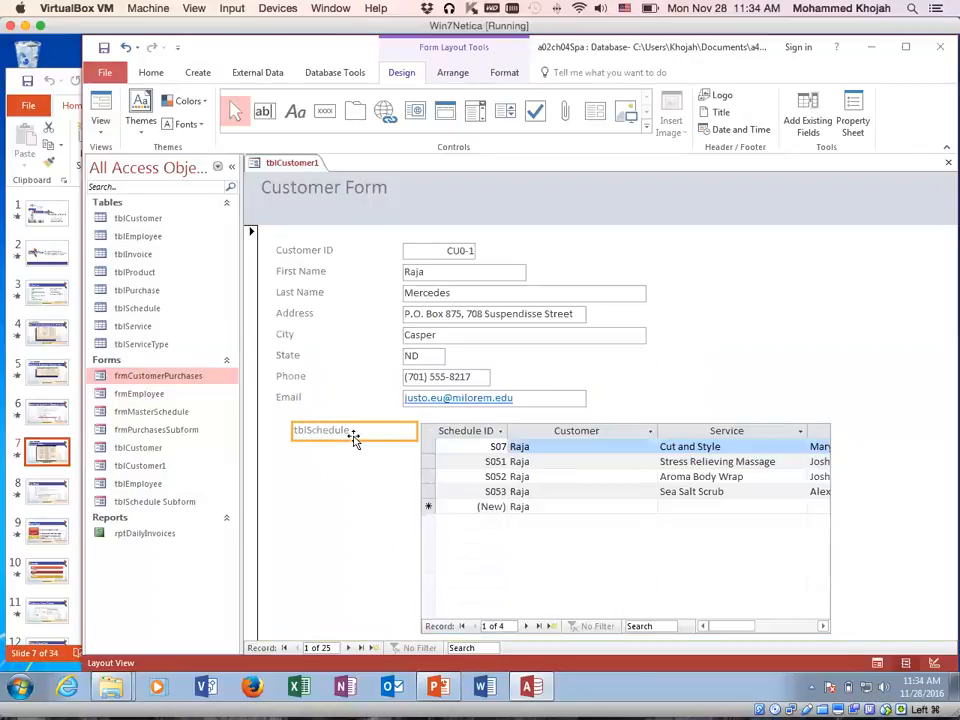
{"action": "right_click", "coordinate": [353, 439]}
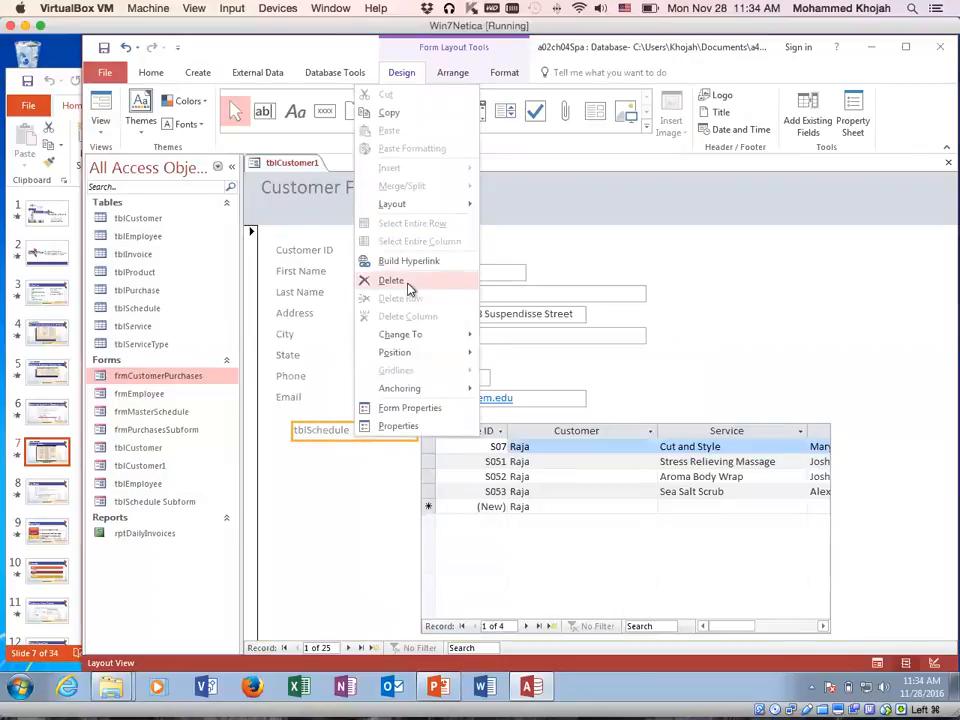
{"action": "left_click", "coordinate": [441, 282]}
Step: Move the schedule subform toward the form's left margin and widen it to the right to show more columns
{"action": "left_click", "coordinate": [552, 436]}
{"action": "left_click_drag", "start_coordinate": [413, 416], "coordinate": [300, 420]}
{"action": "left_click_drag", "start_coordinate": [720, 516], "coordinate": [922, 527]}
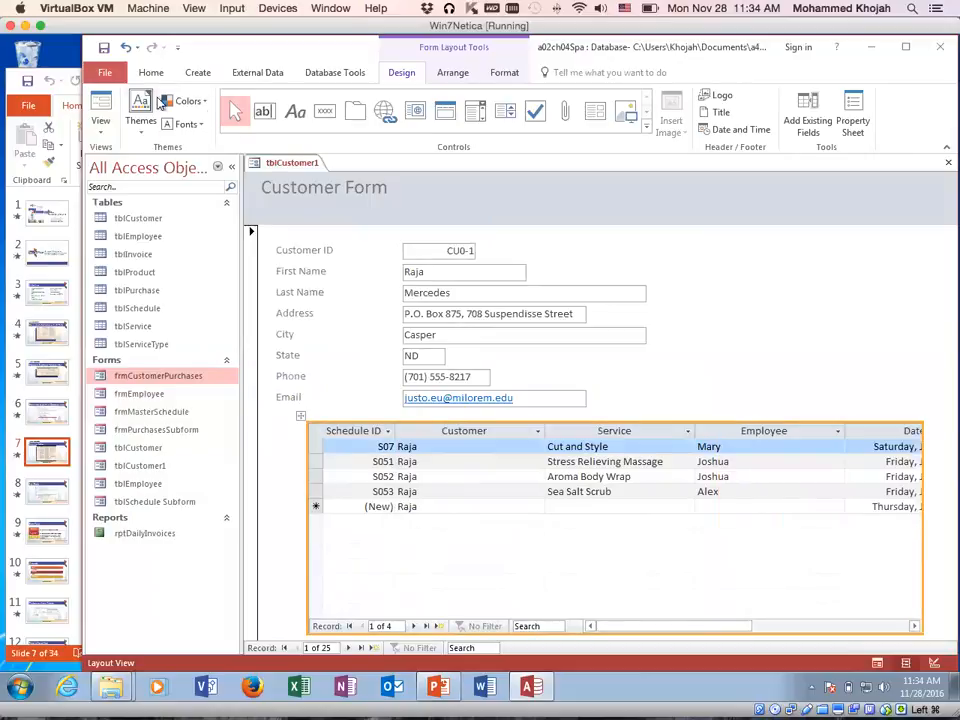
Step: Switch the customer form from Layout View to Form View
{"action": "left_click", "coordinate": [100, 125]}
{"action": "left_click", "coordinate": [141, 158]}
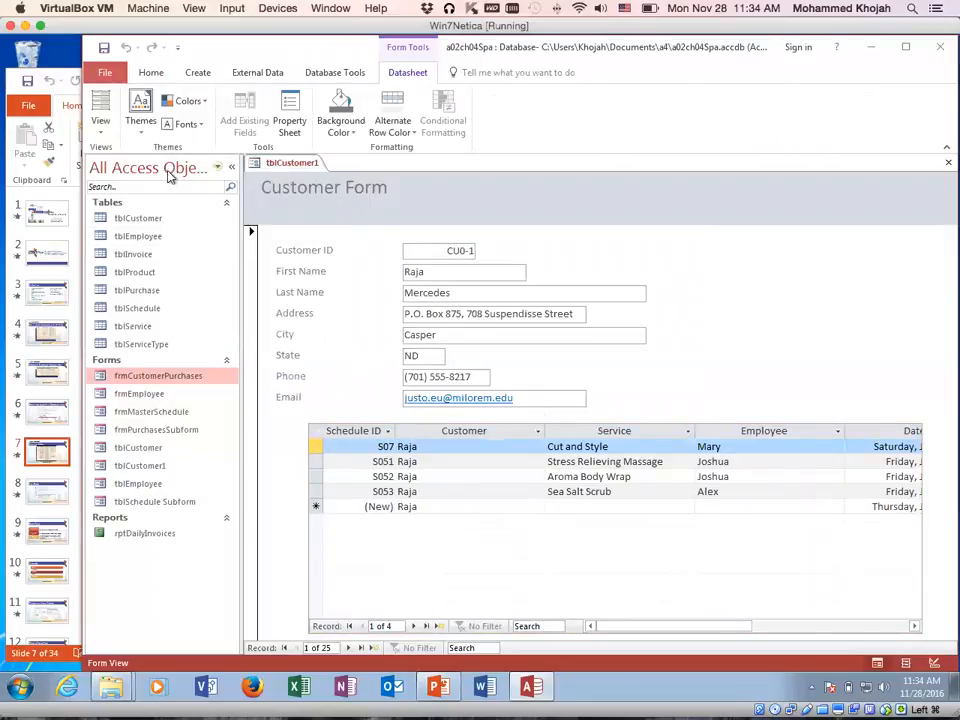
{"action": "left_click", "coordinate": [98, 128]}
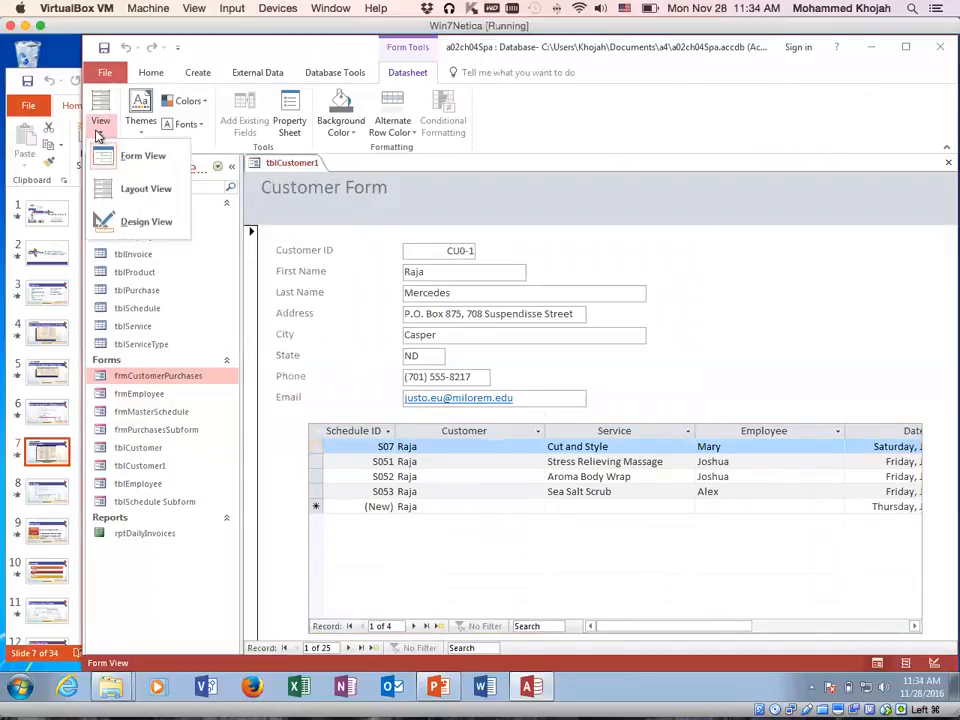
{"action": "left_click", "coordinate": [140, 189]}
{"action": "left_click", "coordinate": [150, 74]}
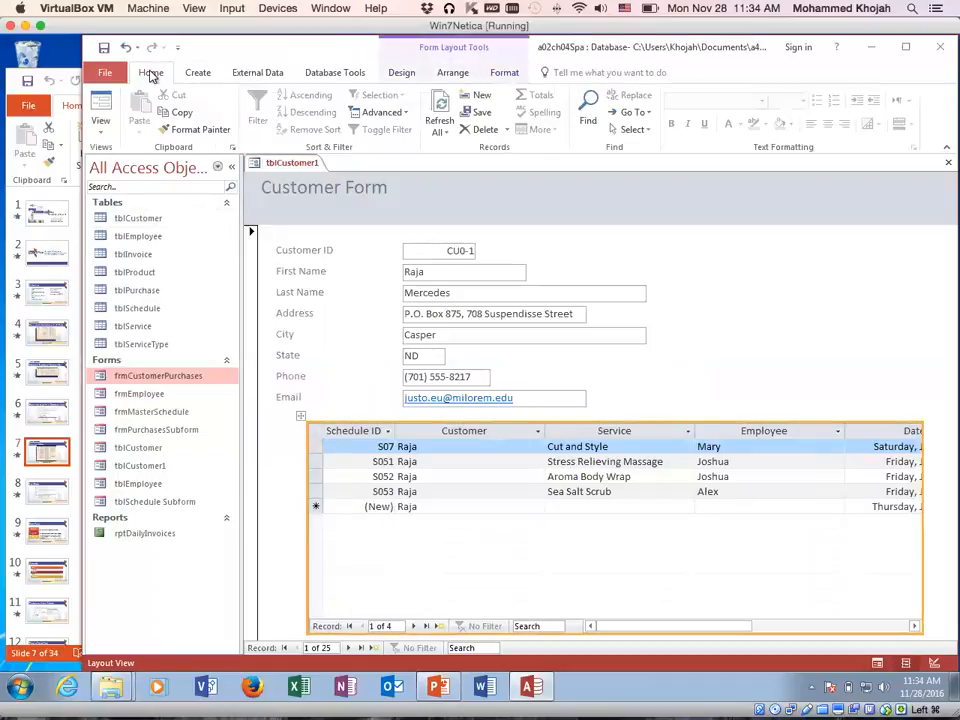
{"action": "left_click", "coordinate": [100, 120]}
{"action": "left_click", "coordinate": [140, 154]}
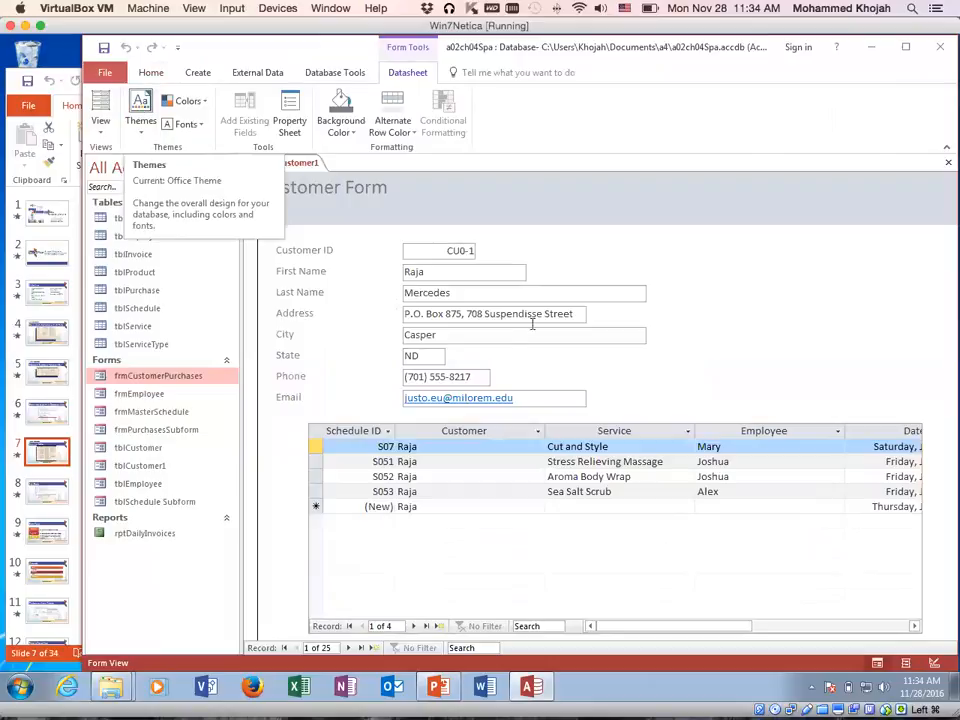
Step: Apply the green-accented built-in Office theme to the database
{"action": "left_click", "coordinate": [143, 132]}
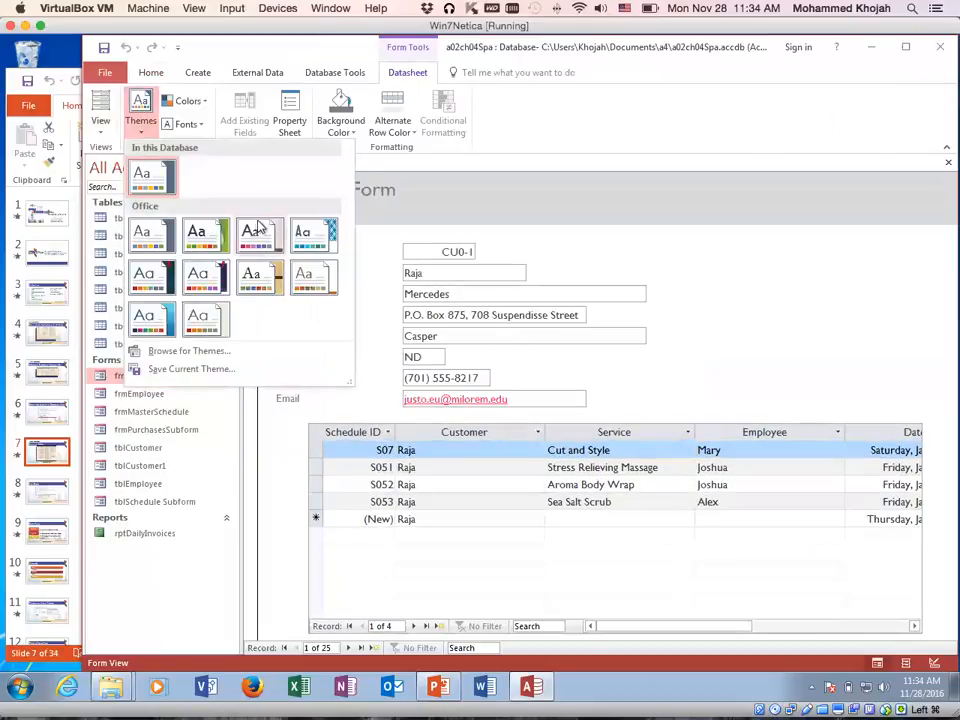
{"action": "left_click", "coordinate": [203, 236]}
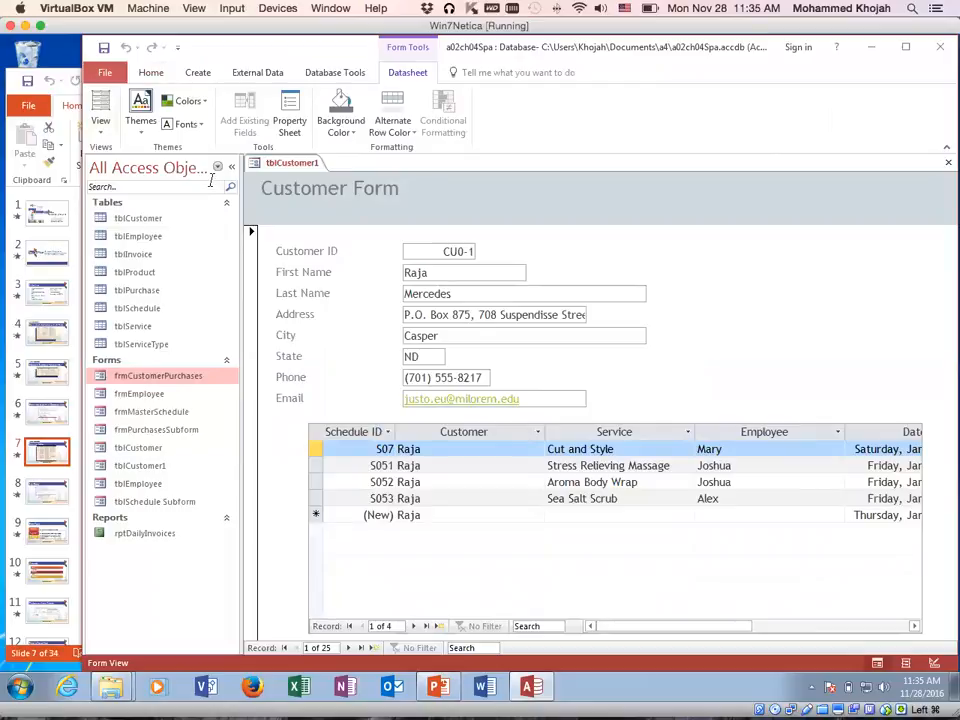
Step: Apply the custom theme file a02ch04Spa from the a4 documents folder to the database
{"action": "left_click", "coordinate": [140, 120]}
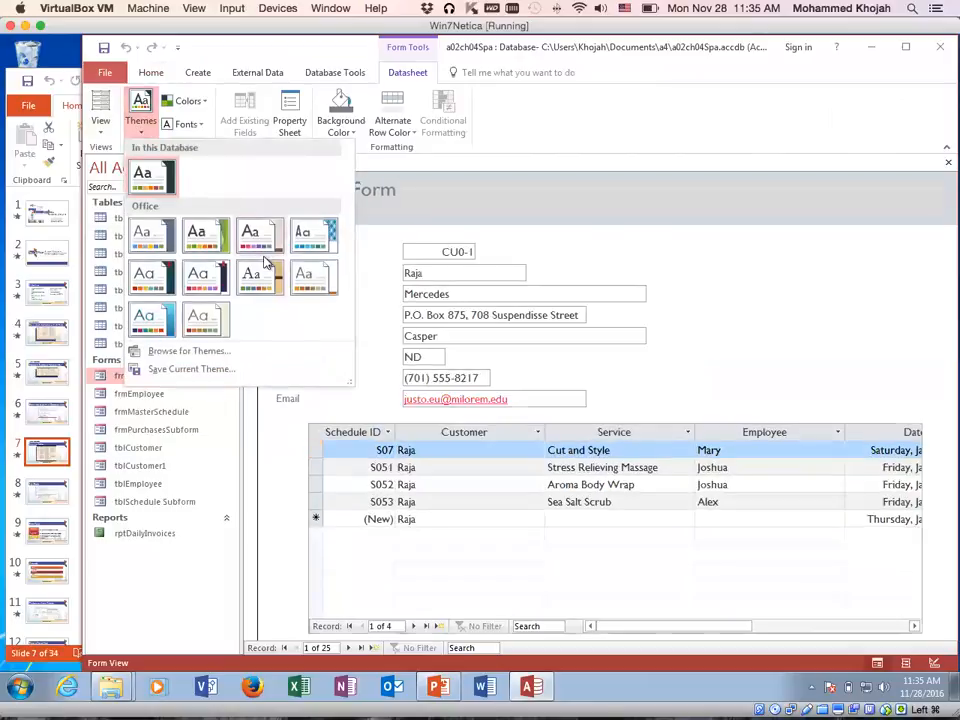
{"action": "left_click", "coordinate": [190, 352]}
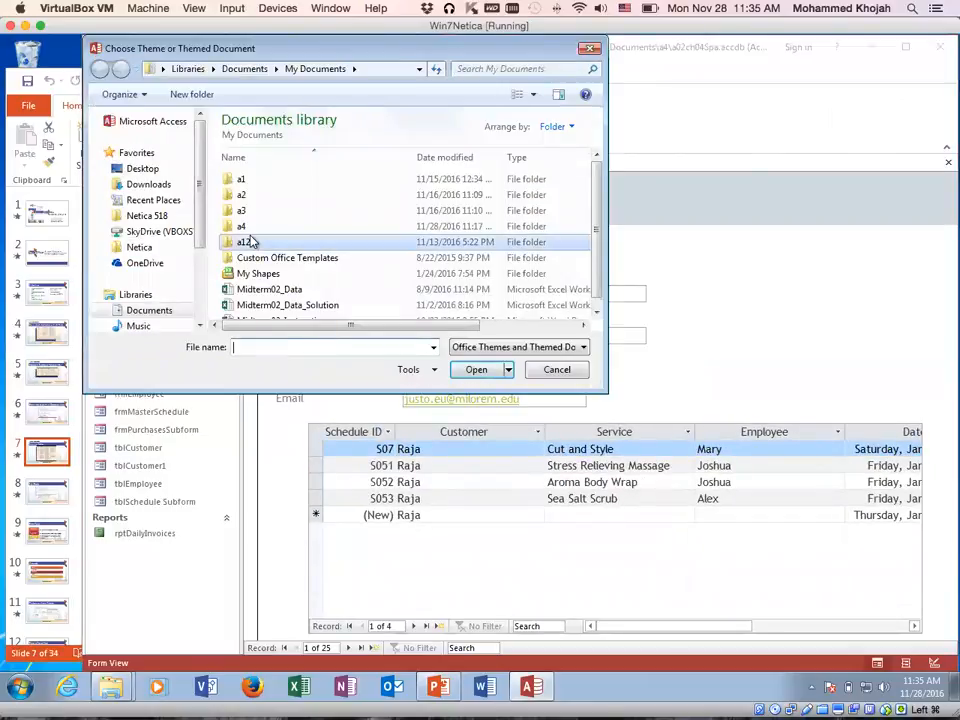
{"action": "double_click", "coordinate": [242, 226]}
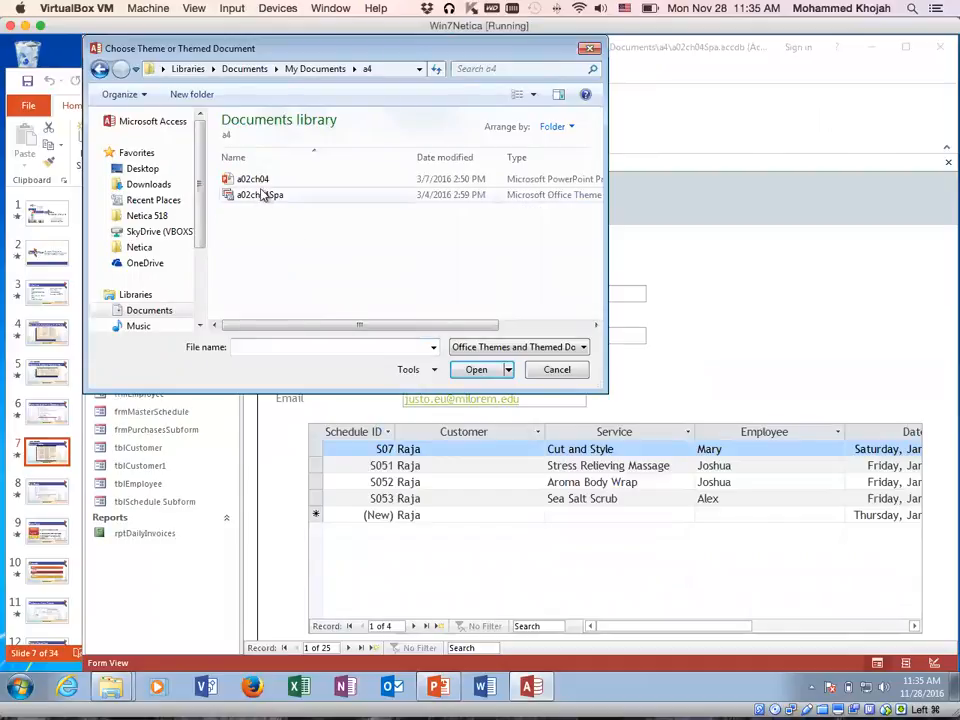
{"action": "left_click", "coordinate": [265, 196]}
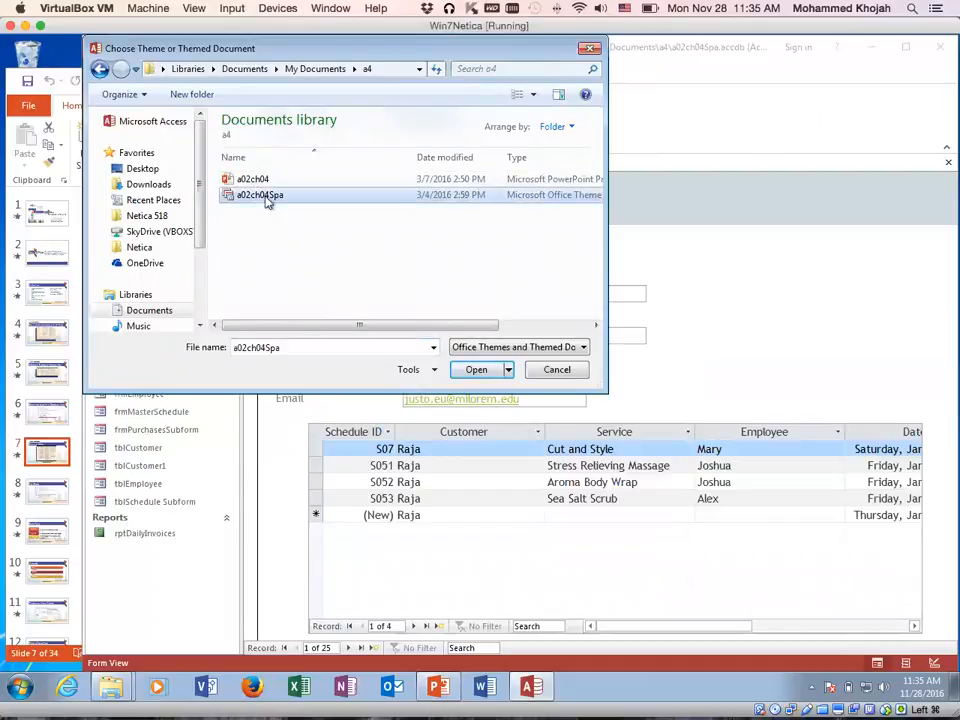
{"action": "left_click", "coordinate": [478, 369]}
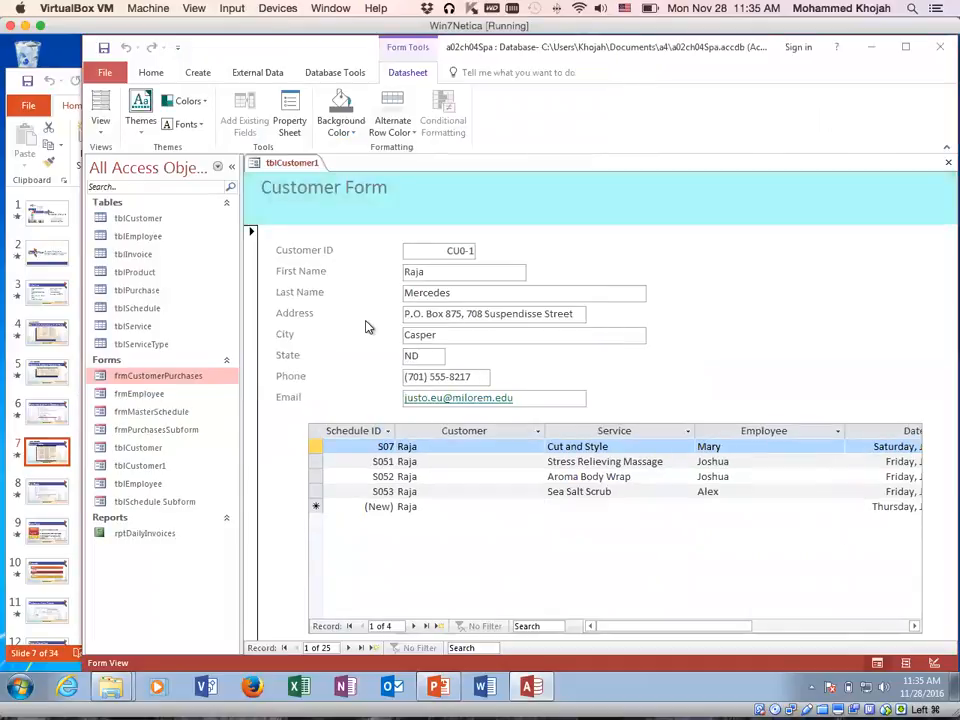
{"action": "left_click", "coordinate": [148, 72]}
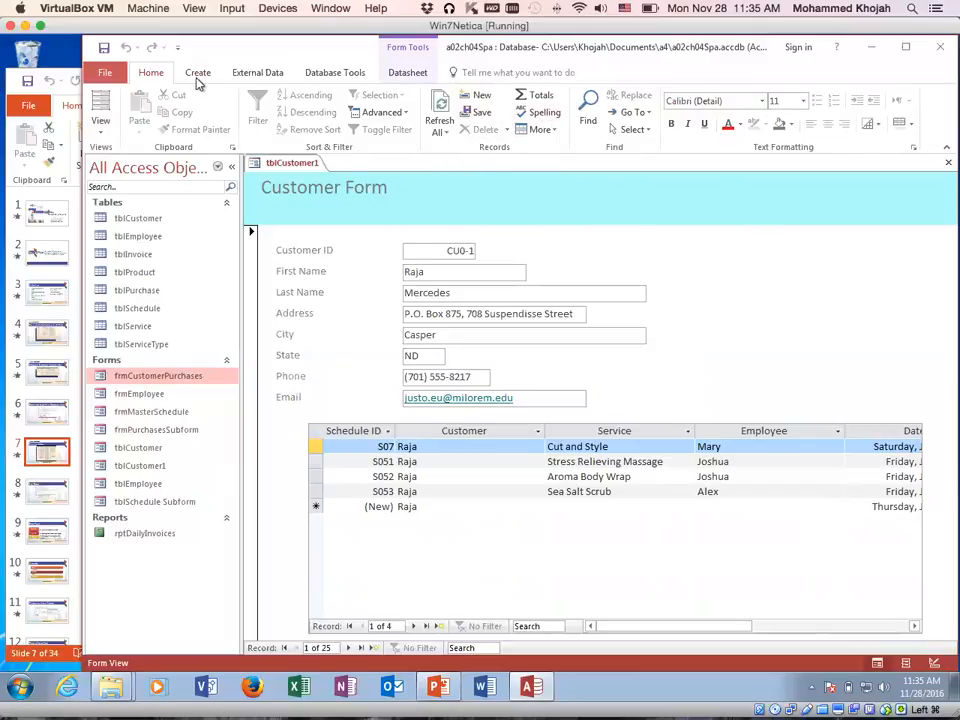
{"action": "left_click", "coordinate": [395, 76]}
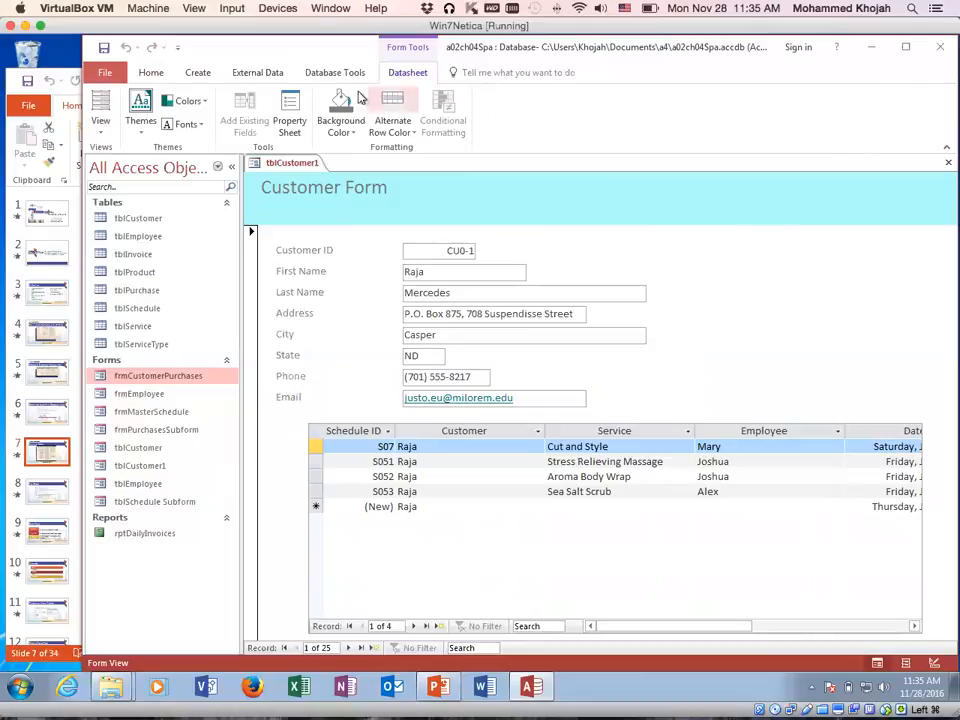
{"action": "left_click", "coordinate": [203, 130]}
{"action": "left_click", "coordinate": [236, 220]}
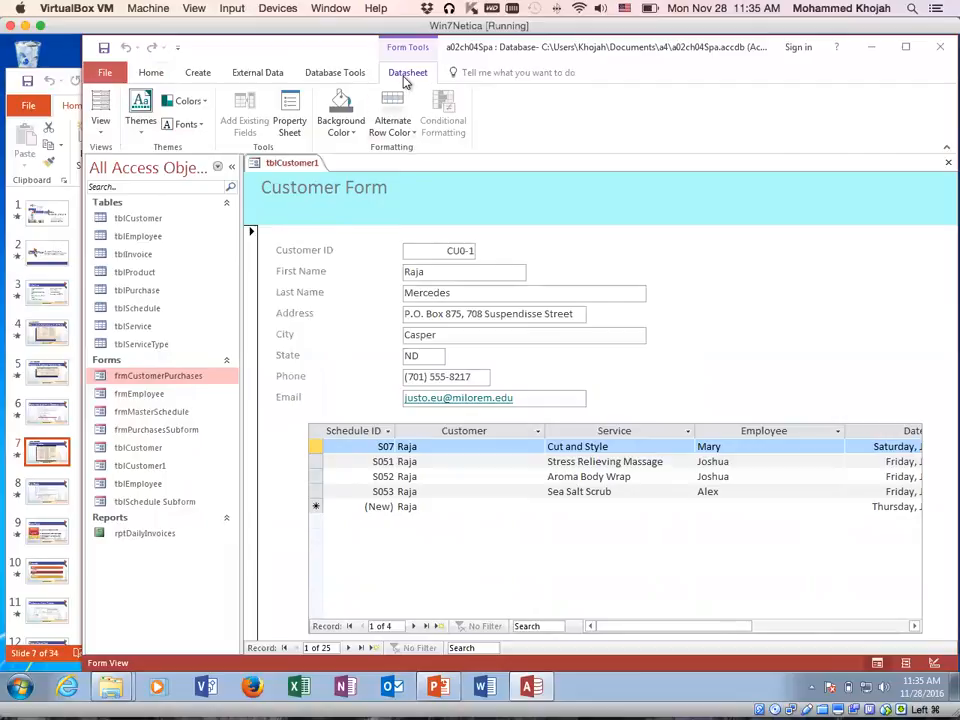
{"action": "left_click", "coordinate": [335, 73]}
{"action": "left_click", "coordinate": [258, 73]}
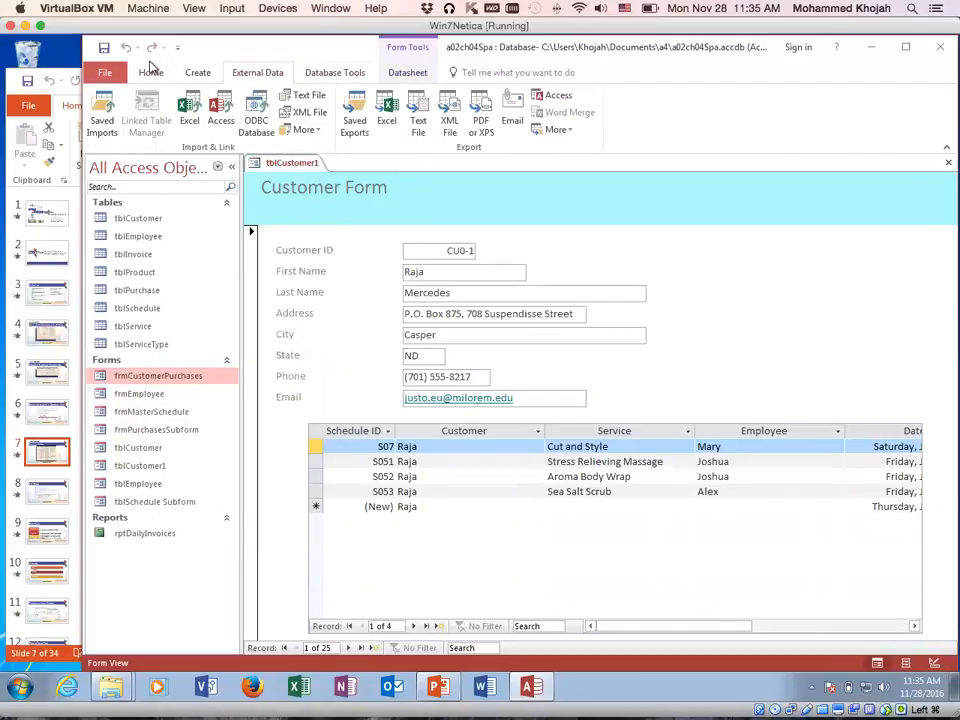
{"action": "left_click", "coordinate": [197, 74]}
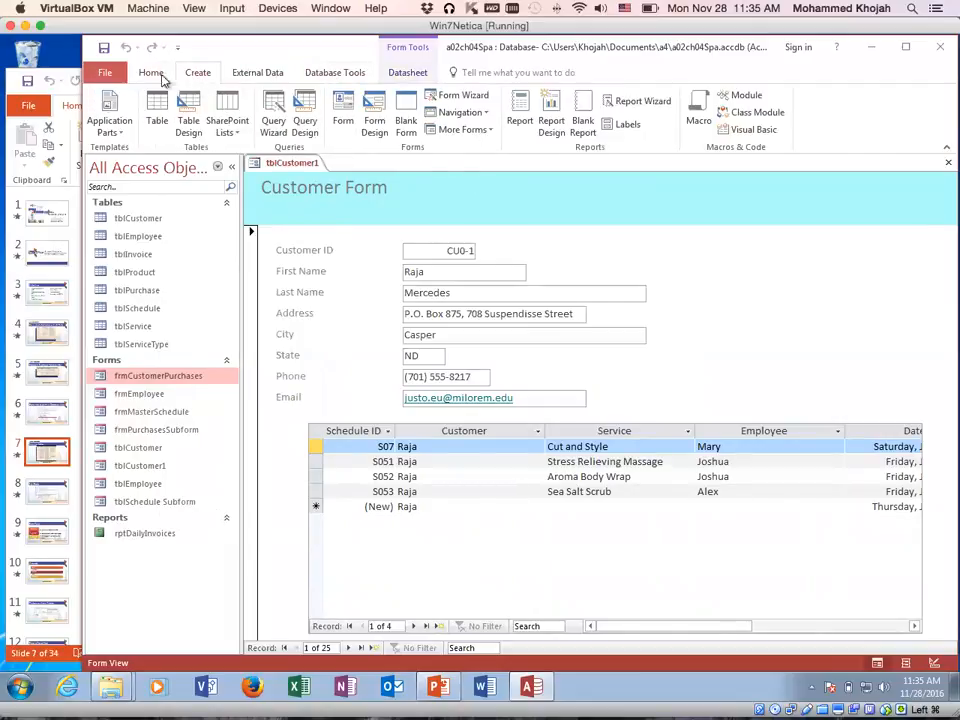
Step: Set the schedule subform datasheet's font size to 16 and its alternate row color to the muted red standard color
{"action": "left_click", "coordinate": [152, 73]}
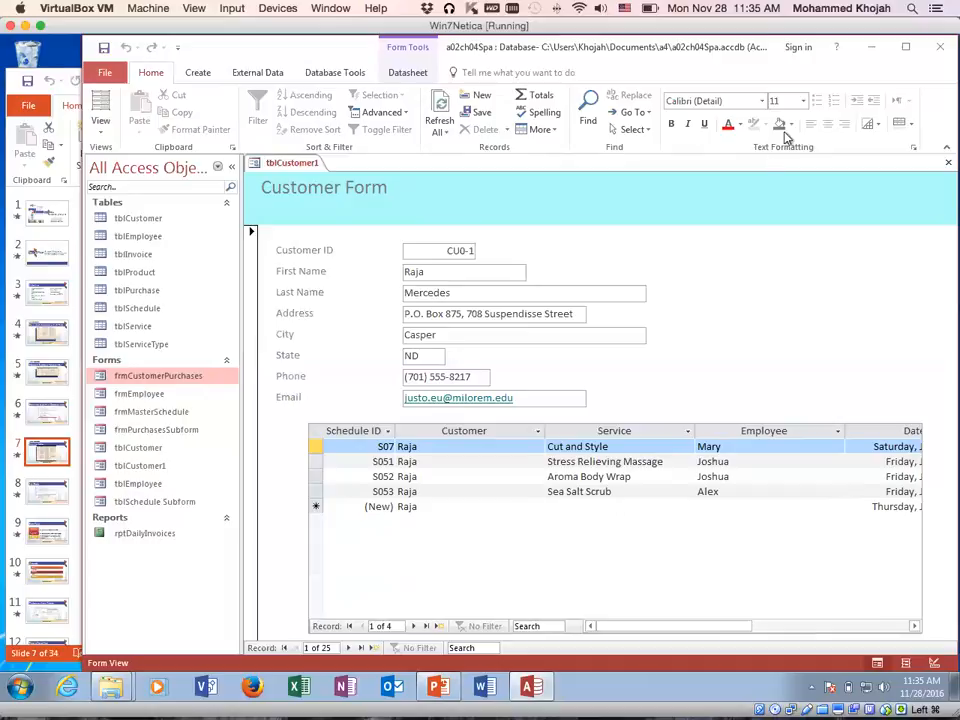
{"action": "left_click", "coordinate": [802, 101]}
{"action": "left_click", "coordinate": [792, 205]}
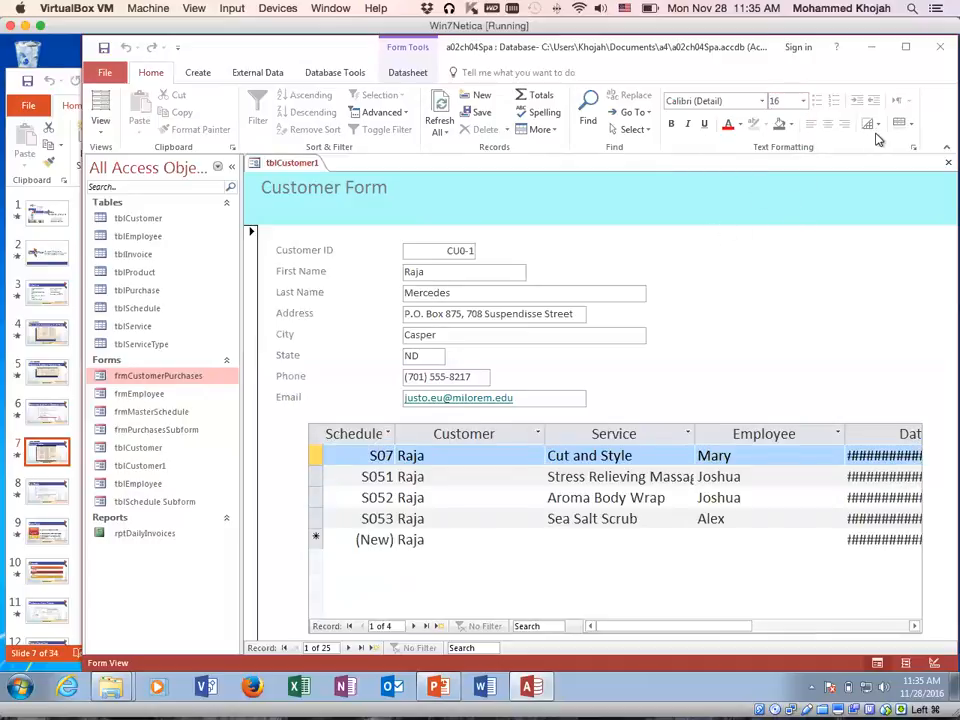
{"action": "left_click", "coordinate": [909, 125]}
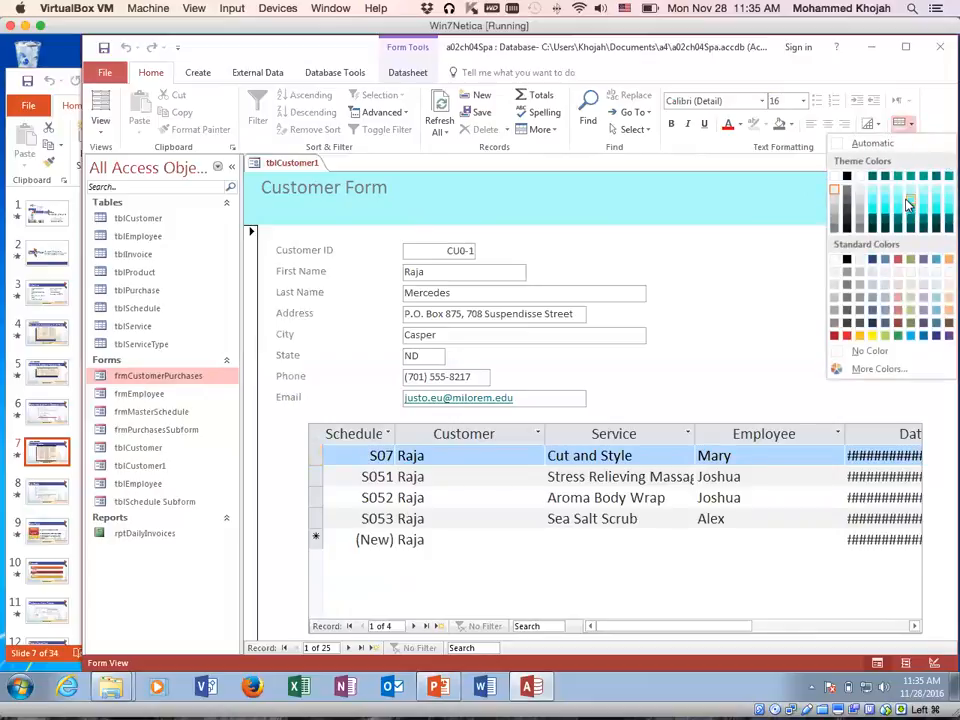
{"action": "left_click", "coordinate": [898, 260]}
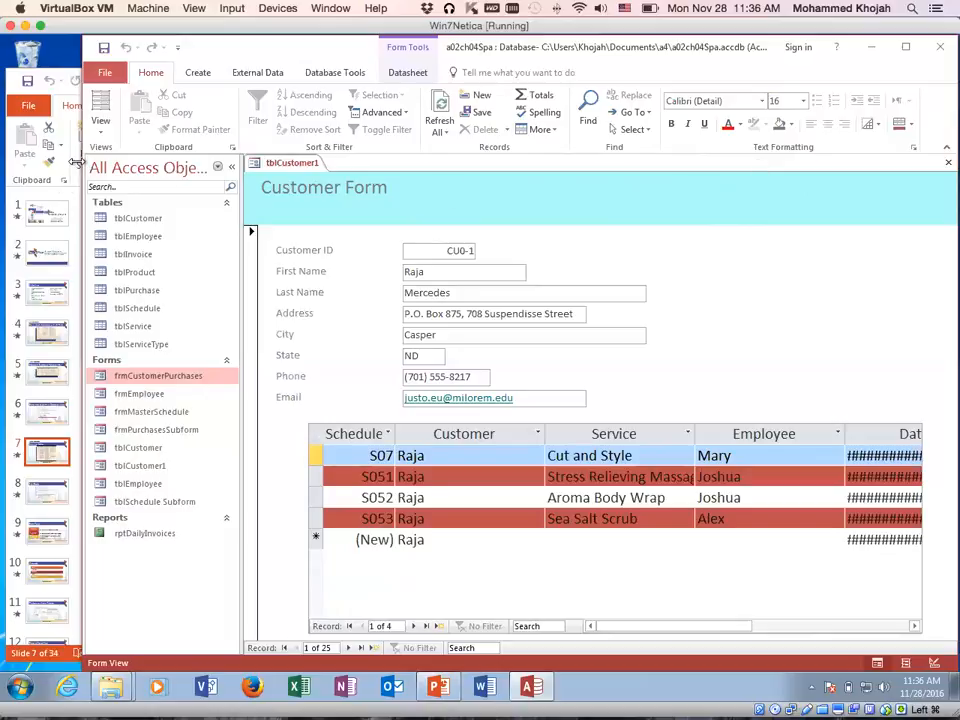
Step: Widen the database window to the left and switch the customer form to Layout View
{"action": "left_click_drag", "start_coordinate": [75, 162], "coordinate": [23, 162]}
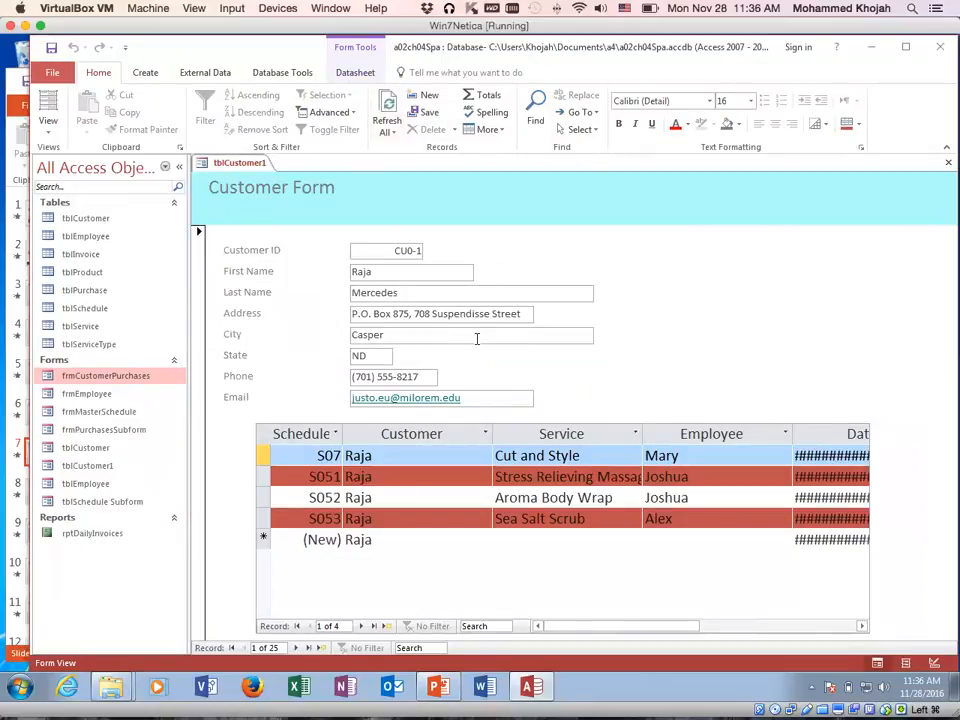
{"action": "left_click", "coordinate": [47, 128]}
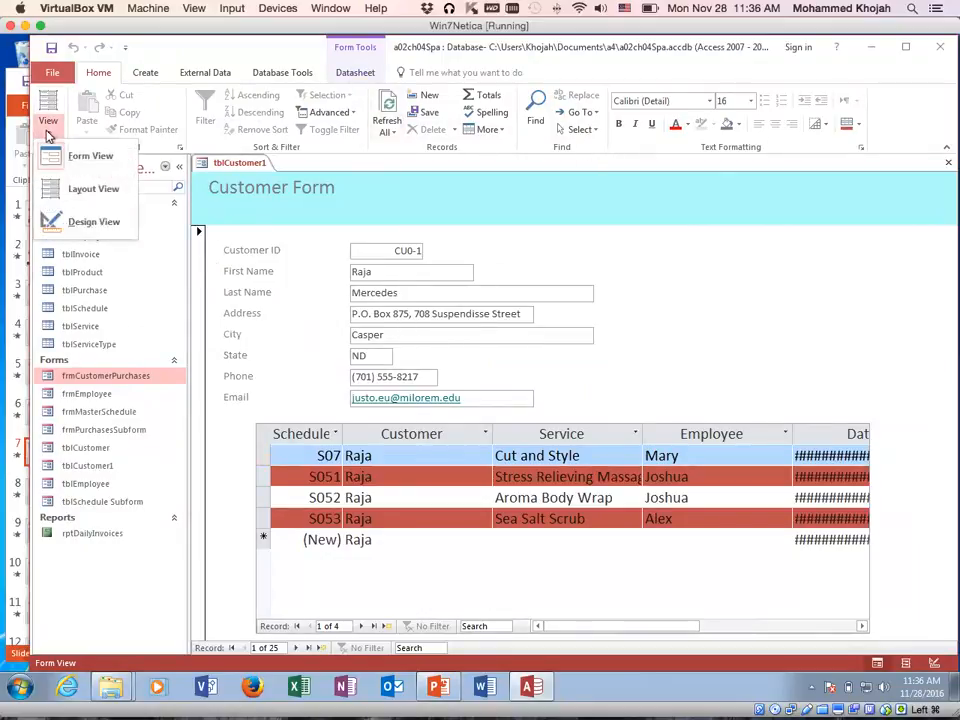
{"action": "left_click", "coordinate": [93, 188]}
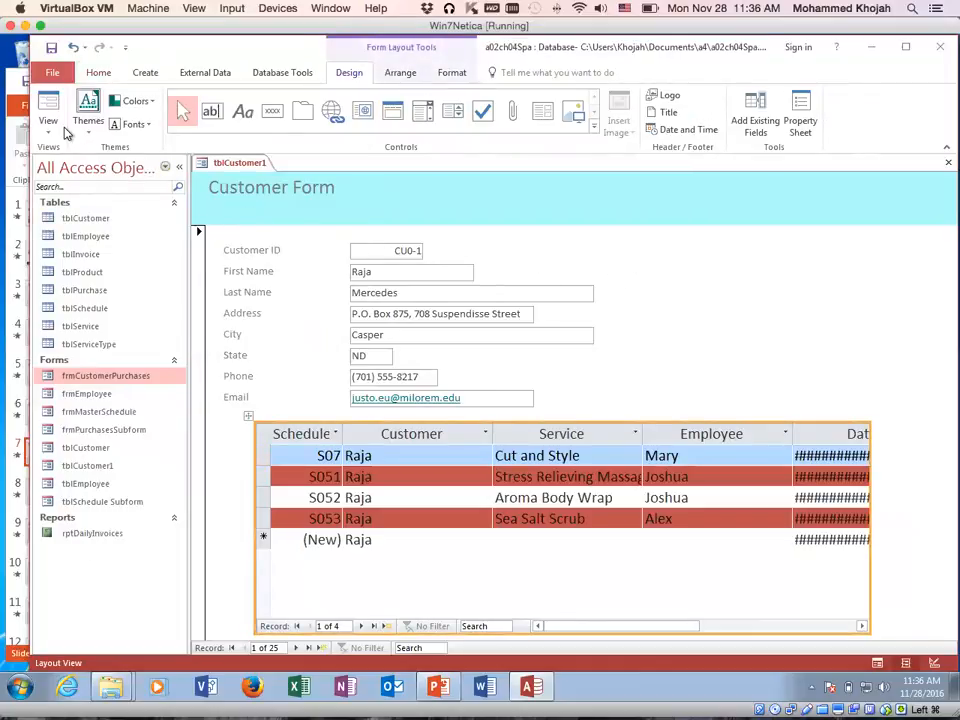
{"action": "left_click", "coordinate": [450, 76]}
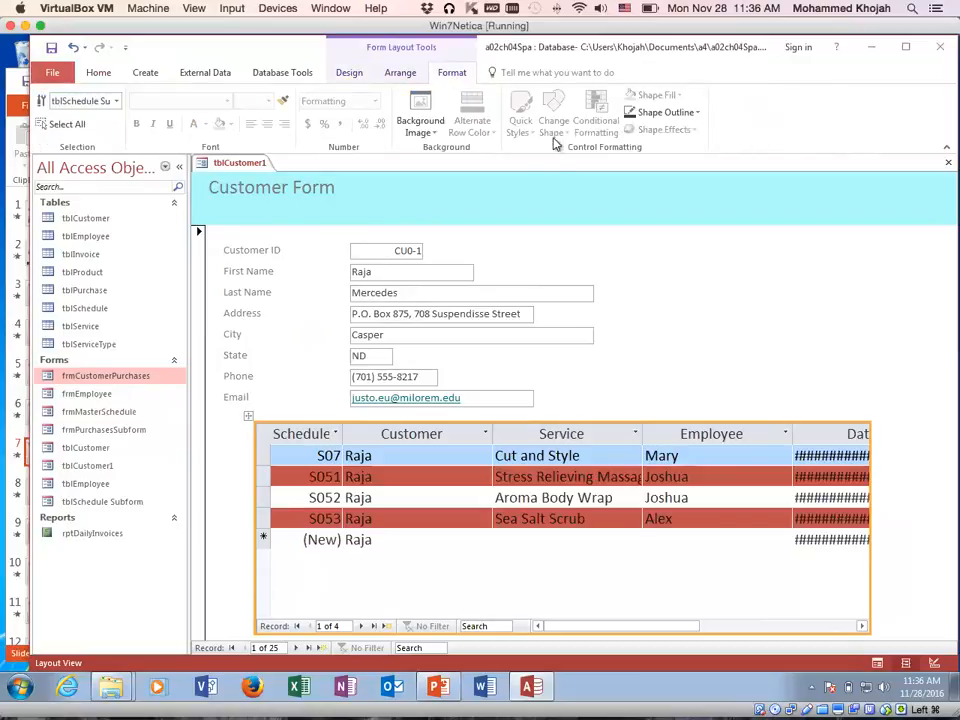
{"action": "left_click", "coordinate": [402, 80]}
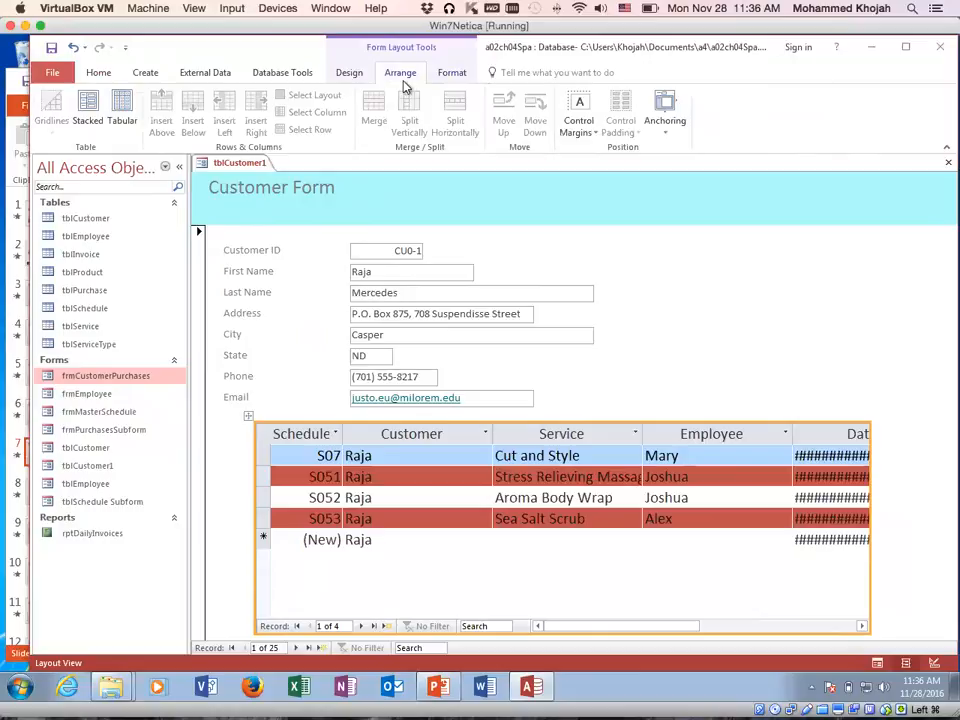
{"action": "left_click", "coordinate": [349, 72]}
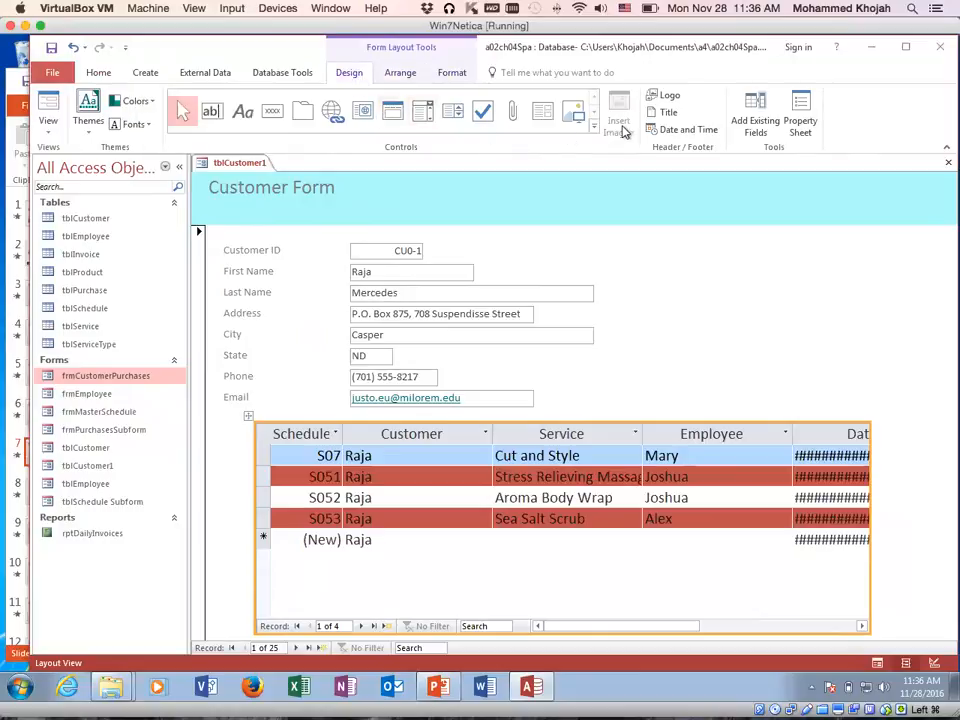
{"action": "left_click", "coordinate": [645, 275]}
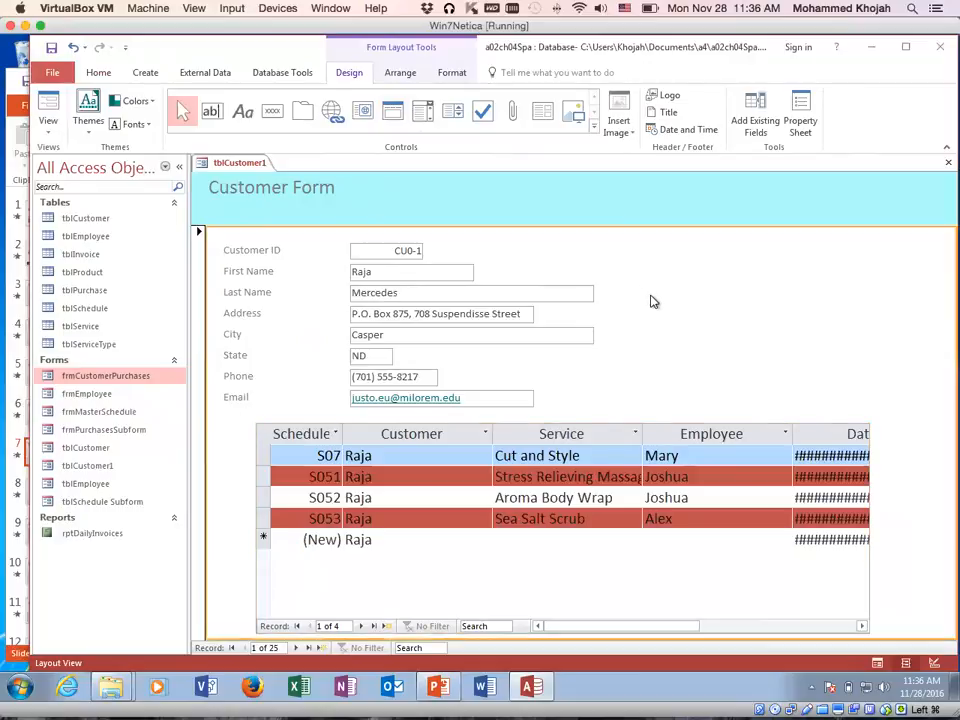
{"action": "left_click", "coordinate": [620, 128]}
{"action": "left_click", "coordinate": [676, 276]}
{"action": "left_click", "coordinate": [688, 527]}
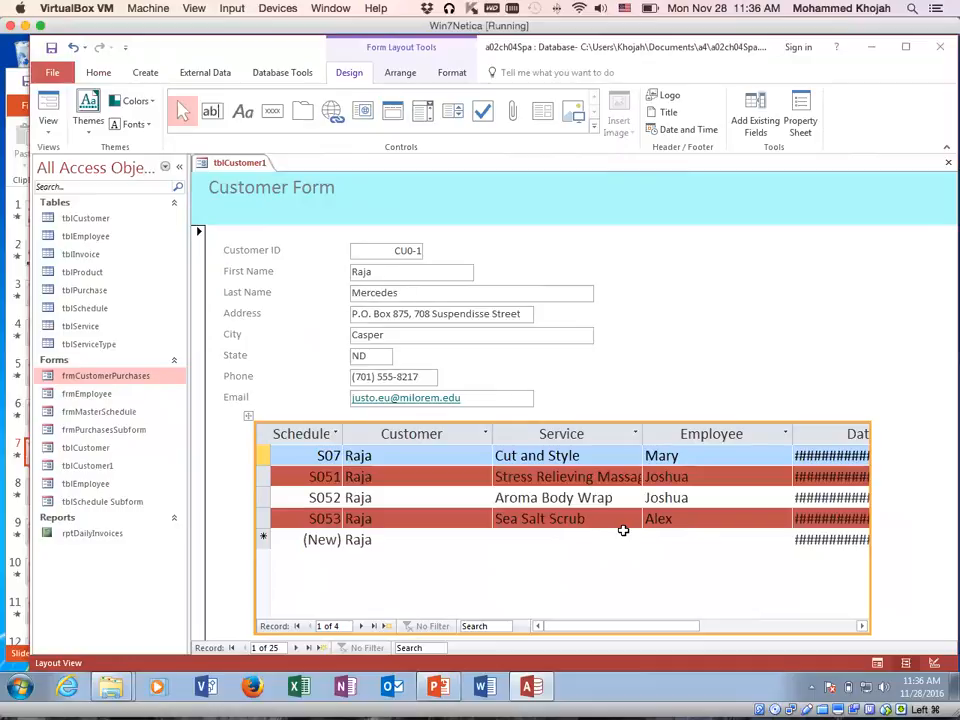
{"action": "left_click", "coordinate": [510, 540]}
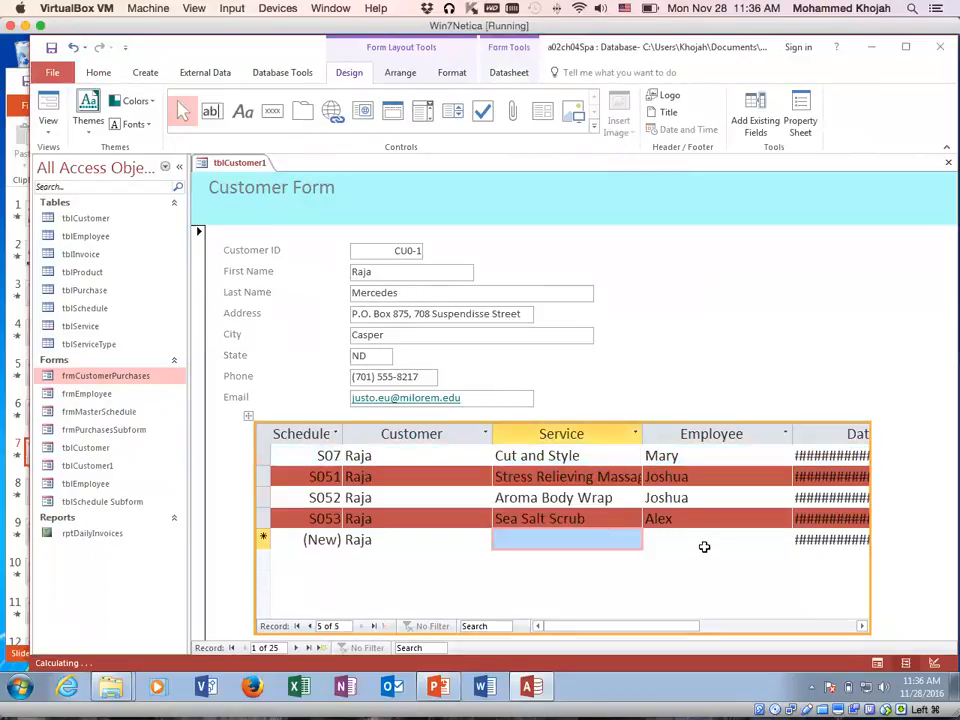
{"action": "left_click", "coordinate": [650, 518]}
{"action": "left_click", "coordinate": [605, 531]}
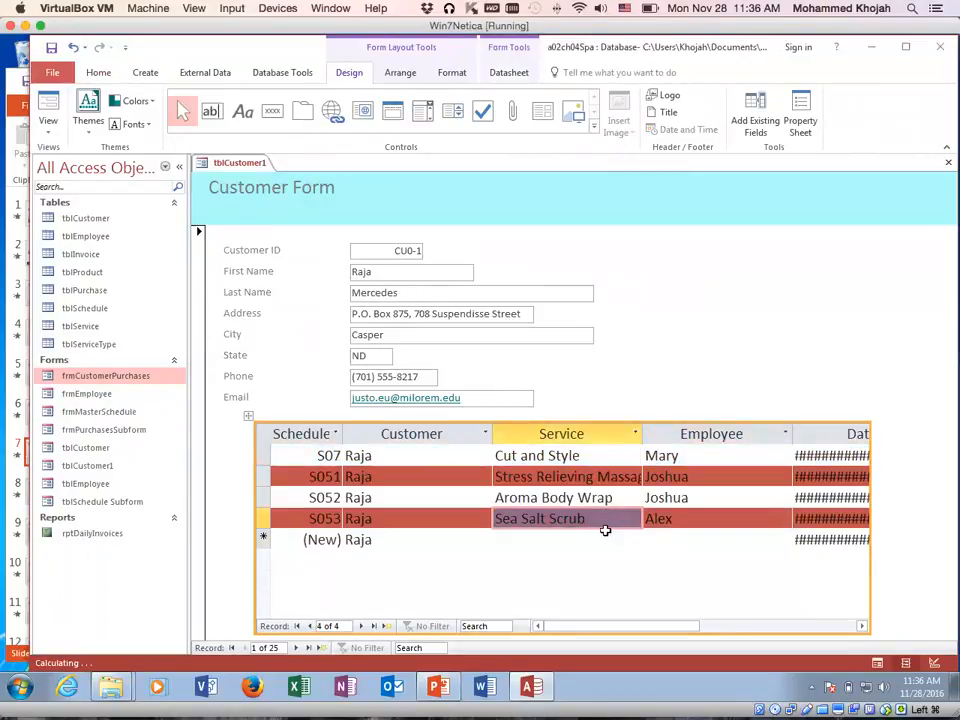
Step: Insert the a02ch04Spa image from the a4 documents folder into the customer form's detail section
{"action": "left_click", "coordinate": [673, 309]}
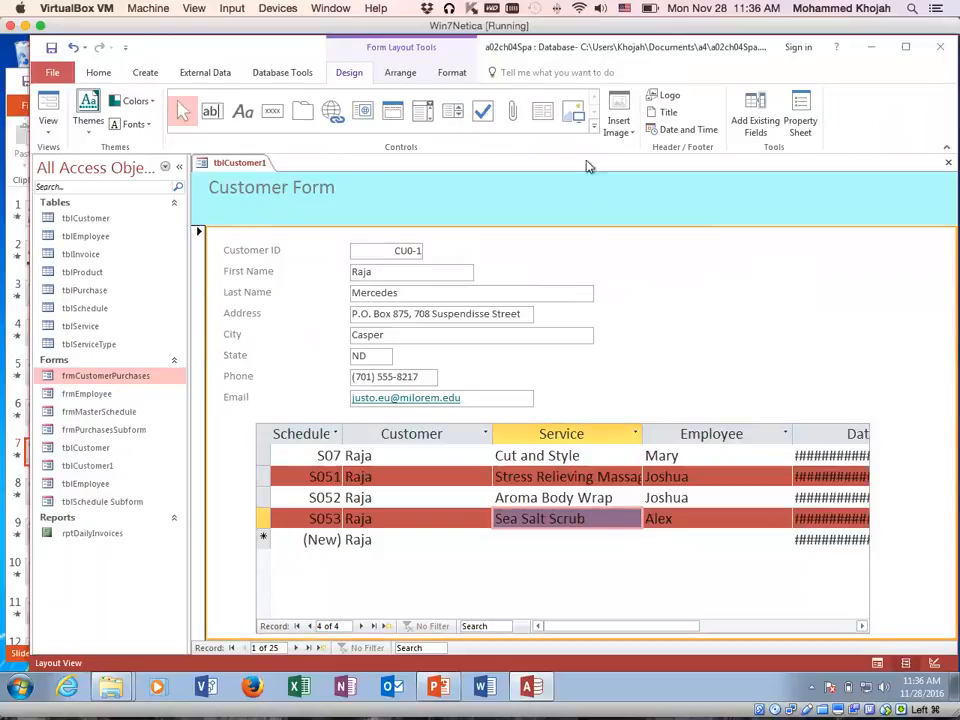
{"action": "left_click", "coordinate": [628, 128]}
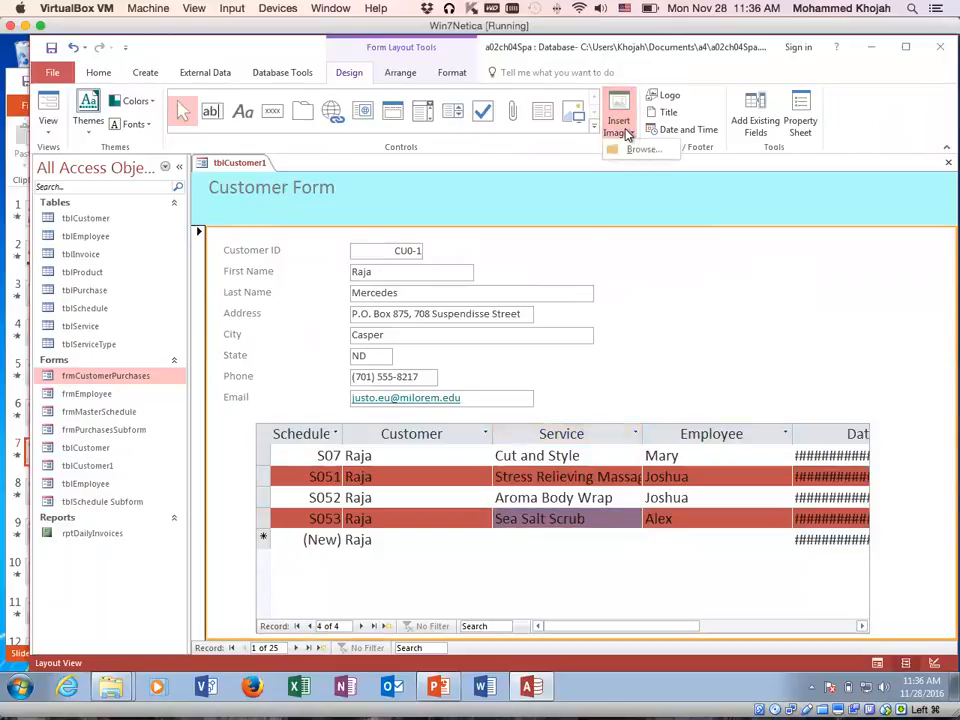
{"action": "left_click", "coordinate": [638, 149]}
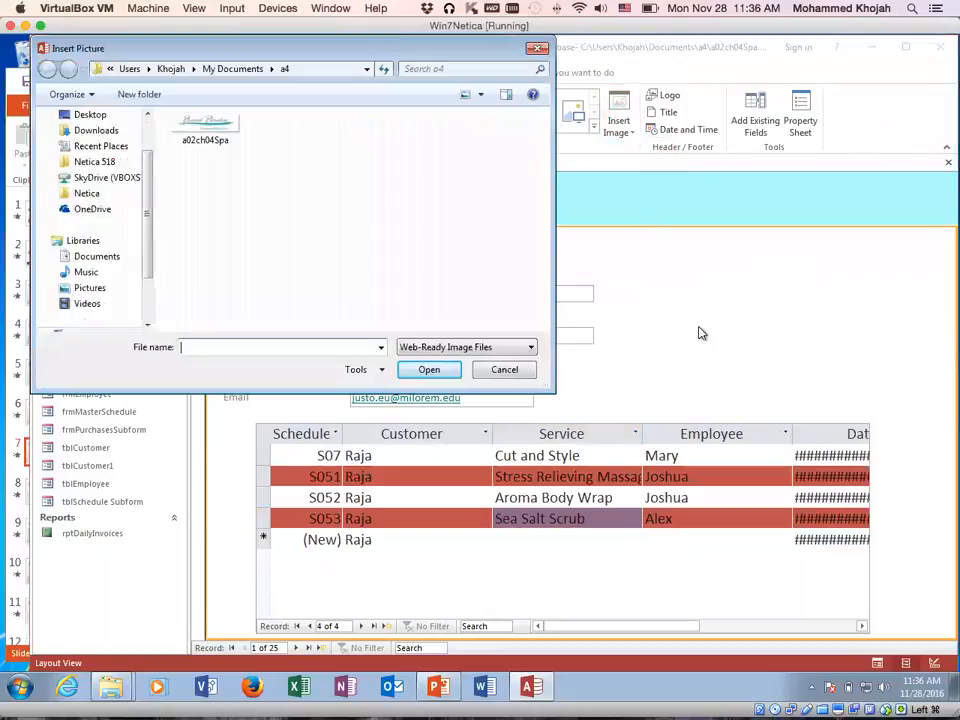
{"action": "left_click", "coordinate": [206, 130]}
{"action": "left_click", "coordinate": [424, 370]}
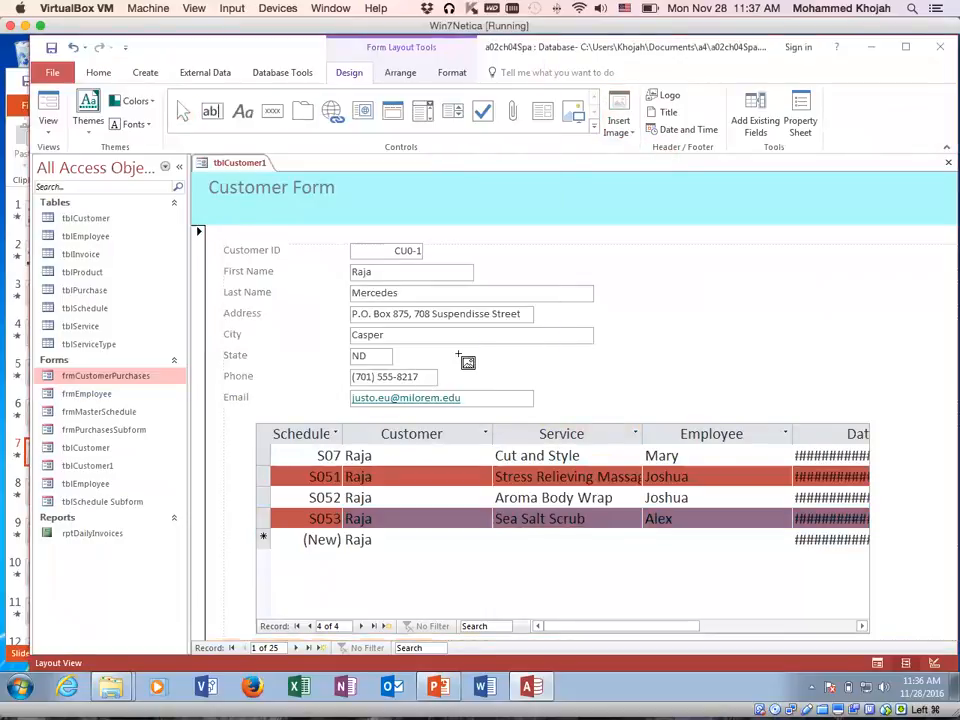
{"action": "left_click", "coordinate": [823, 347]}
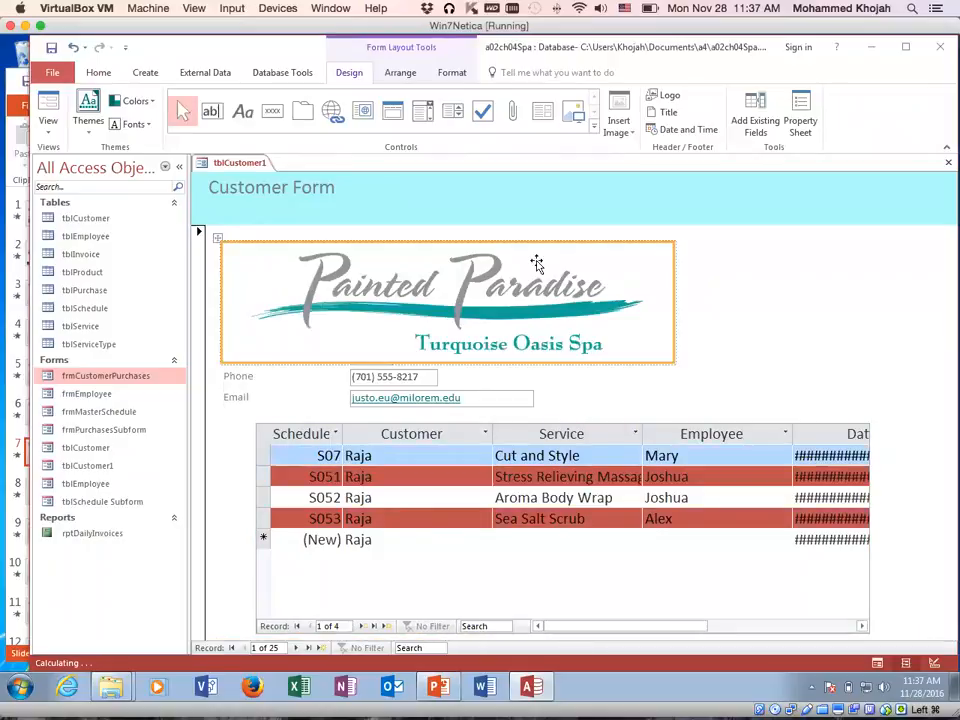
Step: Shrink the spa logo proportionally and place it in the empty area beside the customer fields, above the schedule subform
{"action": "left_click_drag", "start_coordinate": [516, 260], "coordinate": [701, 303]}
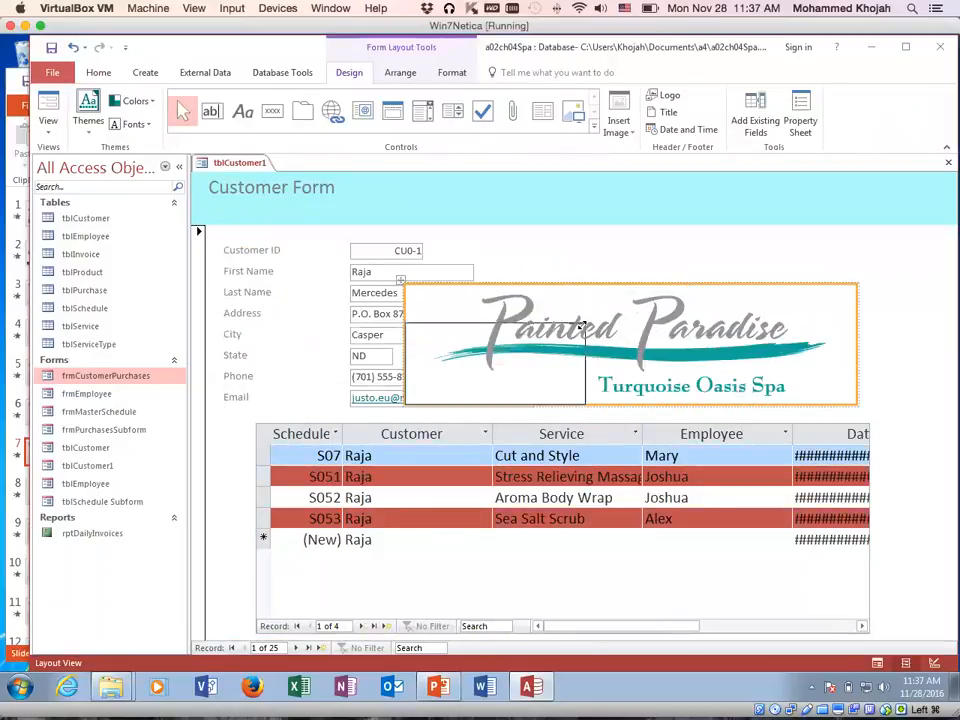
{"action": "left_click_drag", "start_coordinate": [855, 285], "coordinate": [685, 340]}
{"action": "mouse_move", "coordinate": [554, 360]}
{"action": "left_mouse_down"}
{"action": "mouse_move", "coordinate": [761, 304]}
{"action": "mouse_move", "coordinate": [780, 285]}
{"action": "left_mouse_up"}
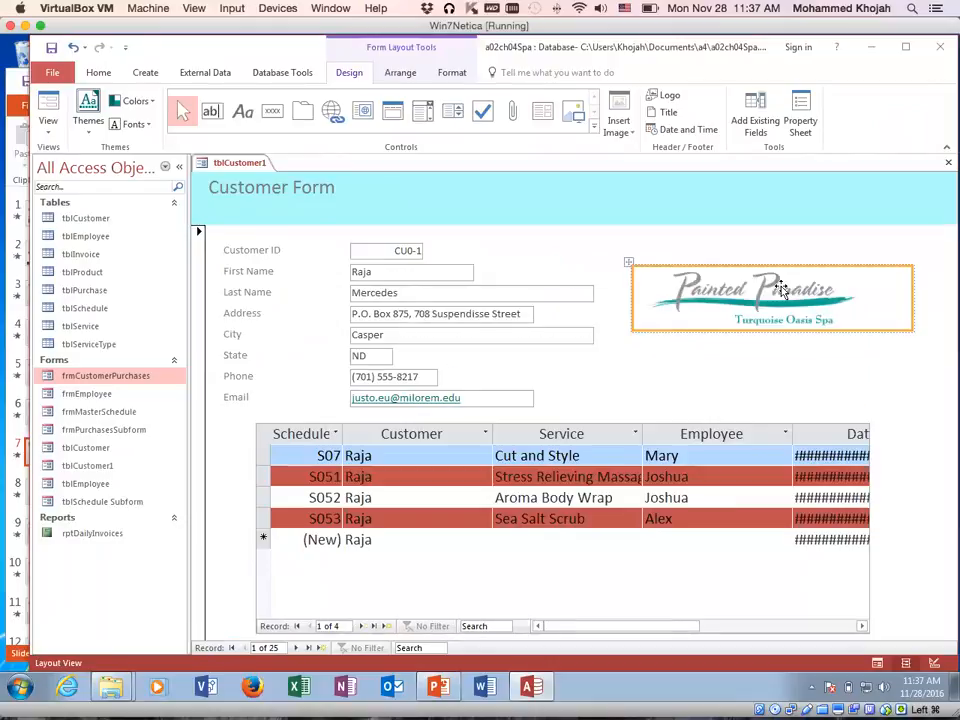
Step: View the customer form in Form View and close it, saving the changes to tblCustomer1 and tblSchedule Subform
{"action": "left_click", "coordinate": [55, 128]}
{"action": "left_click", "coordinate": [85, 155]}
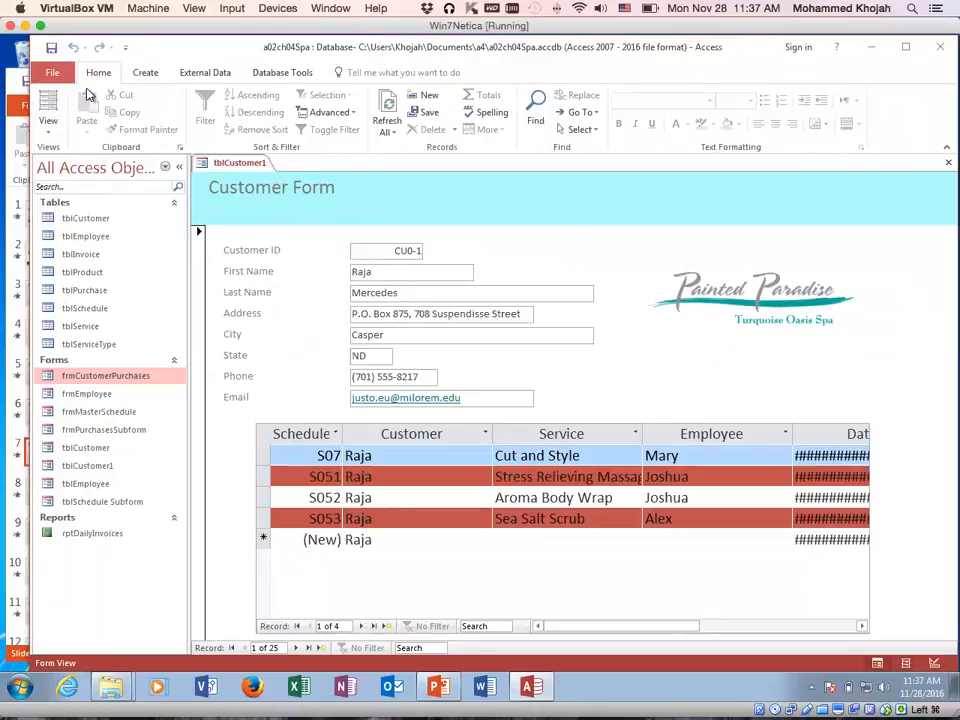
{"action": "left_click", "coordinate": [52, 73]}
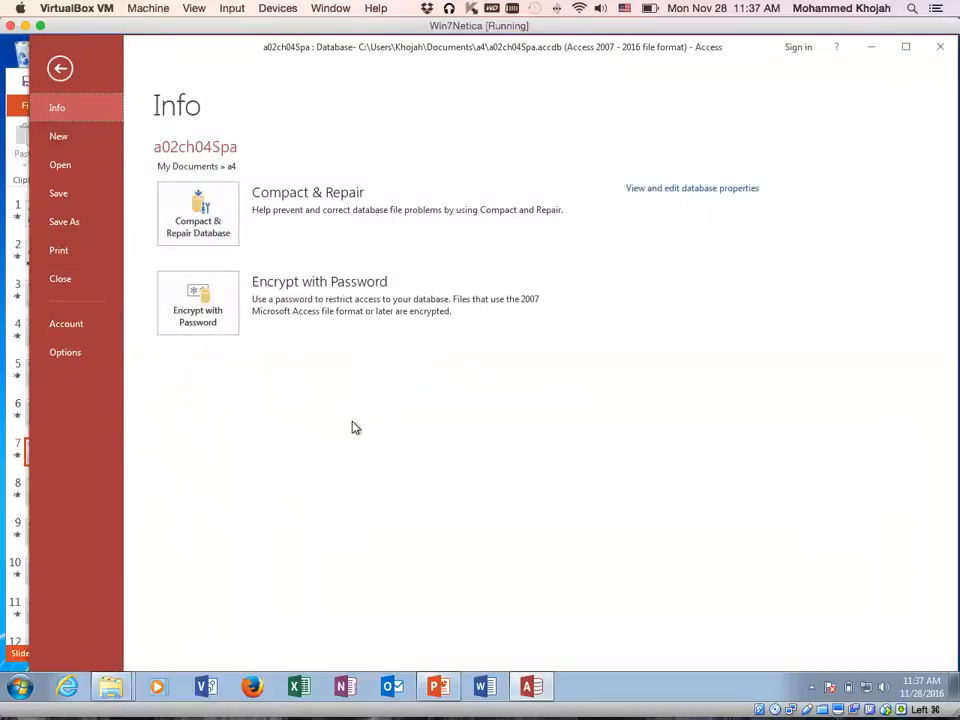
{"action": "left_click", "coordinate": [61, 70]}
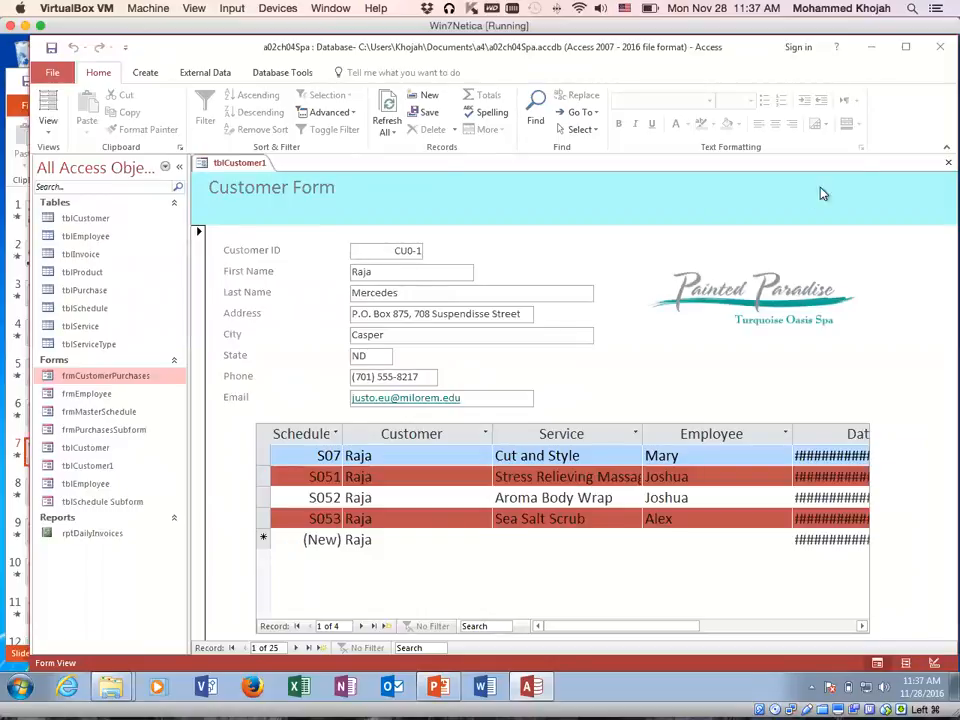
{"action": "left_click", "coordinate": [946, 163]}
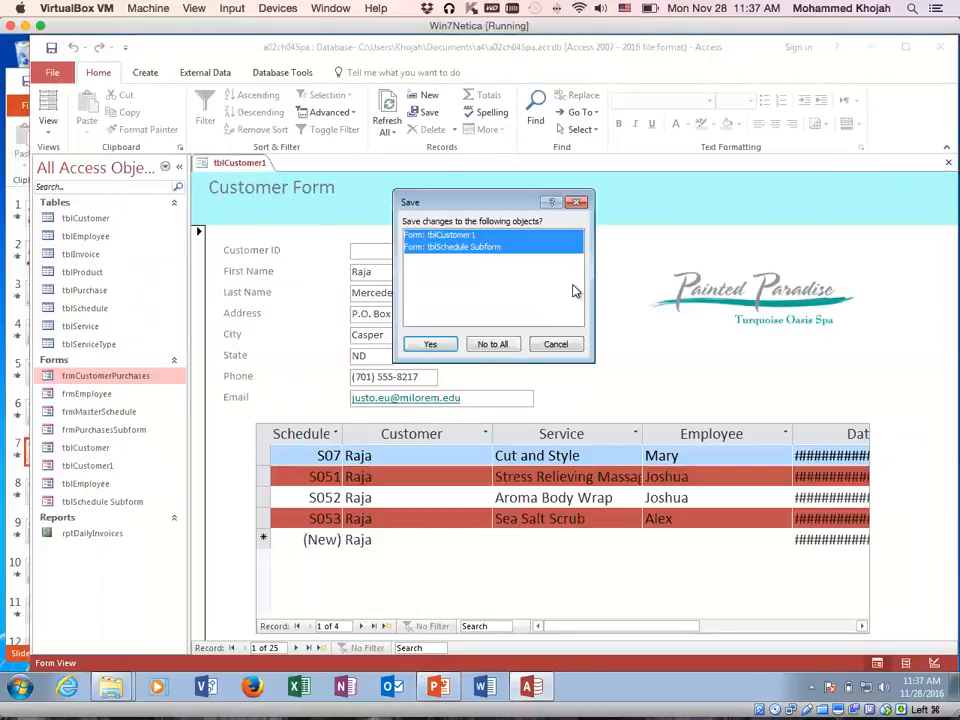
{"action": "left_click", "coordinate": [430, 345]}
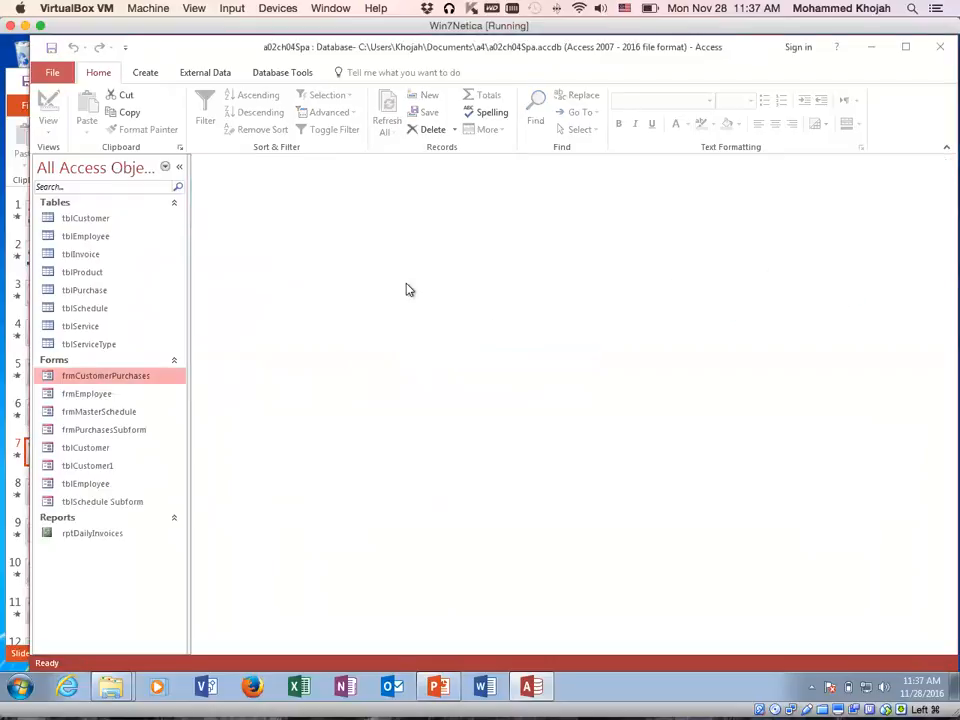
Step: Open the rptDailyInvoices report and look across its columns from the invoice date to the invoice total
{"action": "left_click_drag", "start_coordinate": [183, 50], "coordinate": [178, 50]}
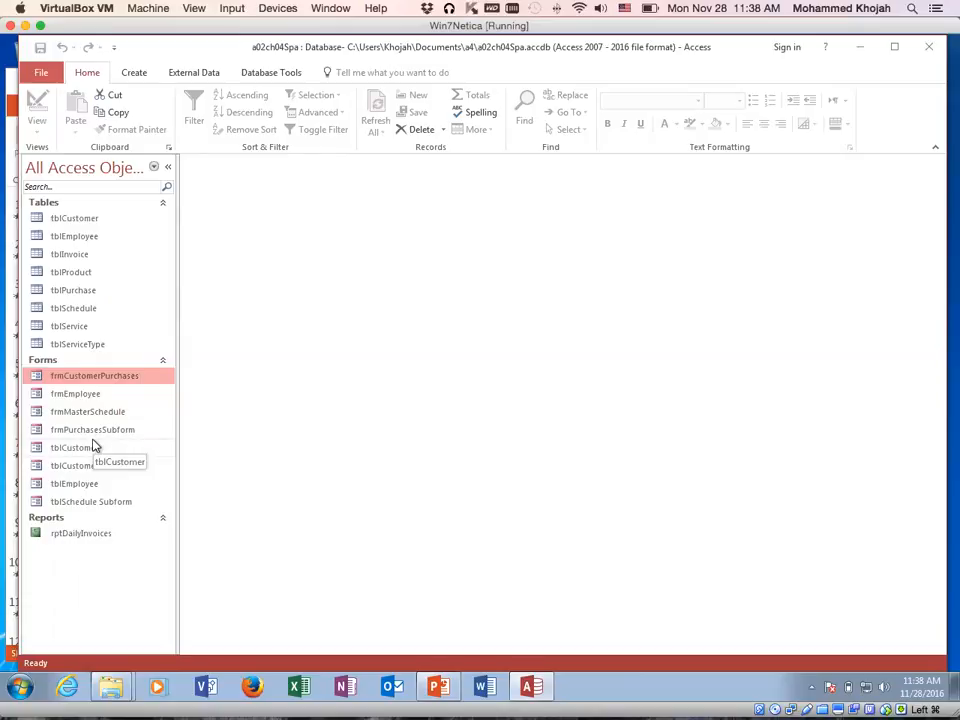
{"action": "left_click", "coordinate": [130, 76]}
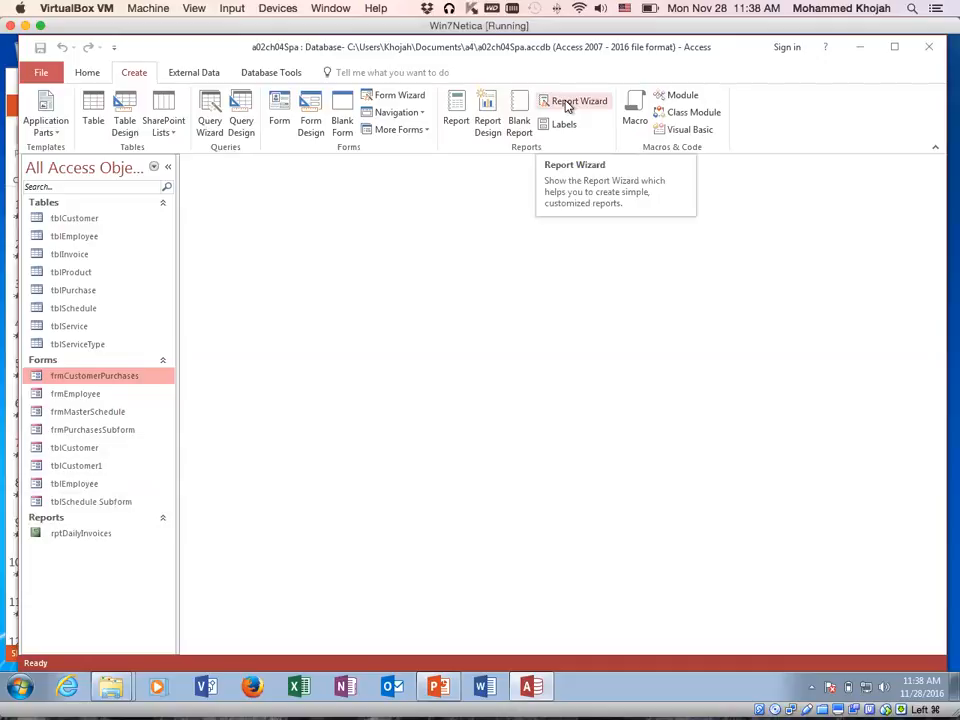
{"action": "double_click", "coordinate": [75, 535]}
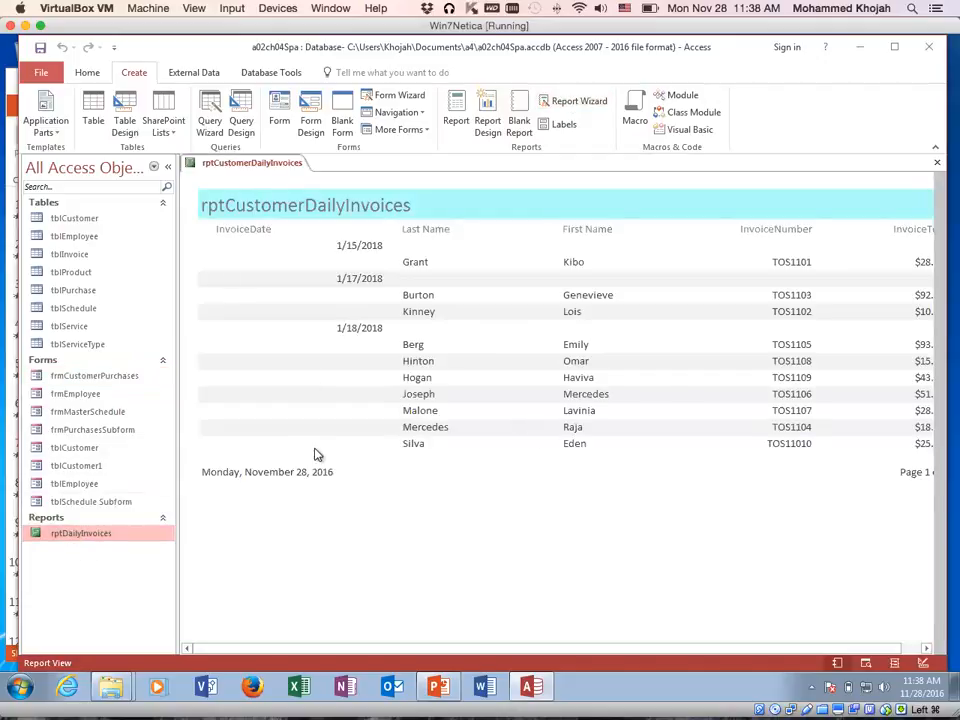
{"action": "left_click_drag", "start_coordinate": [461, 650], "coordinate": [597, 658]}
{"action": "left_click_drag", "start_coordinate": [514, 653], "coordinate": [644, 653]}
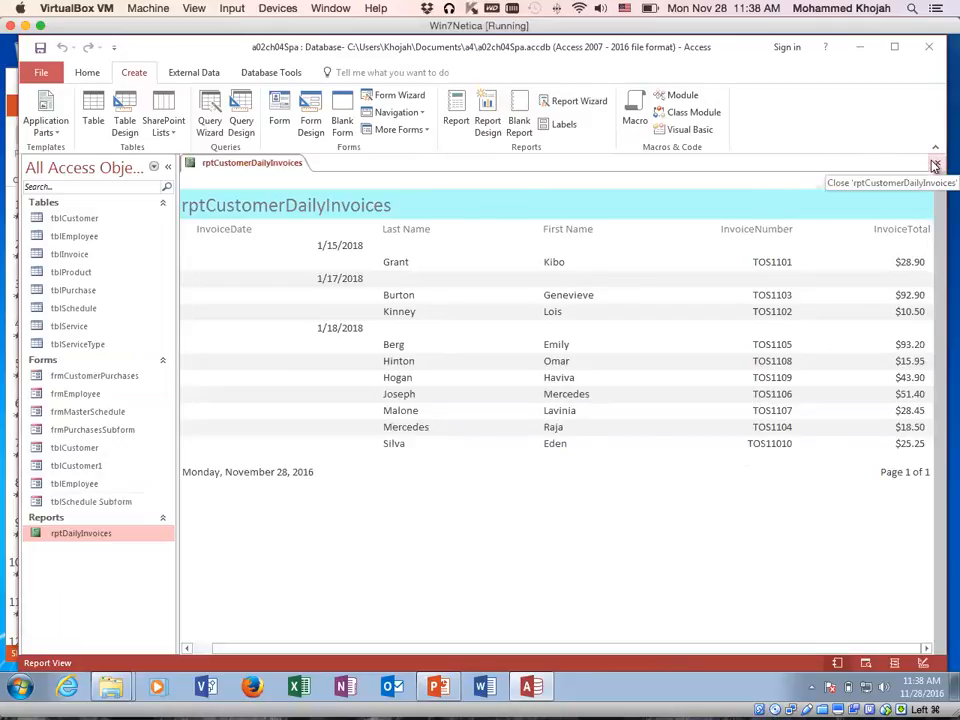
{"action": "left_click", "coordinate": [401, 293]}
{"action": "left_click", "coordinate": [362, 280]}
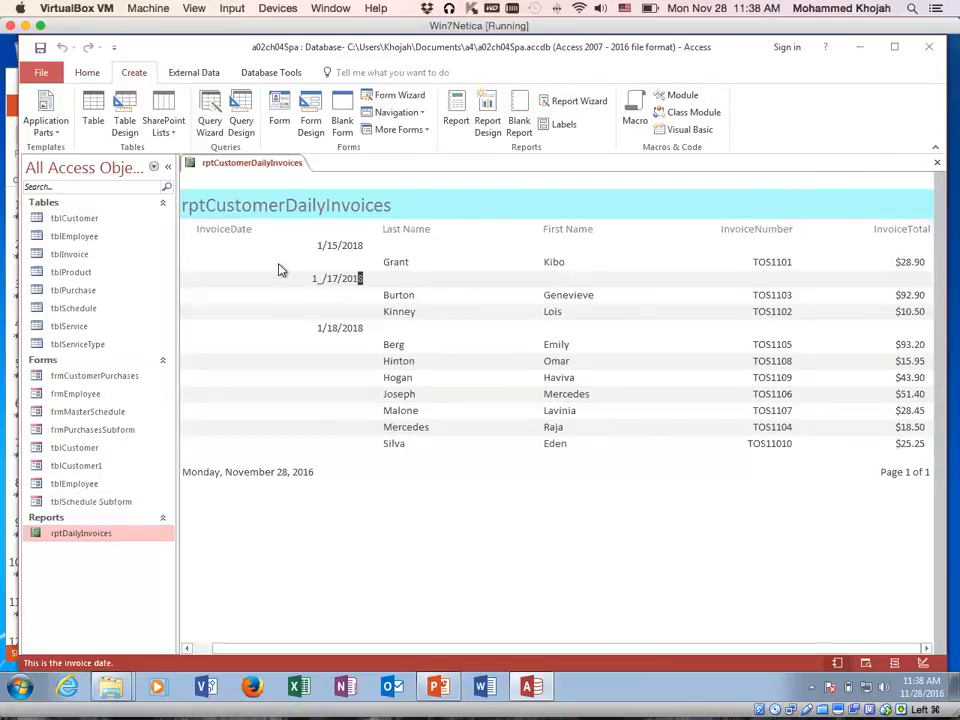
Step: Examine the daily invoices report in Print Preview and close the preview
{"action": "left_click", "coordinate": [87, 72]}
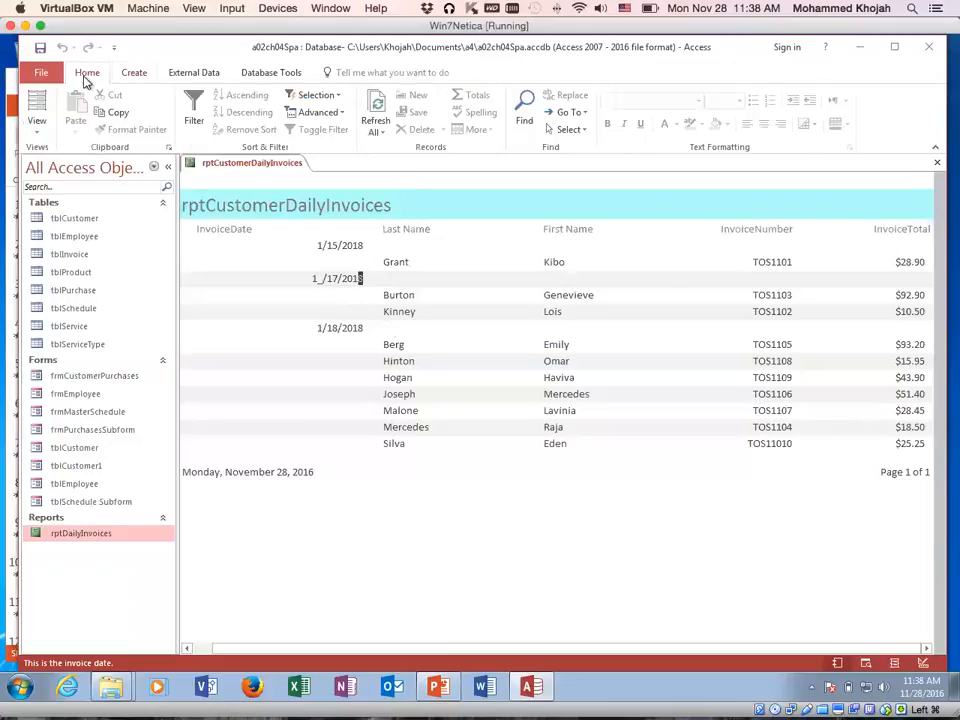
{"action": "left_click", "coordinate": [37, 132]}
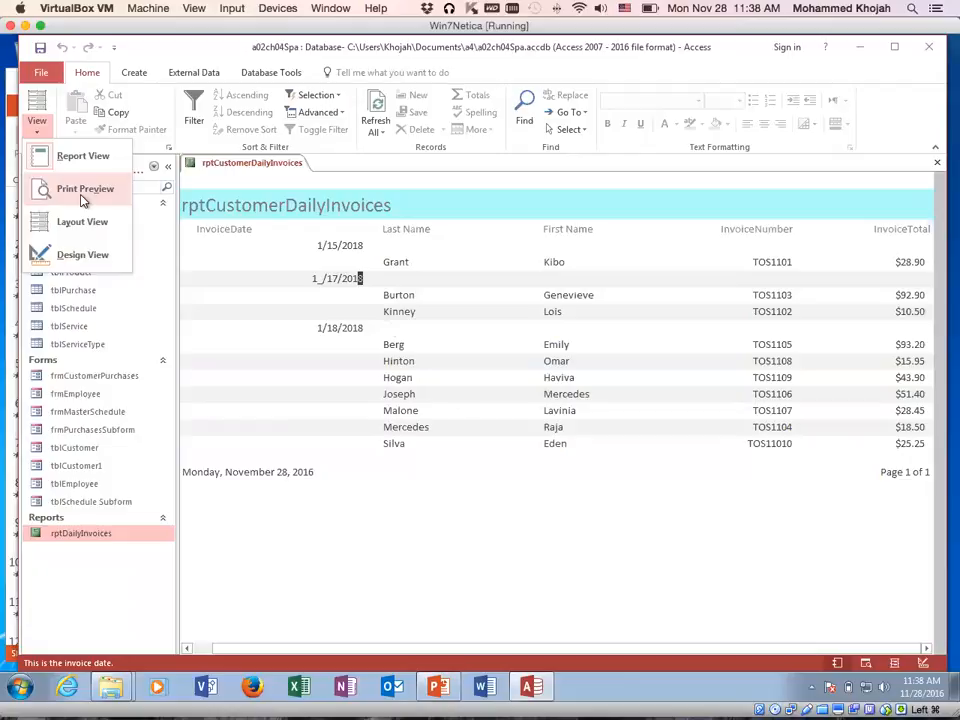
{"action": "left_click", "coordinate": [84, 190]}
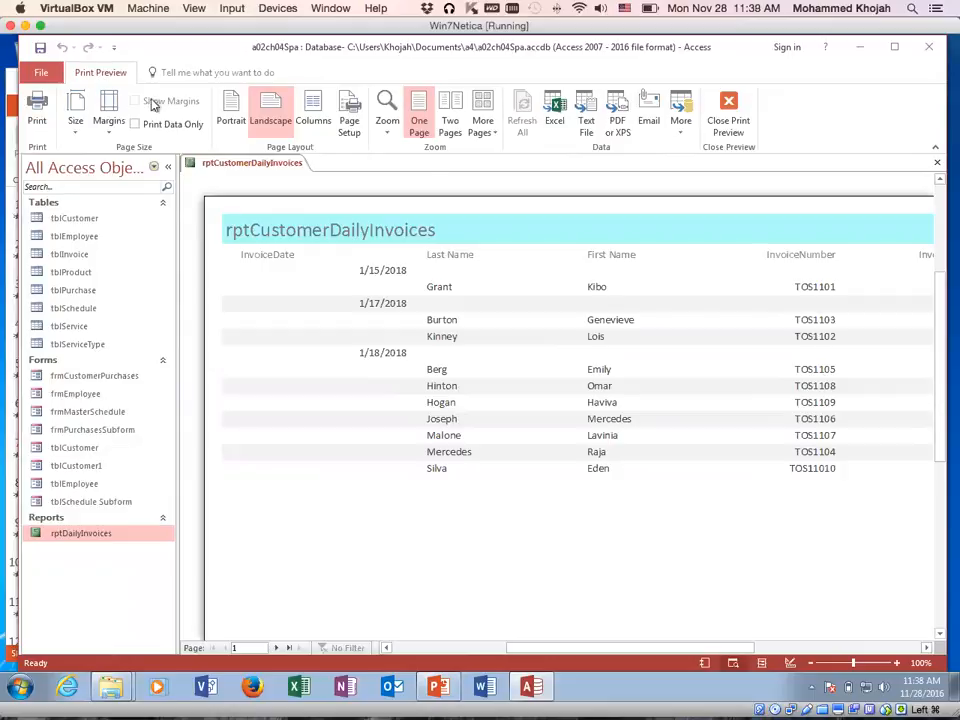
{"action": "left_click", "coordinate": [728, 118]}
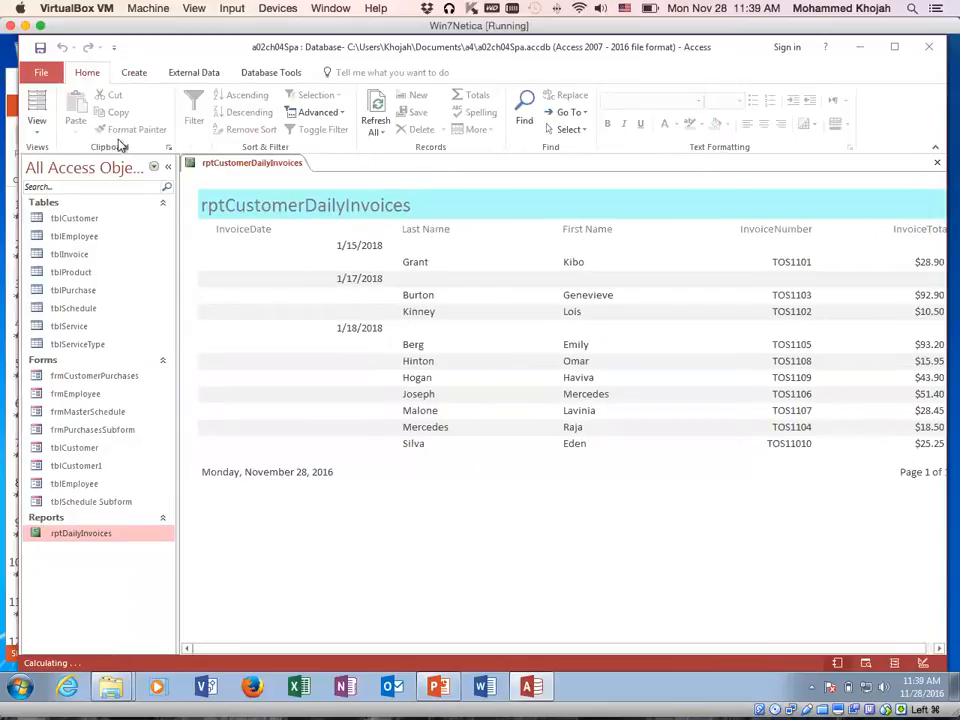
Step: In the report's Design View, add a label about 1.7 inches wide reading "Example" to the report footer
{"action": "left_click", "coordinate": [37, 122]}
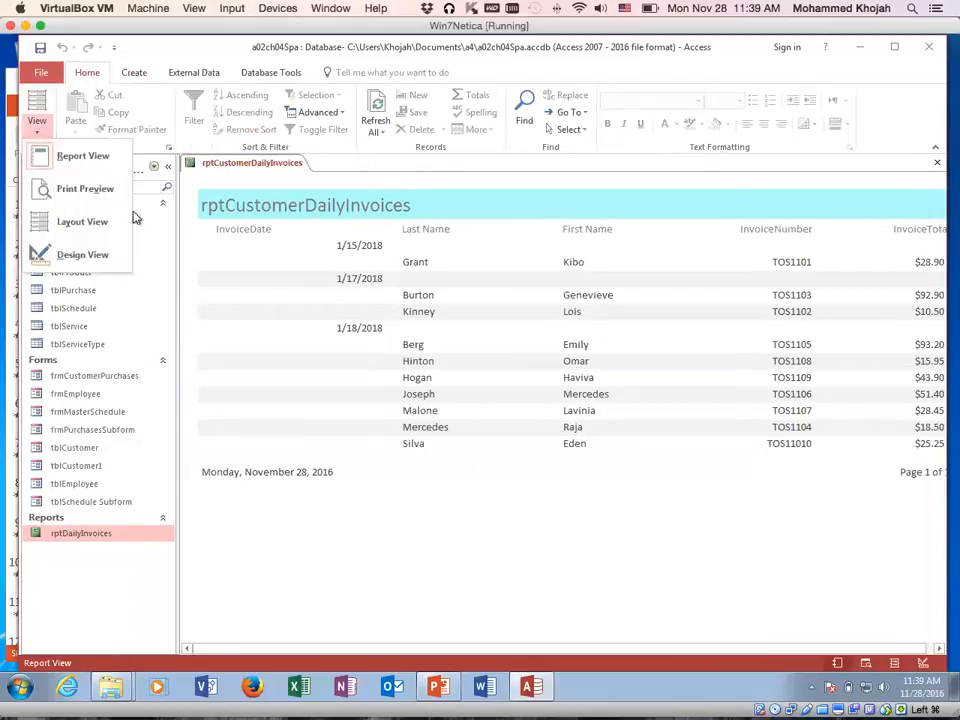
{"action": "left_click", "coordinate": [82, 256]}
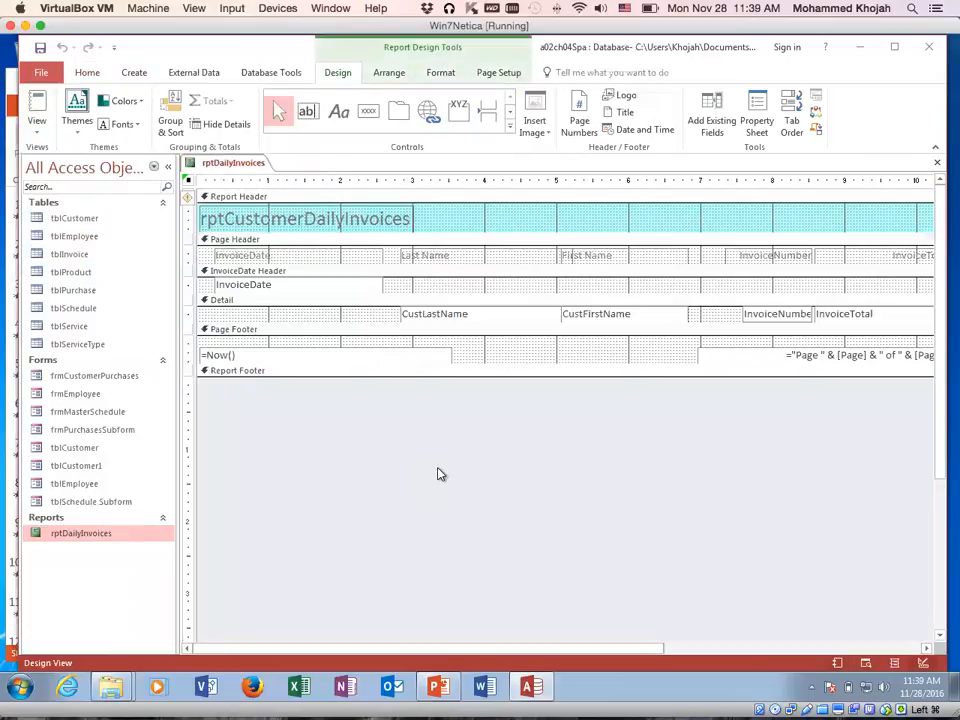
{"action": "left_click", "coordinate": [338, 113]}
{"action": "left_click_drag", "start_coordinate": [210, 388], "coordinate": [331, 413]}
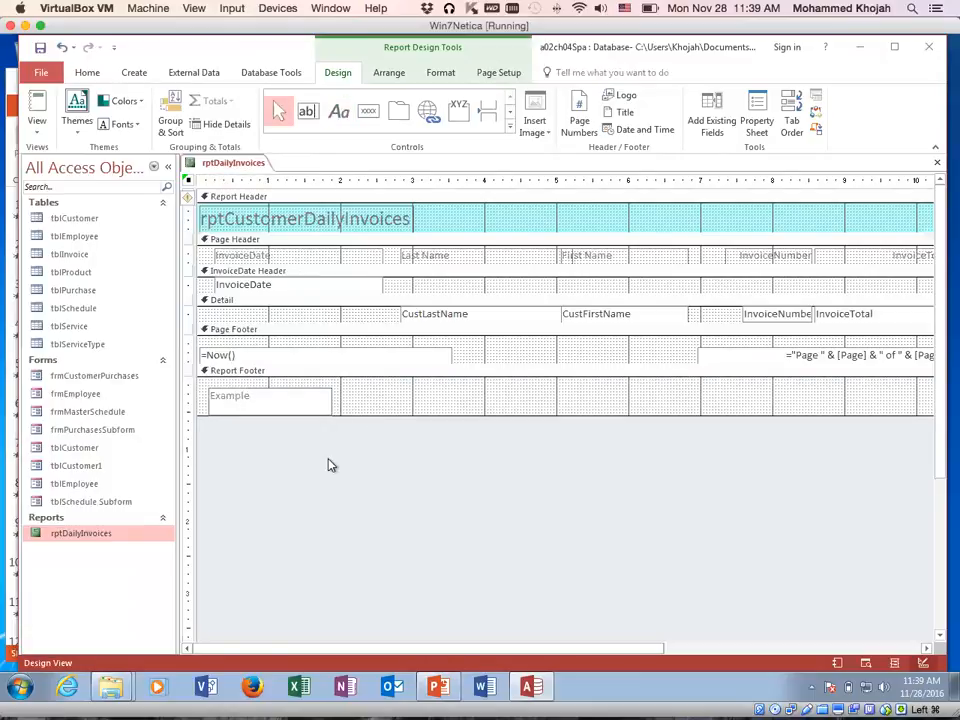
Step: Switch the daily invoices report to Report View and check the Example label in its footer
{"action": "left_click", "coordinate": [36, 123]}
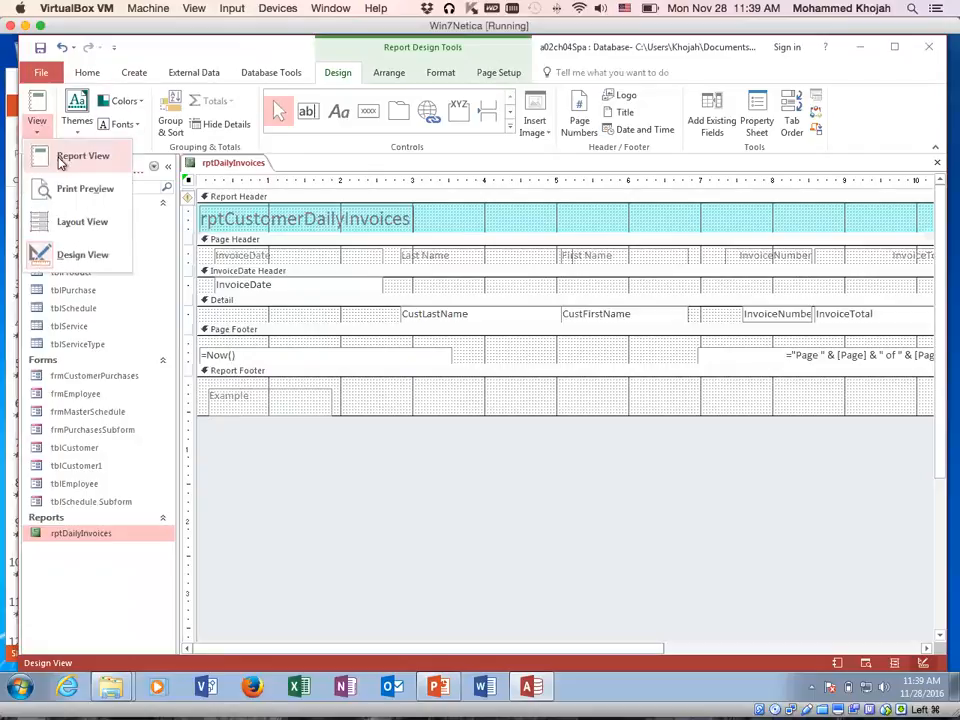
{"action": "left_click", "coordinate": [80, 157]}
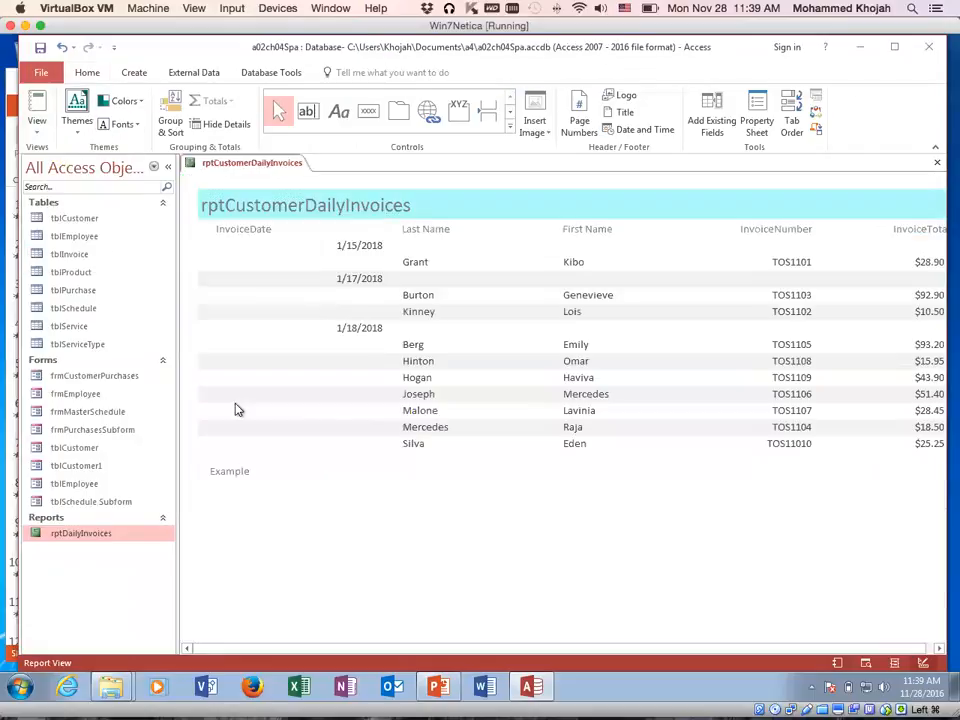
{"action": "left_click", "coordinate": [232, 474]}
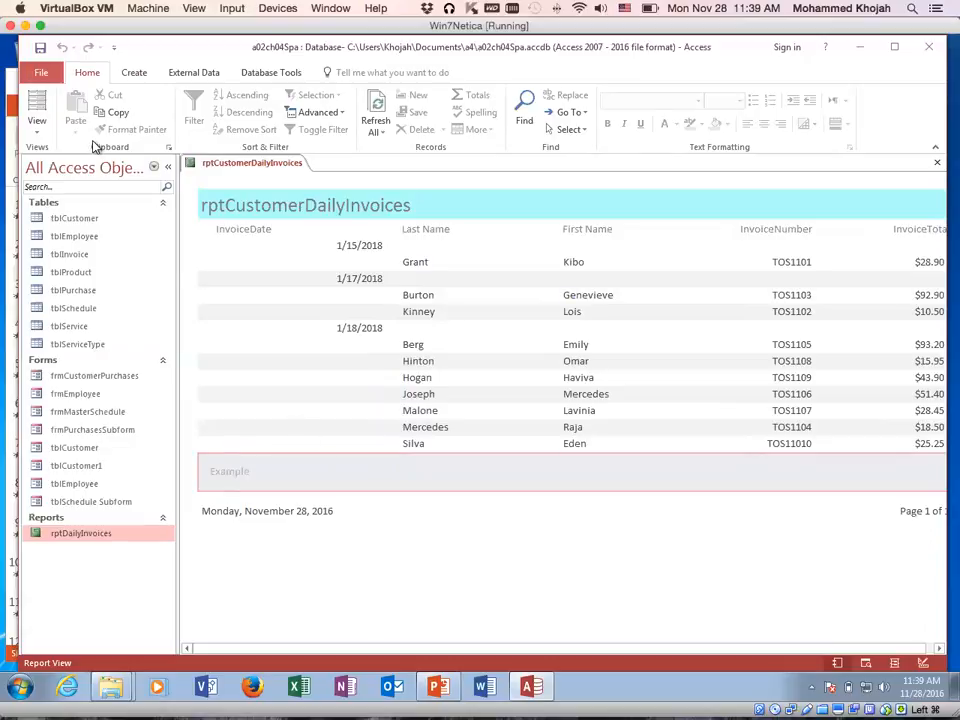
Step: Switch the daily invoices report to Layout View and select the First Name column's values
{"action": "left_click", "coordinate": [37, 124]}
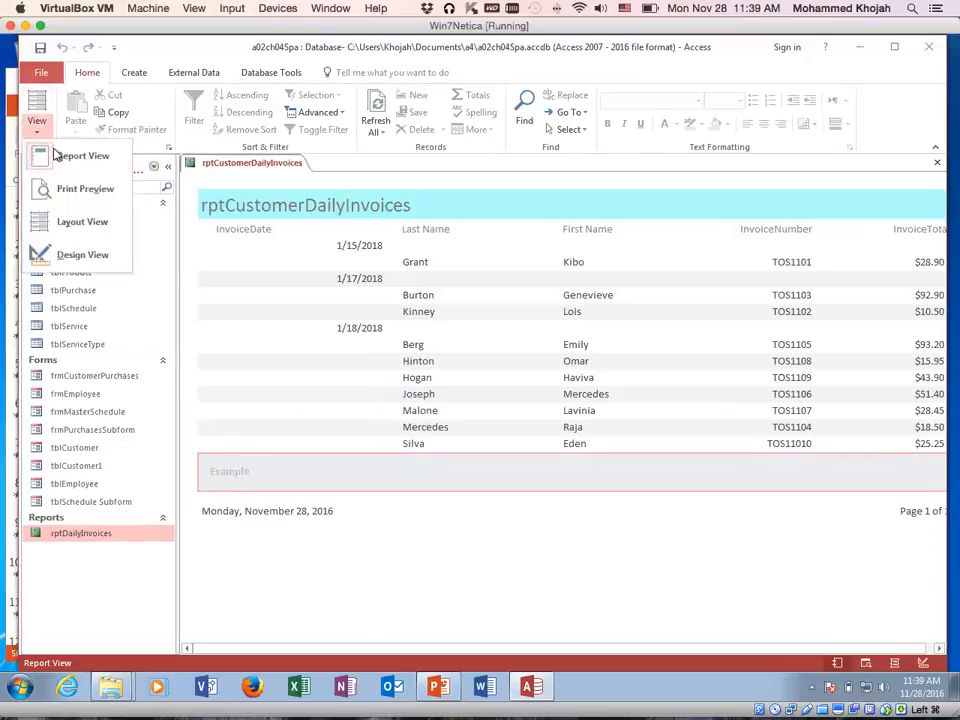
{"action": "left_click", "coordinate": [81, 220]}
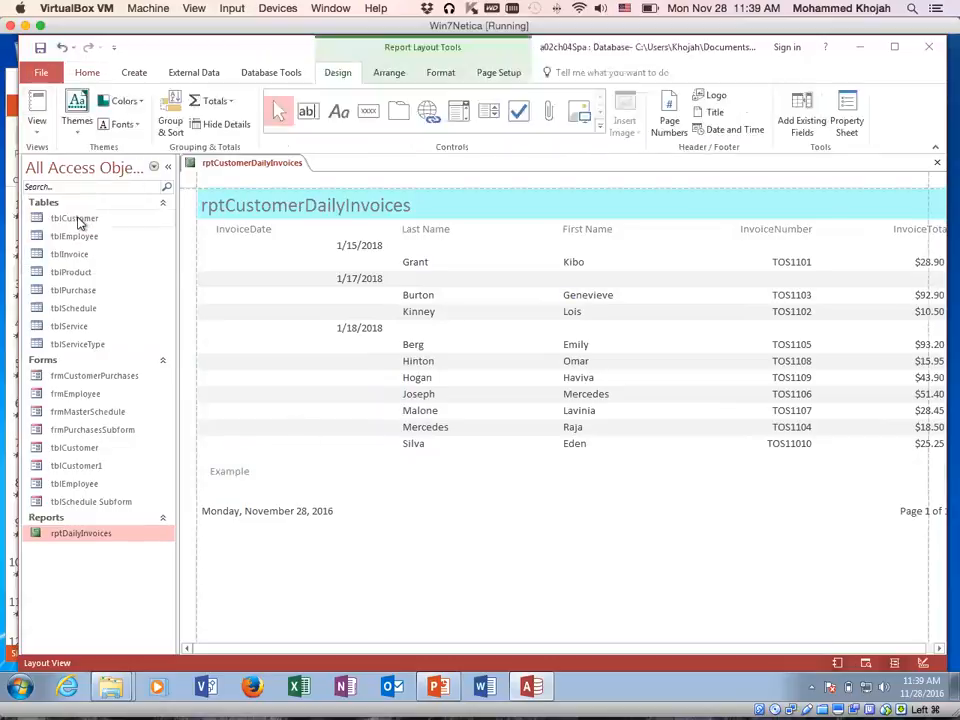
{"action": "left_click", "coordinate": [577, 264]}
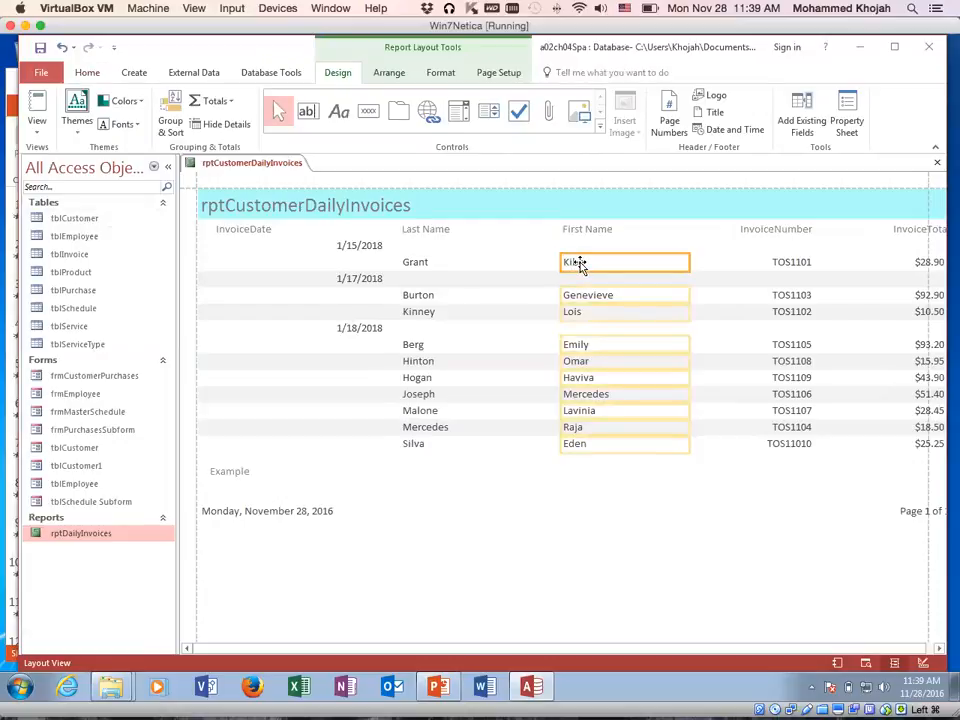
Step: Select the InvoiceTotal values in the daily invoices report and open their conditional formatting rules
{"action": "left_click_drag", "start_coordinate": [538, 648], "coordinate": [710, 650]}
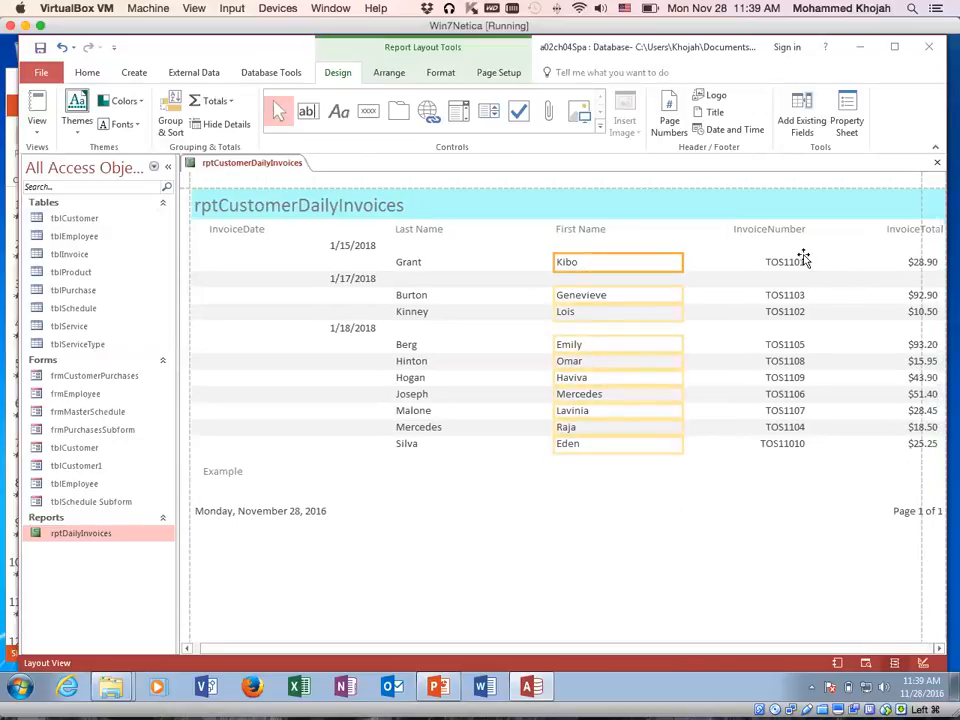
{"action": "left_click", "coordinate": [912, 262]}
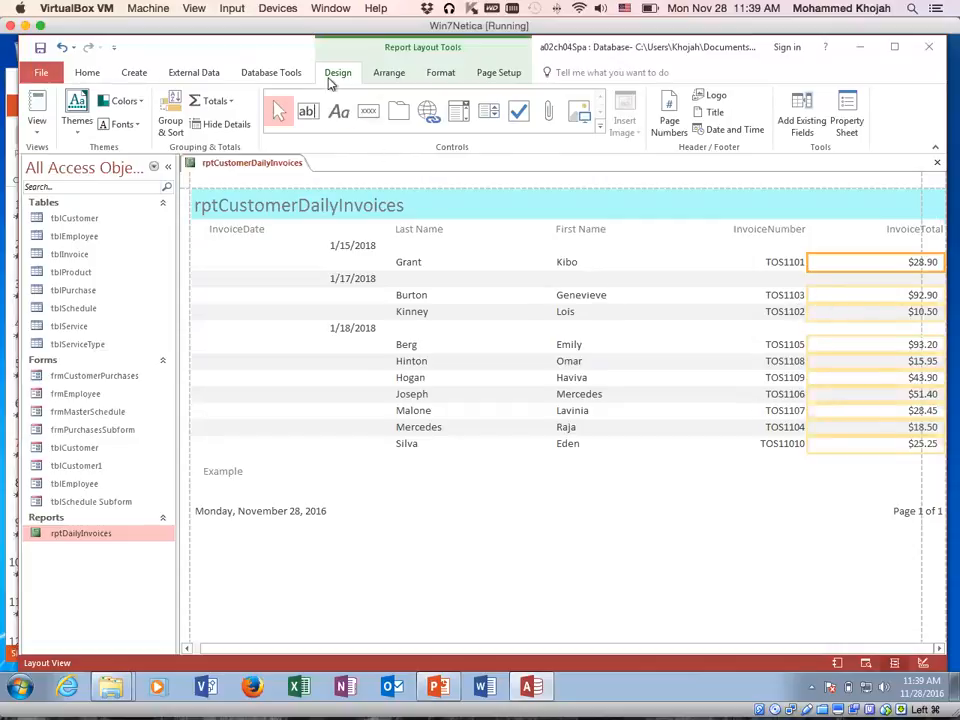
{"action": "left_click", "coordinate": [440, 72]}
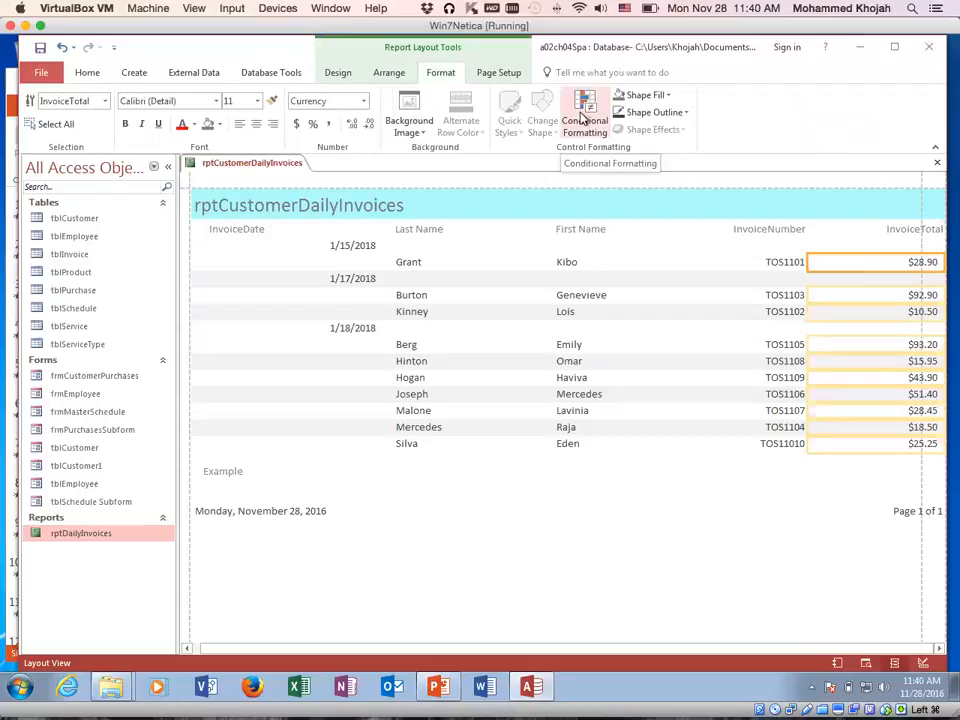
{"action": "left_click", "coordinate": [875, 396]}
{"action": "left_click", "coordinate": [869, 262]}
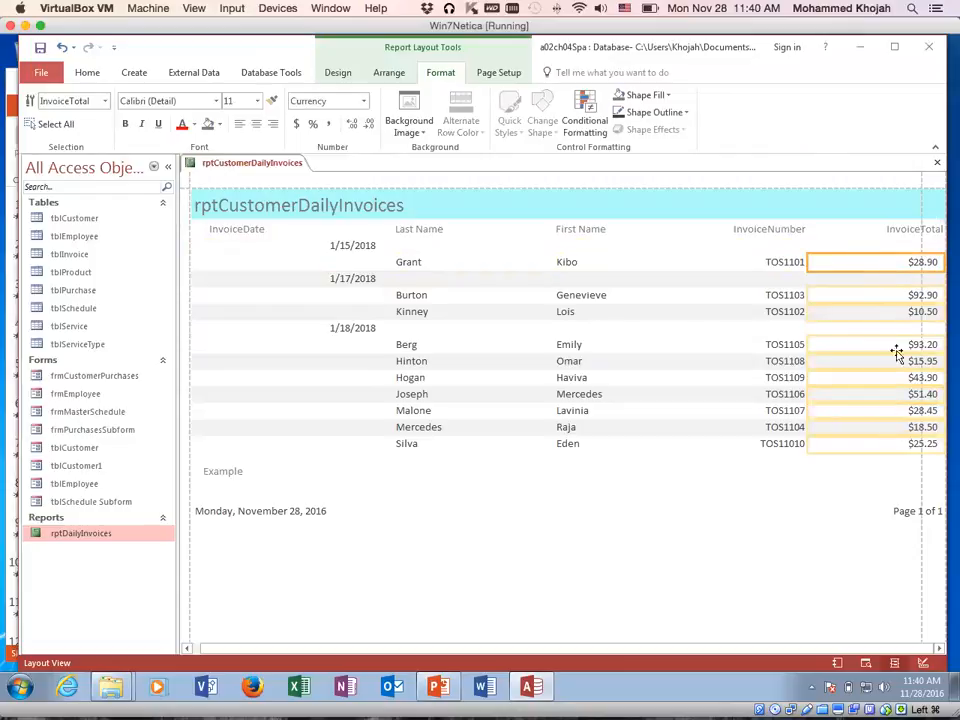
{"action": "left_click", "coordinate": [585, 117]}
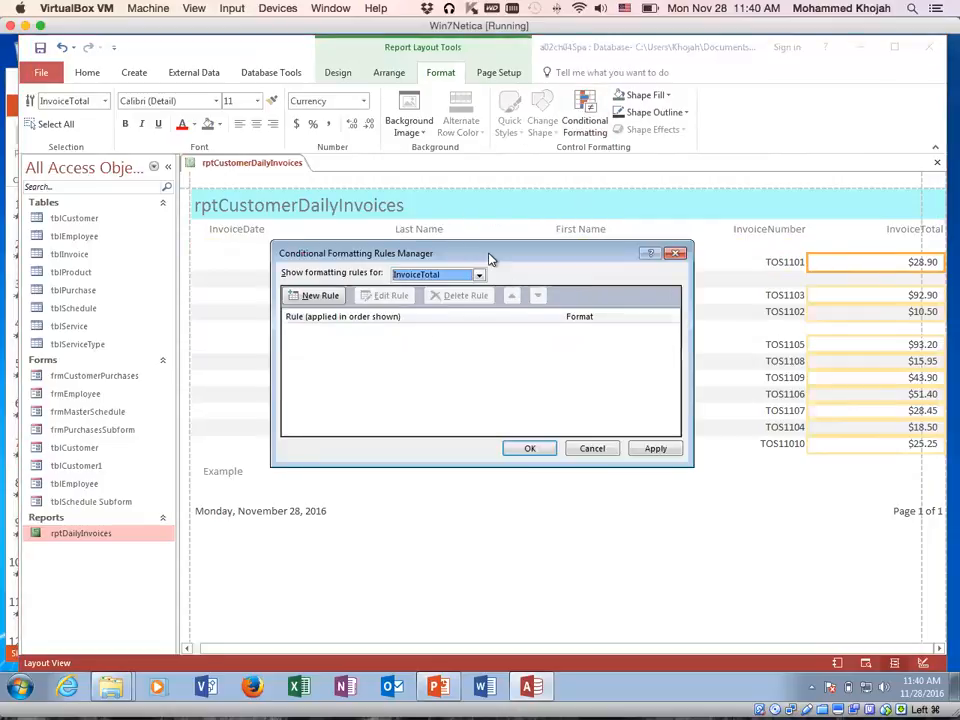
{"action": "left_click_drag", "start_coordinate": [489, 257], "coordinate": [464, 231]}
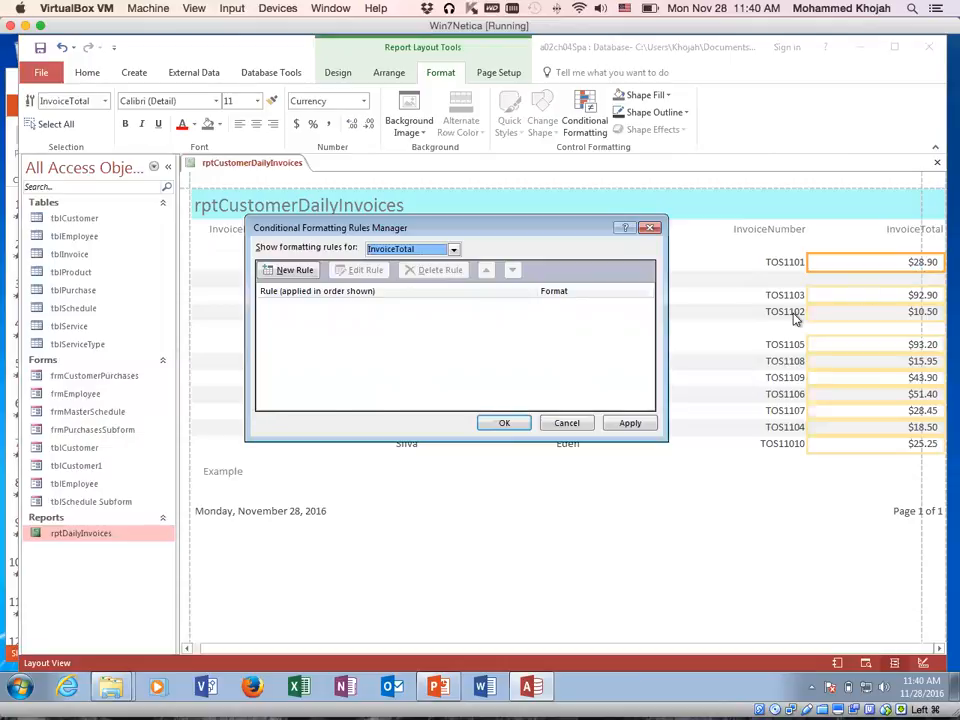
Step: Create a new formatting rule for InvoiceTotal field values greater than 25
{"action": "left_click", "coordinate": [289, 271]}
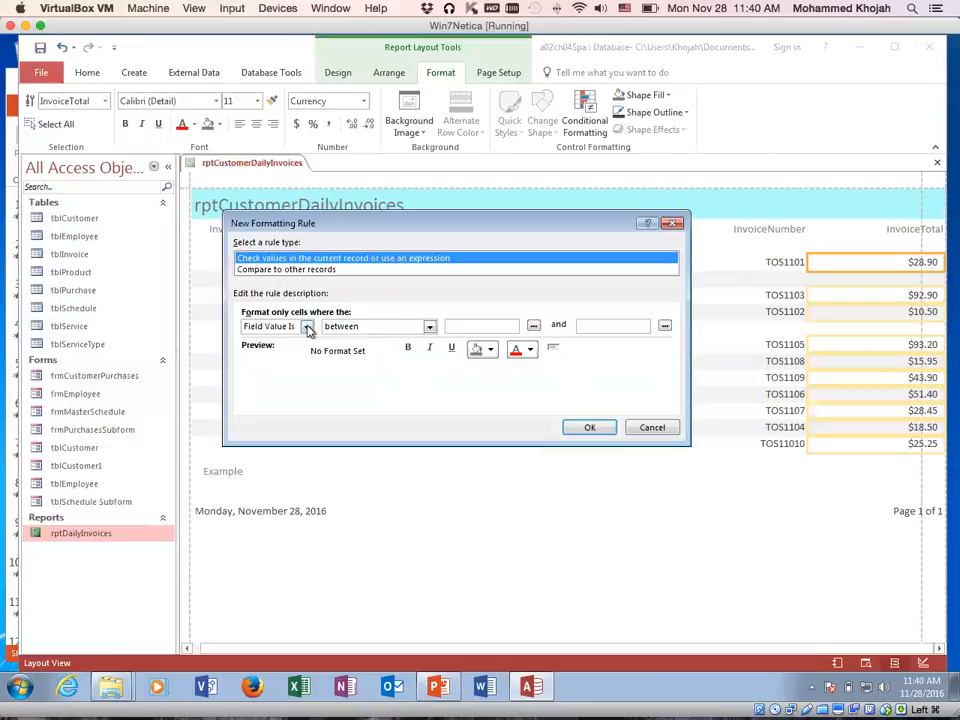
{"action": "left_click", "coordinate": [429, 328]}
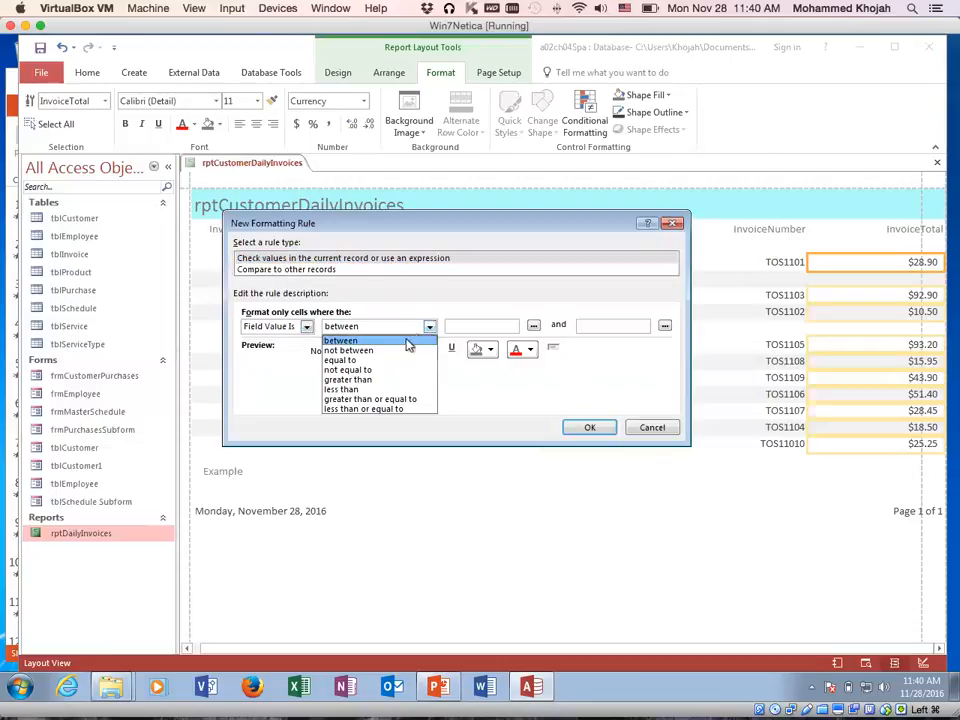
{"action": "left_click", "coordinate": [398, 380]}
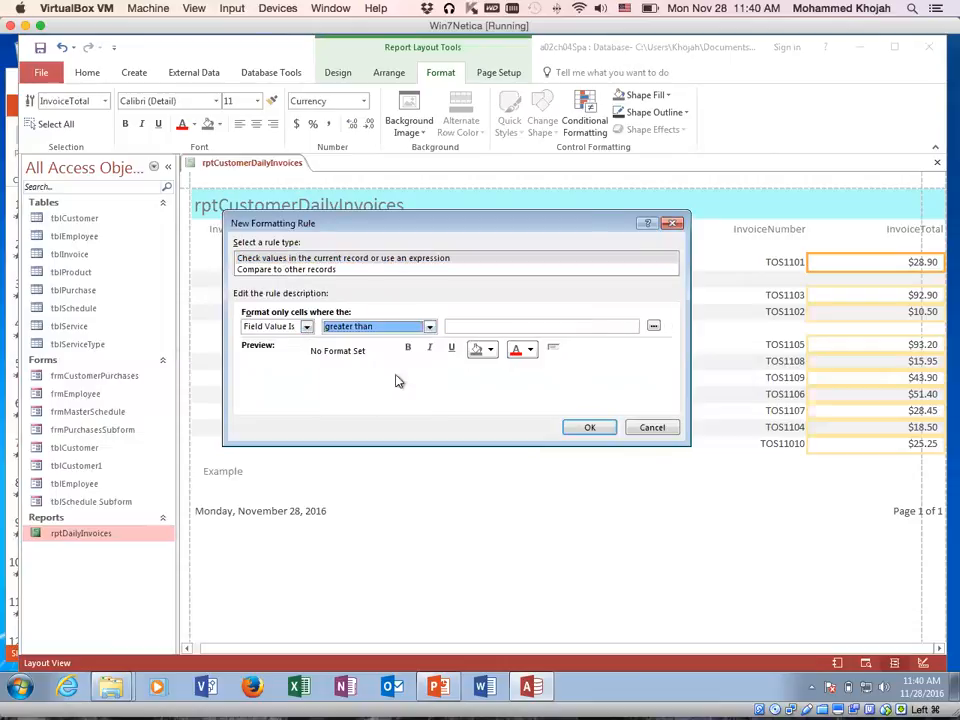
{"action": "left_click", "coordinate": [508, 327]}
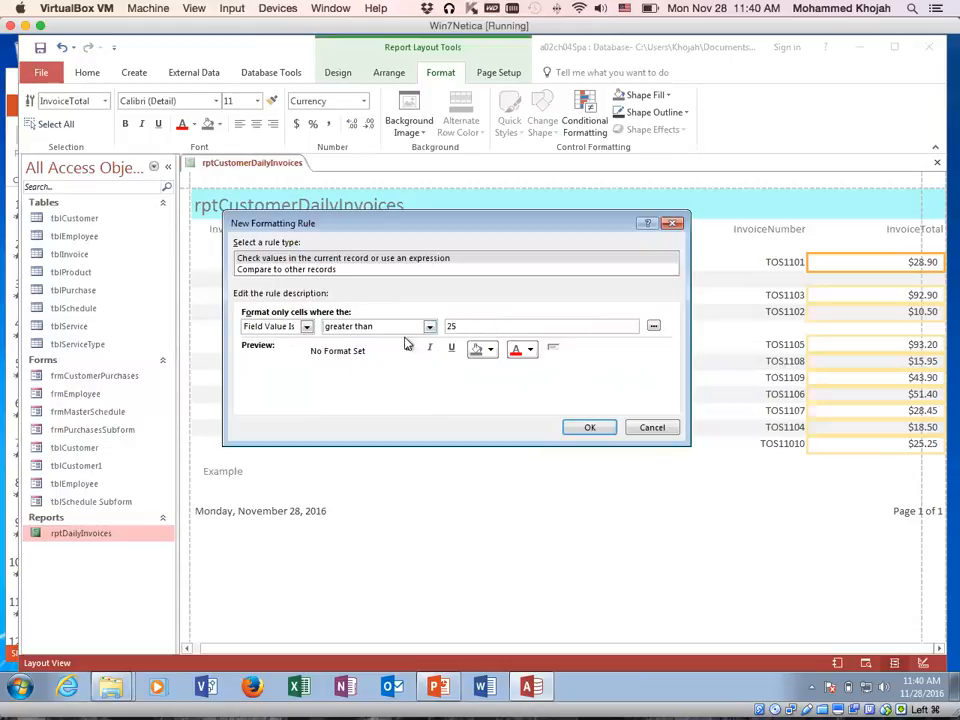
Step: Give the rule a blue fill and red font colour, and apply it to the InvoiceTotal values
{"action": "left_click", "coordinate": [491, 352]}
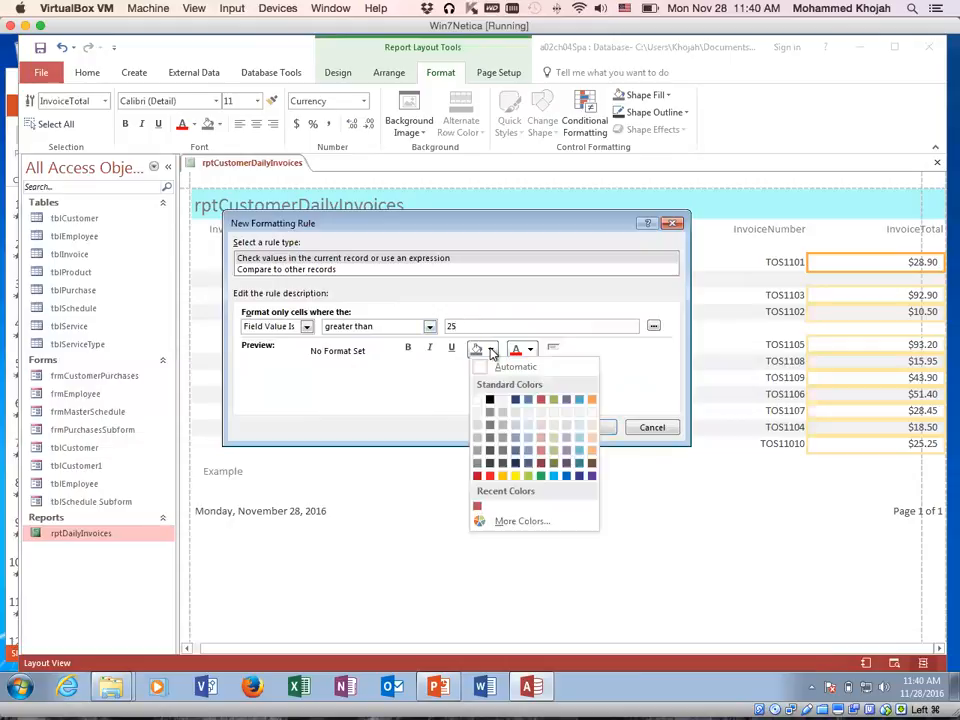
{"action": "left_click", "coordinate": [581, 400]}
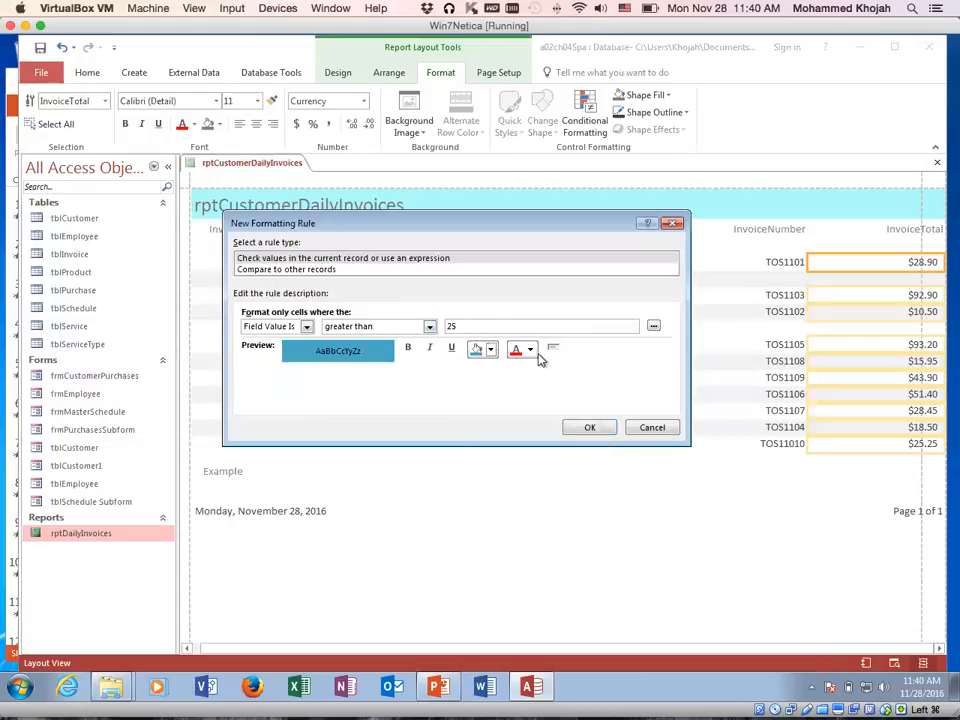
{"action": "left_click", "coordinate": [530, 349]}
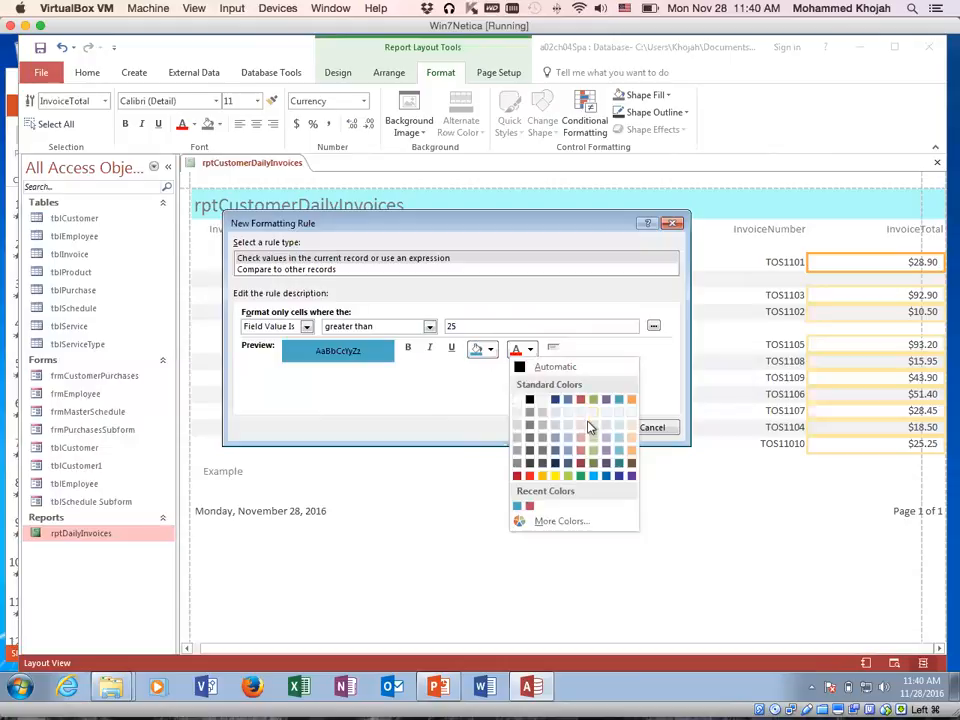
{"action": "left_click", "coordinate": [555, 475]}
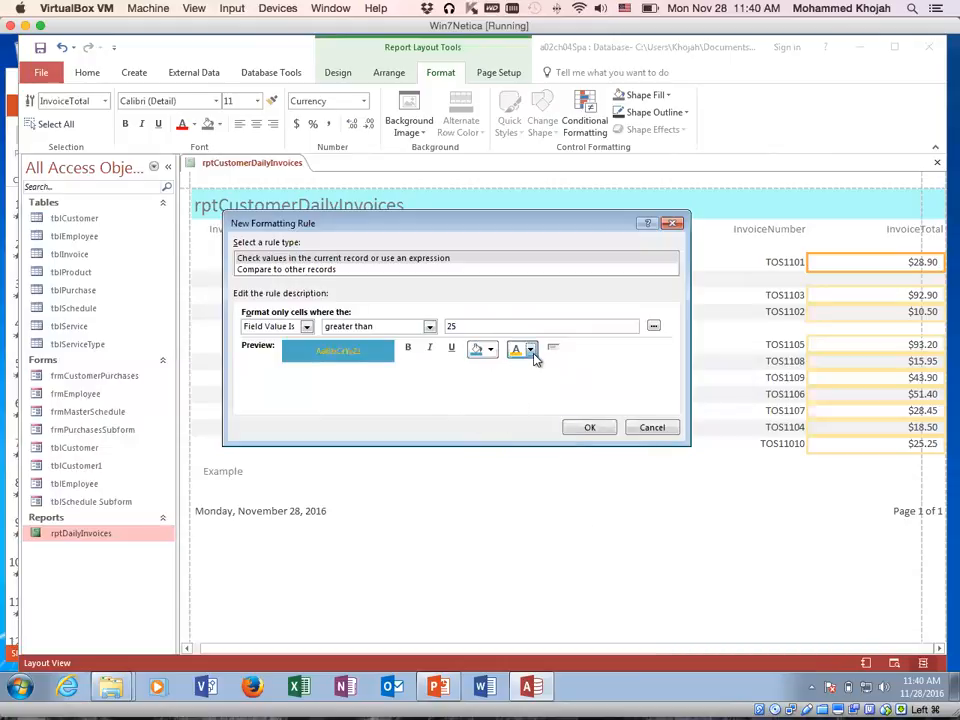
{"action": "left_click", "coordinate": [530, 349]}
{"action": "left_click", "coordinate": [581, 476]}
{"action": "left_click", "coordinate": [530, 349]}
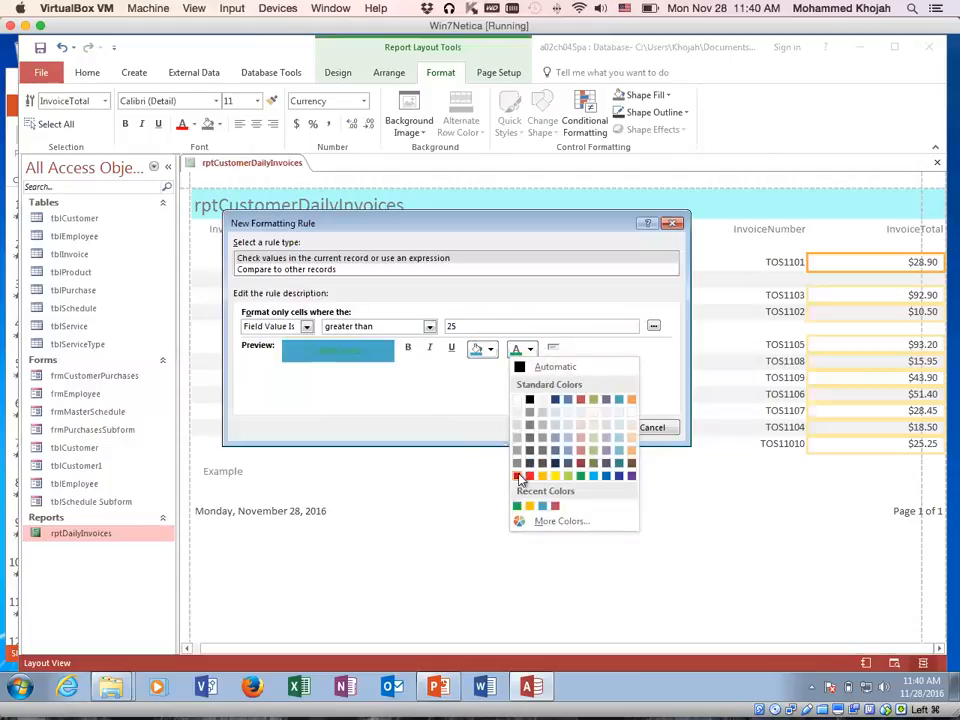
{"action": "left_click", "coordinate": [530, 475]}
{"action": "left_click", "coordinate": [576, 427]}
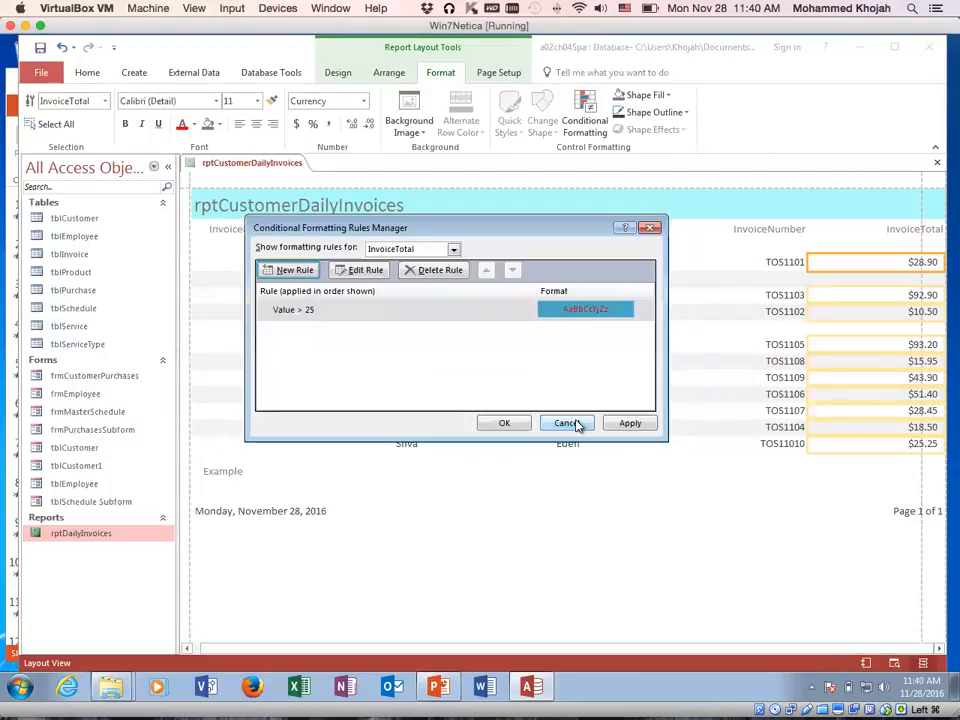
{"action": "left_click", "coordinate": [497, 425]}
{"action": "left_click", "coordinate": [707, 504]}
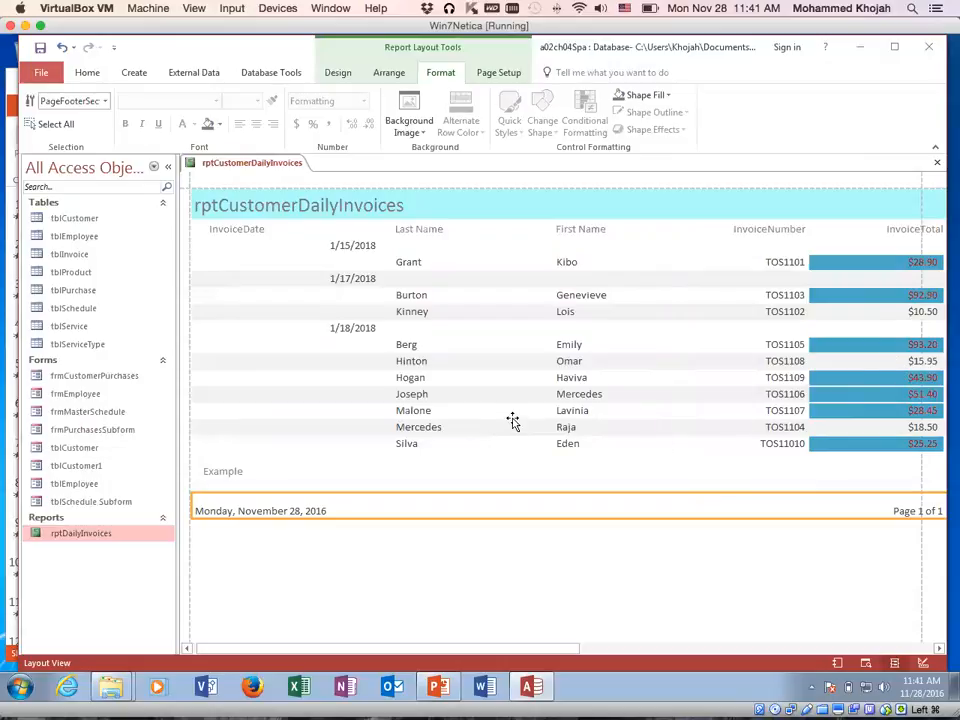
{"action": "left_click", "coordinate": [495, 581]}
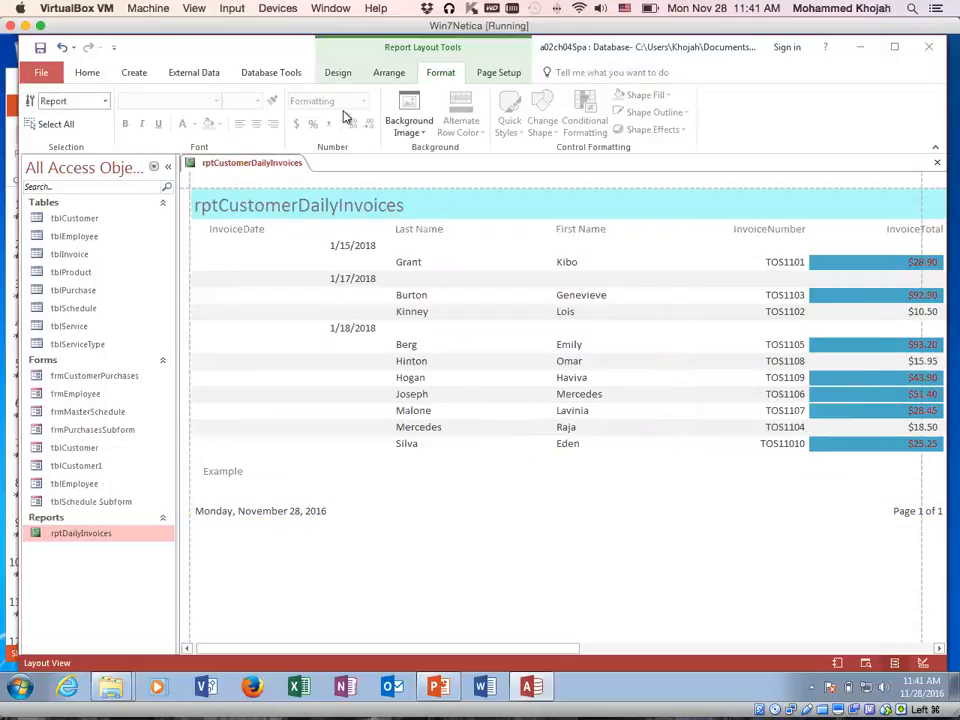
Step: Close the daily invoices report and save its design changes
{"action": "left_click", "coordinate": [87, 74]}
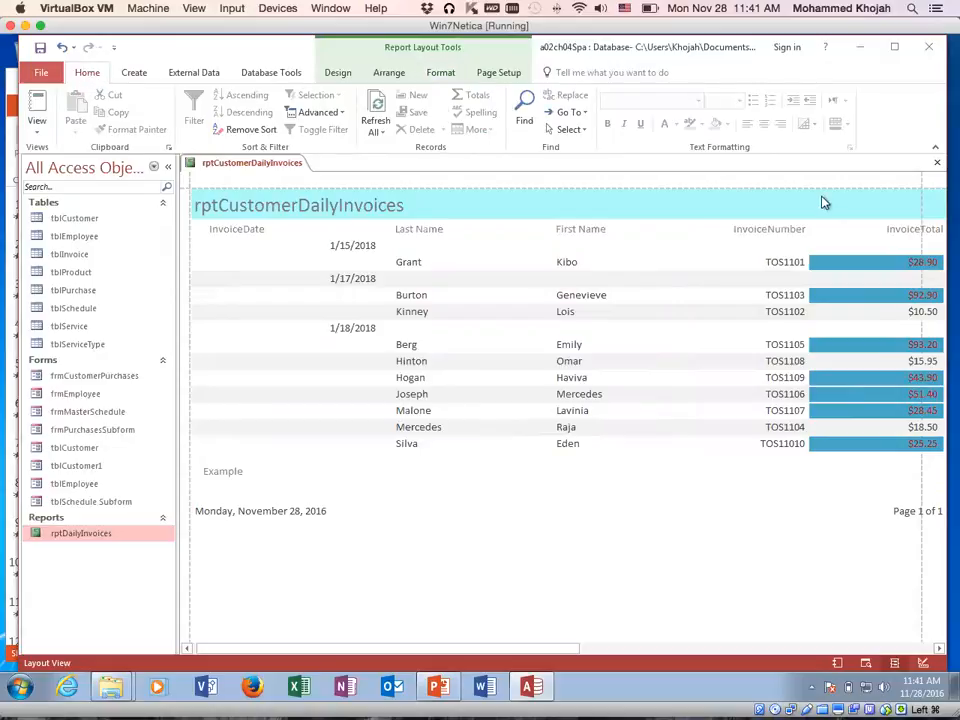
{"action": "left_click", "coordinate": [936, 163]}
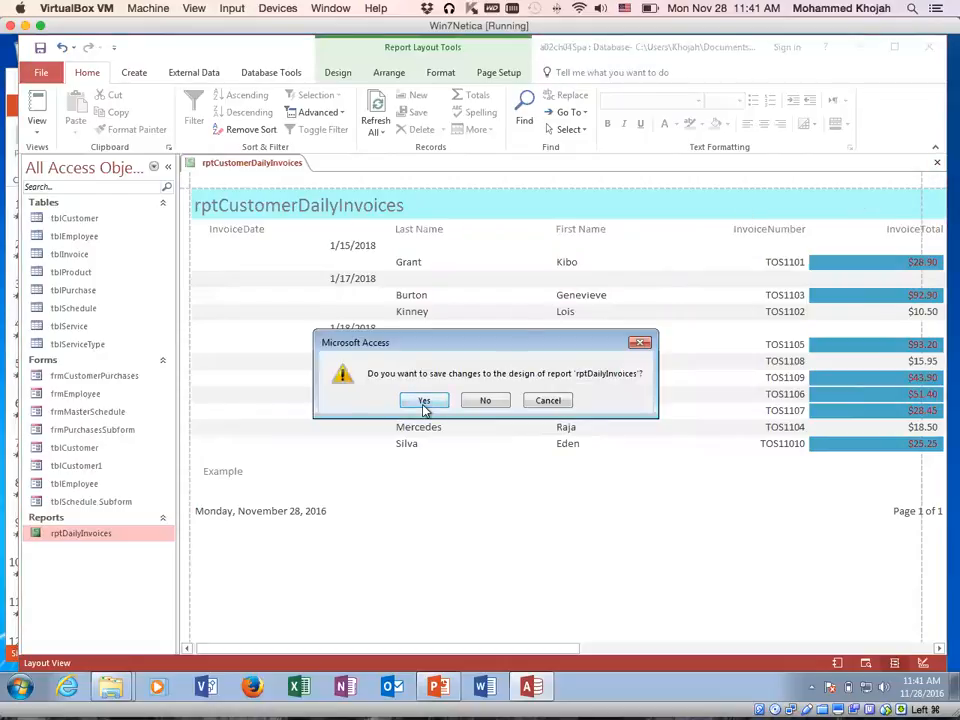
{"action": "left_click", "coordinate": [424, 400]}
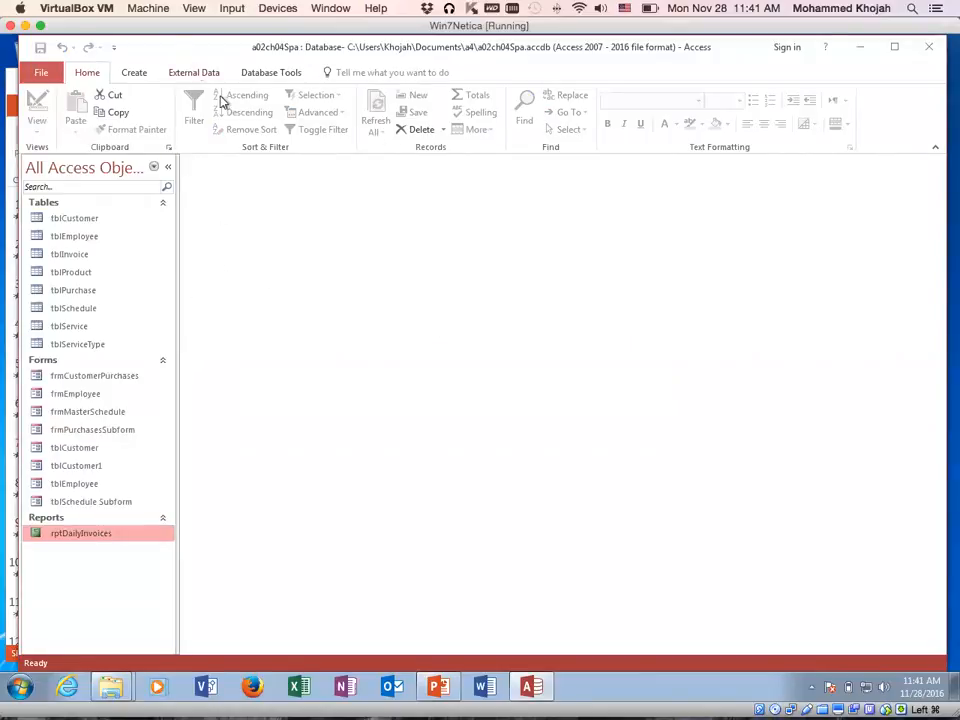
Step: Start a new report with the Report Wizard and include all fields from tblEmployee
{"action": "left_click", "coordinate": [132, 72]}
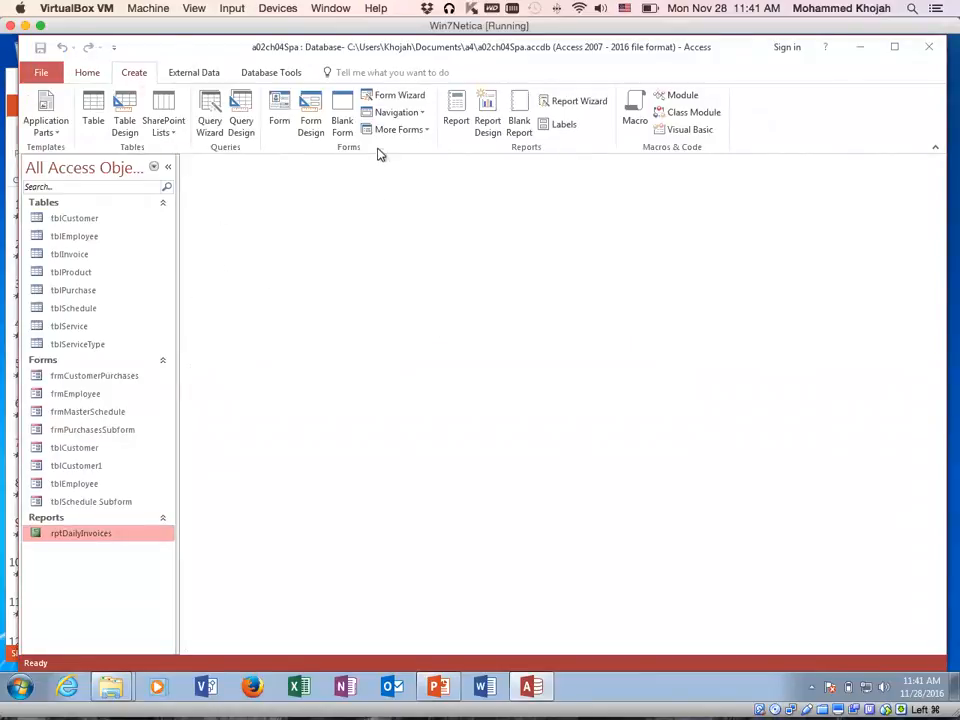
{"action": "left_click", "coordinate": [581, 102]}
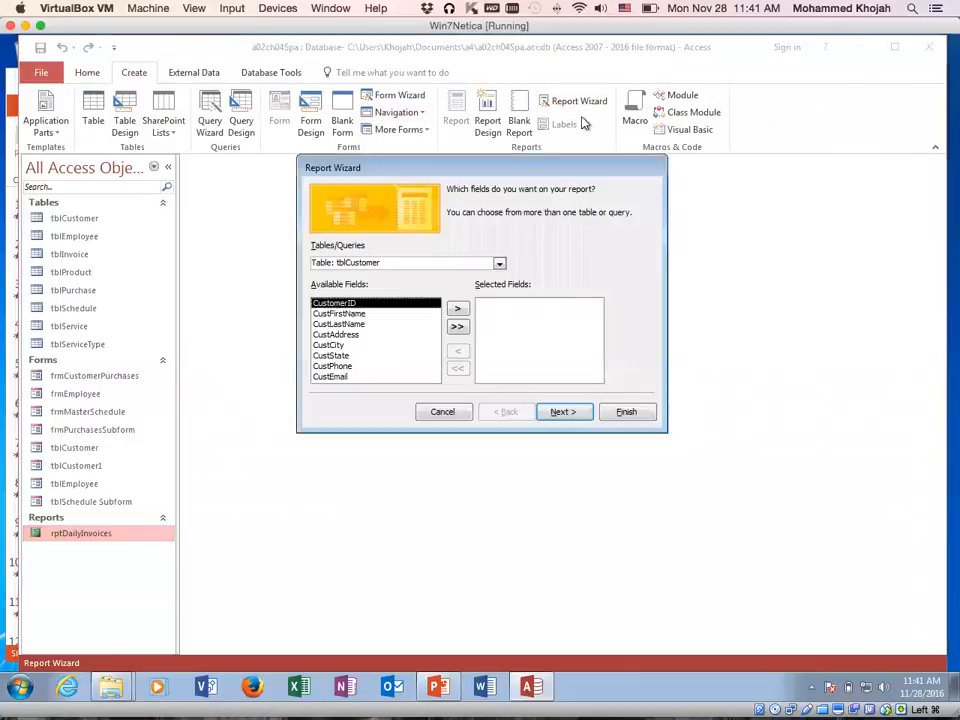
{"action": "left_click", "coordinate": [499, 263]}
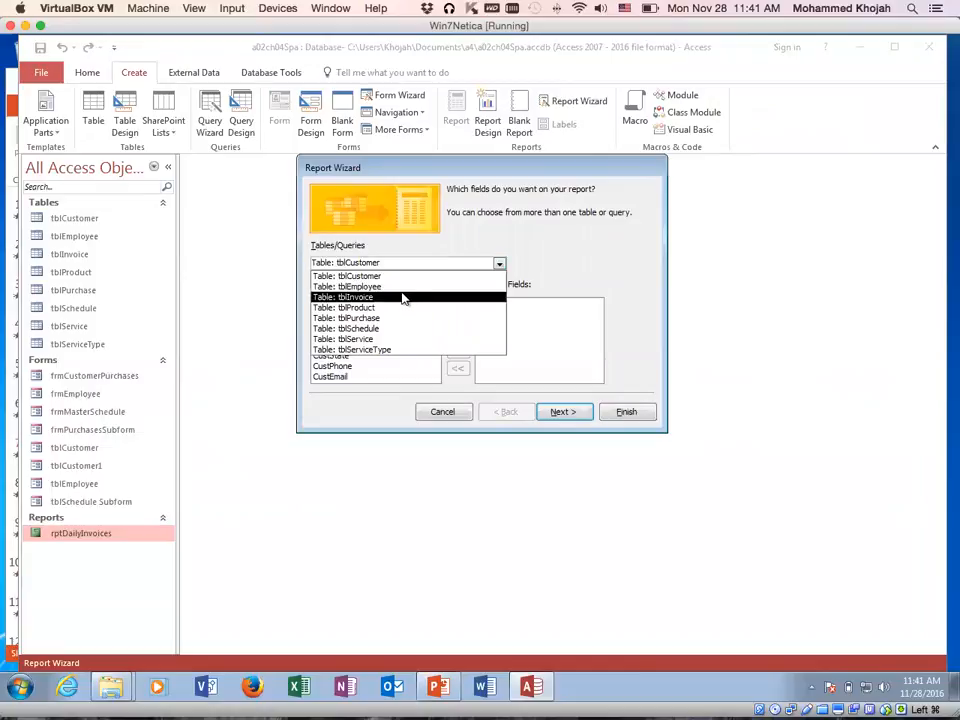
{"action": "left_click", "coordinate": [405, 287]}
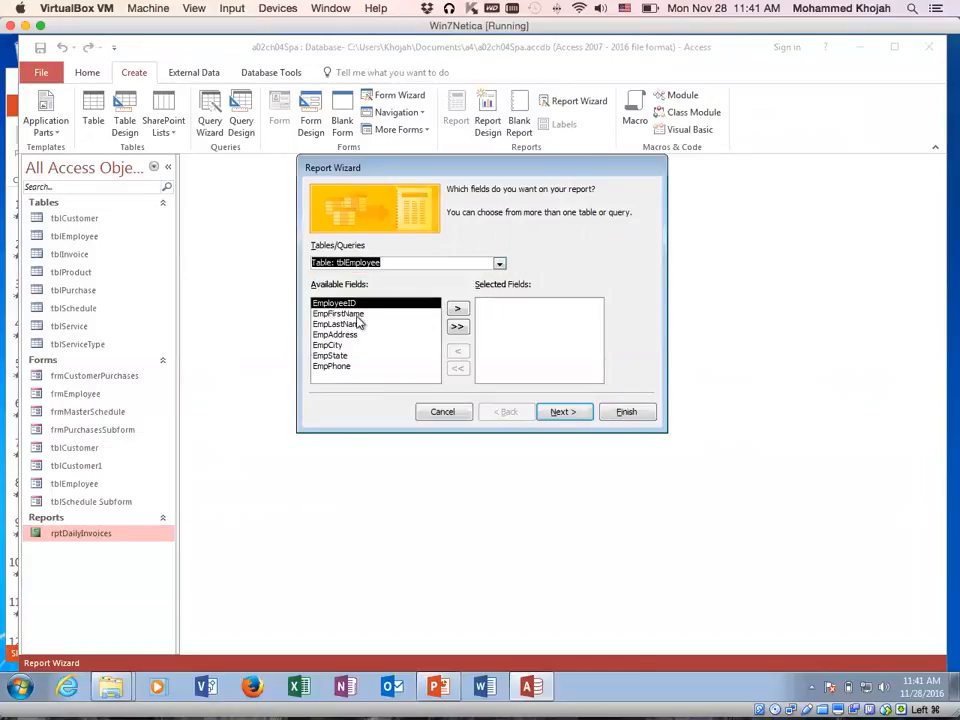
{"action": "left_click", "coordinate": [457, 328]}
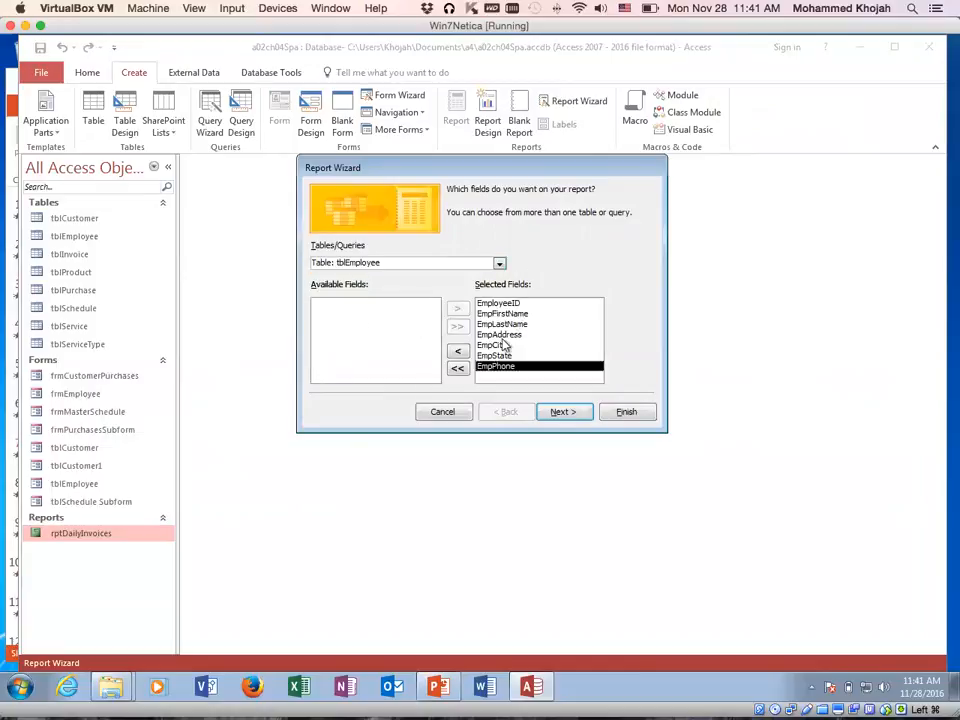
Step: Leave the report without grouping levels and sort it ascending by EmpLastName and EmpFirstName
{"action": "left_click", "coordinate": [562, 412]}
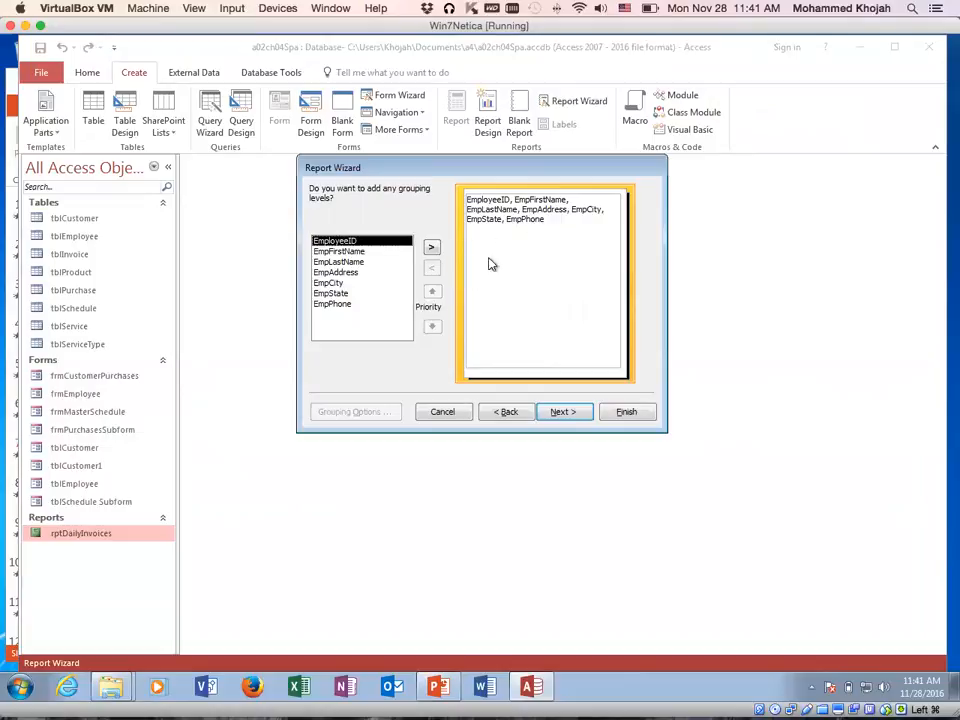
{"action": "left_click", "coordinate": [560, 415]}
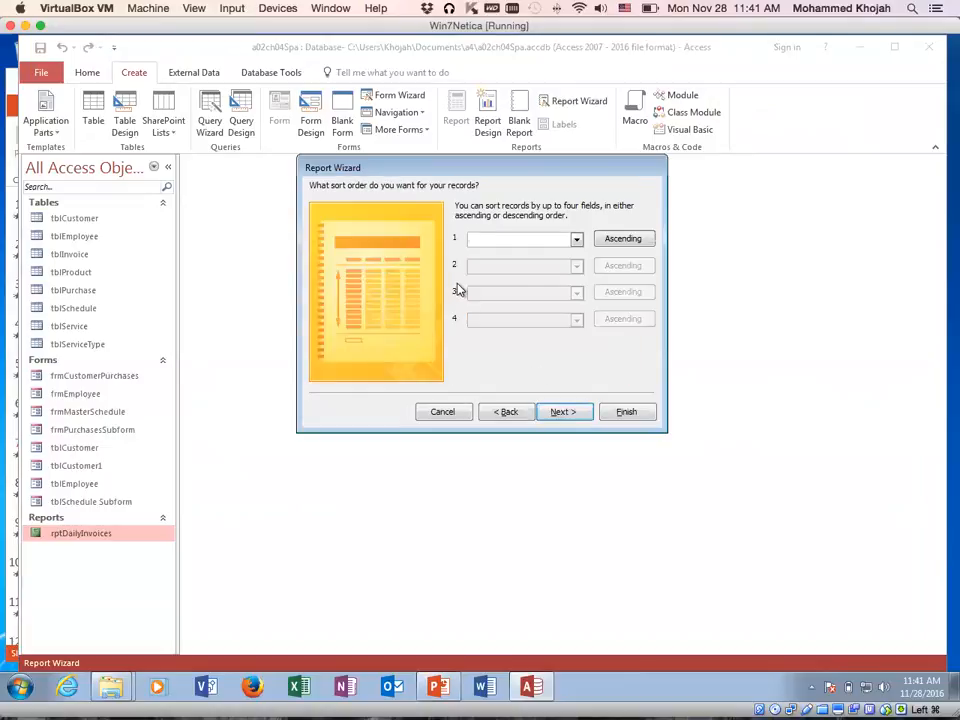
{"action": "left_click", "coordinate": [576, 240]}
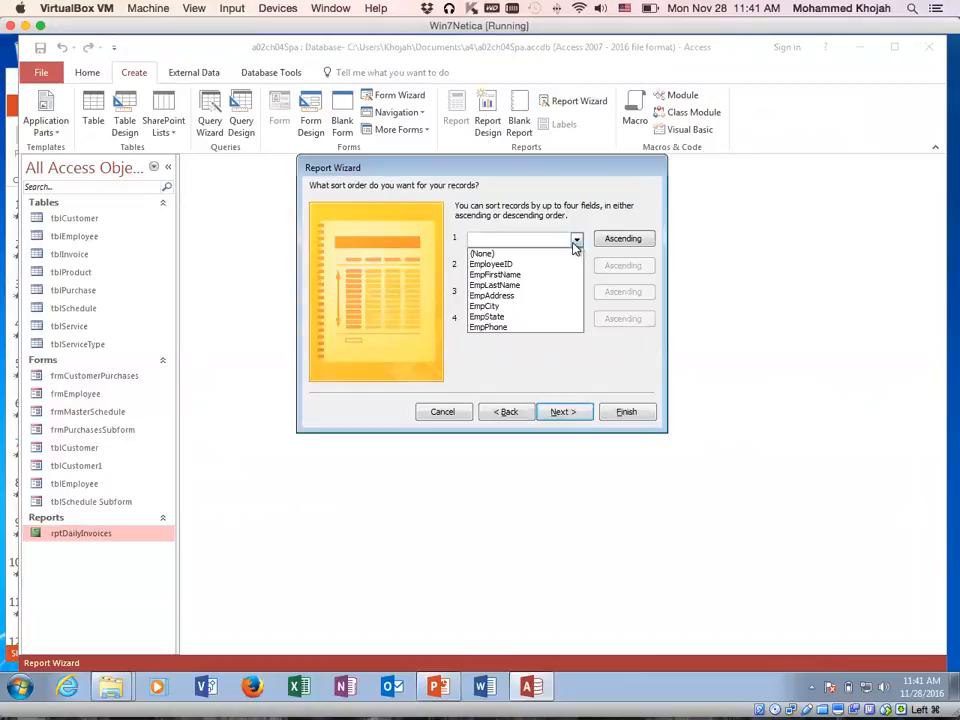
{"action": "left_click", "coordinate": [522, 287]}
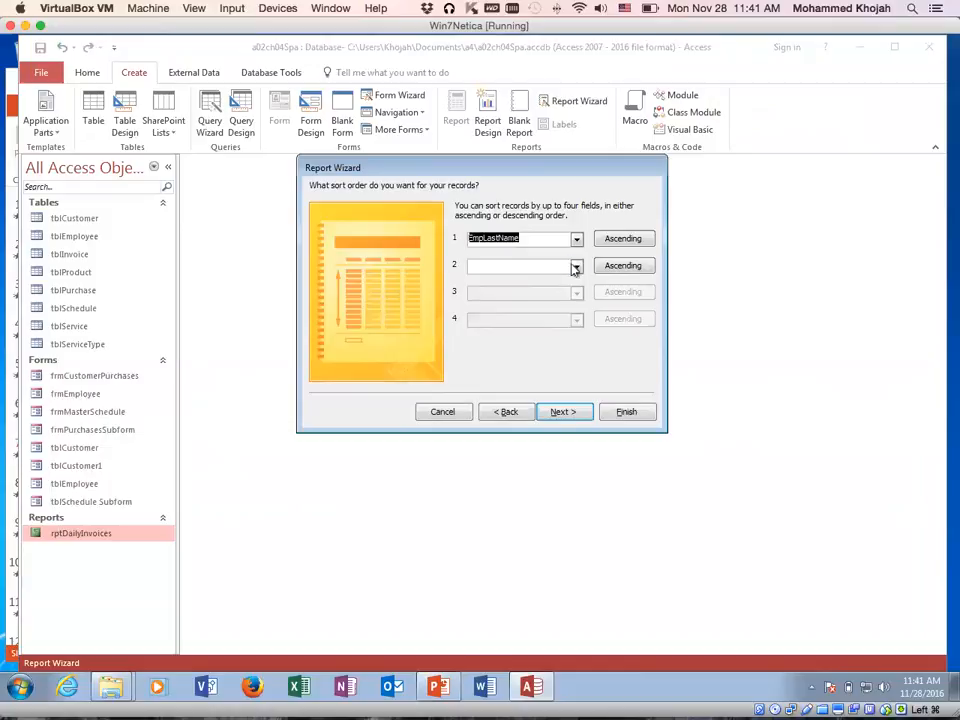
{"action": "left_click", "coordinate": [576, 267]}
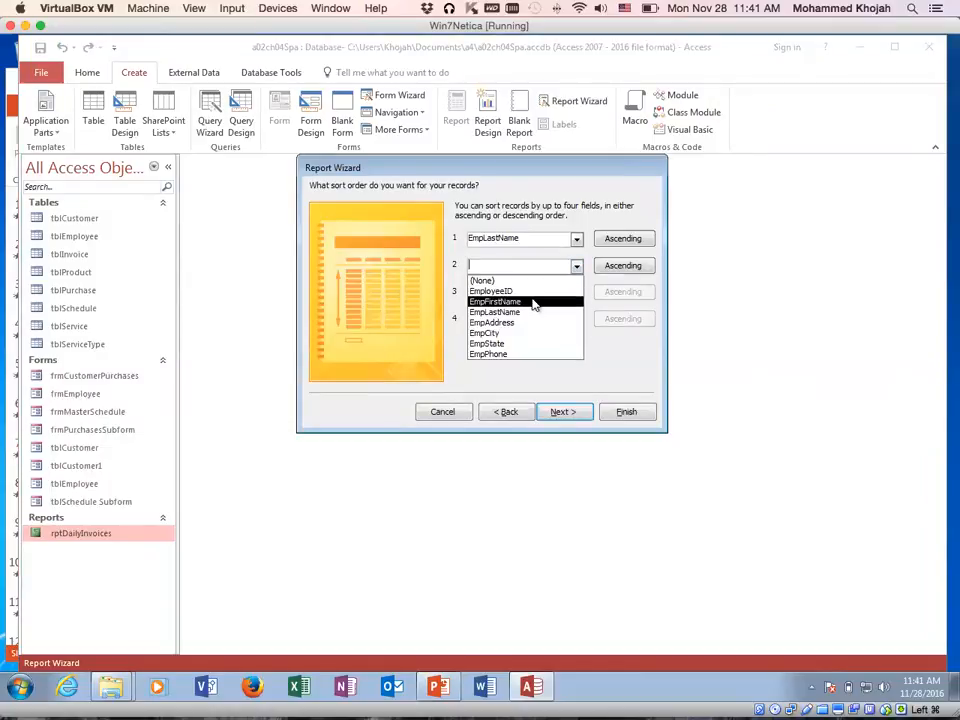
{"action": "left_click", "coordinate": [536, 302]}
{"action": "left_click", "coordinate": [563, 411]}
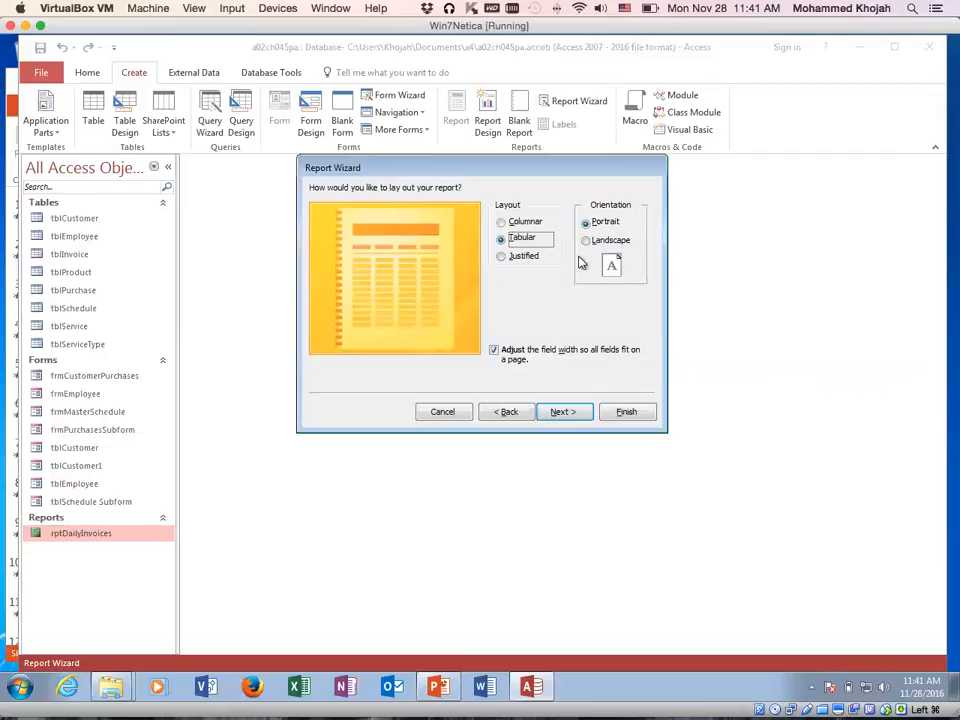
Step: Finish the employee report with a tabular layout in portrait orientation, and close its Print Preview
{"action": "left_click", "coordinate": [563, 411]}
{"action": "left_click", "coordinate": [628, 414]}
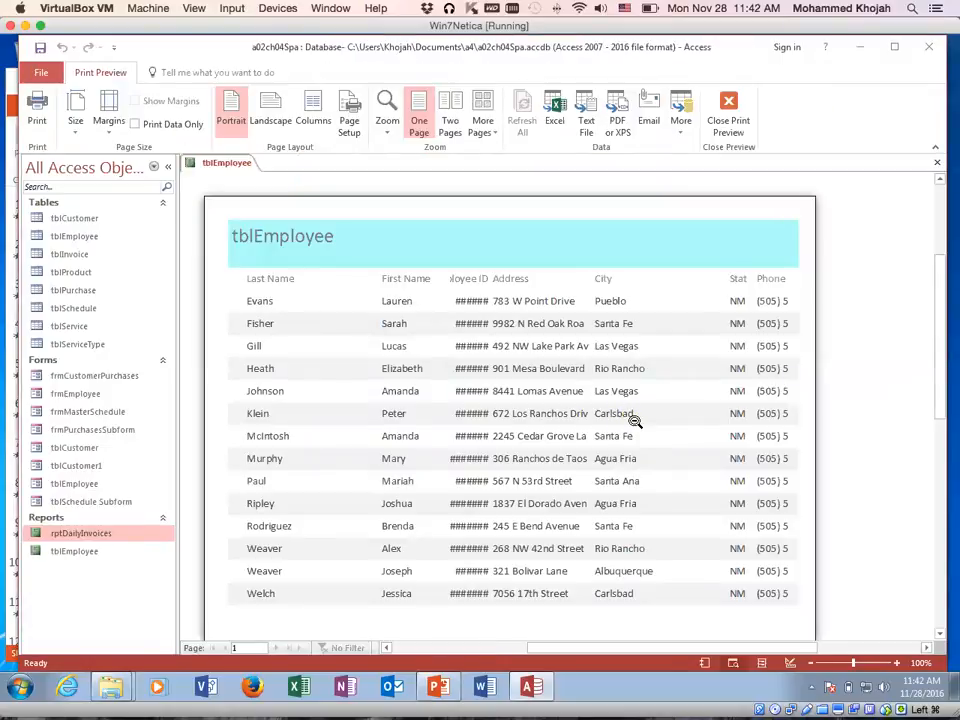
{"action": "left_click", "coordinate": [472, 328]}
{"action": "left_click", "coordinate": [472, 328]}
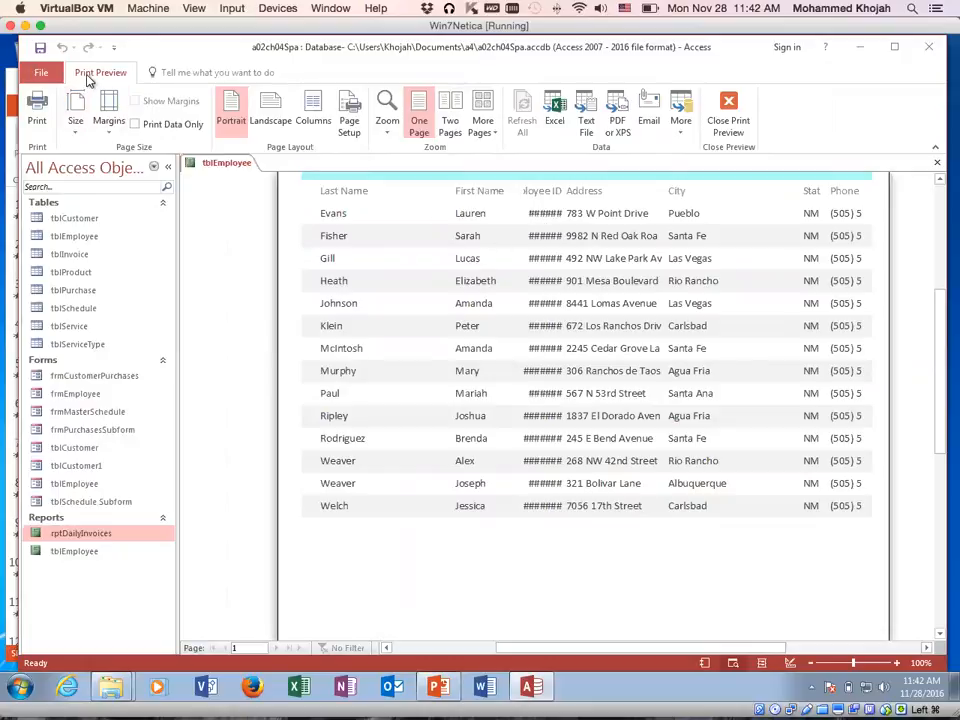
{"action": "left_click", "coordinate": [729, 115]}
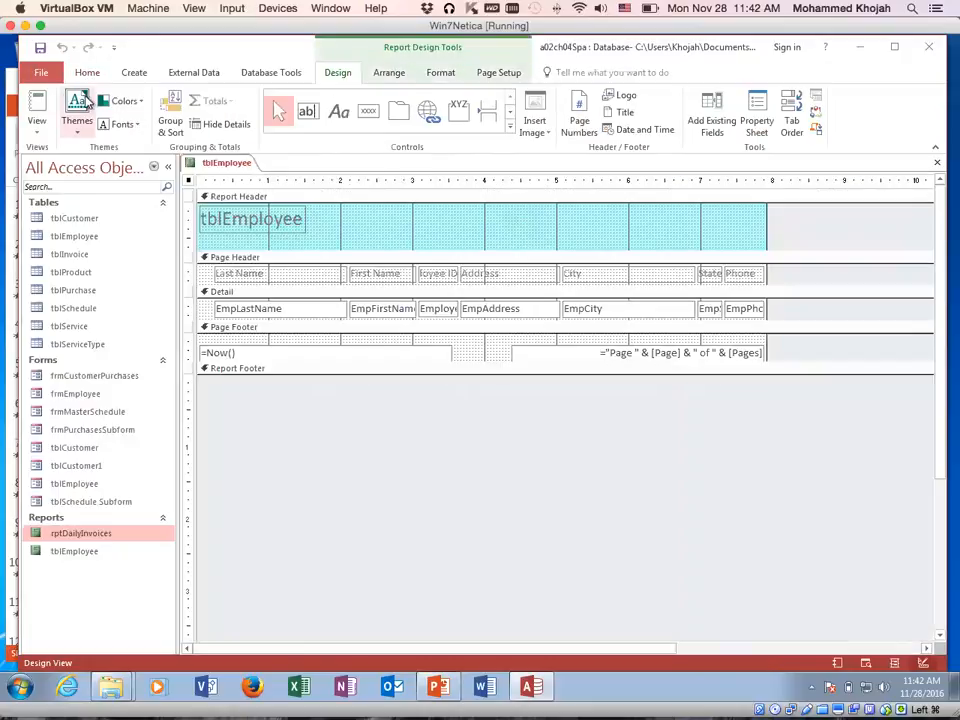
Step: In Layout View, widen the Employee ID column of the tblEmployee report so the full IDs fit
{"action": "left_click", "coordinate": [36, 122]}
{"action": "left_click", "coordinate": [76, 221]}
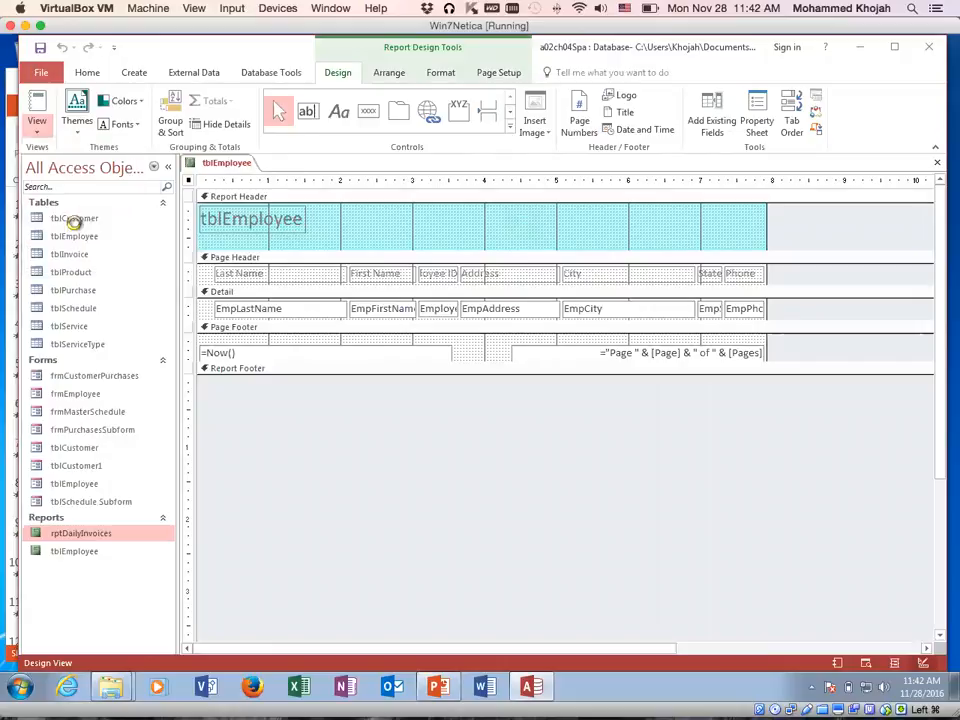
{"action": "left_click", "coordinate": [446, 278]}
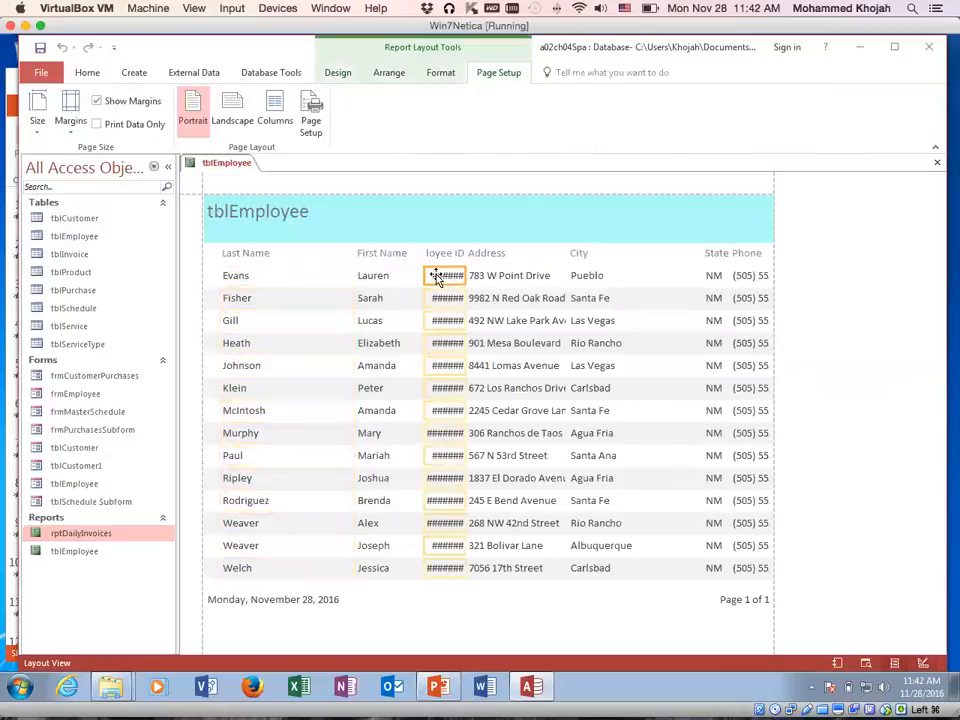
{"action": "left_click_drag", "start_coordinate": [425, 273], "coordinate": [392, 260]}
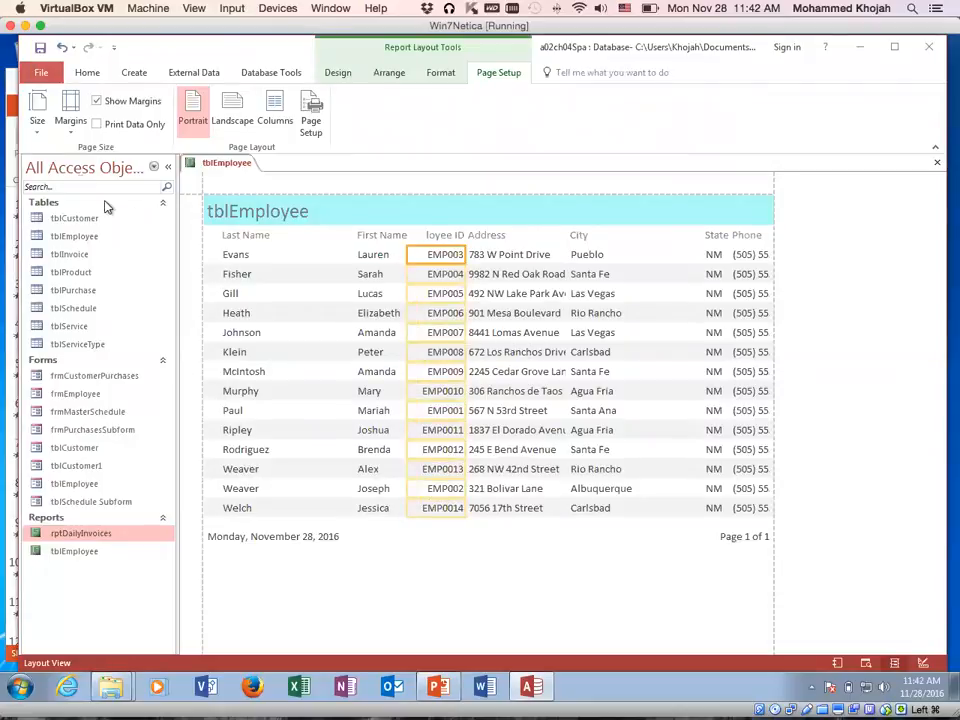
Step: Check the tblEmployee report in Report View, and close it with its design changes saved
{"action": "left_click", "coordinate": [87, 72]}
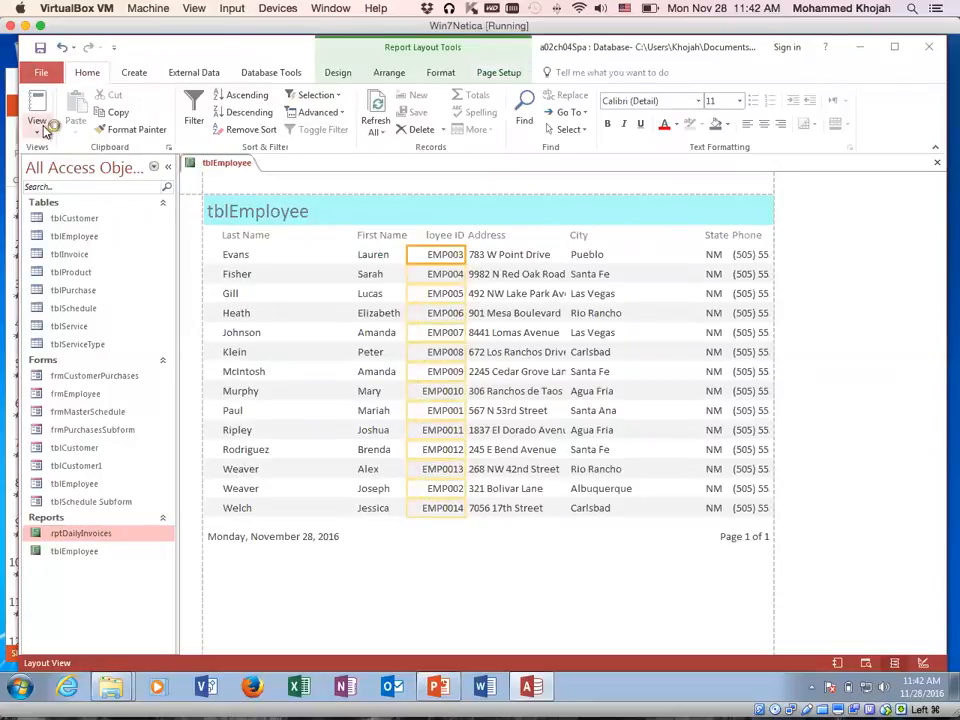
{"action": "left_click", "coordinate": [37, 124]}
{"action": "left_click", "coordinate": [62, 155]}
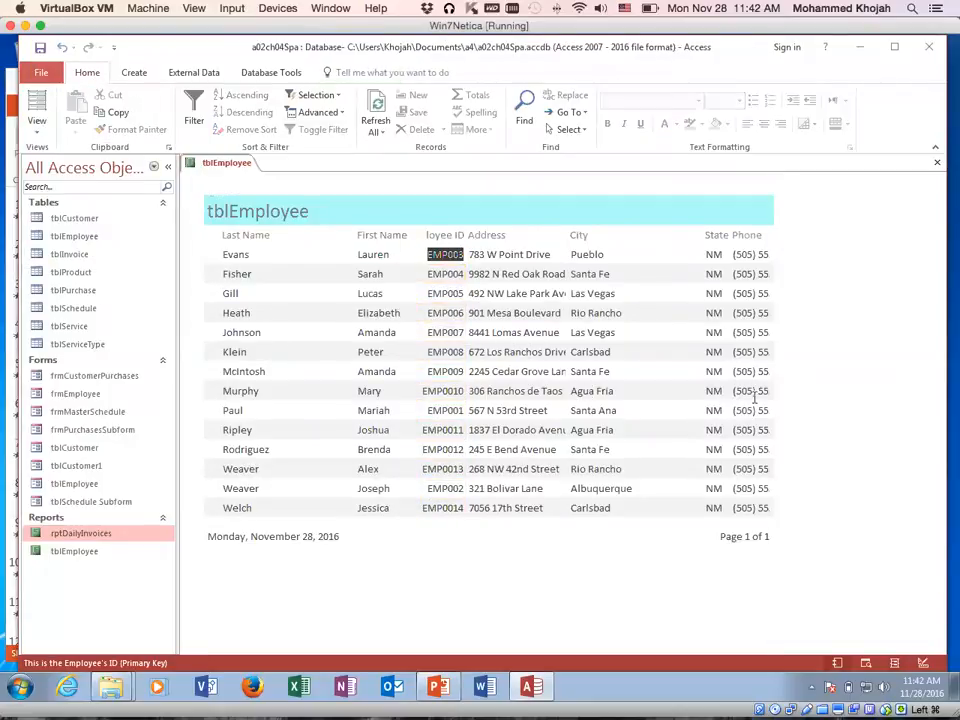
{"action": "left_click", "coordinate": [848, 398]}
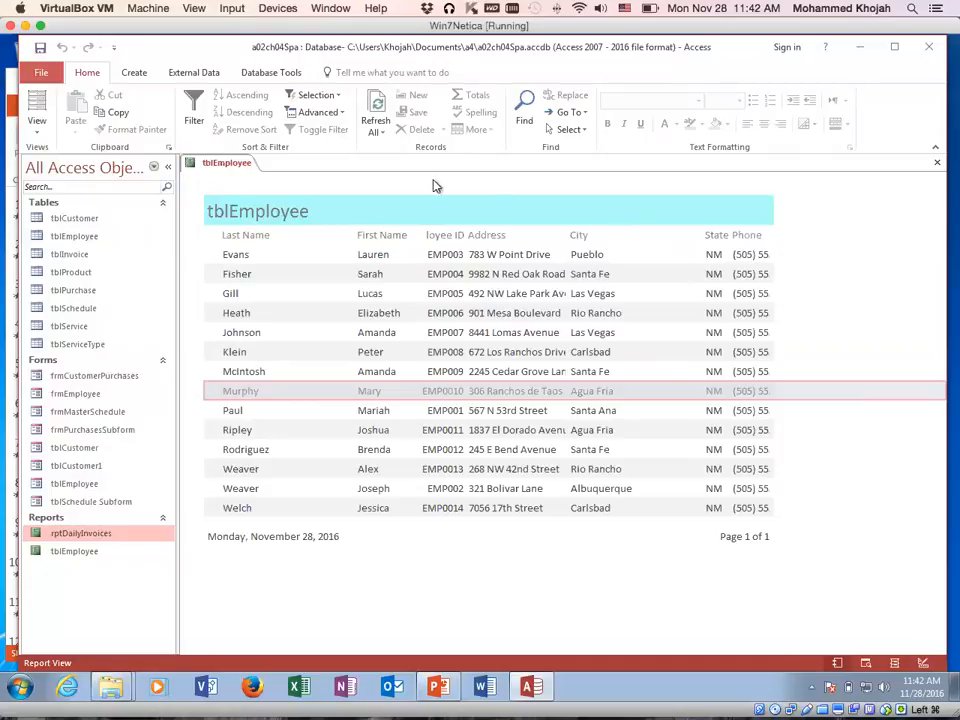
{"action": "left_click", "coordinate": [935, 165]}
{"action": "left_click", "coordinate": [424, 401]}
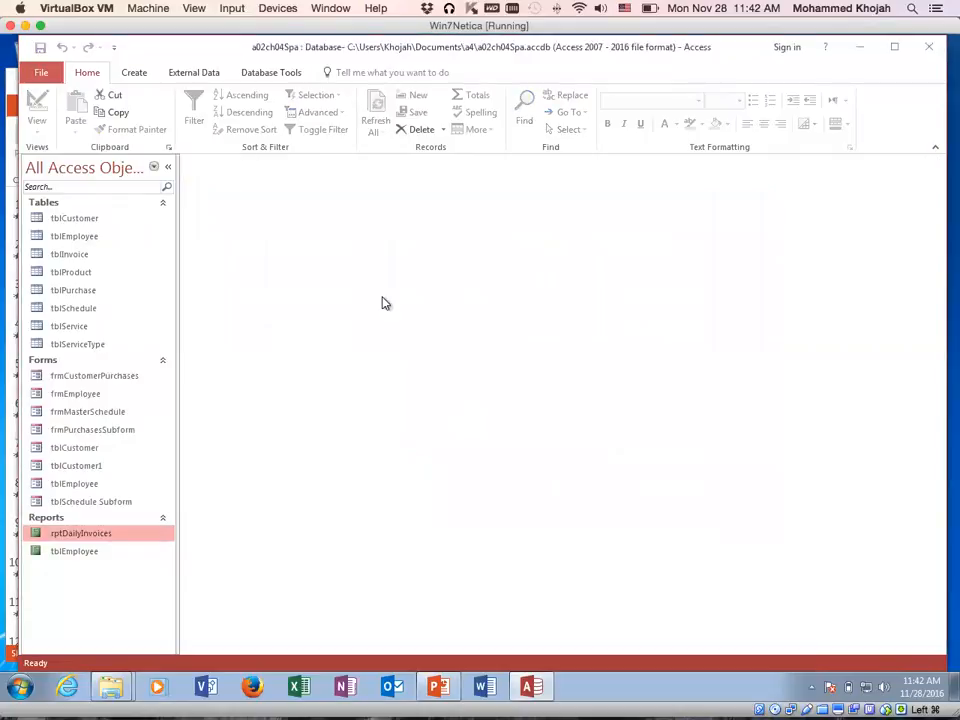
Step: Start a new report with the Report Wizard and add EmpLastName and EmpFirstName from tblEmployee
{"action": "left_click", "coordinate": [134, 75]}
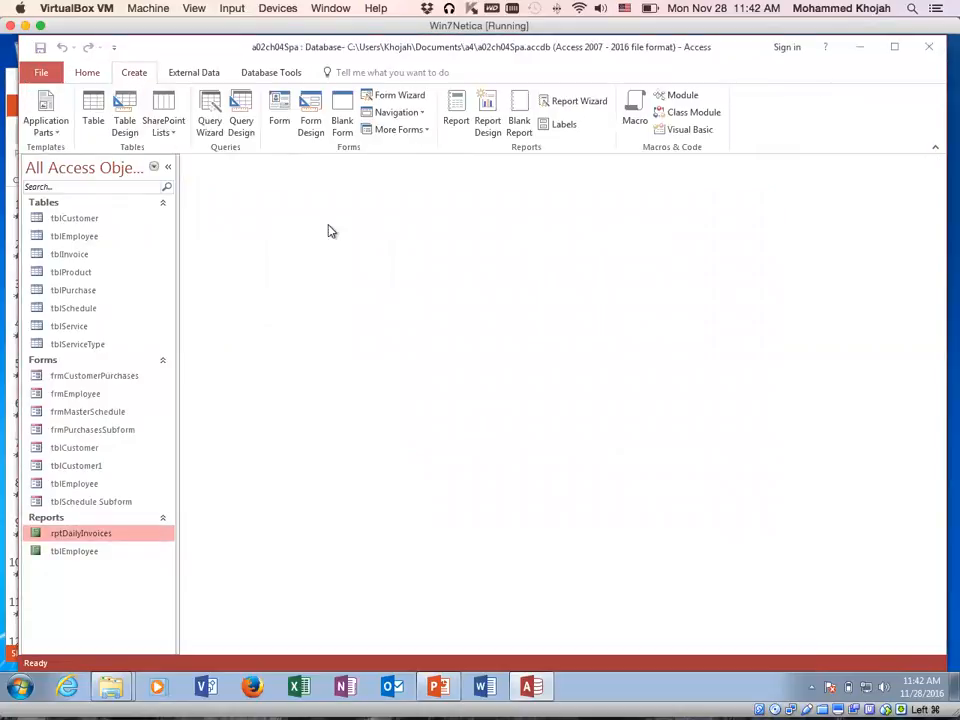
{"action": "left_click", "coordinate": [588, 104]}
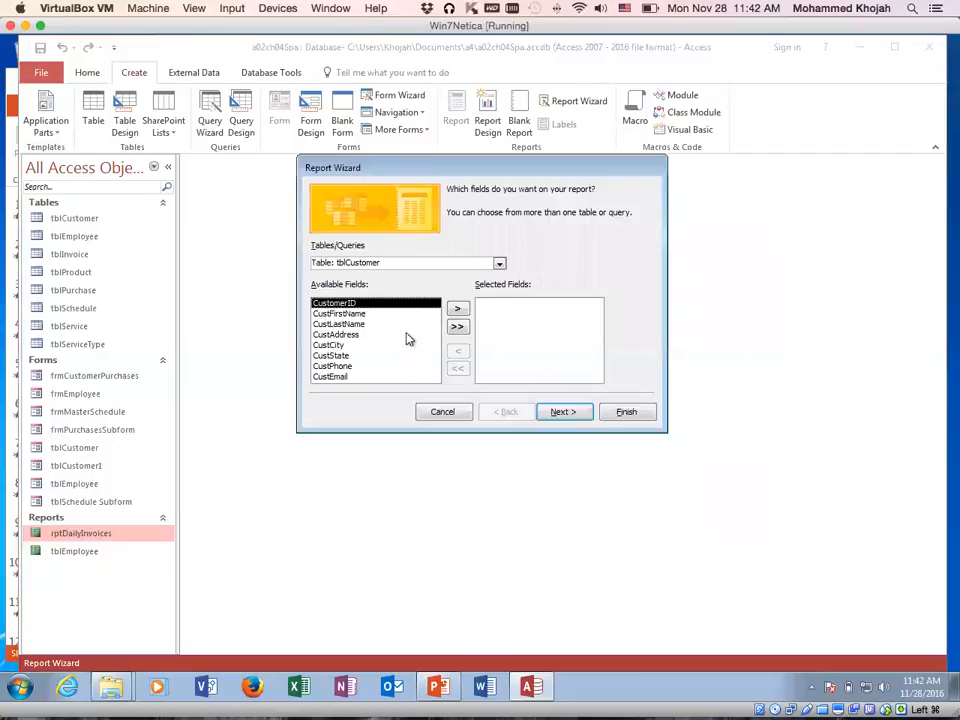
{"action": "left_click", "coordinate": [499, 265]}
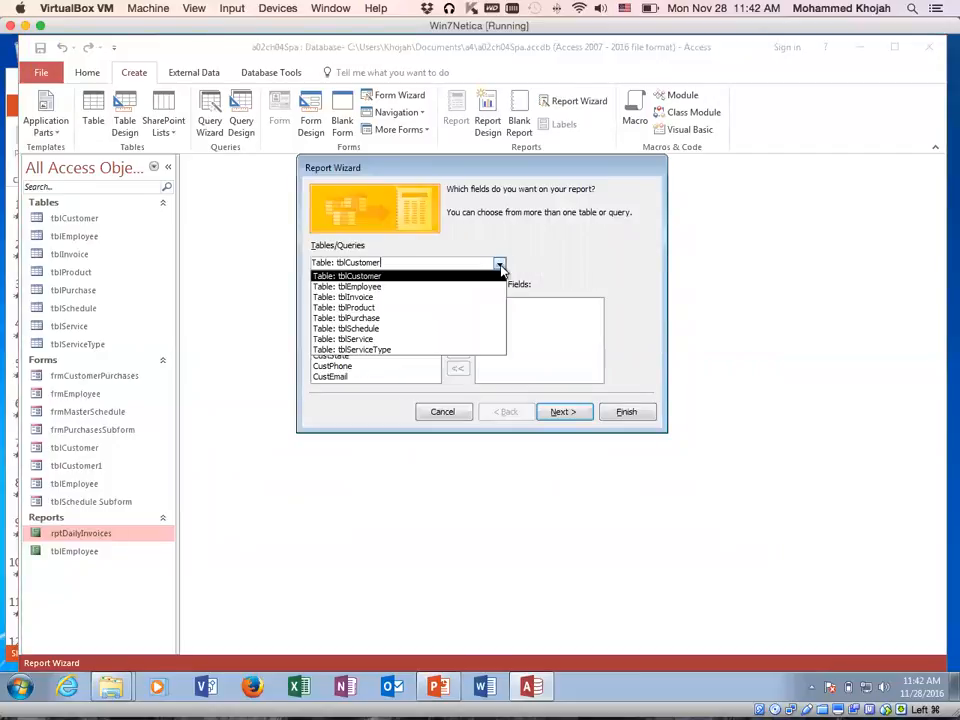
{"action": "left_click", "coordinate": [376, 287]}
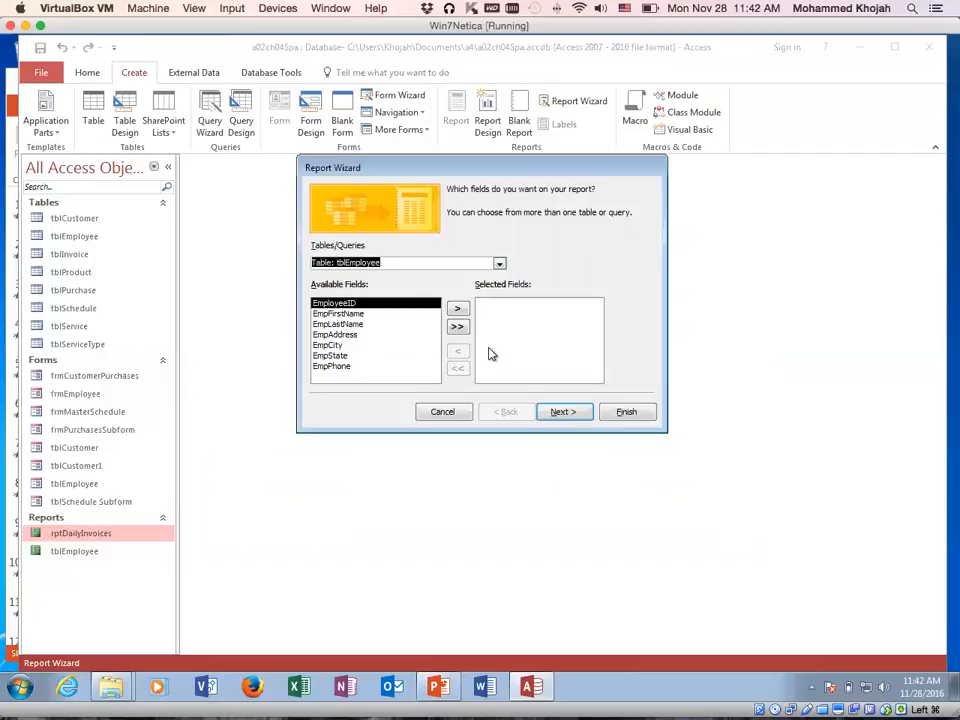
{"action": "left_click", "coordinate": [430, 324]}
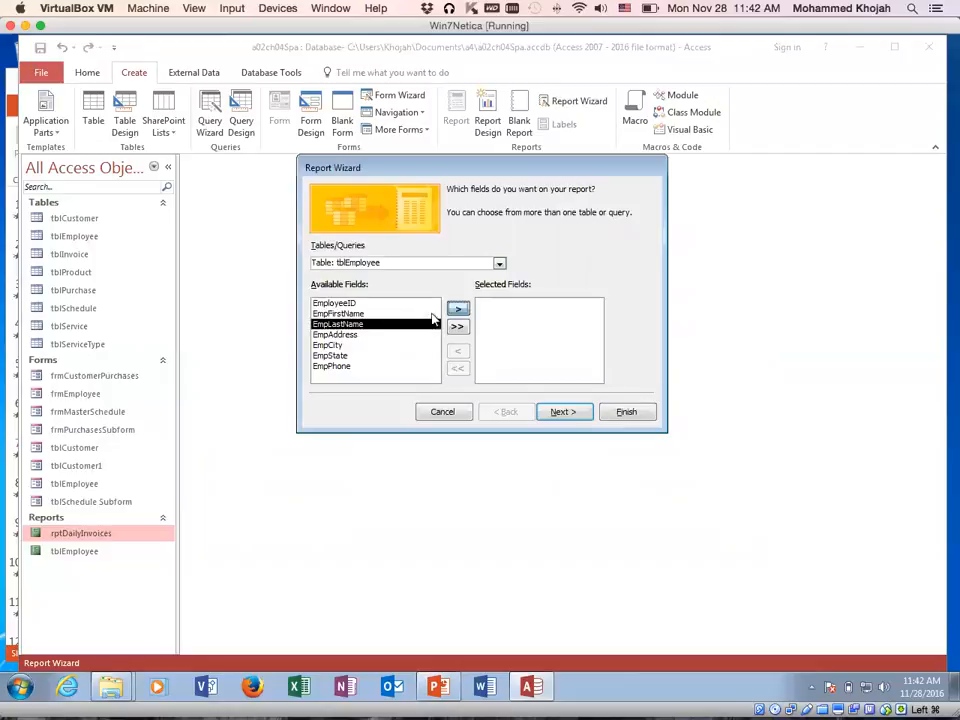
{"action": "left_click", "coordinate": [458, 309]}
{"action": "left_click", "coordinate": [345, 313]}
{"action": "left_click", "coordinate": [458, 309]}
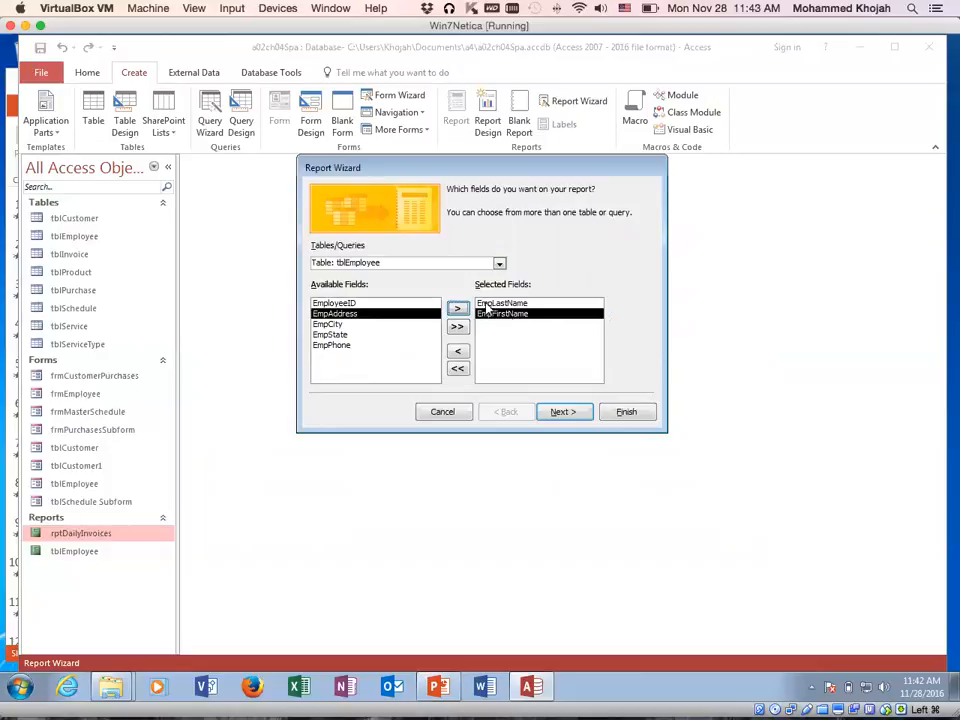
Step: Add the Service, DateOfAppt and Customer fields from tblSchedule to the report and accept the field selection
{"action": "left_click", "coordinate": [500, 263]}
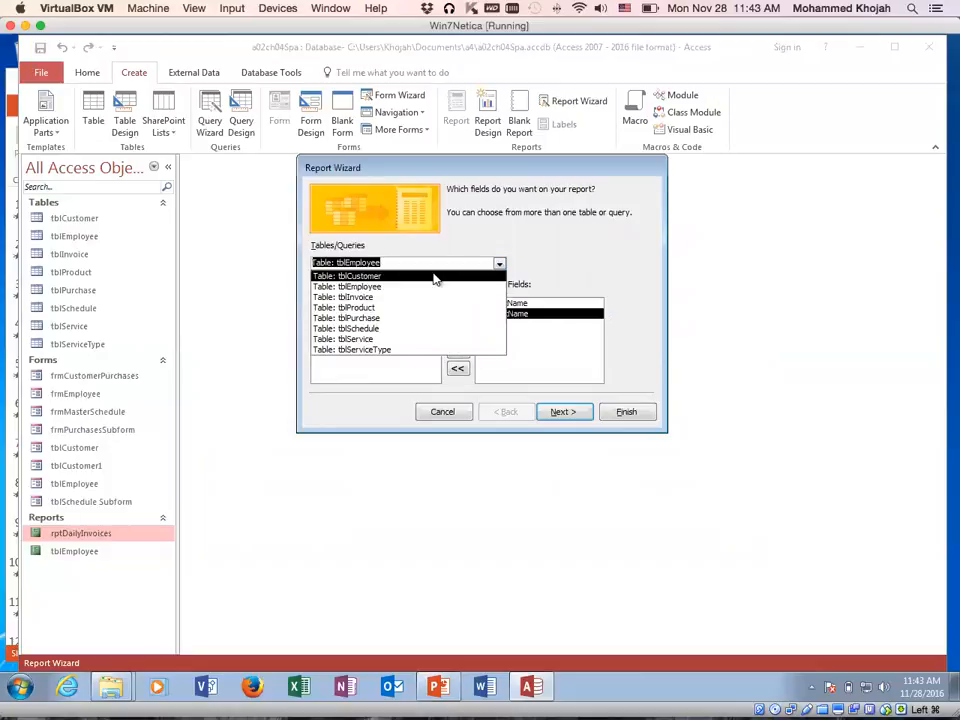
{"action": "left_click", "coordinate": [366, 329]}
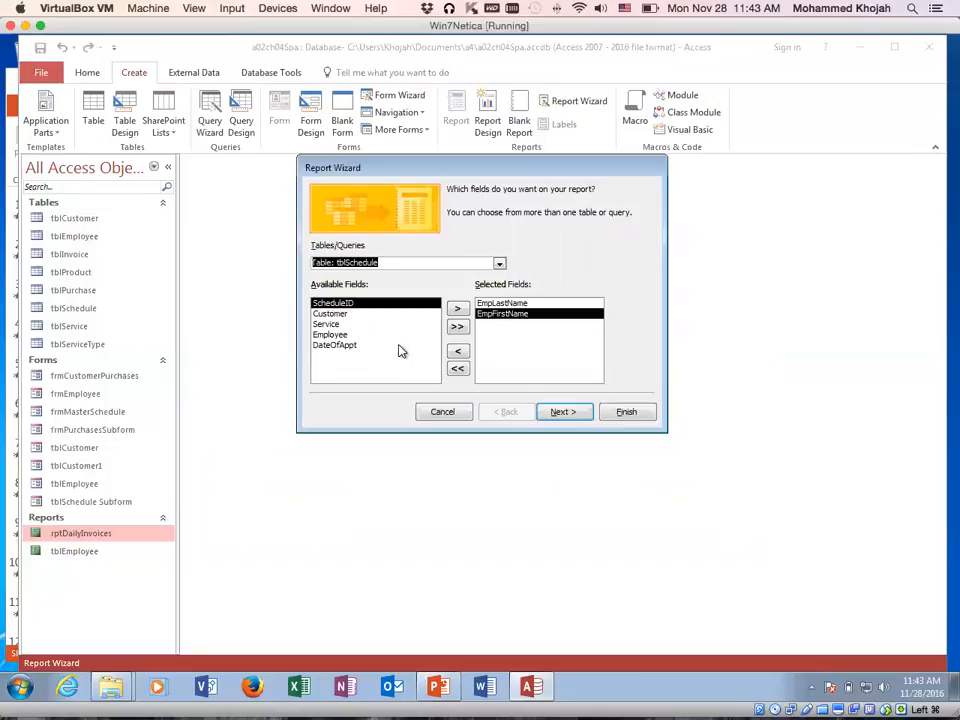
{"action": "left_click", "coordinate": [328, 324]}
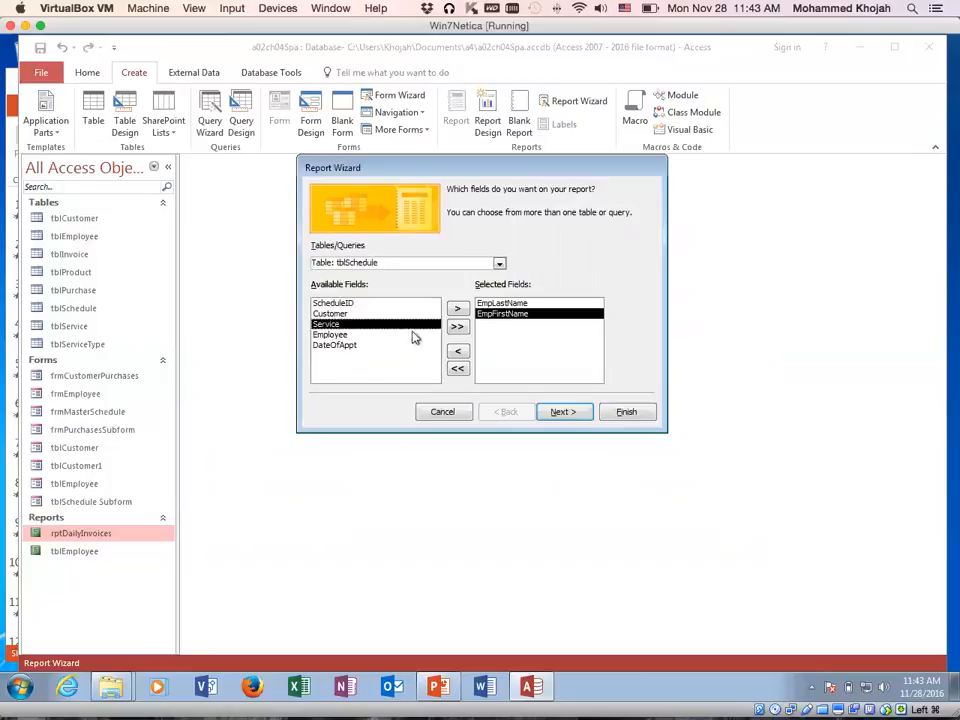
{"action": "left_click", "coordinate": [457, 309]}
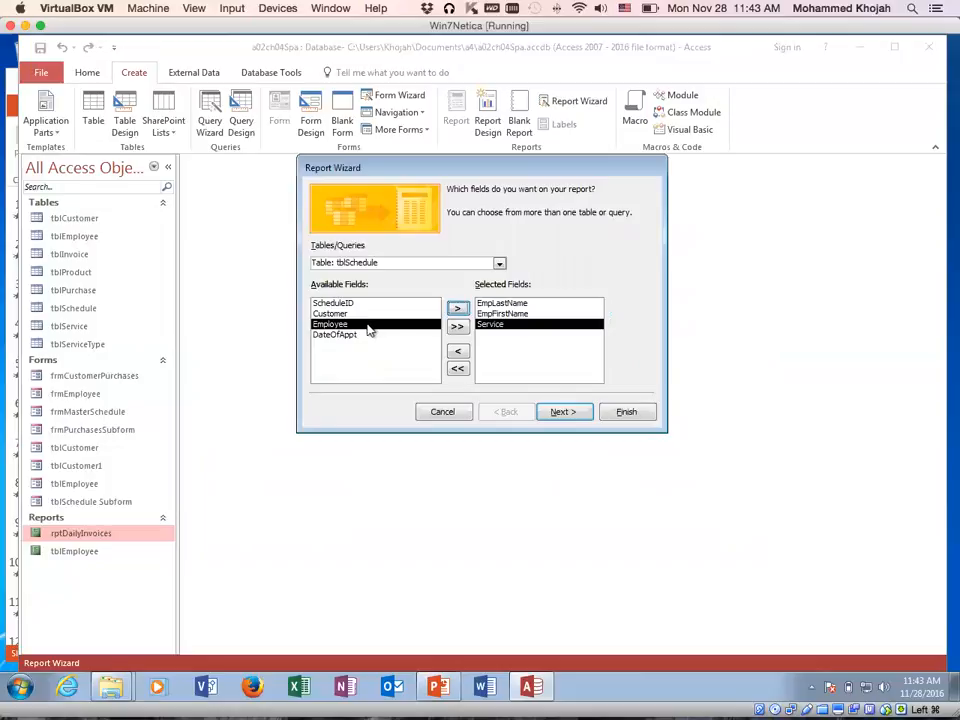
{"action": "left_click", "coordinate": [342, 335]}
{"action": "left_click", "coordinate": [457, 309]}
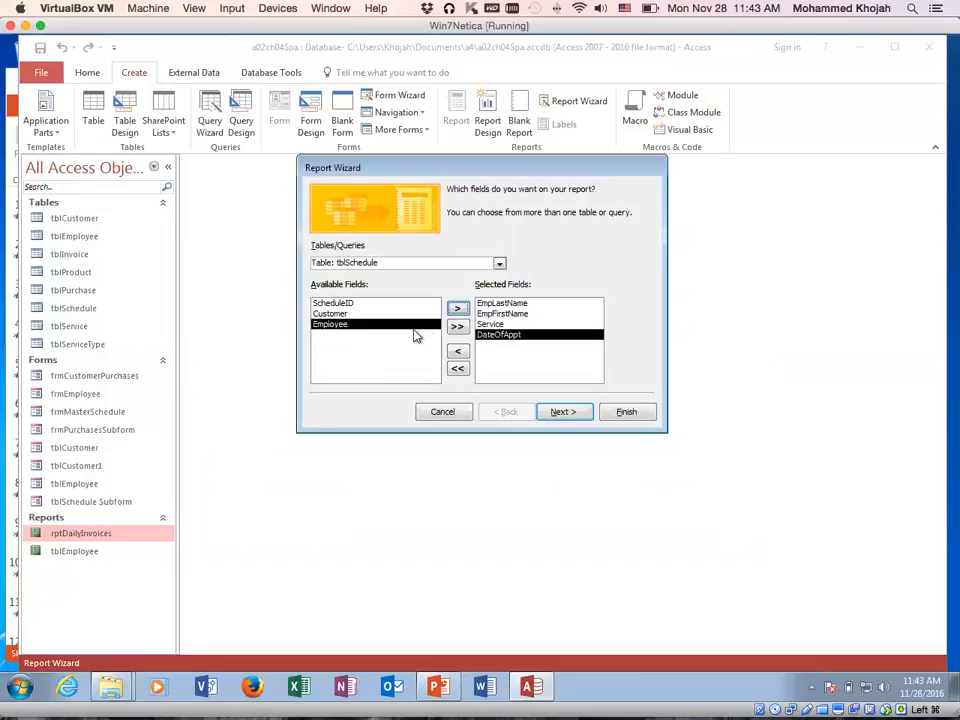
{"action": "left_click", "coordinate": [340, 314]}
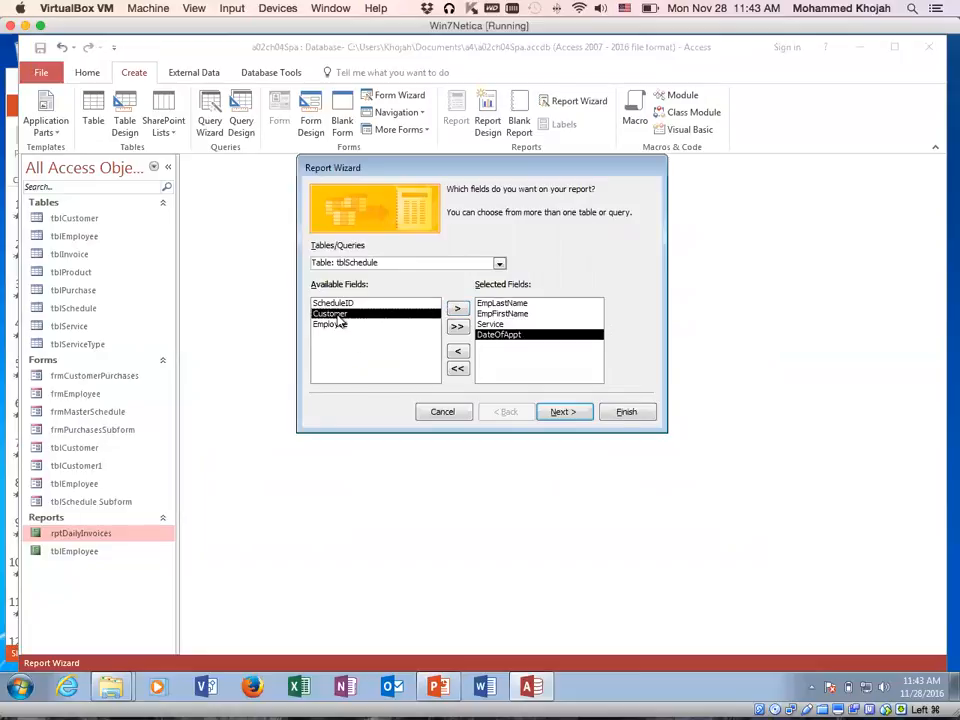
{"action": "left_click", "coordinate": [458, 310]}
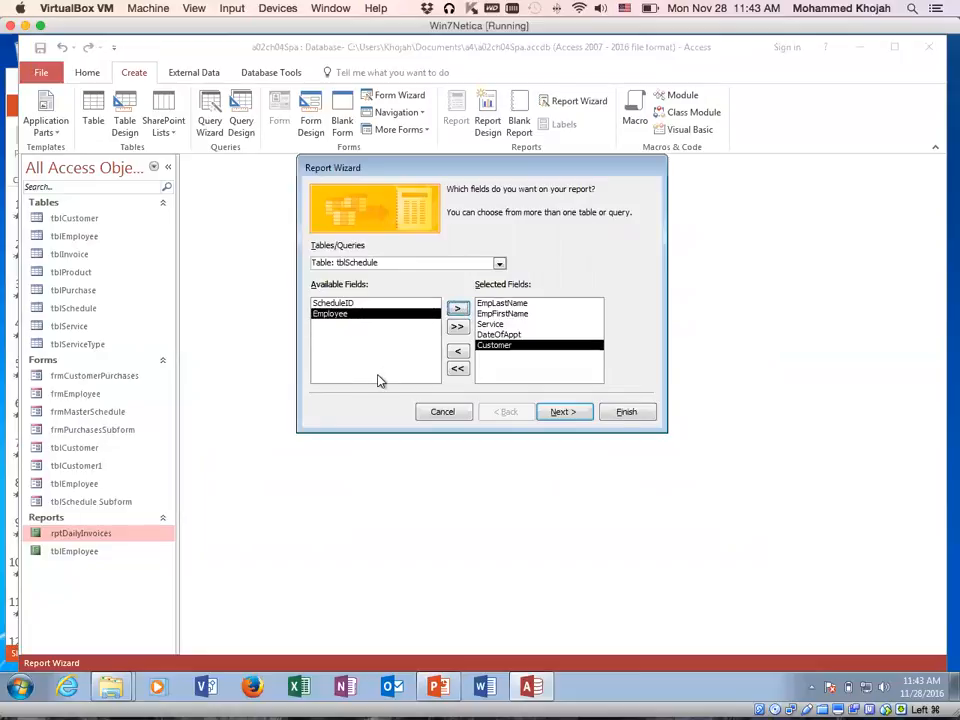
{"action": "left_click", "coordinate": [560, 412]}
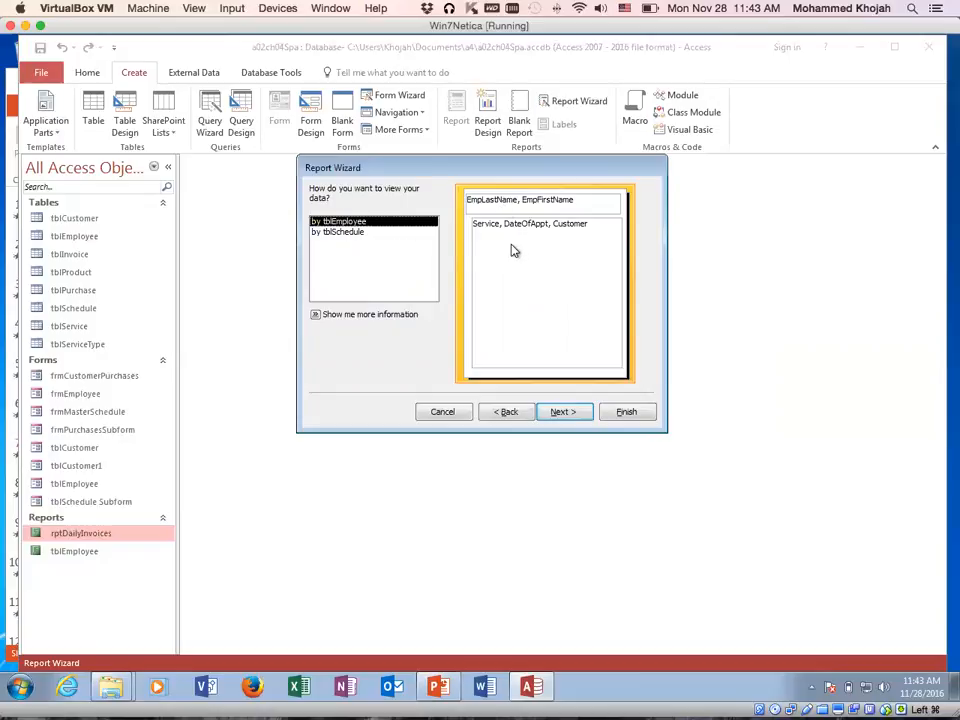
Step: Keep the data viewed by tblEmployee and add DateOfAppt as a grouping level
{"action": "left_click", "coordinate": [563, 412]}
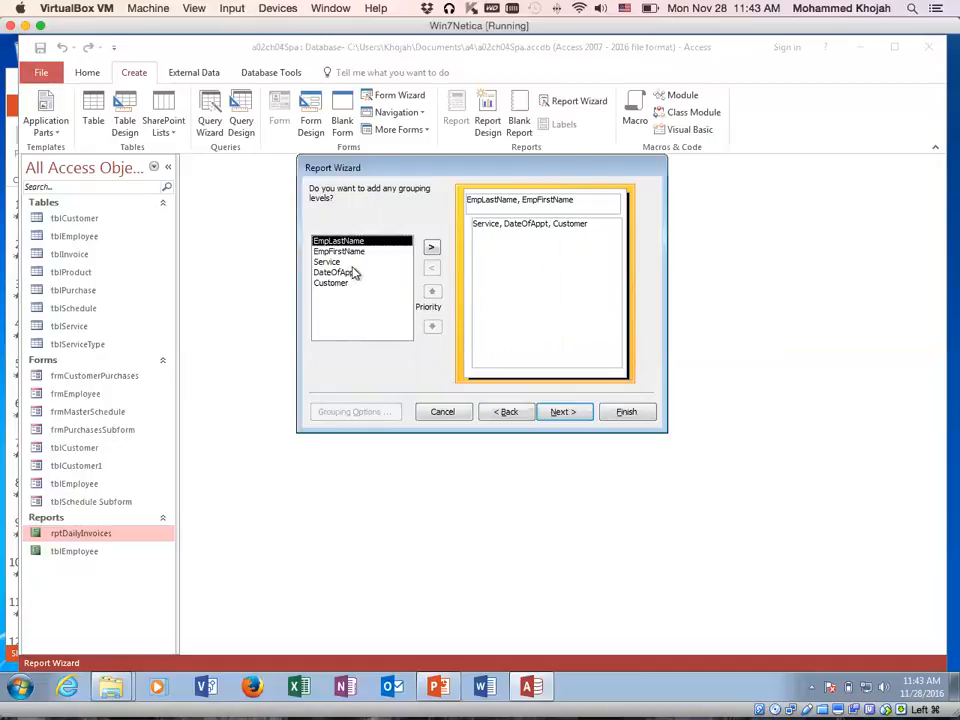
{"action": "left_click", "coordinate": [334, 273]}
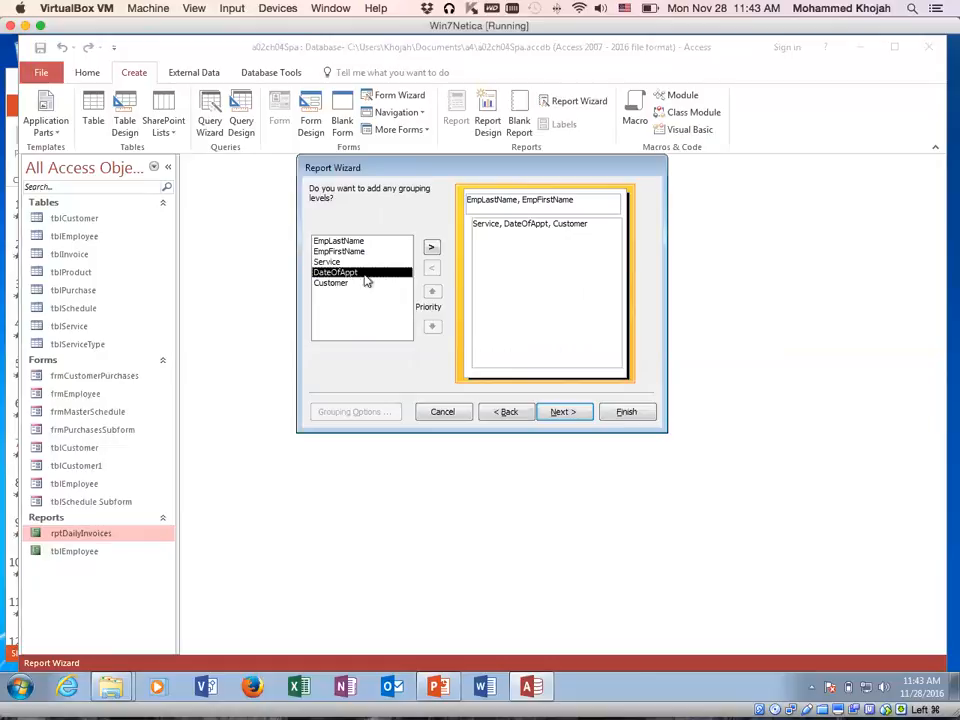
{"action": "left_click", "coordinate": [431, 247]}
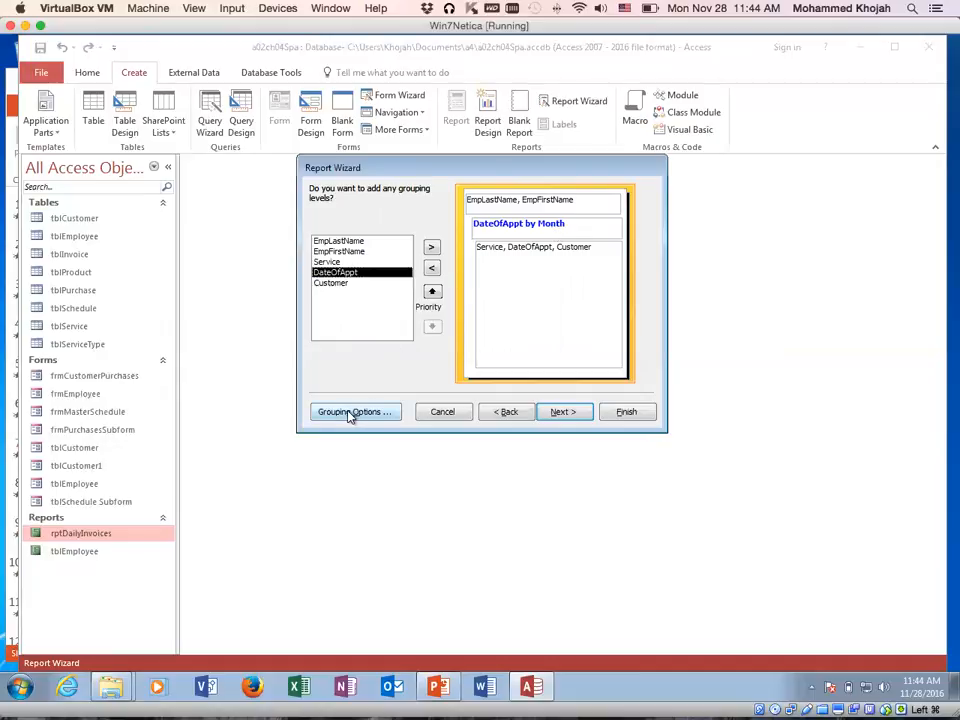
Step: Set the grouping interval of DateOfAppt to Normal and accept the grouping levels
{"action": "left_click", "coordinate": [350, 414]}
{"action": "left_click", "coordinate": [553, 271]}
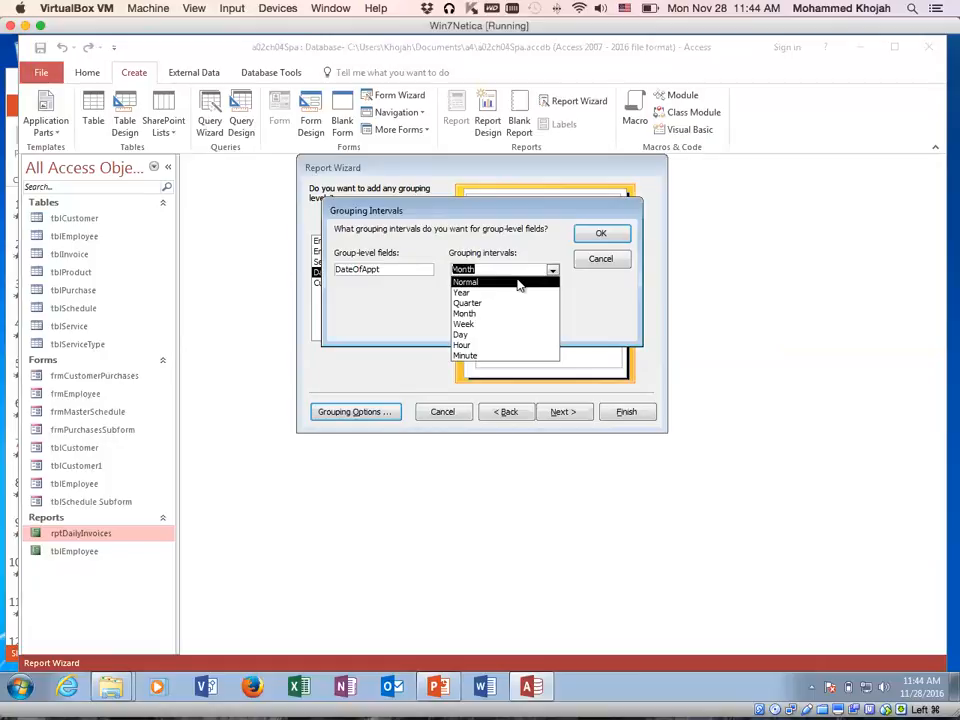
{"action": "left_click", "coordinate": [518, 284]}
{"action": "left_click", "coordinate": [554, 273]}
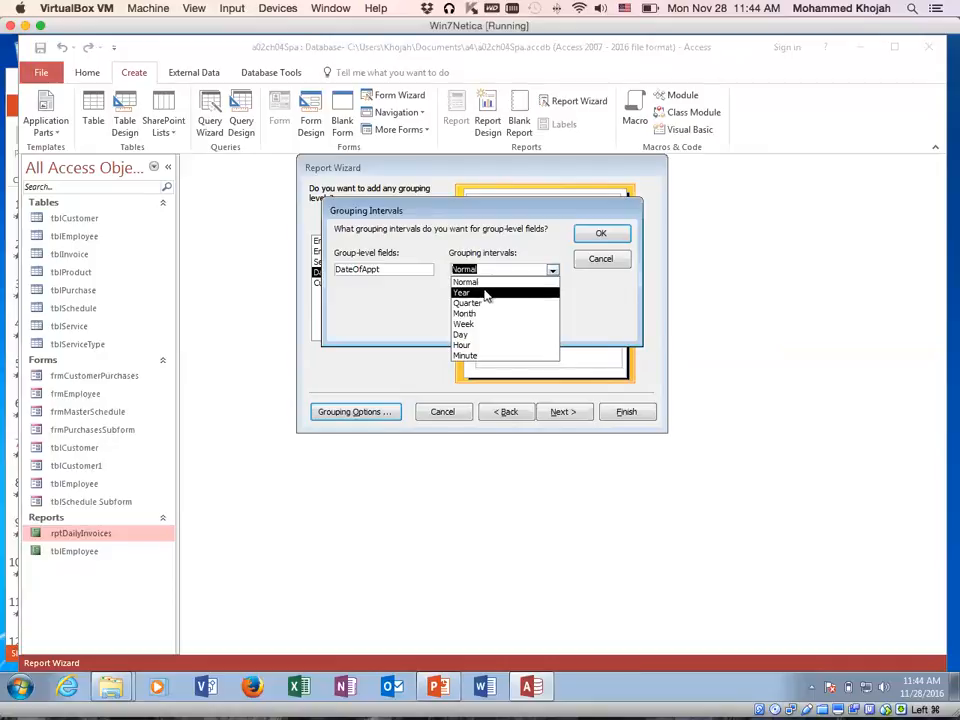
{"action": "left_click", "coordinate": [552, 271]}
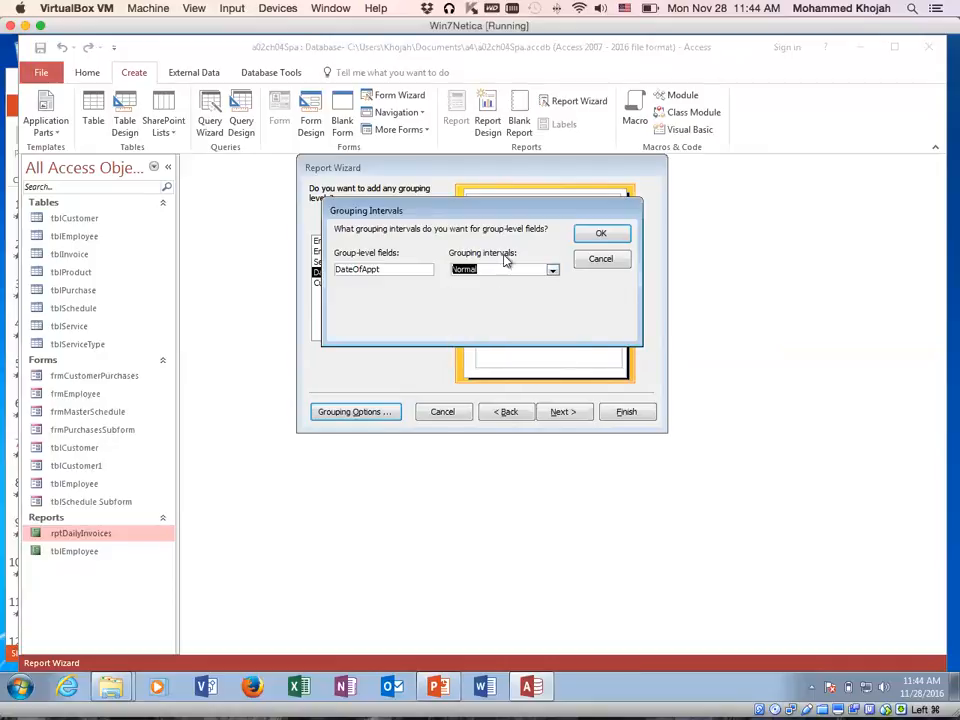
{"action": "left_click", "coordinate": [598, 236]}
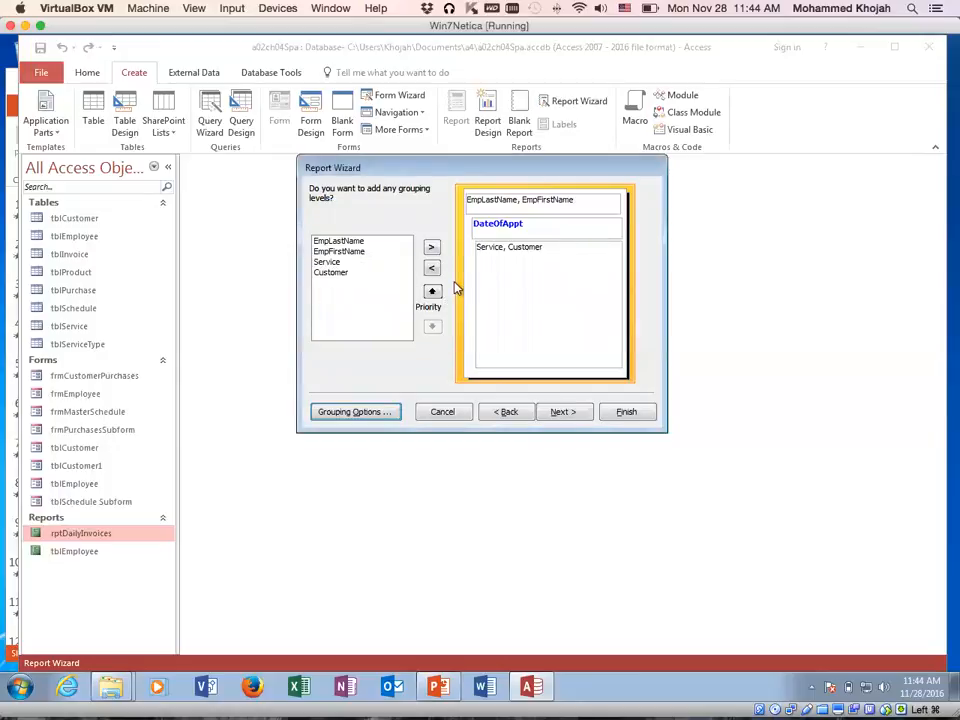
{"action": "left_click", "coordinate": [560, 412]}
Step: Leave the detail records unsorted and finish the report with a stepped layout in portrait, titled tblEmployee1
{"action": "left_click", "coordinate": [577, 240]}
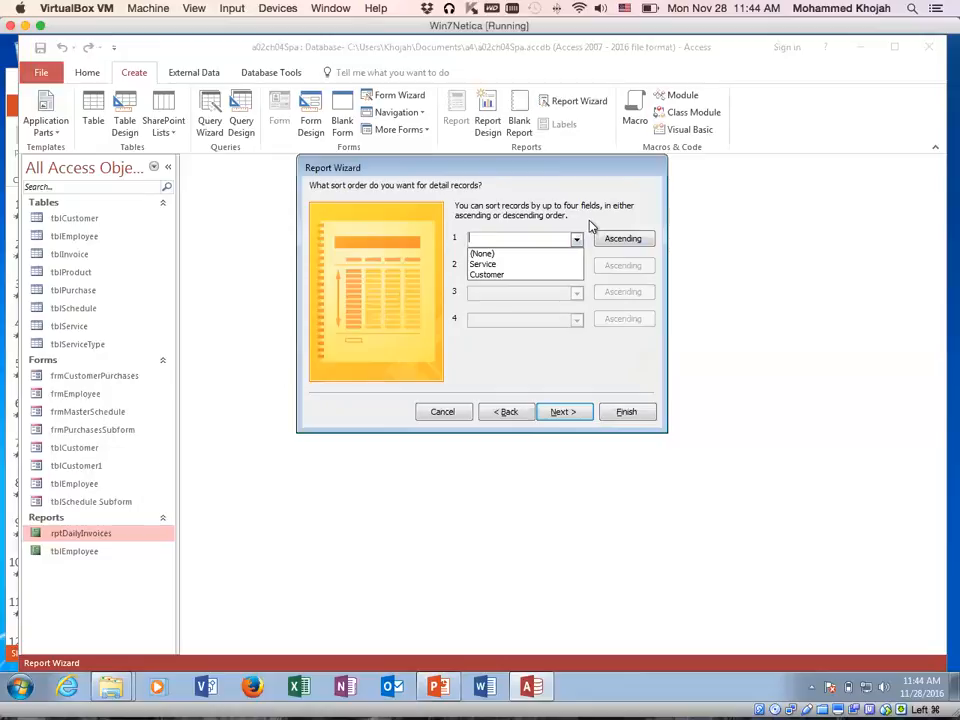
{"action": "left_click", "coordinate": [585, 223]}
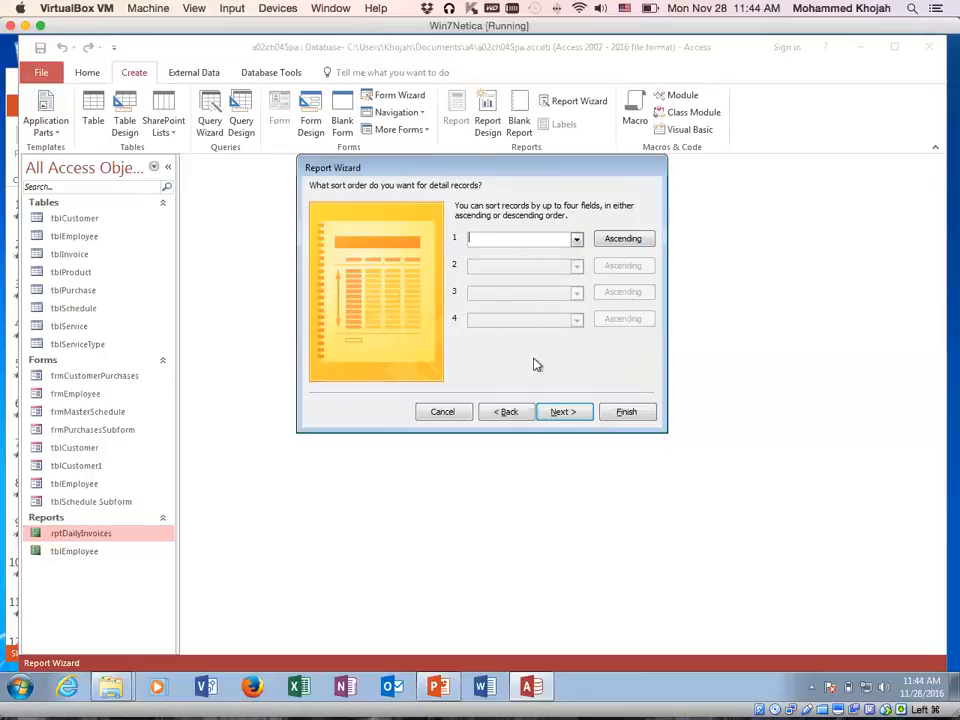
{"action": "left_click", "coordinate": [565, 412]}
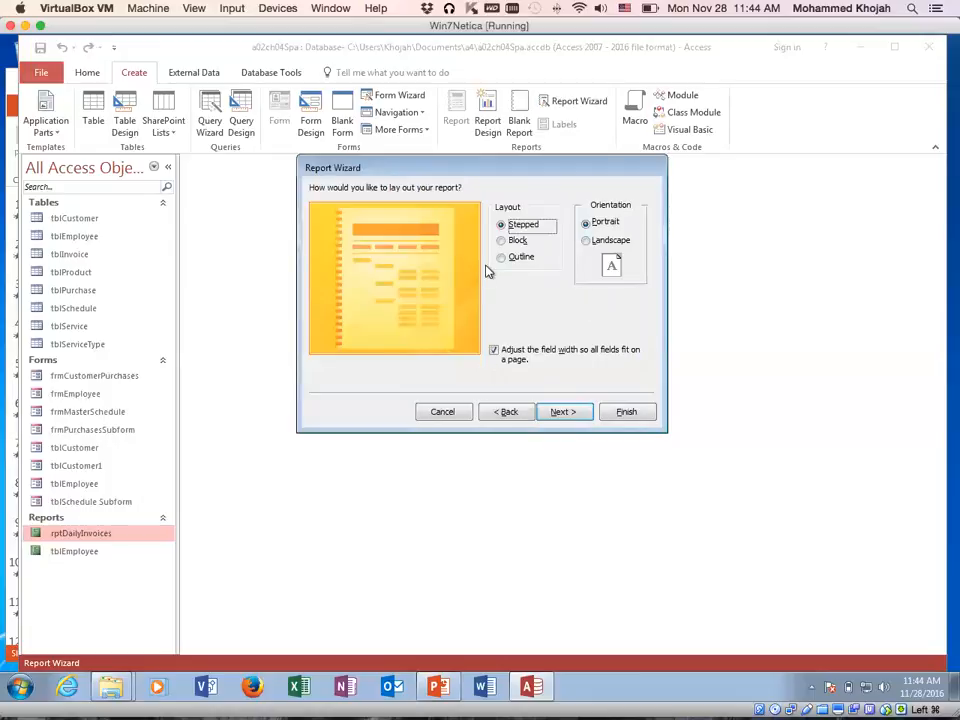
{"action": "left_click", "coordinate": [562, 412]}
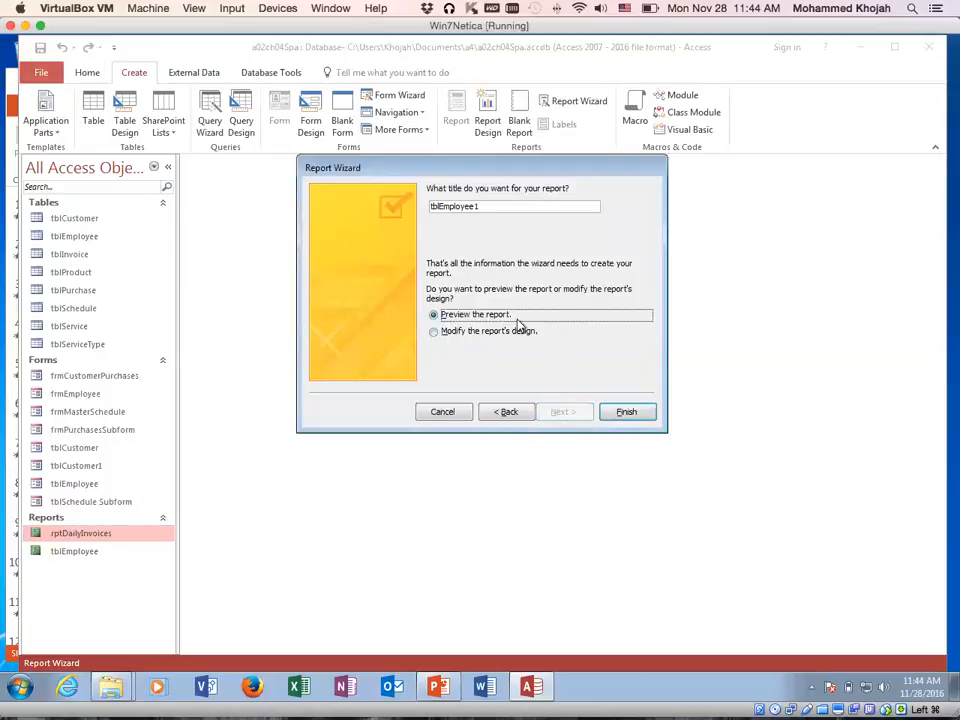
{"action": "left_click", "coordinate": [627, 412]}
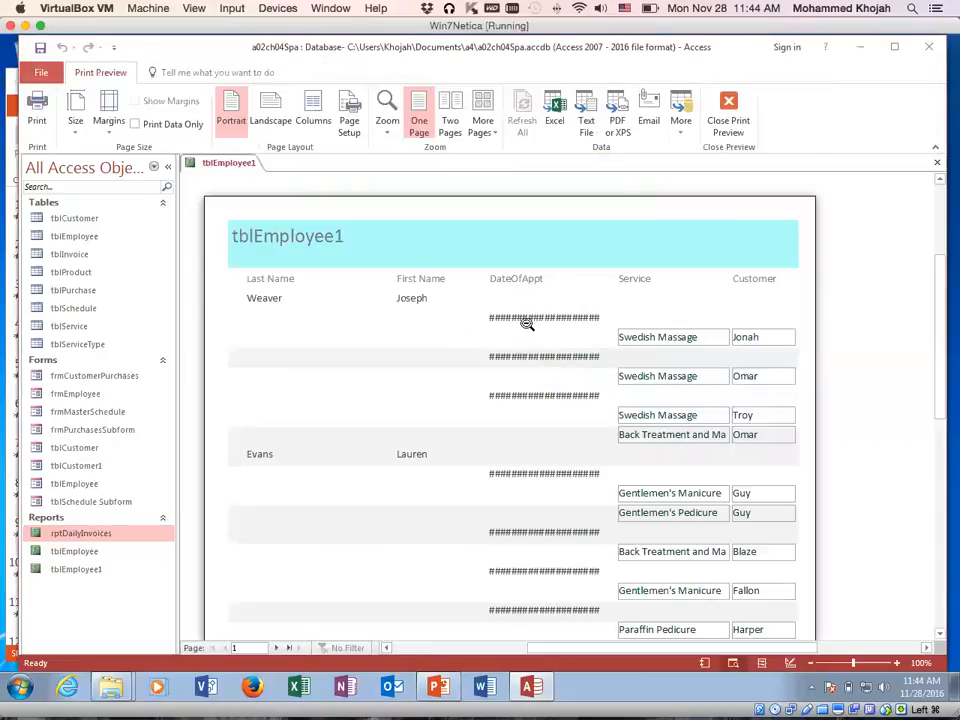
Step: Close the print preview and widen the DateOfAppt text box leftward in Layout View so the full dates fit
{"action": "left_click", "coordinate": [728, 118]}
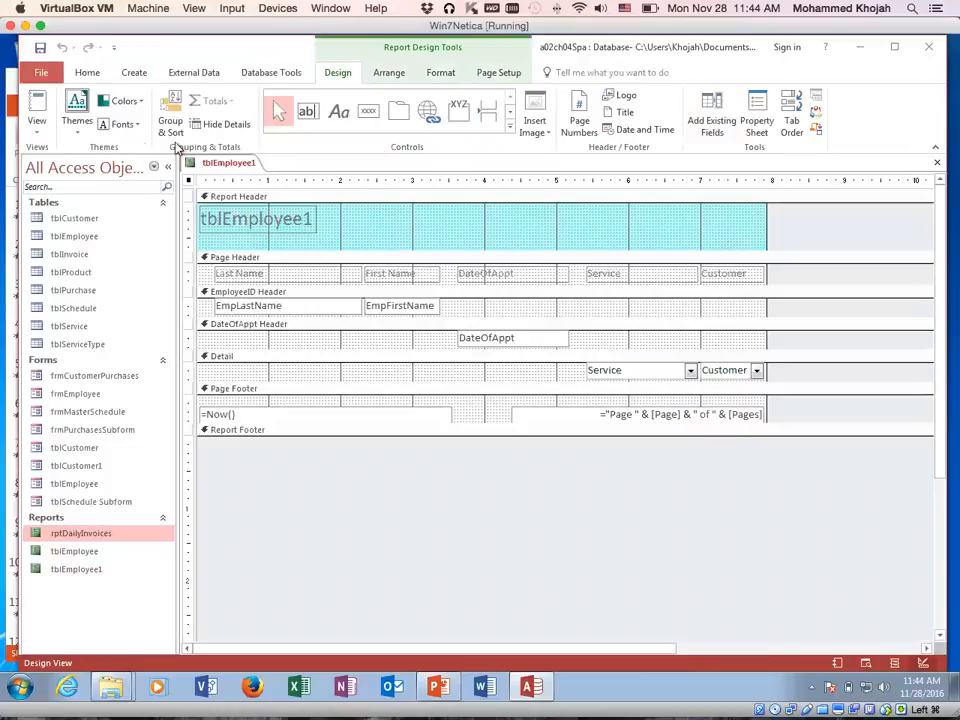
{"action": "left_click", "coordinate": [37, 112]}
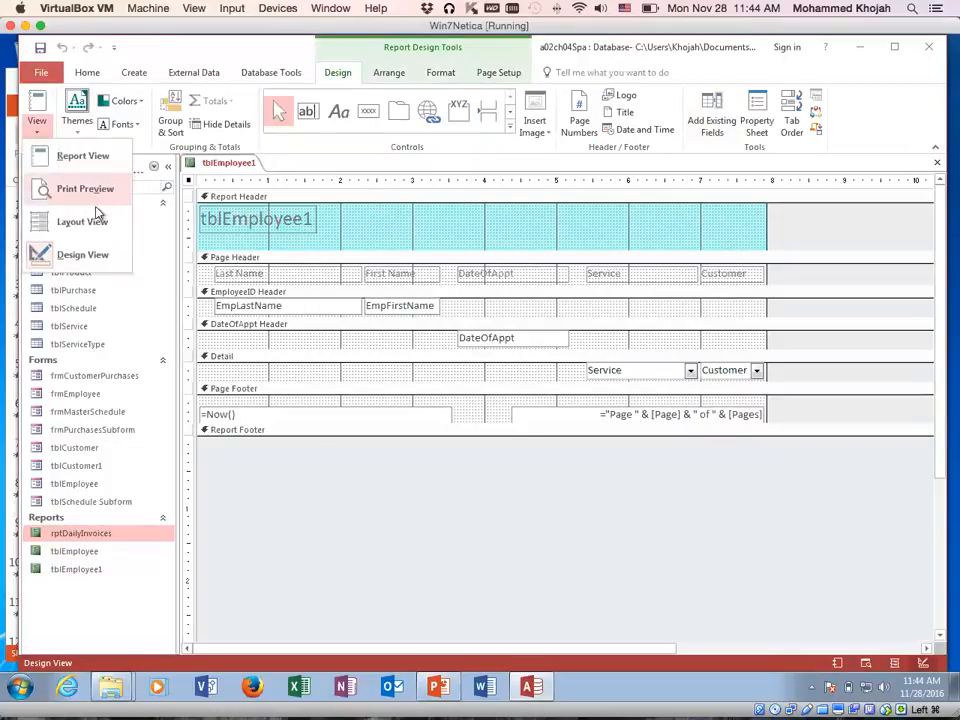
{"action": "left_click", "coordinate": [60, 221]}
{"action": "left_click", "coordinate": [505, 293]}
{"action": "left_click_drag", "start_coordinate": [459, 289], "coordinate": [422, 272]}
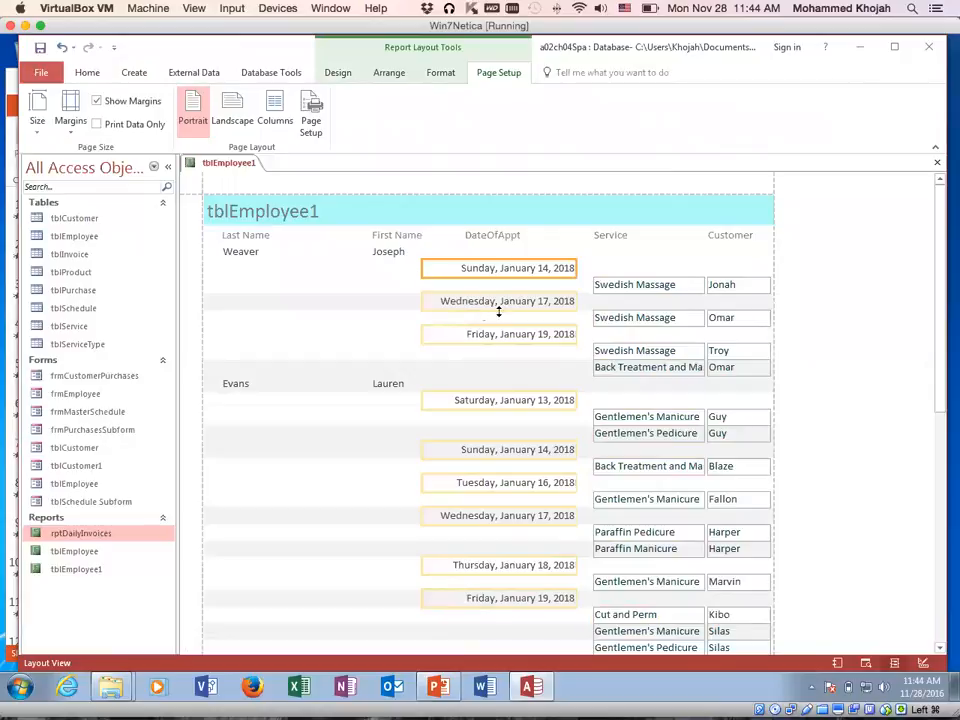
Step: Check the appointment dates and services in Report View, and close the tblEmployee1 report with its design changes saved
{"action": "left_click", "coordinate": [82, 72]}
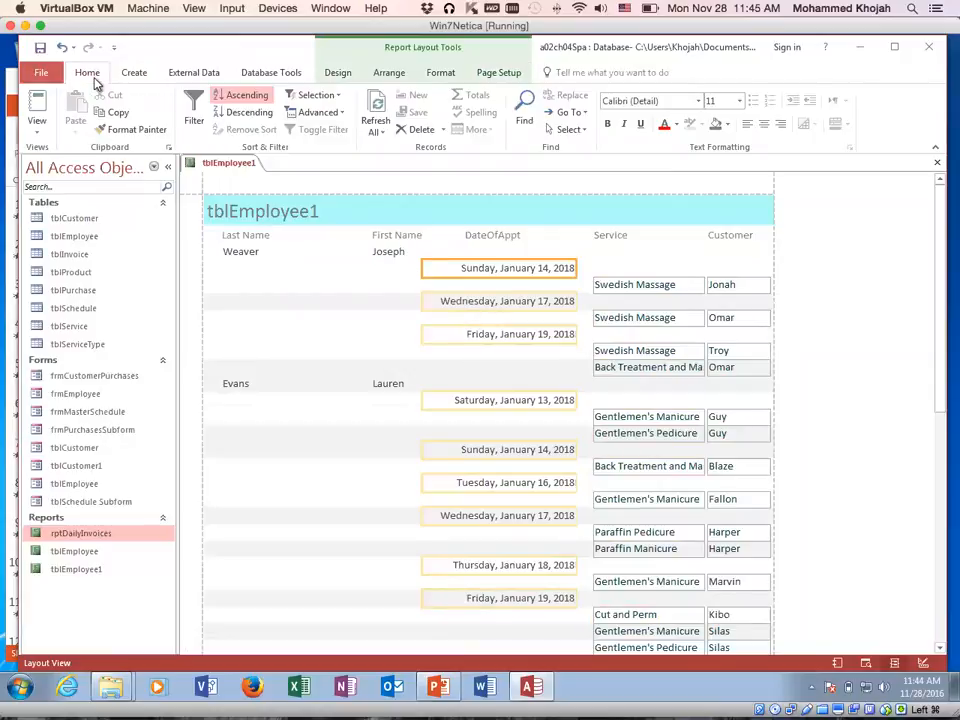
{"action": "left_click", "coordinate": [37, 112]}
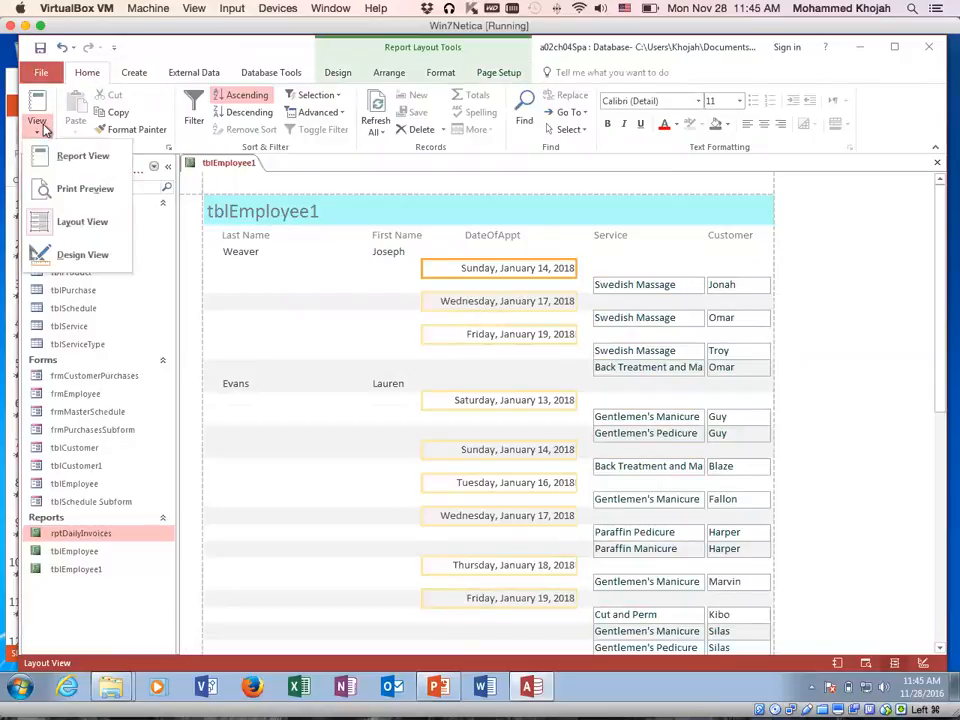
{"action": "left_click", "coordinate": [82, 157]}
{"action": "left_click", "coordinate": [840, 387]}
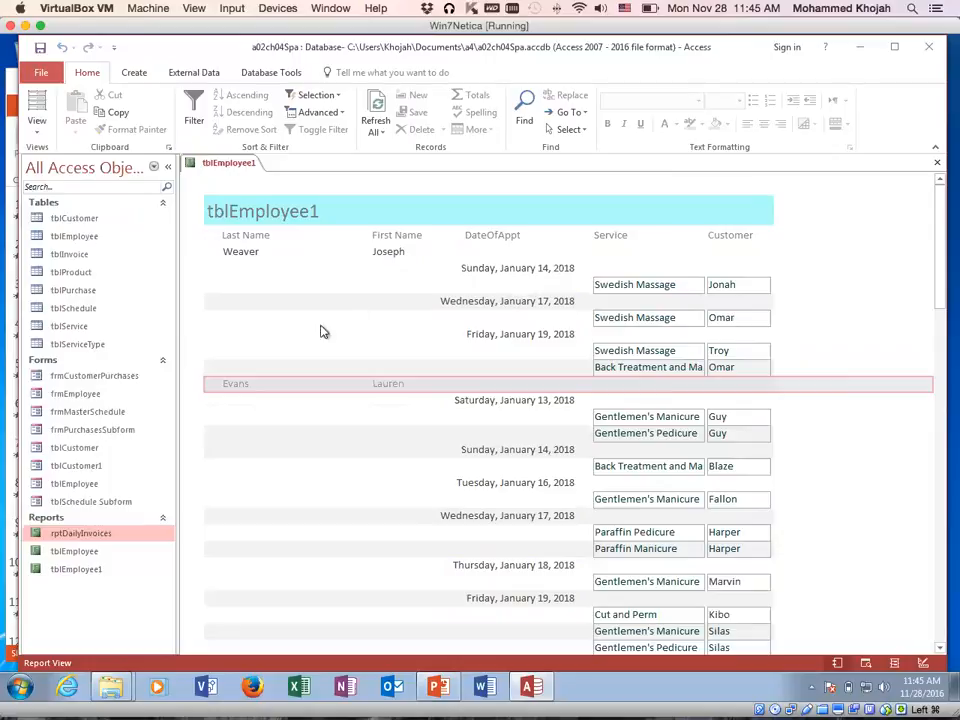
{"action": "left_click", "coordinate": [490, 432]}
{"action": "scroll", "coordinate": [470, 418], "scroll_direction": "down", "scroll_amount": 1}
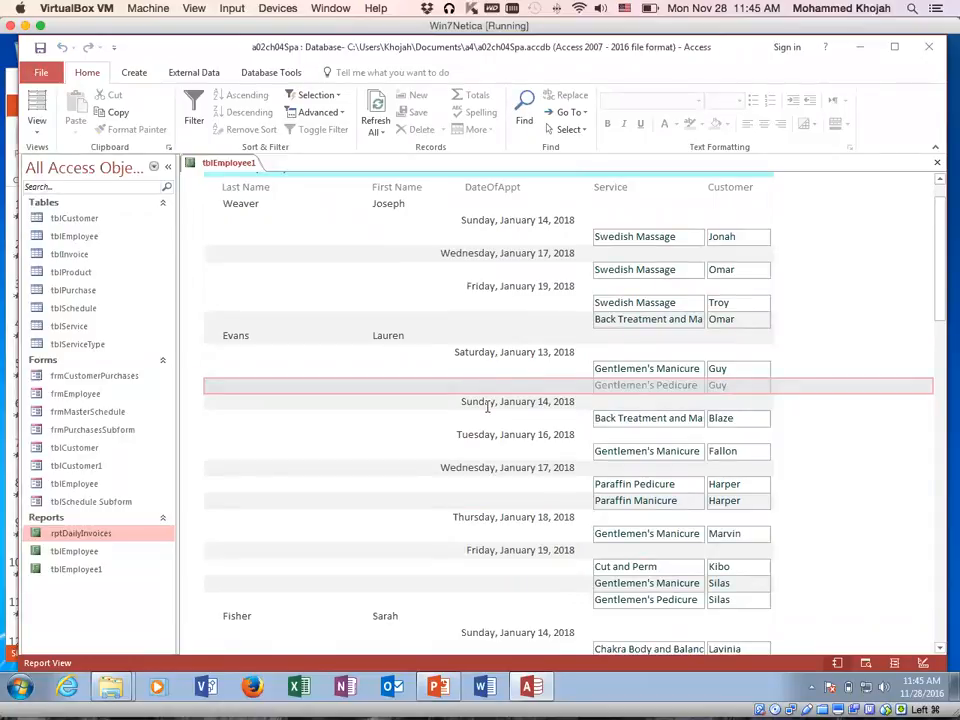
{"action": "left_click_drag", "start_coordinate": [935, 291], "coordinate": [932, 258]}
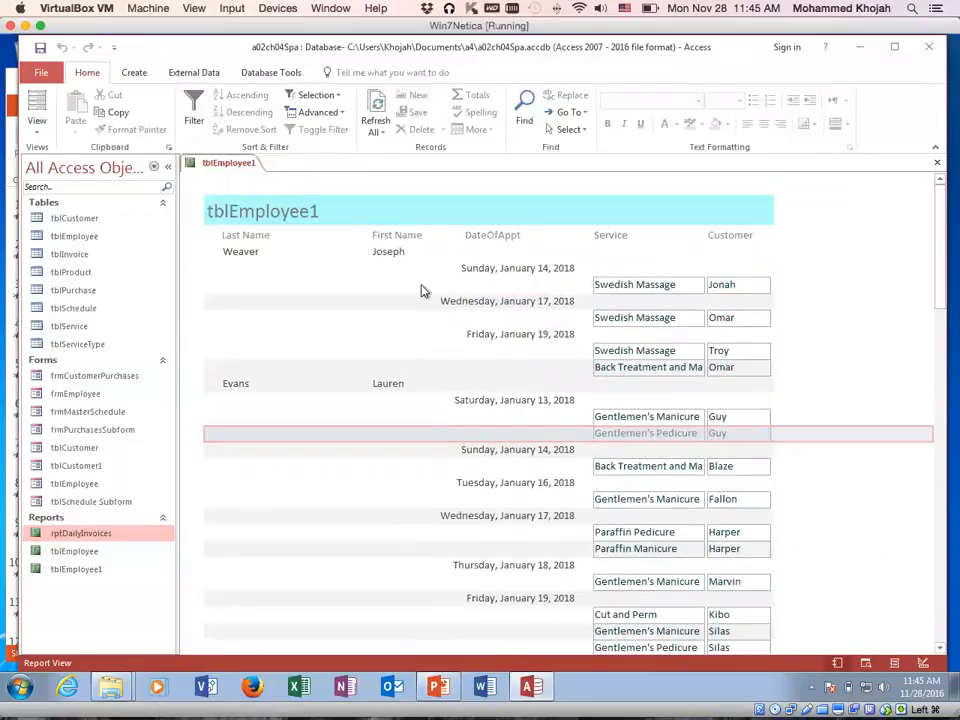
{"action": "left_click", "coordinate": [936, 163]}
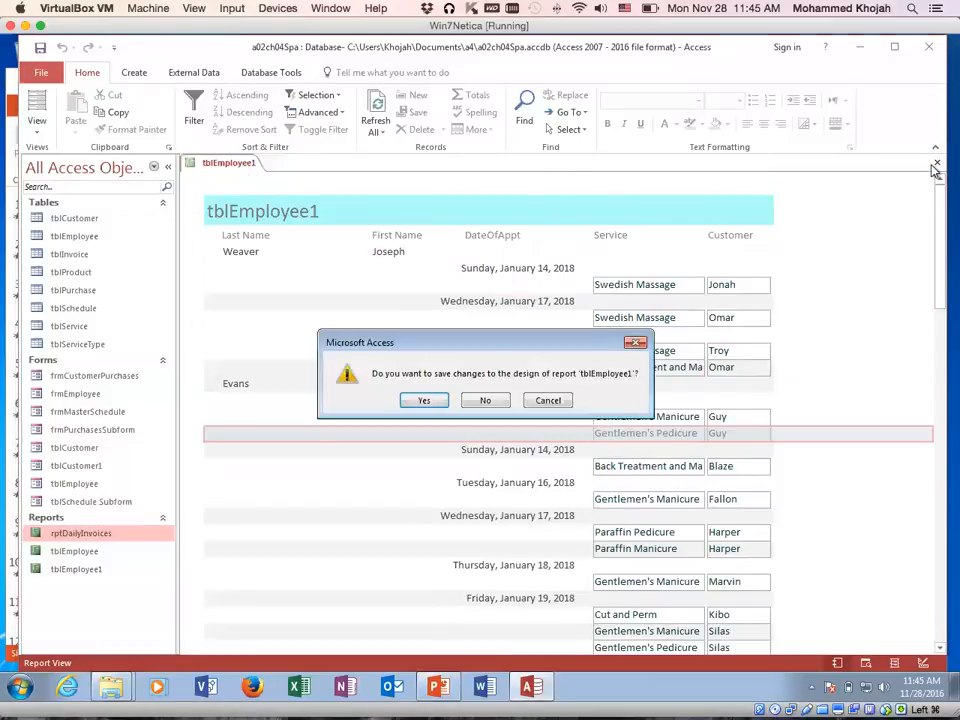
{"action": "left_click", "coordinate": [410, 402]}
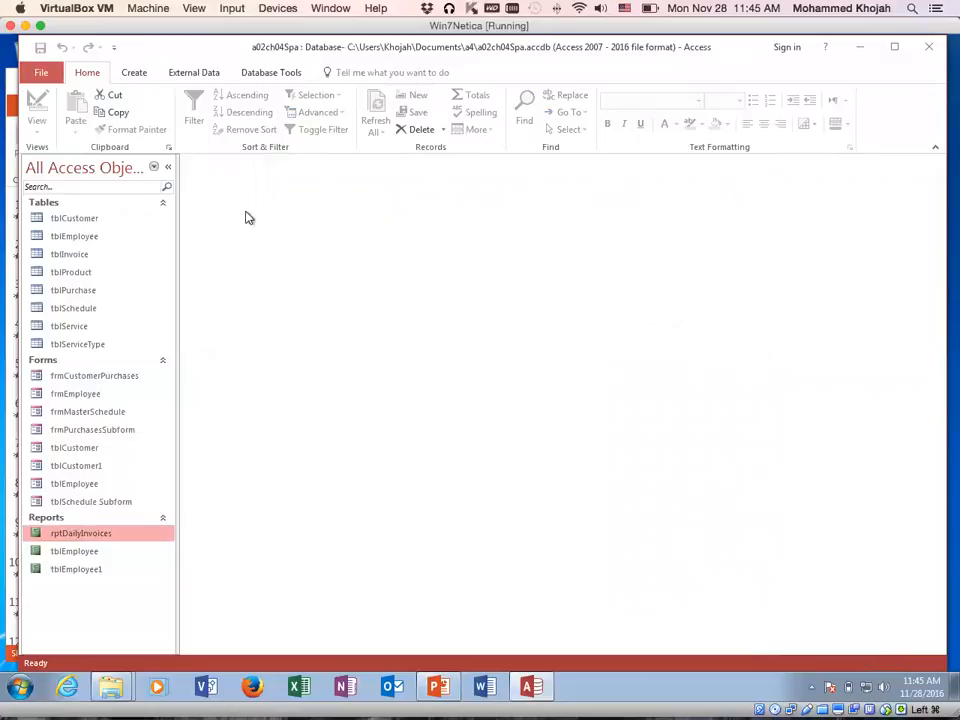
Step: Open the tblPurchase table, examine its fields and data types in Design View, and close it
{"action": "left_click", "coordinate": [132, 74]}
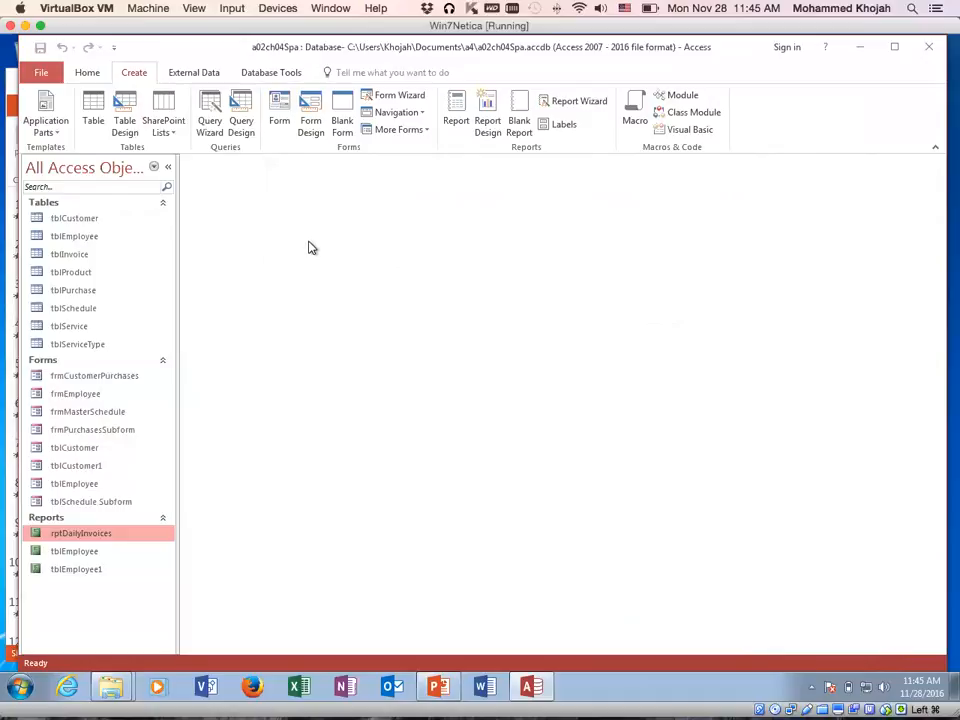
{"action": "double_click", "coordinate": [90, 292]}
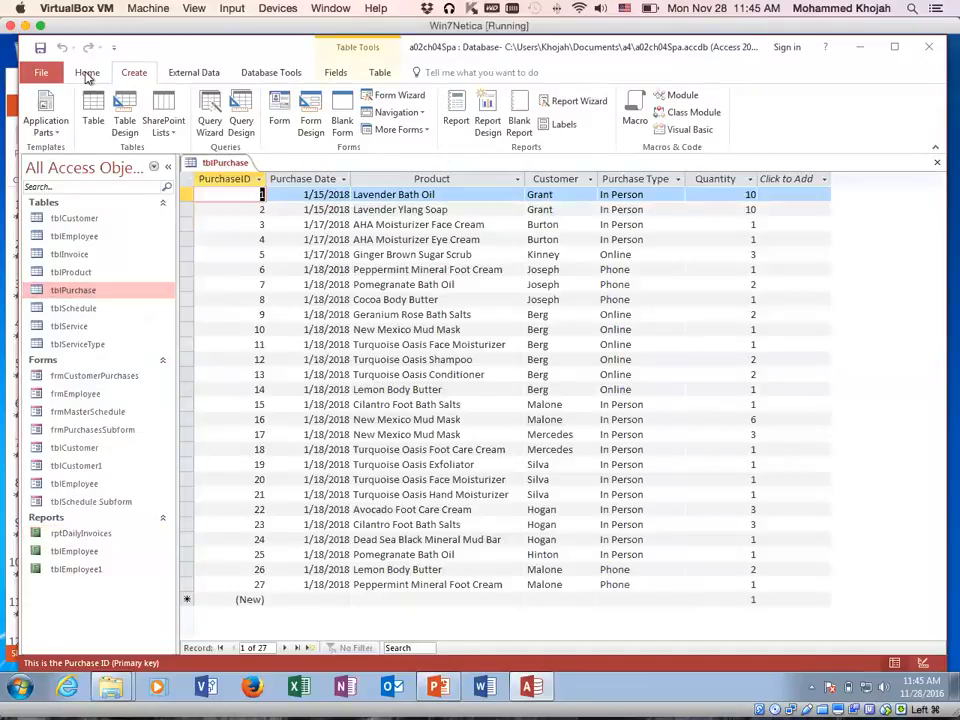
{"action": "left_click", "coordinate": [87, 73]}
{"action": "left_click", "coordinate": [36, 128]}
{"action": "left_click", "coordinate": [55, 188]}
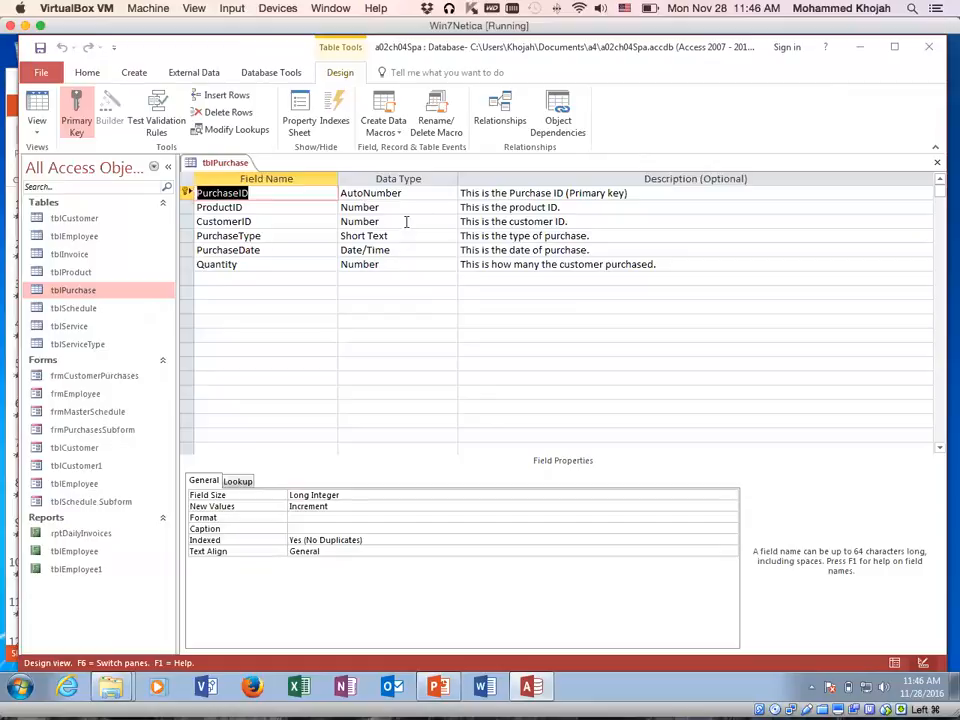
{"action": "left_click", "coordinate": [937, 162]}
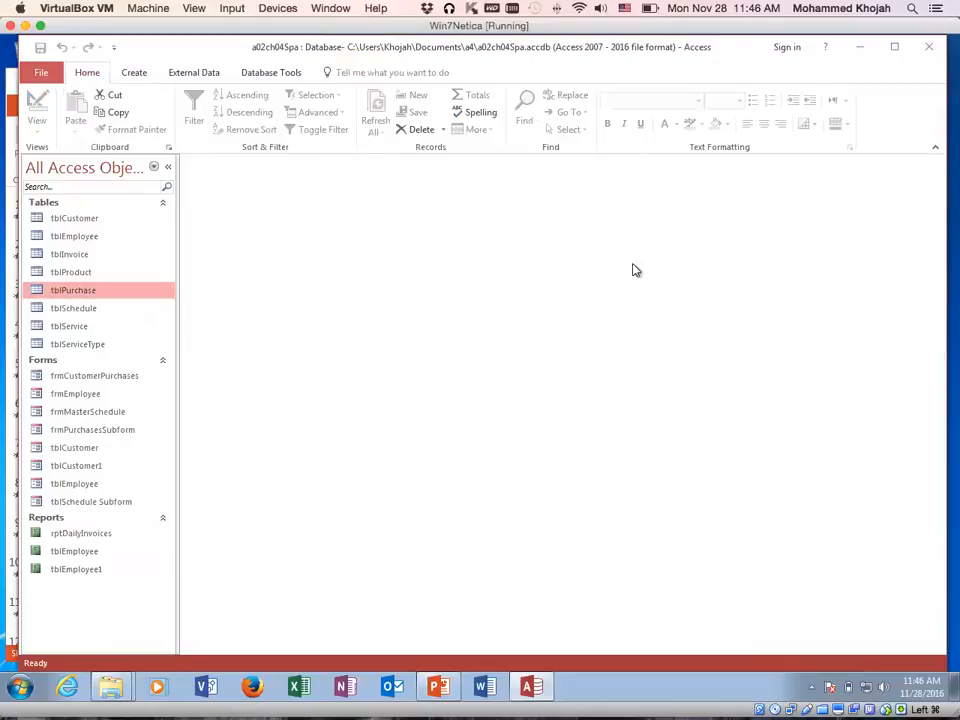
Step: Start a Report Wizard report on tblInvoice with the InvoiceNumber, InvoiceDate and InvoiceTotal fields, leaving out CustomerID
{"action": "left_click", "coordinate": [134, 74]}
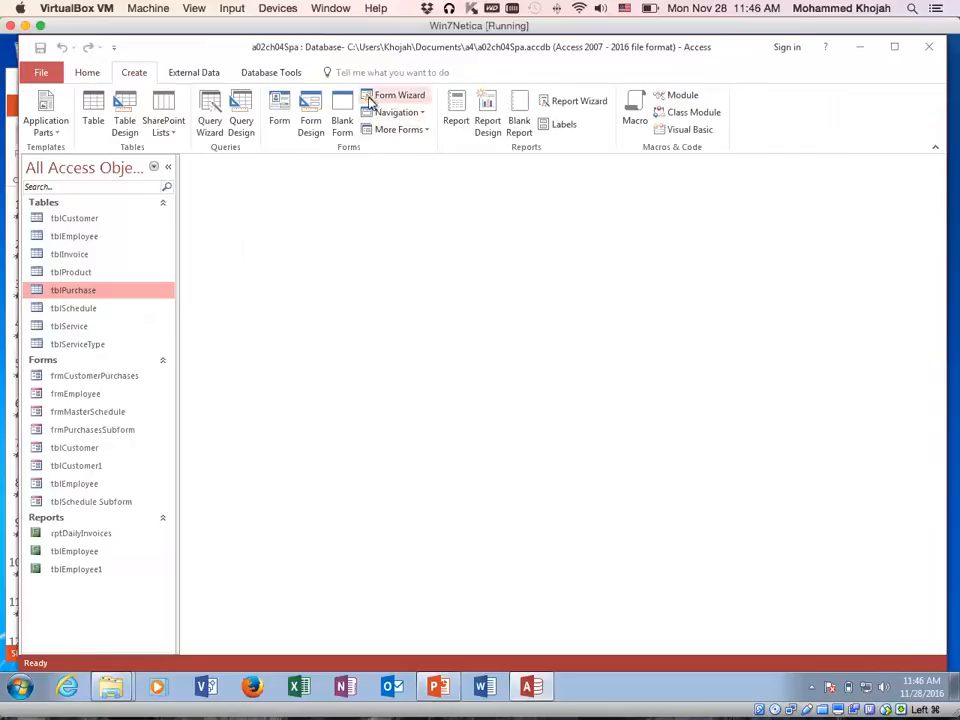
{"action": "left_click", "coordinate": [580, 102]}
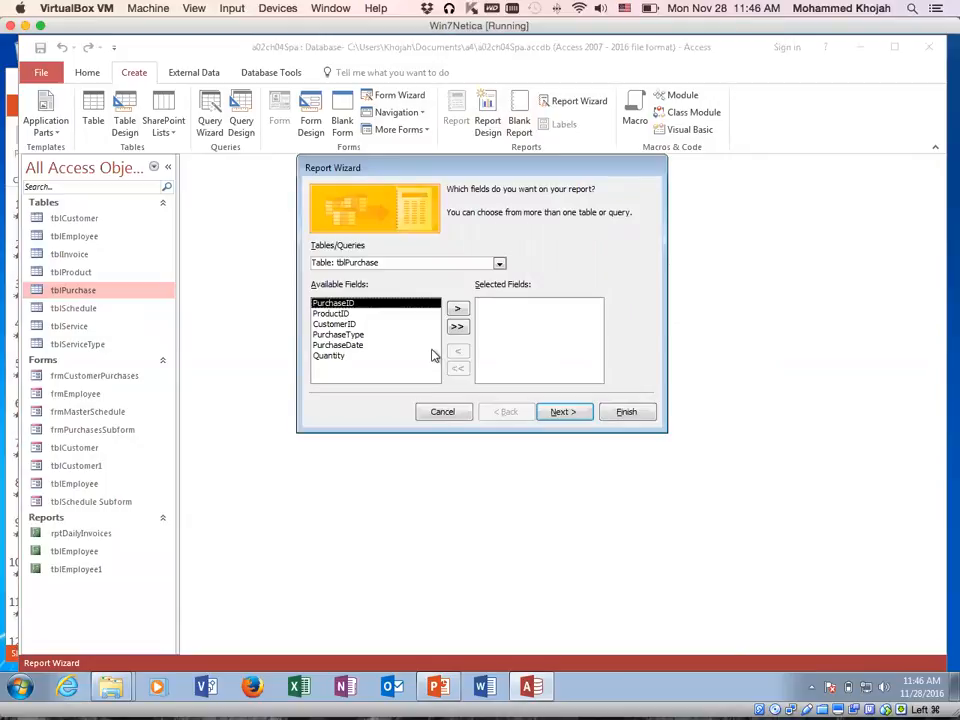
{"action": "left_click", "coordinate": [500, 263]}
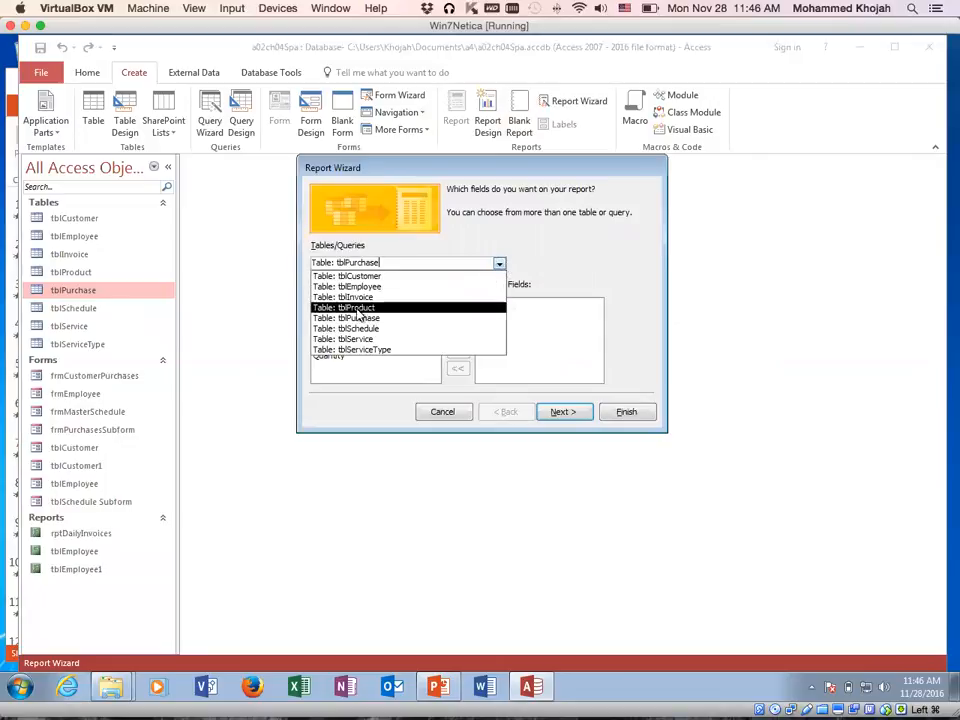
{"action": "left_click", "coordinate": [400, 297]}
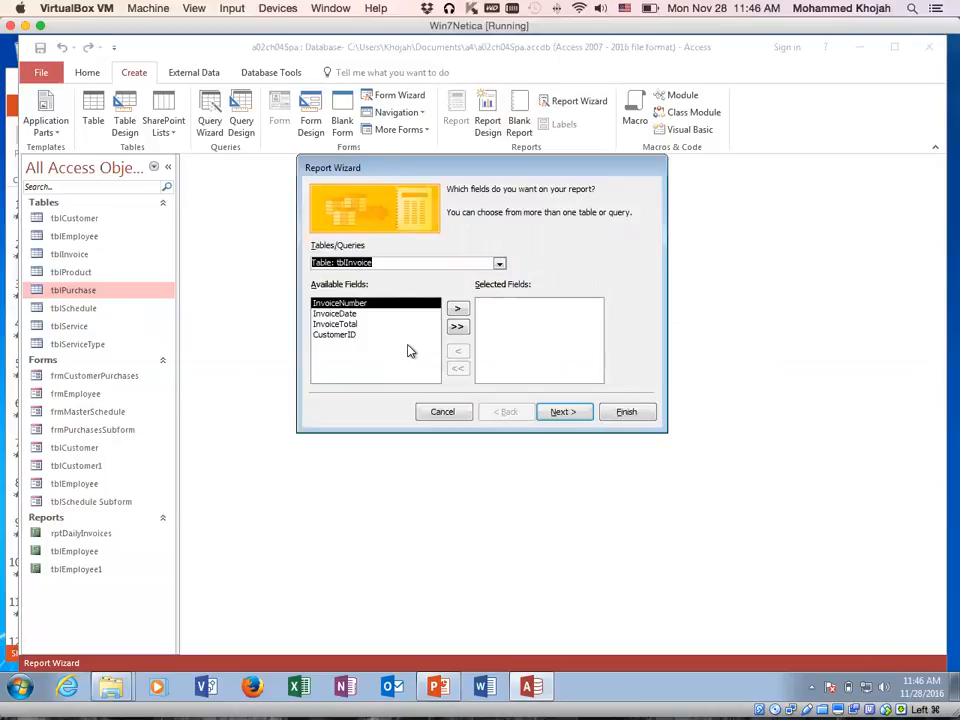
{"action": "left_click", "coordinate": [456, 328]}
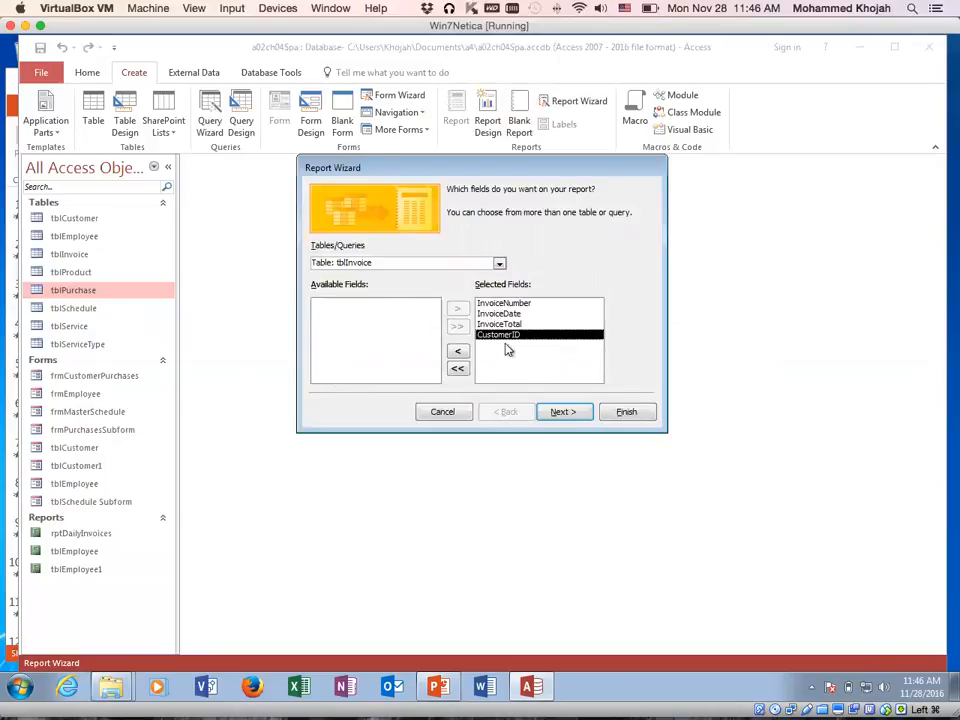
{"action": "left_click", "coordinate": [457, 350]}
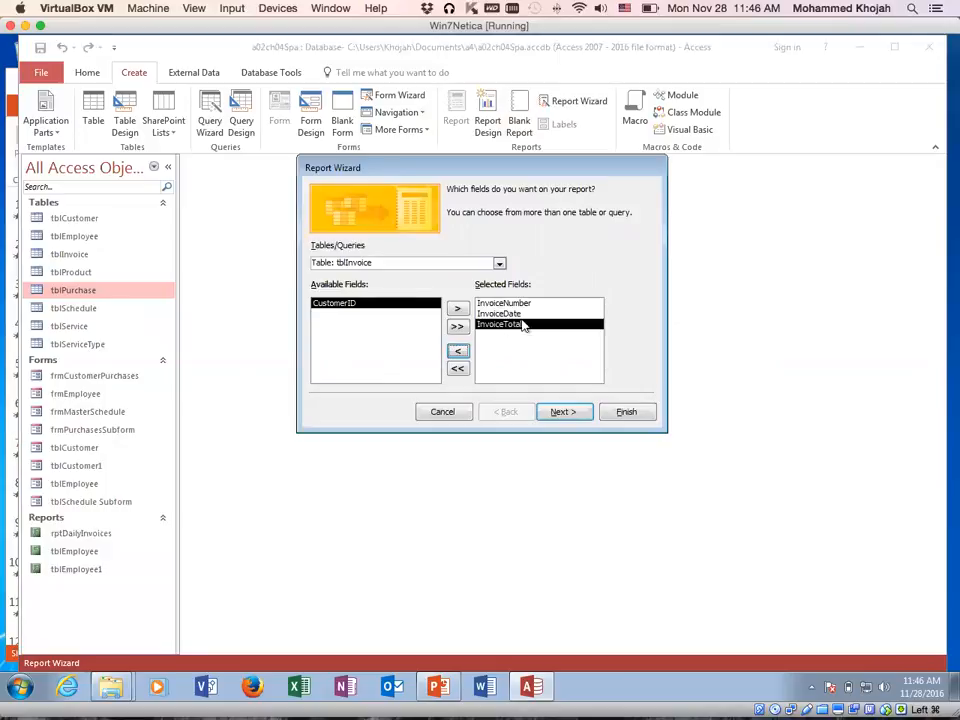
{"action": "left_click", "coordinate": [563, 412]}
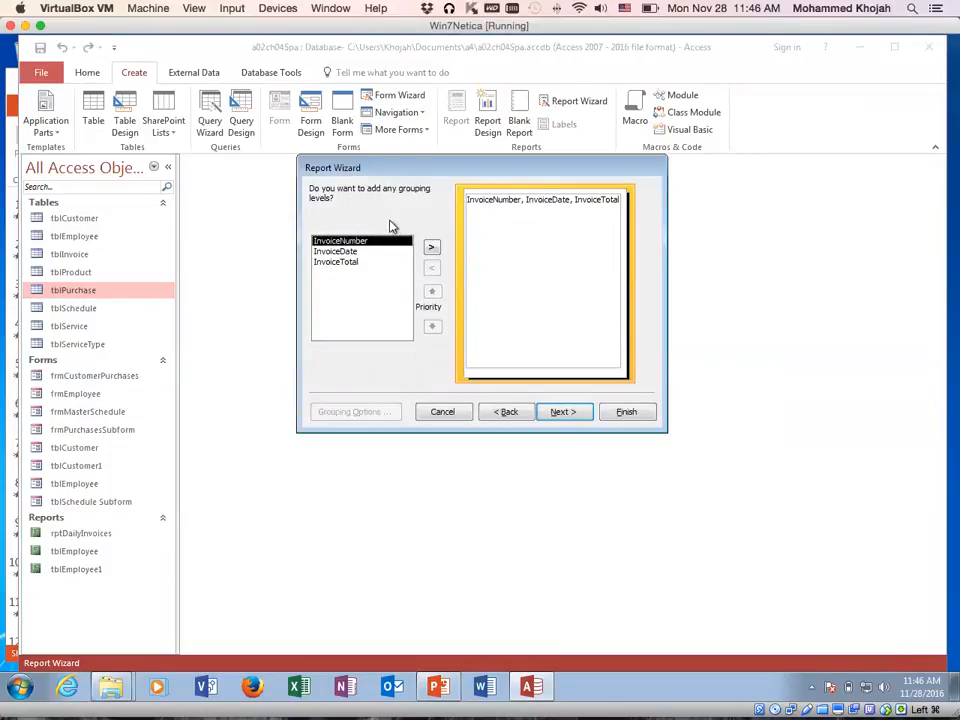
Step: Add InvoiceDate as a grouping level with the Month interval and accept the grouping levels
{"action": "left_click", "coordinate": [340, 251]}
{"action": "left_click", "coordinate": [430, 249]}
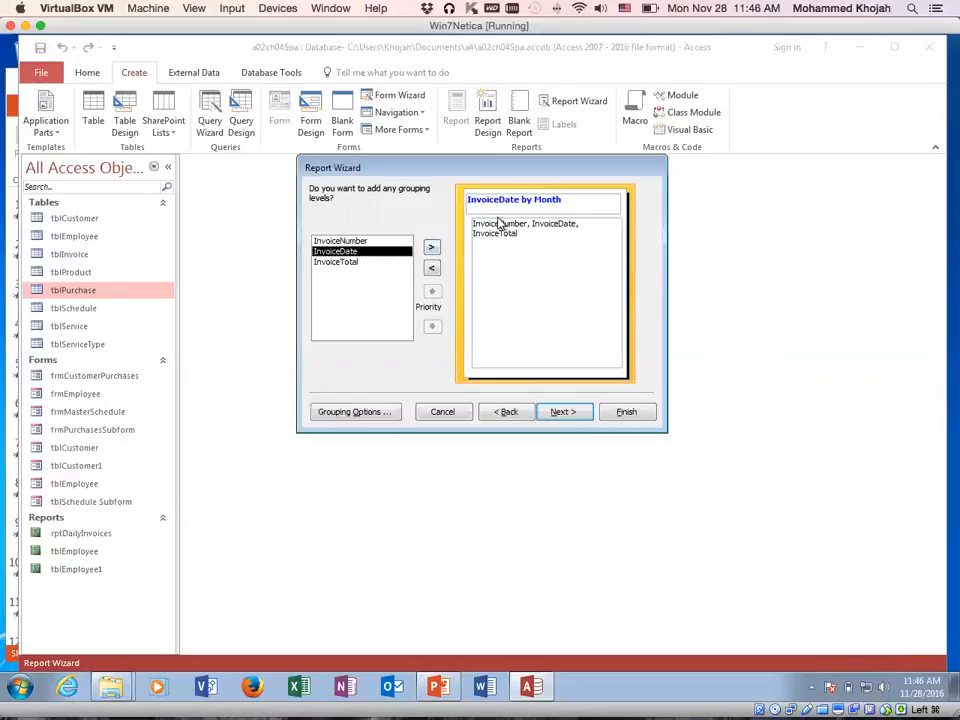
{"action": "left_click", "coordinate": [372, 413]}
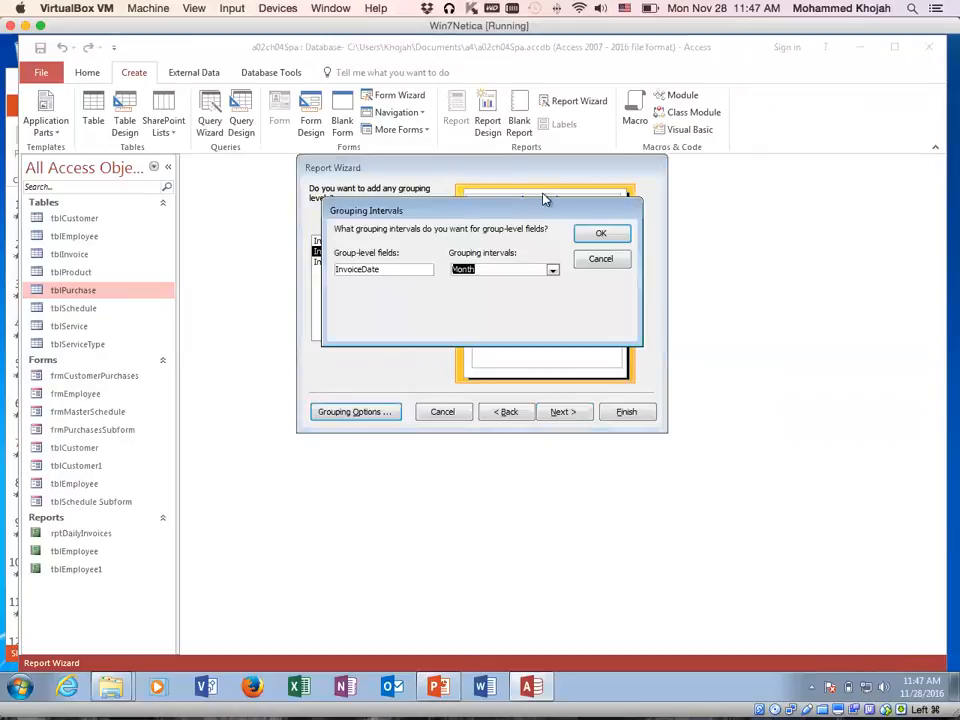
{"action": "left_click", "coordinate": [552, 272]}
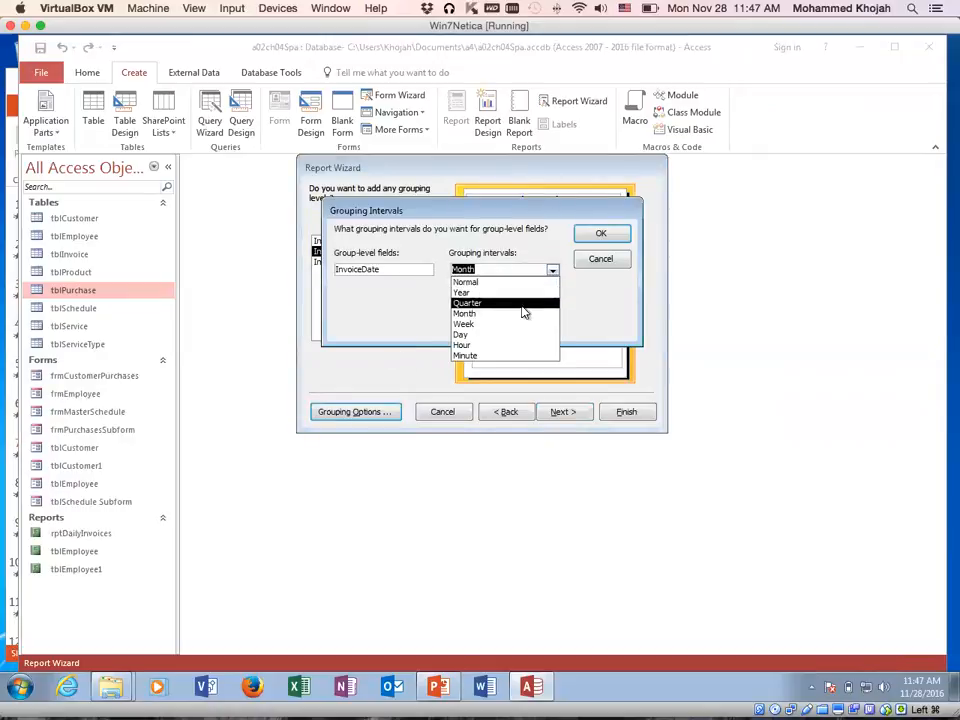
{"action": "left_click", "coordinate": [493, 314]}
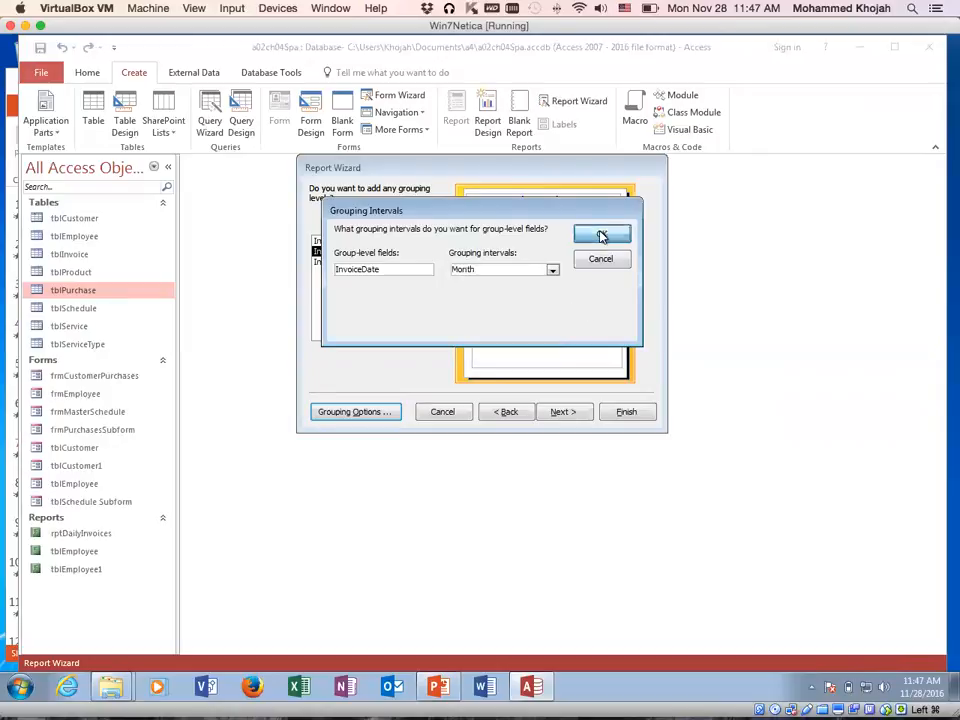
{"action": "left_click", "coordinate": [602, 236]}
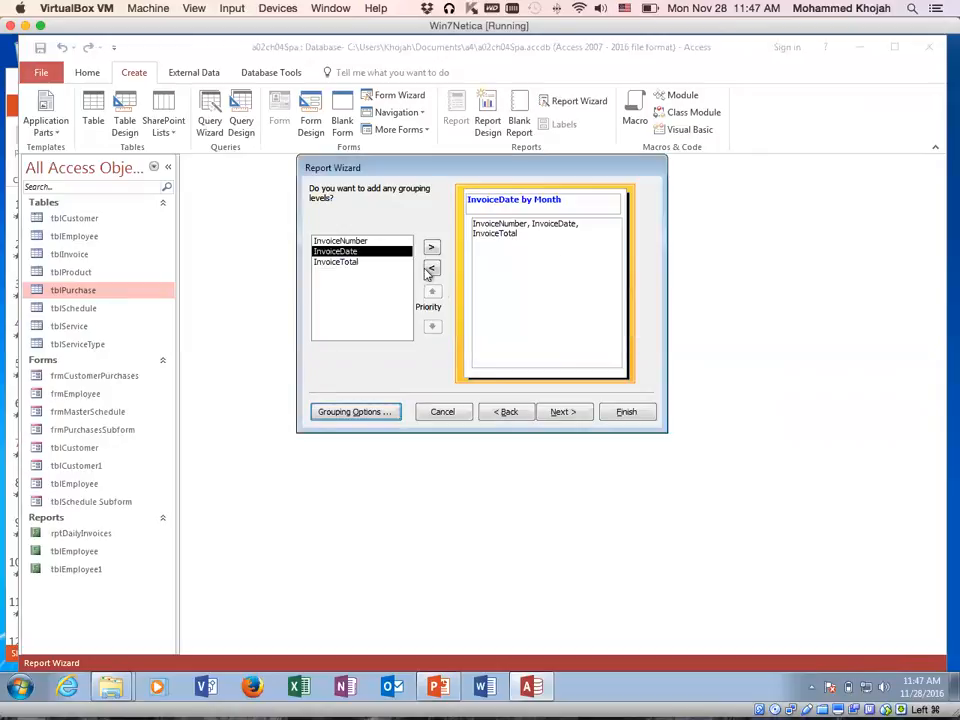
{"action": "left_click", "coordinate": [563, 413]}
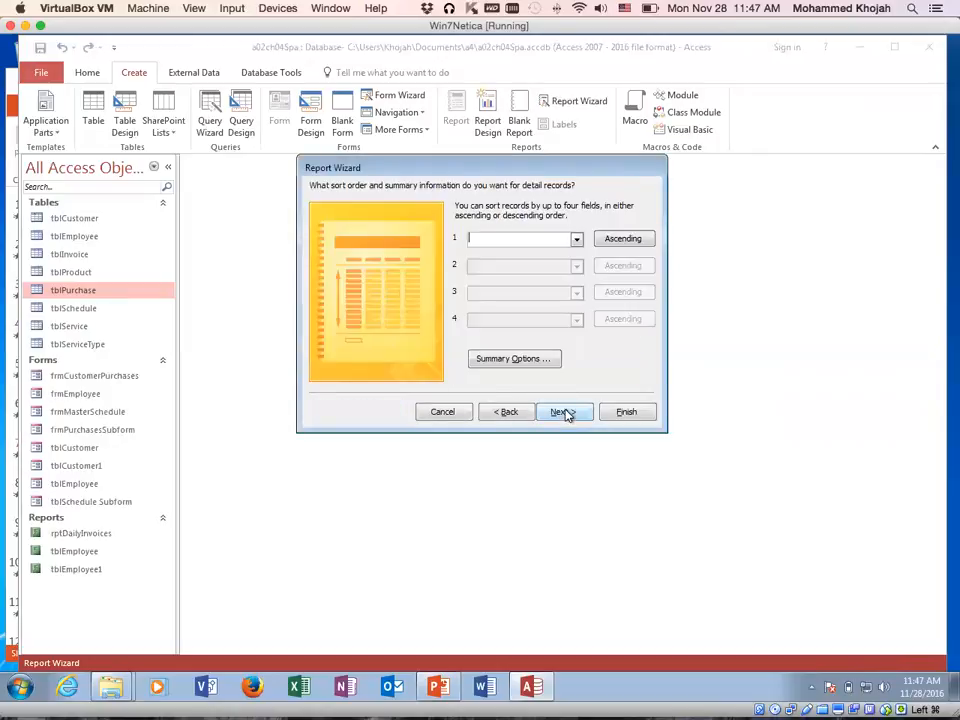
Step: Add a Sum summary for InvoiceTotal, showing both detail and summary
{"action": "left_click", "coordinate": [502, 363]}
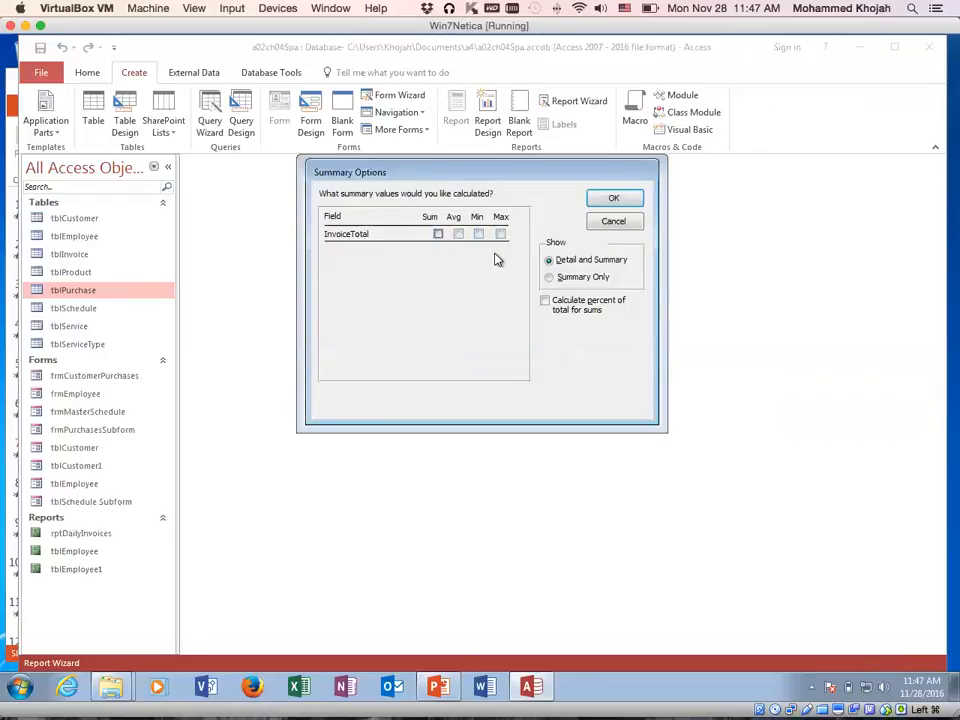
{"action": "left_click", "coordinate": [437, 235]}
{"action": "left_click", "coordinate": [624, 200]}
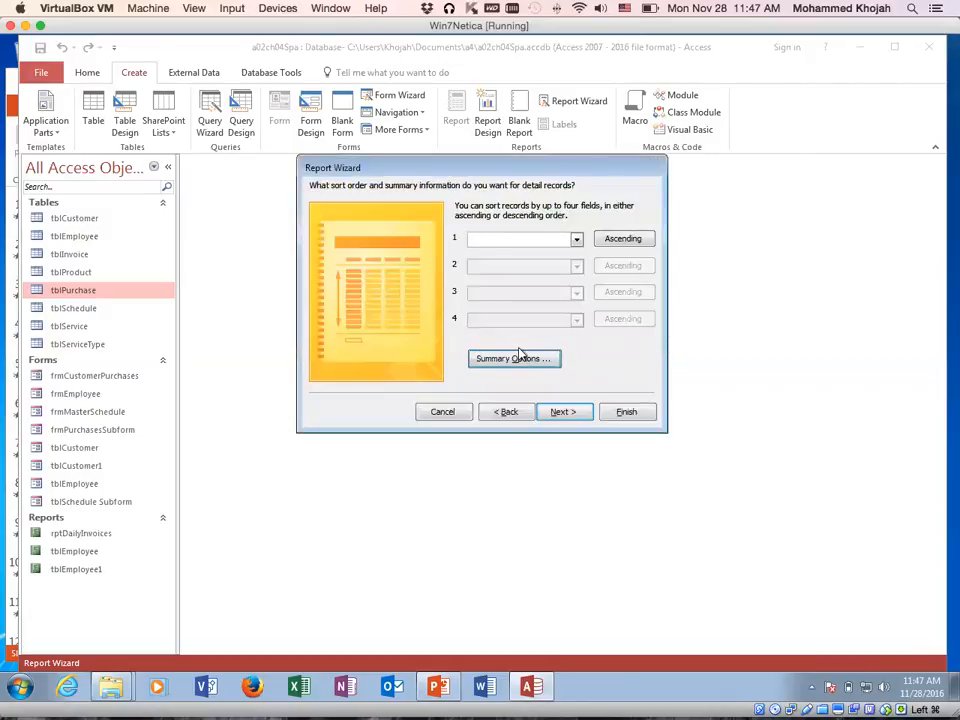
Step: Leave the detail records unsorted and finish the report with a stepped layout in portrait, titled tblInvoice
{"action": "left_click", "coordinate": [576, 240]}
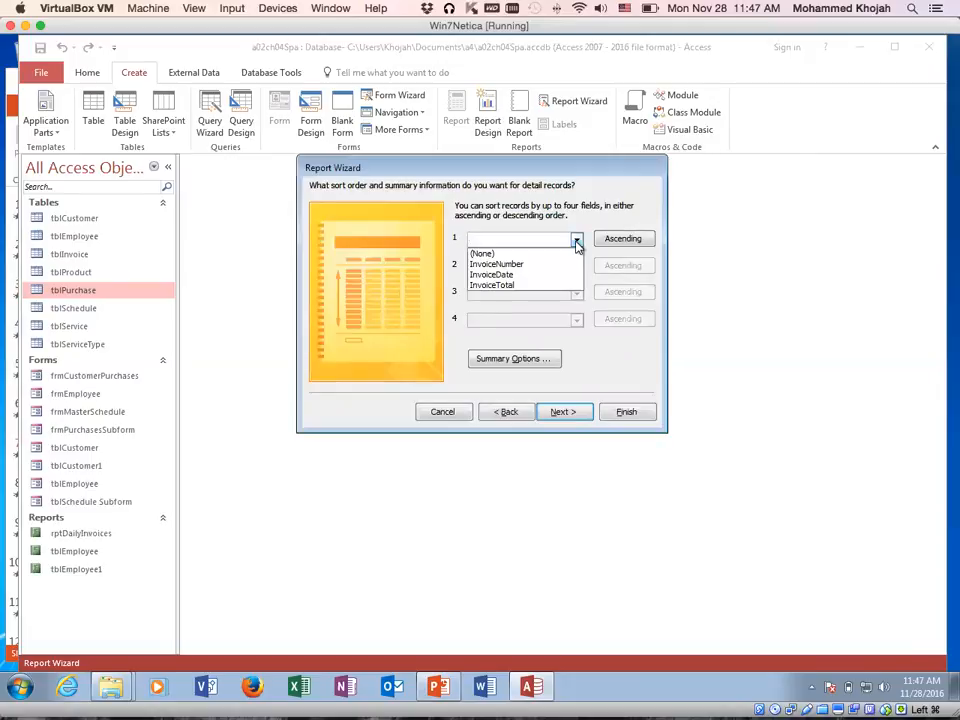
{"action": "left_click", "coordinate": [577, 245]}
{"action": "left_click", "coordinate": [563, 411]}
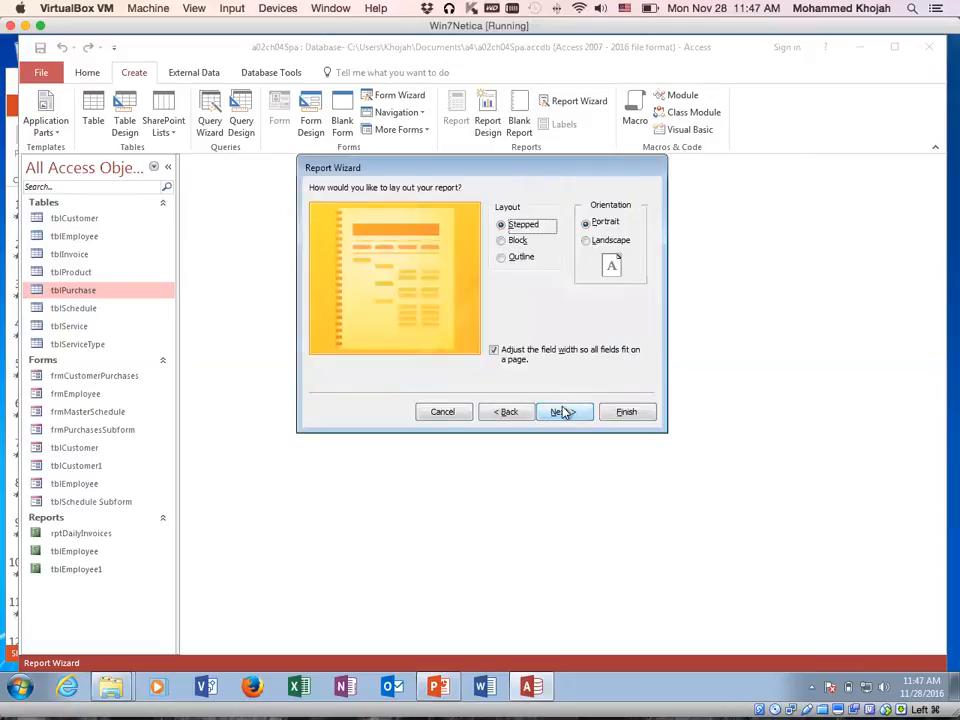
{"action": "left_click", "coordinate": [563, 412]}
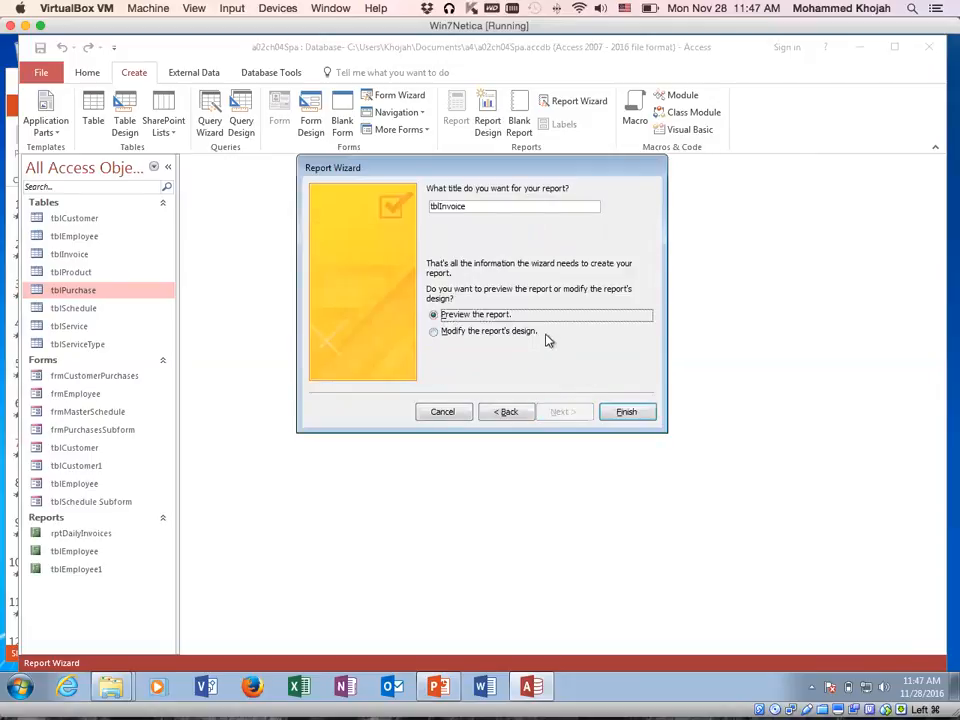
{"action": "left_click", "coordinate": [621, 412]}
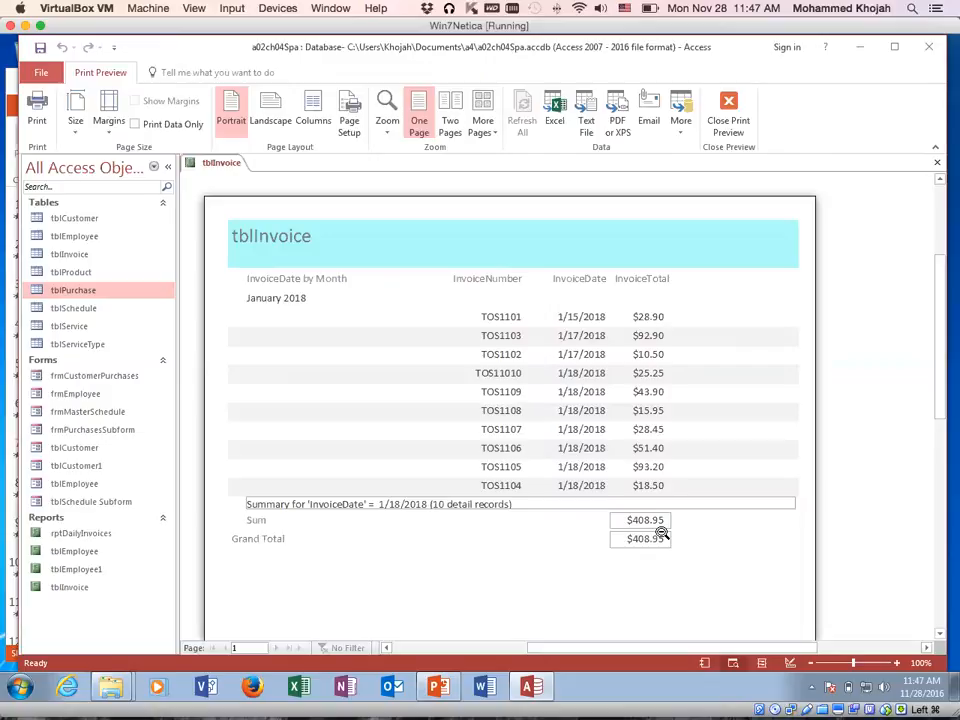
Step: Close the print preview of the tblInvoice report and switch the report to Layout View
{"action": "left_click", "coordinate": [729, 112]}
{"action": "left_click", "coordinate": [87, 72]}
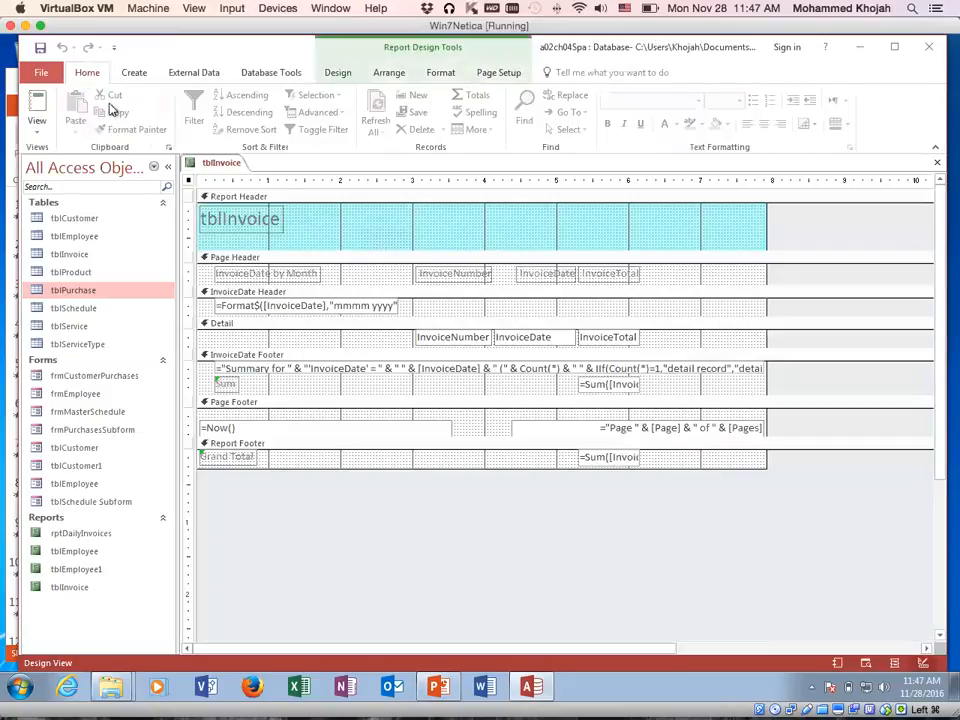
{"action": "left_click", "coordinate": [39, 133]}
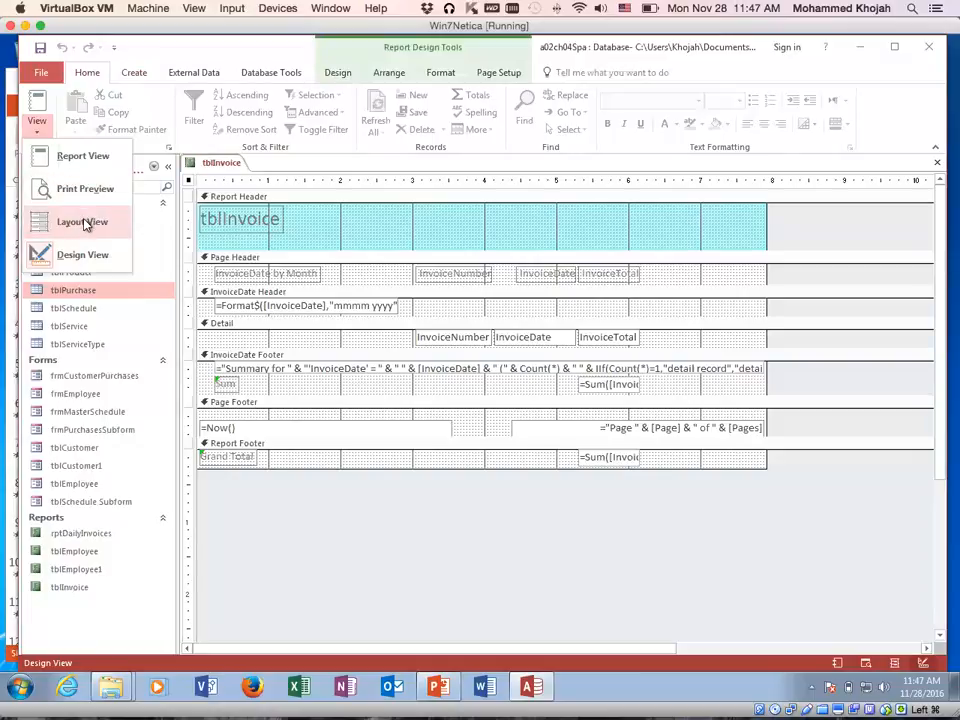
{"action": "left_click", "coordinate": [85, 224]}
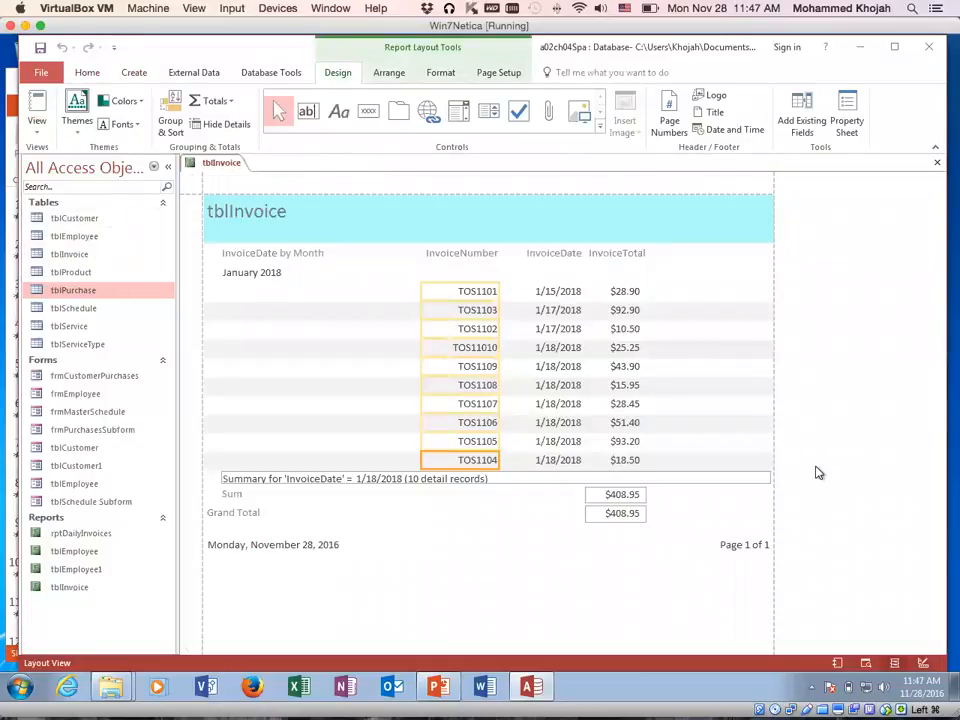
Step: Select the Grand Total and Sum values and the InvoiceTotal column in the report to examine their layout
{"action": "left_click", "coordinate": [624, 515]}
{"action": "left_click", "coordinate": [621, 494]}
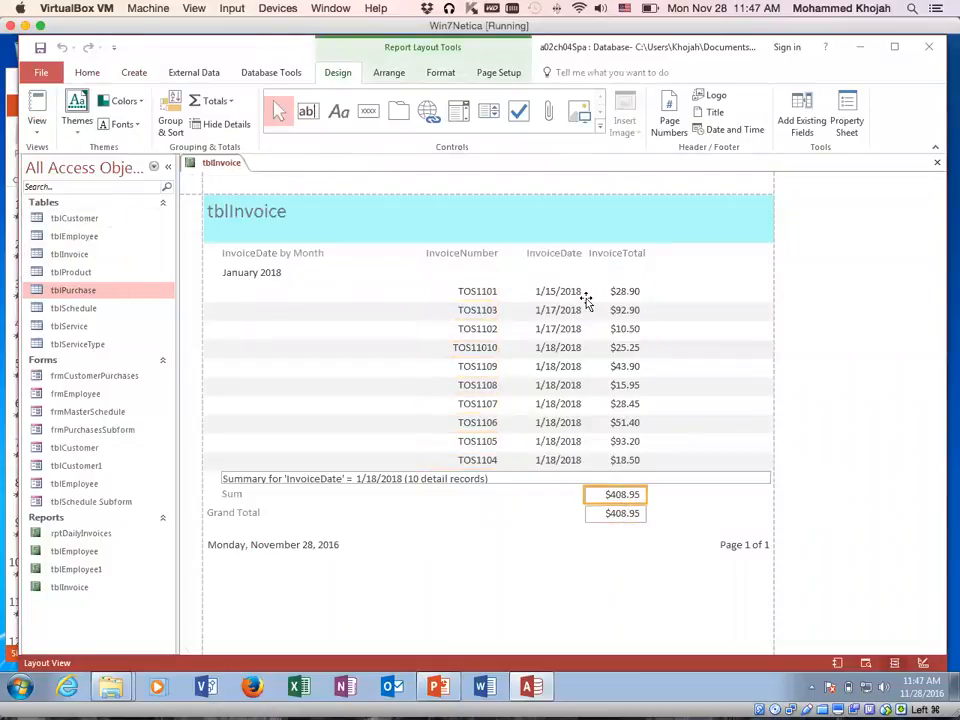
{"action": "left_click", "coordinate": [624, 350]}
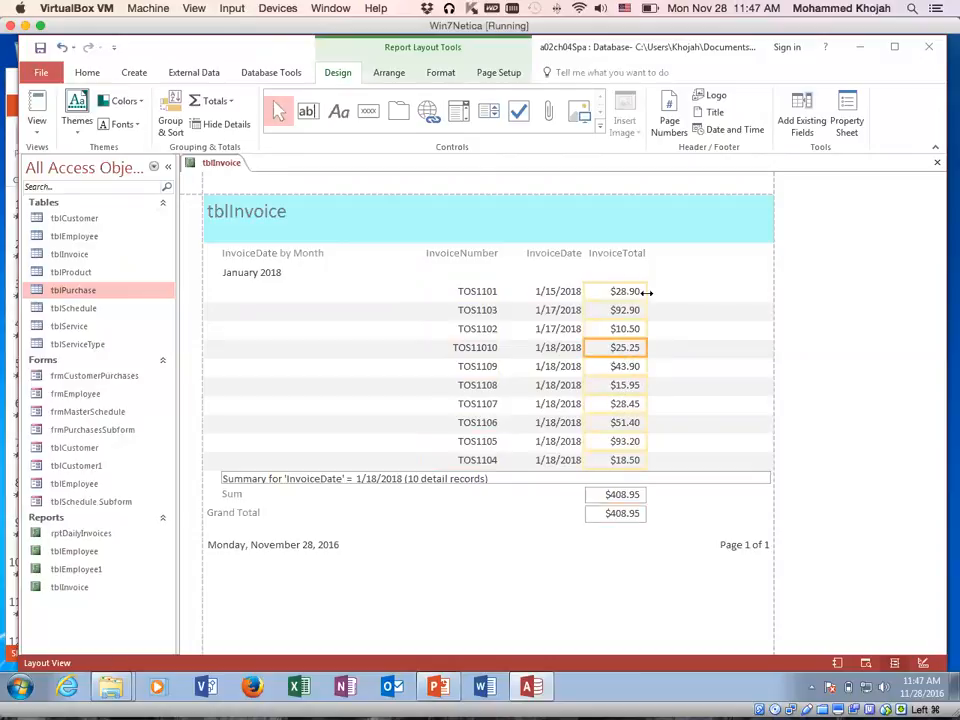
{"action": "left_click", "coordinate": [632, 329]}
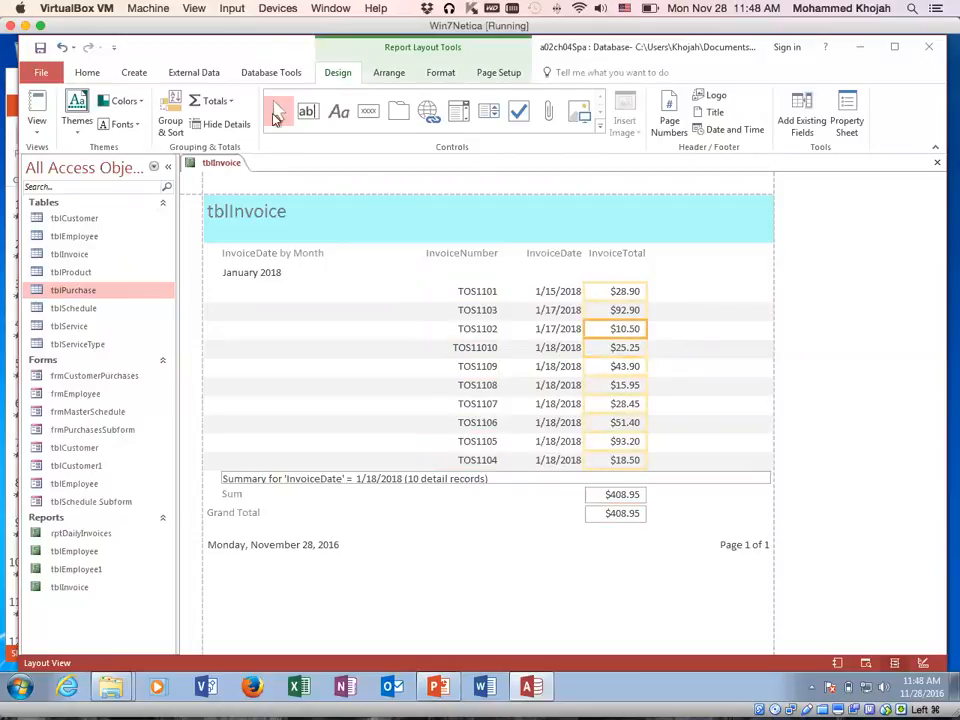
Step: Show the tblInvoice report in Report View and close it
{"action": "left_click", "coordinate": [87, 74]}
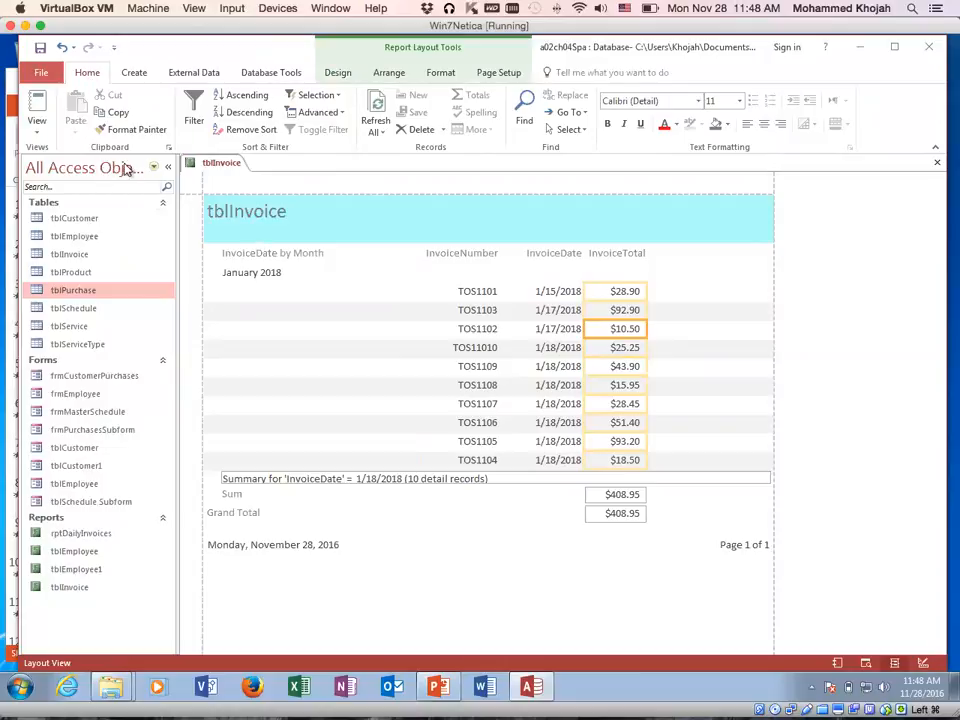
{"action": "left_click", "coordinate": [37, 124]}
{"action": "left_click", "coordinate": [62, 157]}
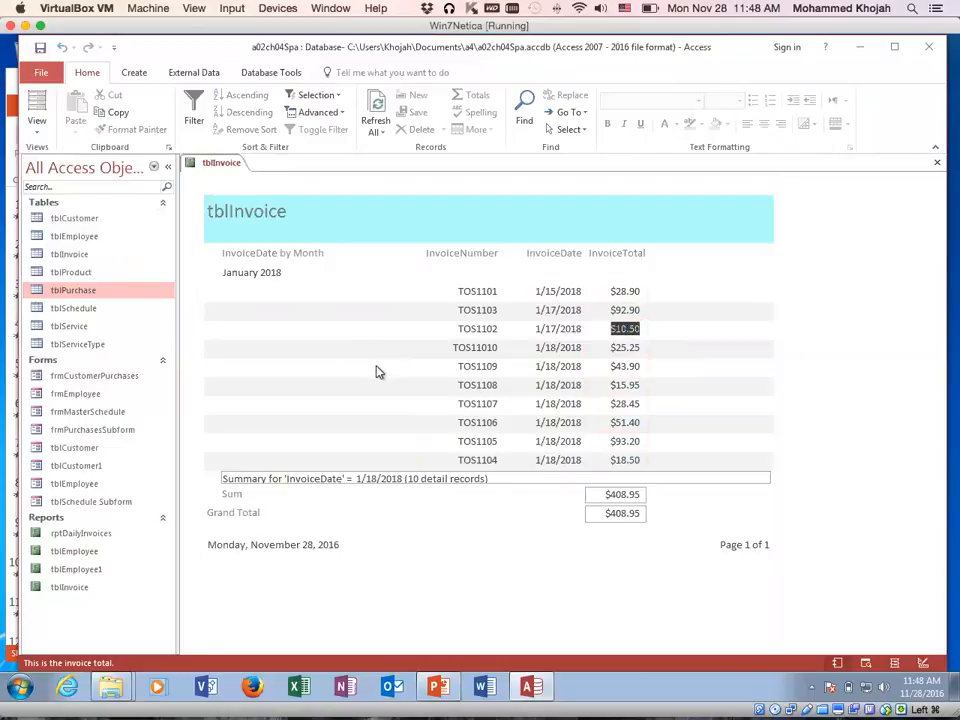
{"action": "left_click", "coordinate": [936, 162]}
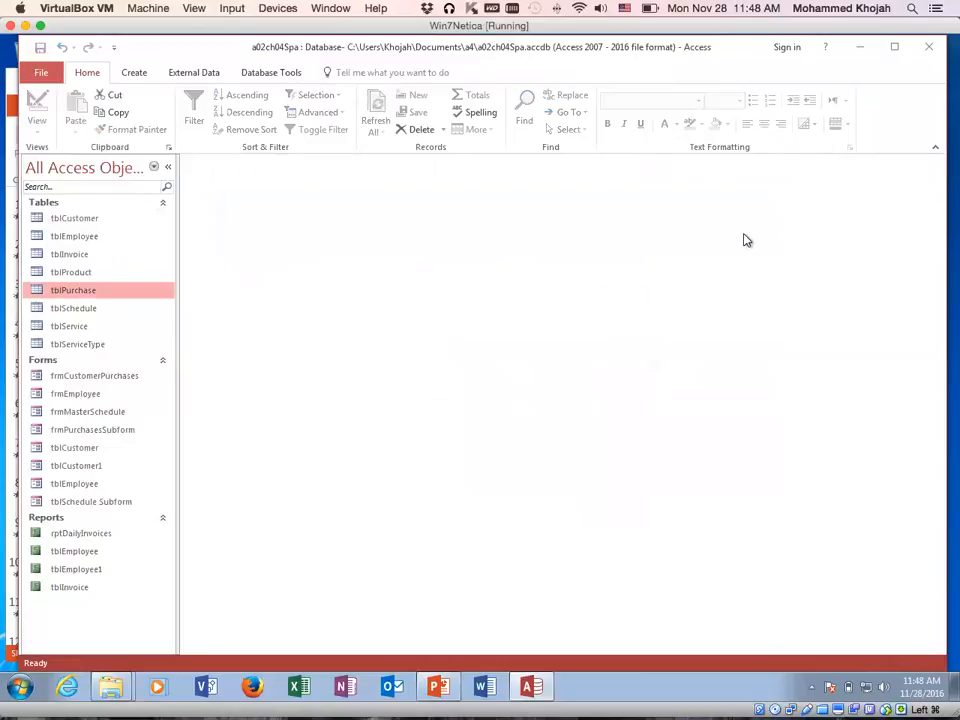